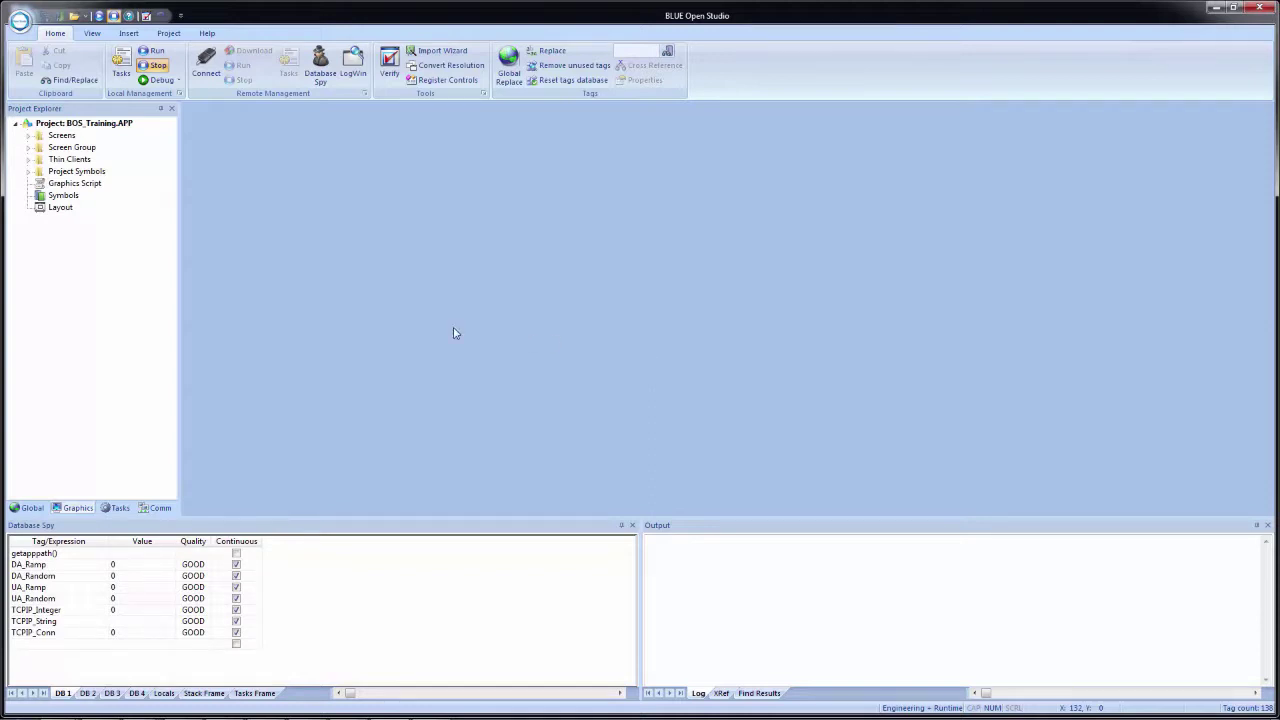
- Create a new trend worksheet in the project's tasks and describe it as "Training Trend"
left_click(118, 508)
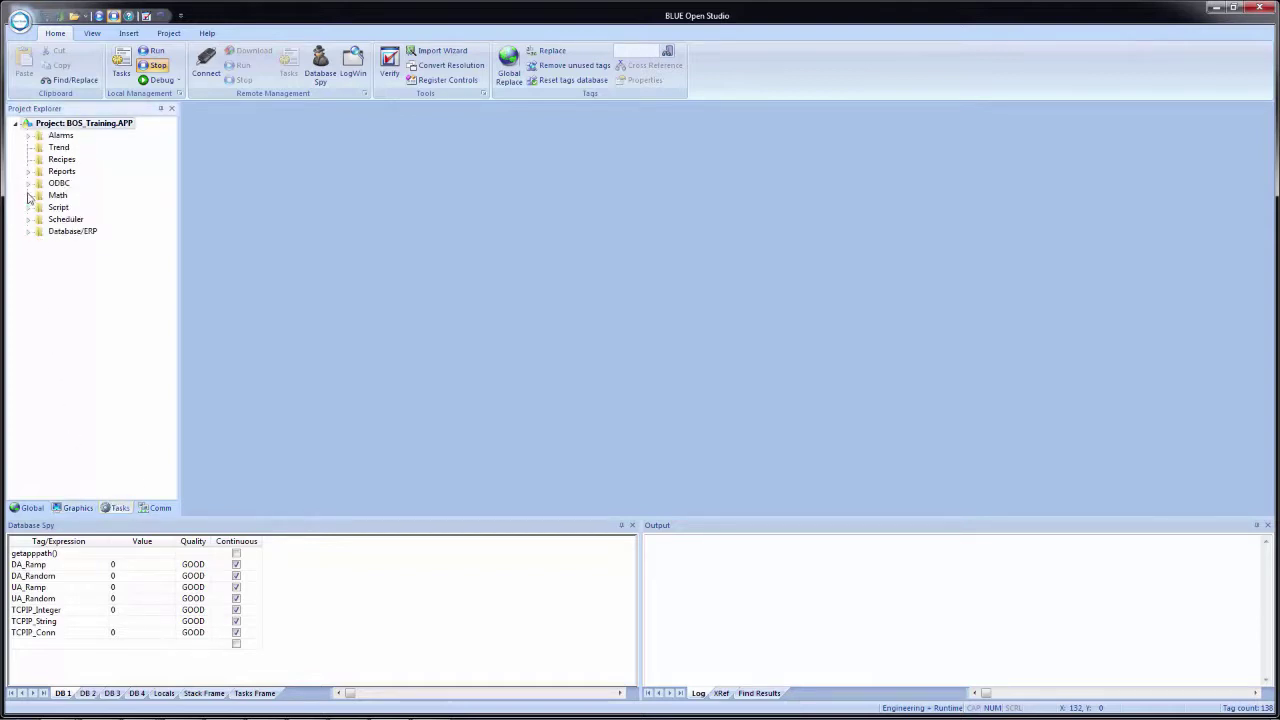
right_click(60, 148)
left_click(86, 160)
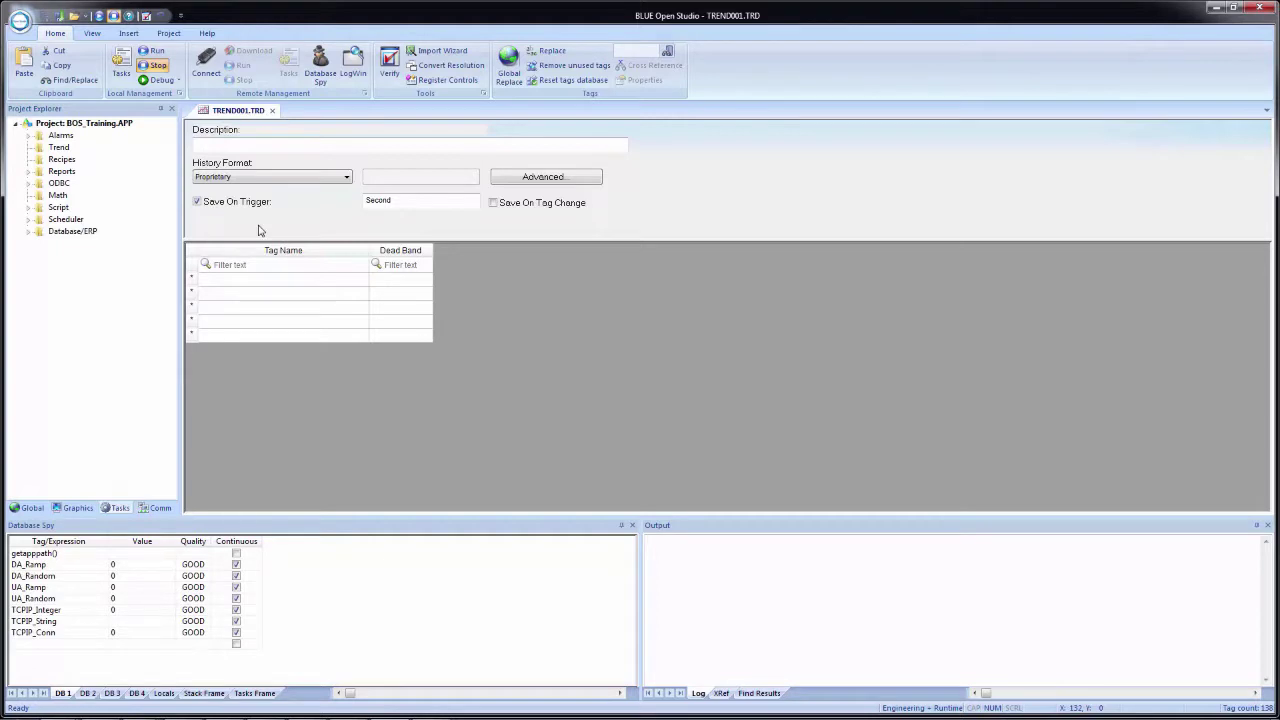
left_click(236, 147)
type("Training")
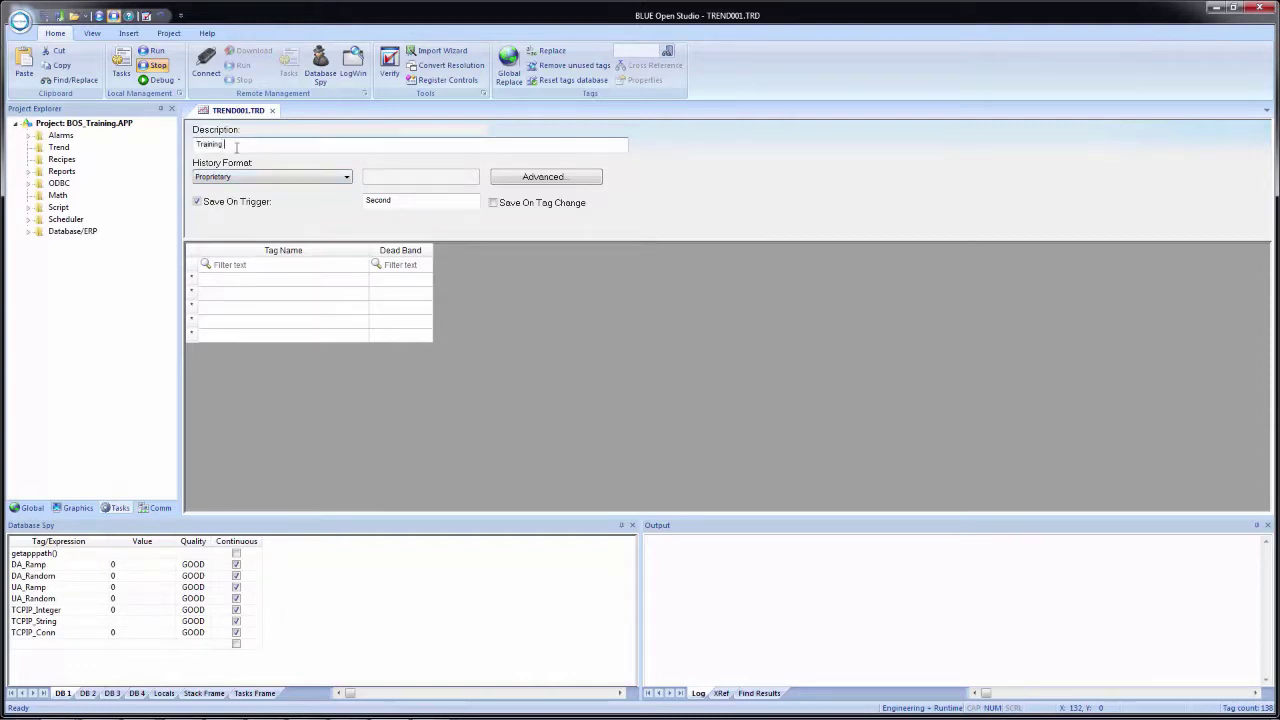
type(" Me")
key("BackSpace")
key("BackSpace")
key("BackSpace")
key("BackSpace")
type("Trend")
- Try the Database history format for the trend worksheet, and return it to Proprietary
left_click(305, 177)
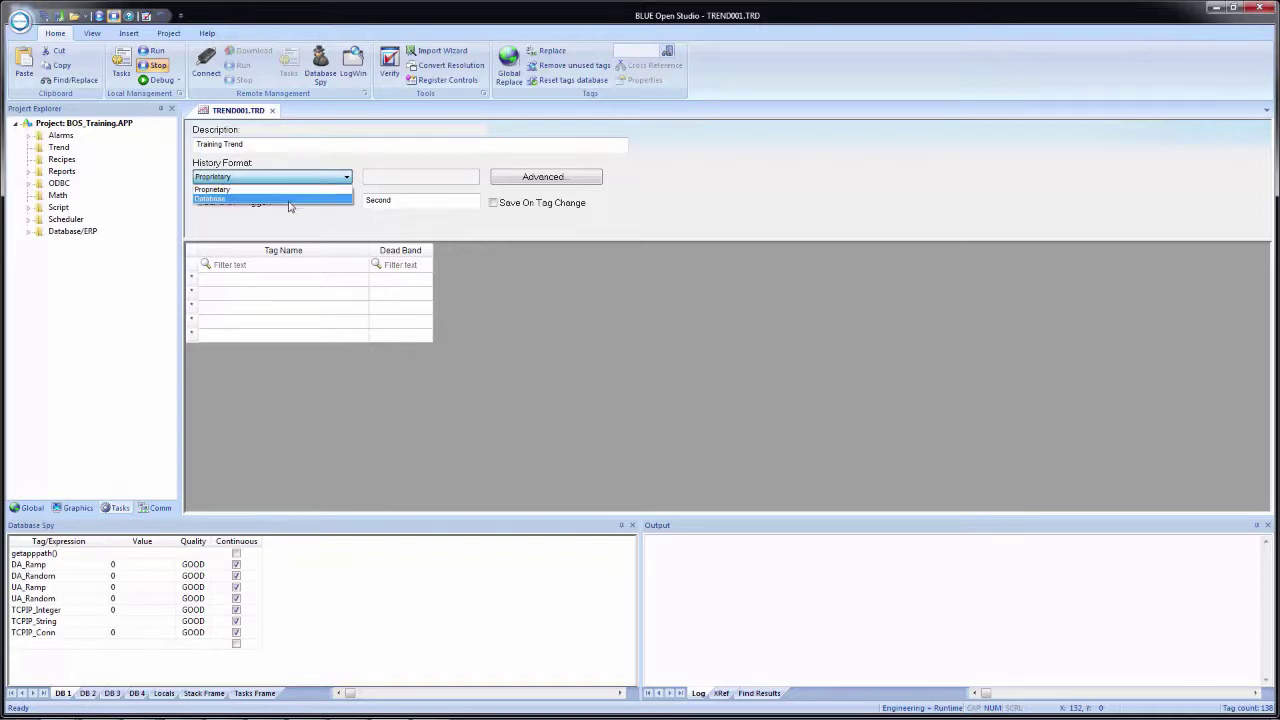
left_click(292, 199)
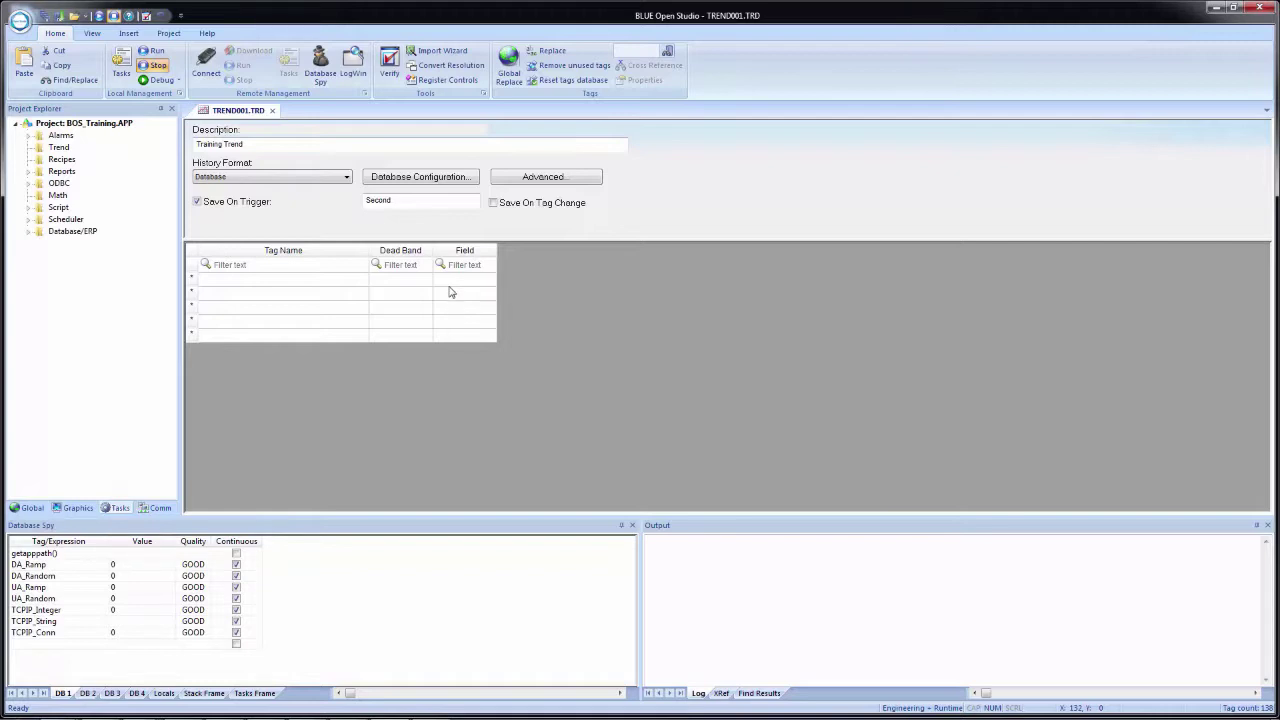
left_click(328, 189)
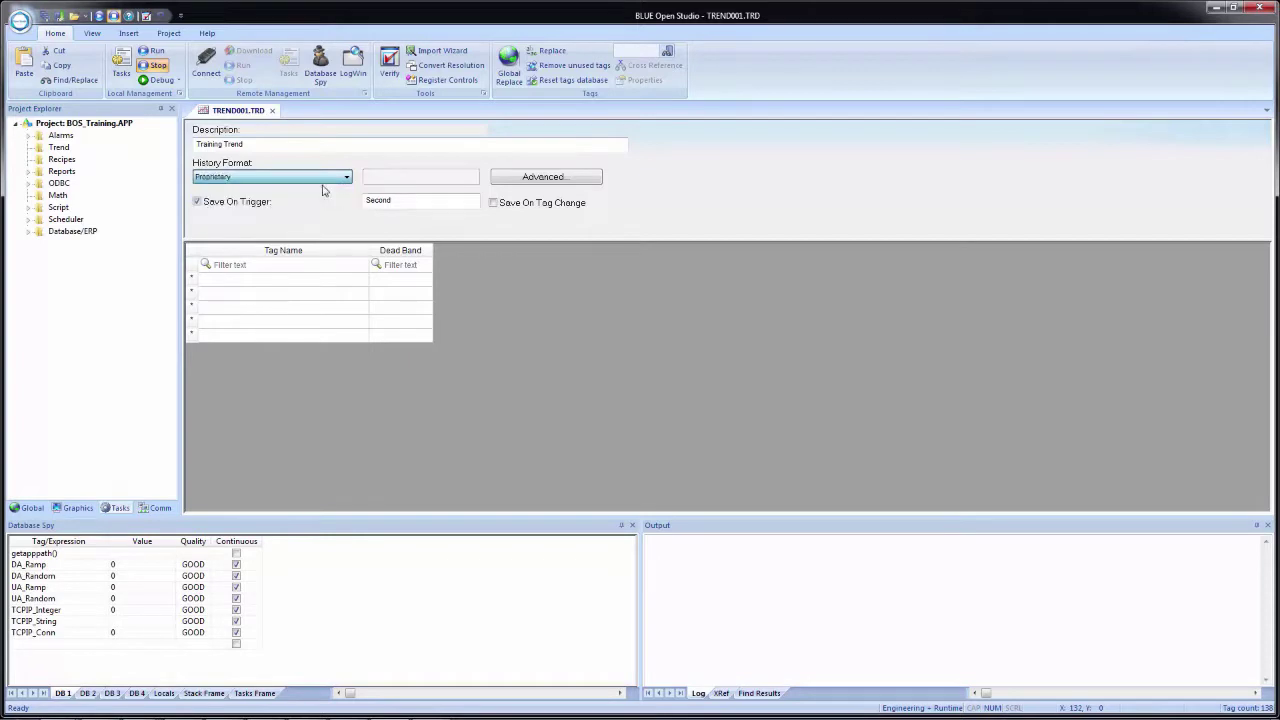
- Review the worksheet's advanced trend settings, and try the Save On Tag Change option before turning it off again
left_click(537, 181)
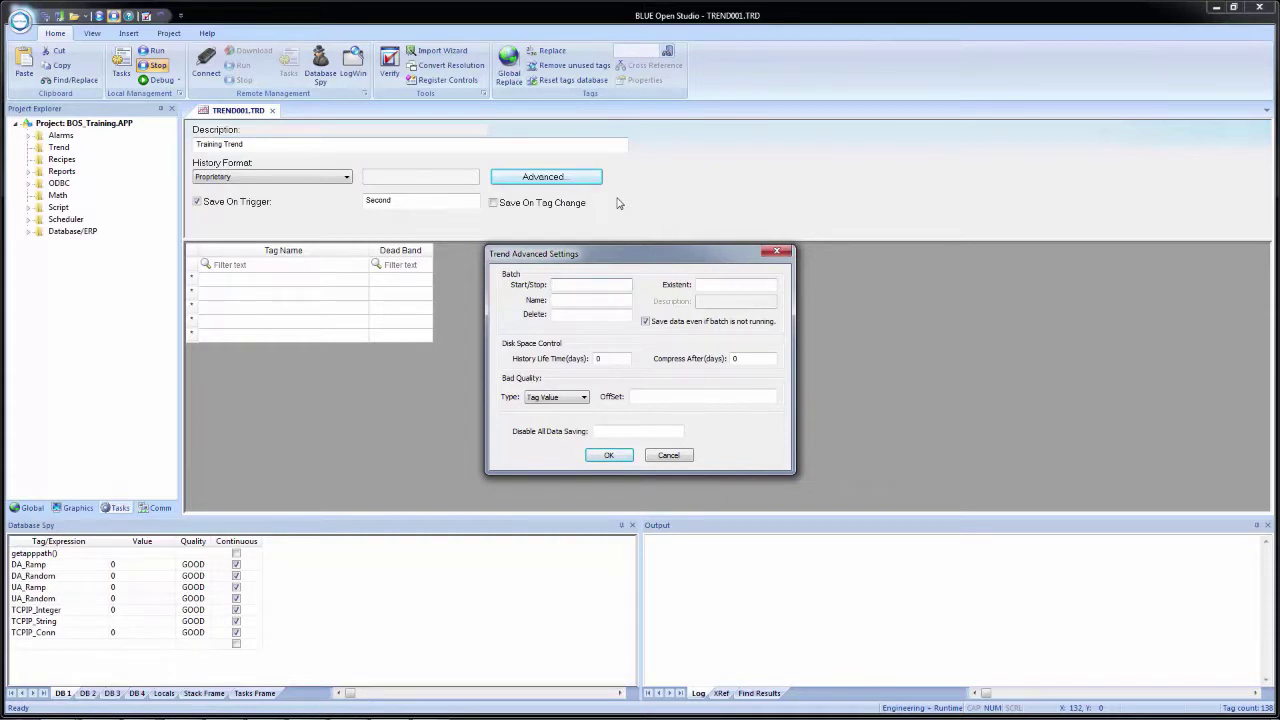
key("Escape")
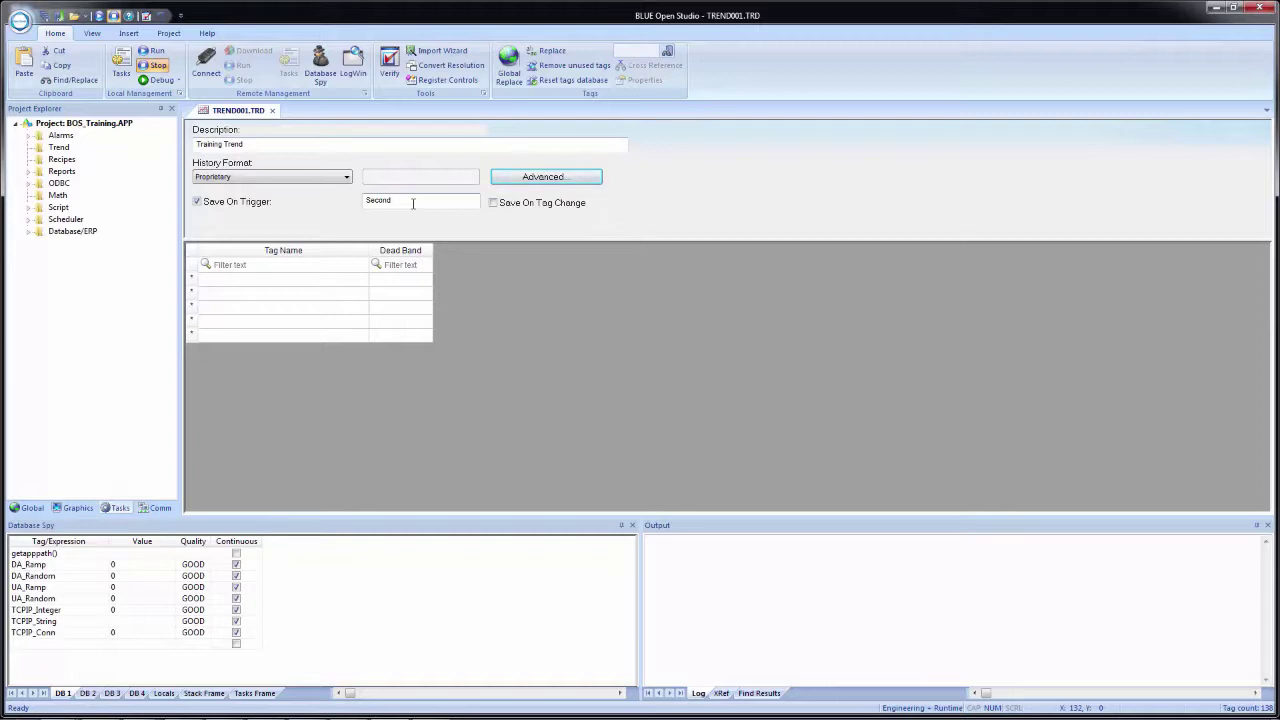
left_click(412, 203)
left_click(494, 203)
left_click(495, 208)
- Enter Temperature as the first tag in the trend worksheet
left_click(240, 284)
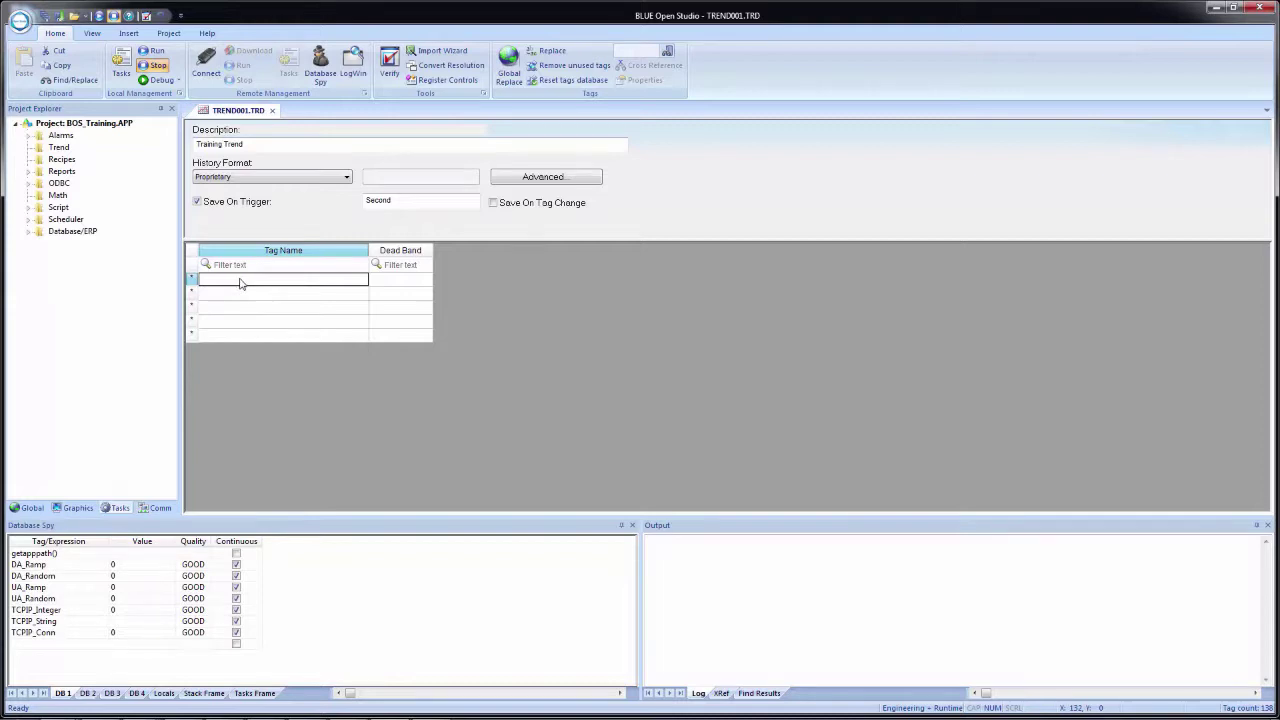
type("Temperature")
key("Return")
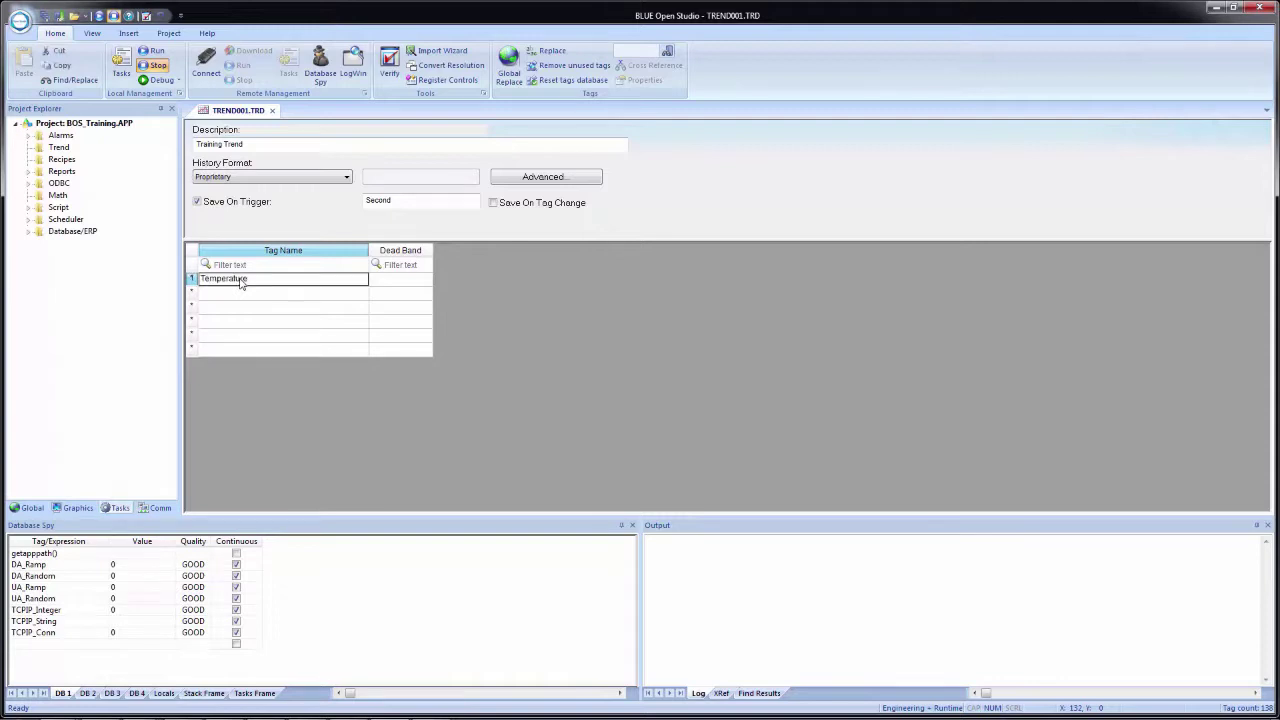
- Insert the project's integer tag SecCounter1 into the second row of the trend worksheet using the Object Finder
right_click(230, 294)
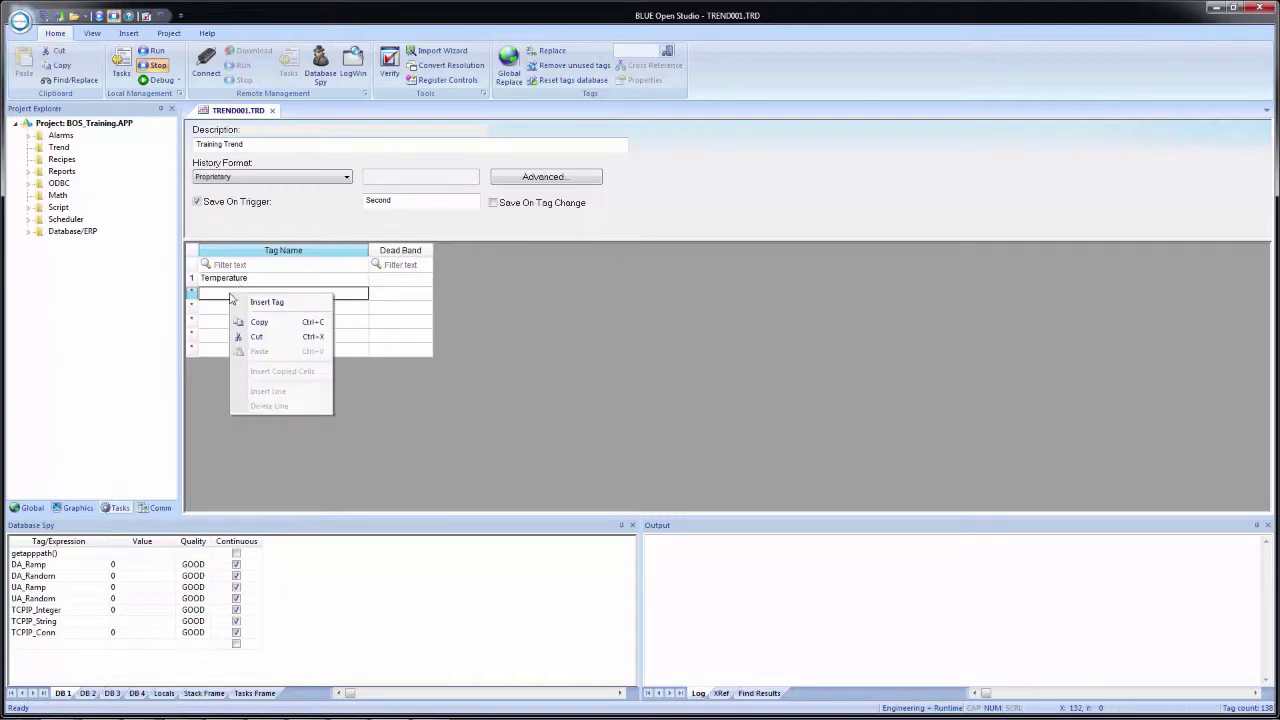
left_click(266, 302)
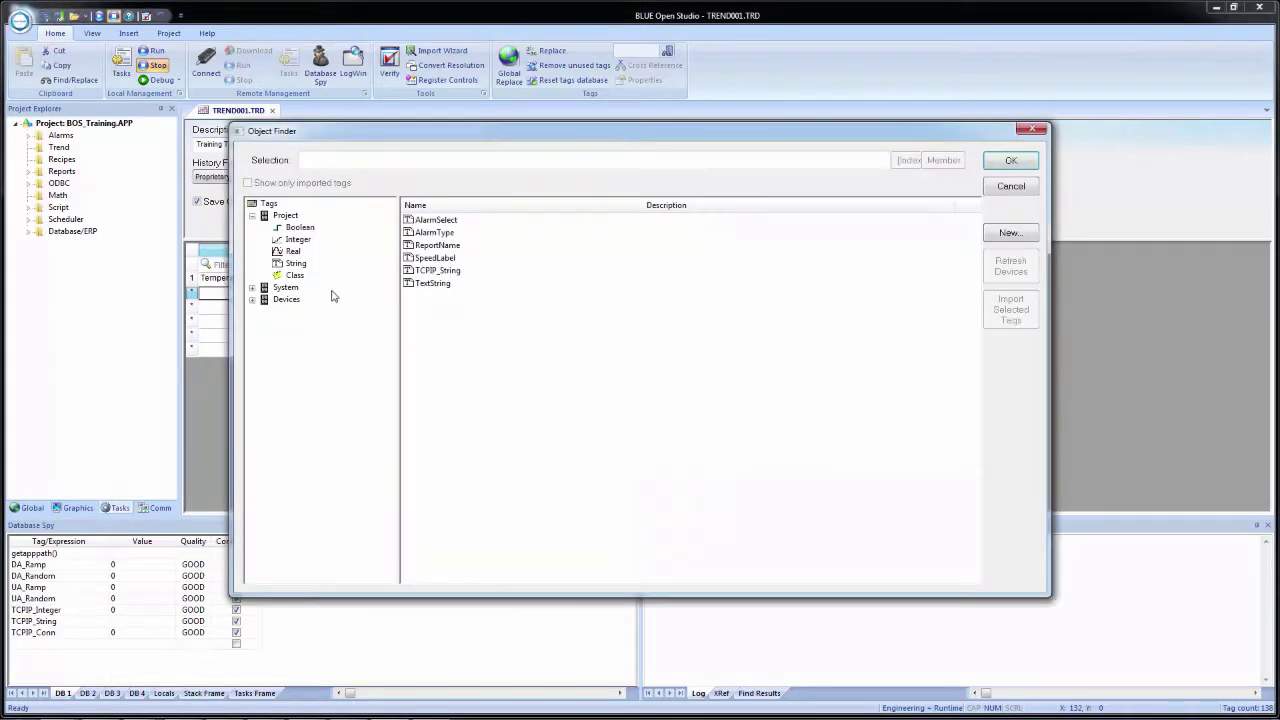
left_click(298, 242)
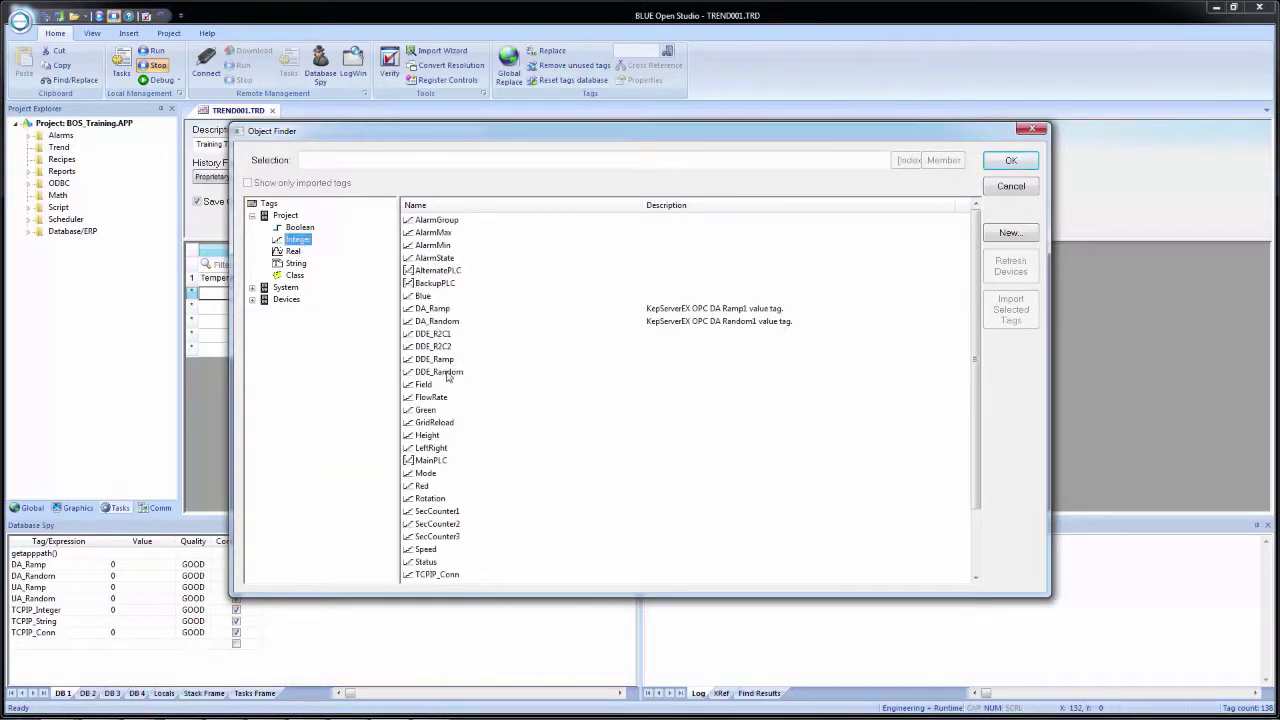
left_click(446, 512)
left_click(1011, 161)
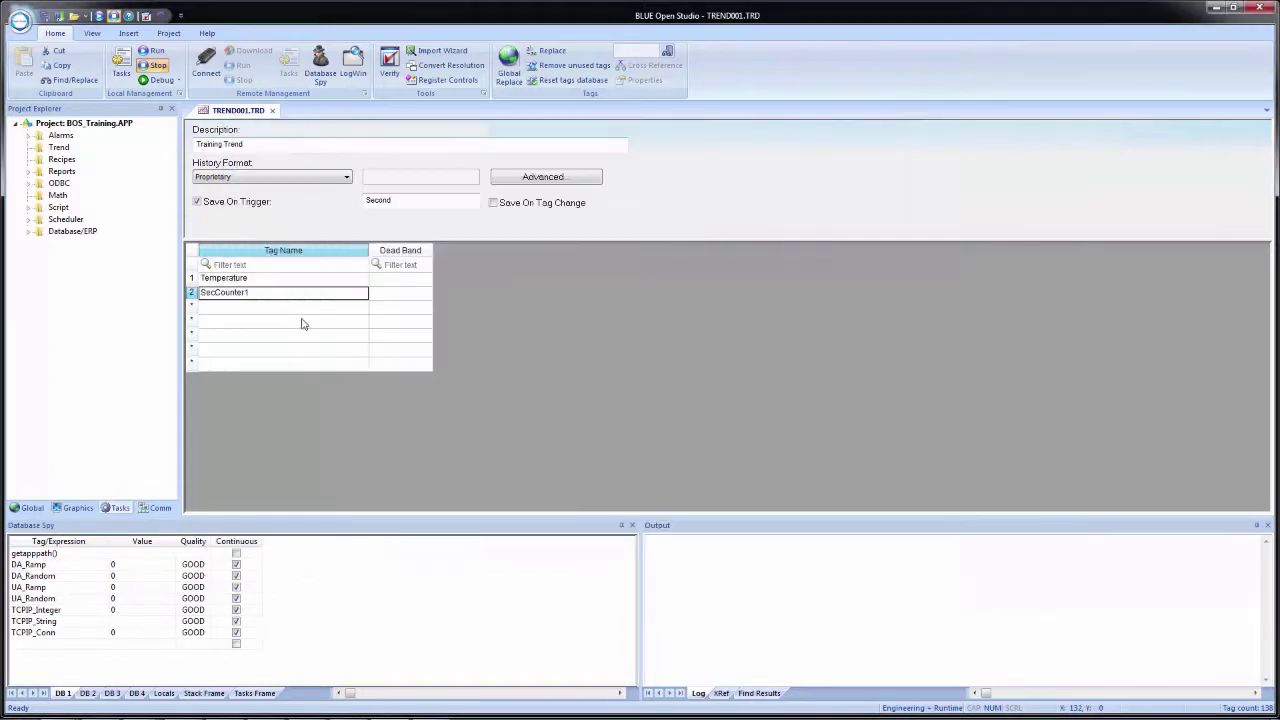
- Add SecCounter2 and SecCounter3 as the third and fourth tags by duplicating the SecCounter1 entry and editing the copies
type("SecCounter1")
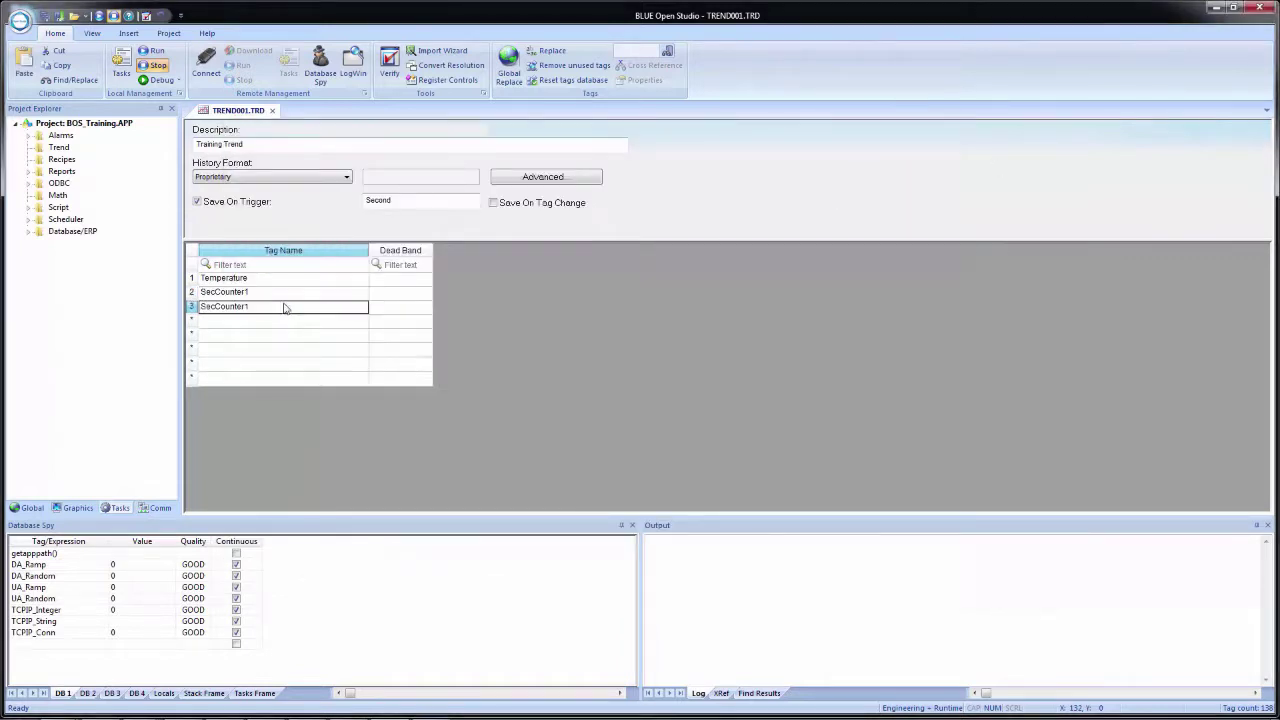
type("SecCounter1")
left_click(275, 308)
left_click(275, 309)
key("BackSpace")
type("2")
key("Return")
left_click(275, 322)
left_click(275, 322)
key("BackSpace")
type("3")
key("Return")
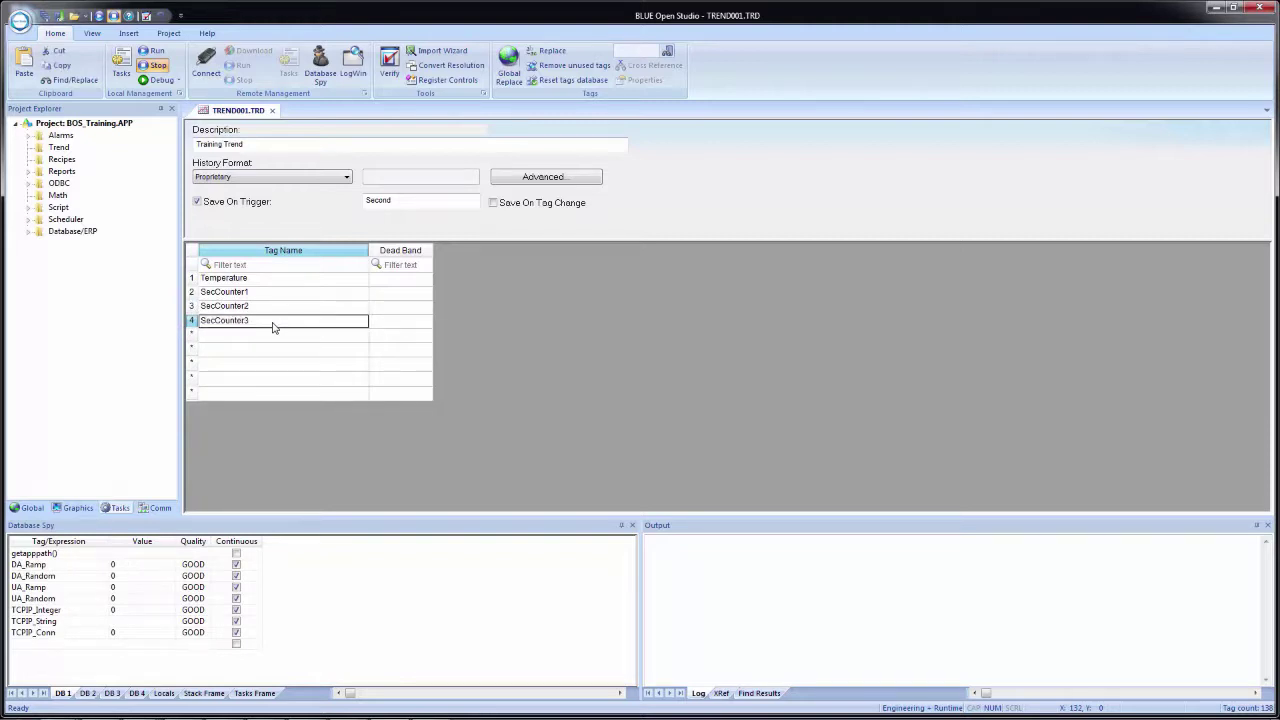
key("Down")
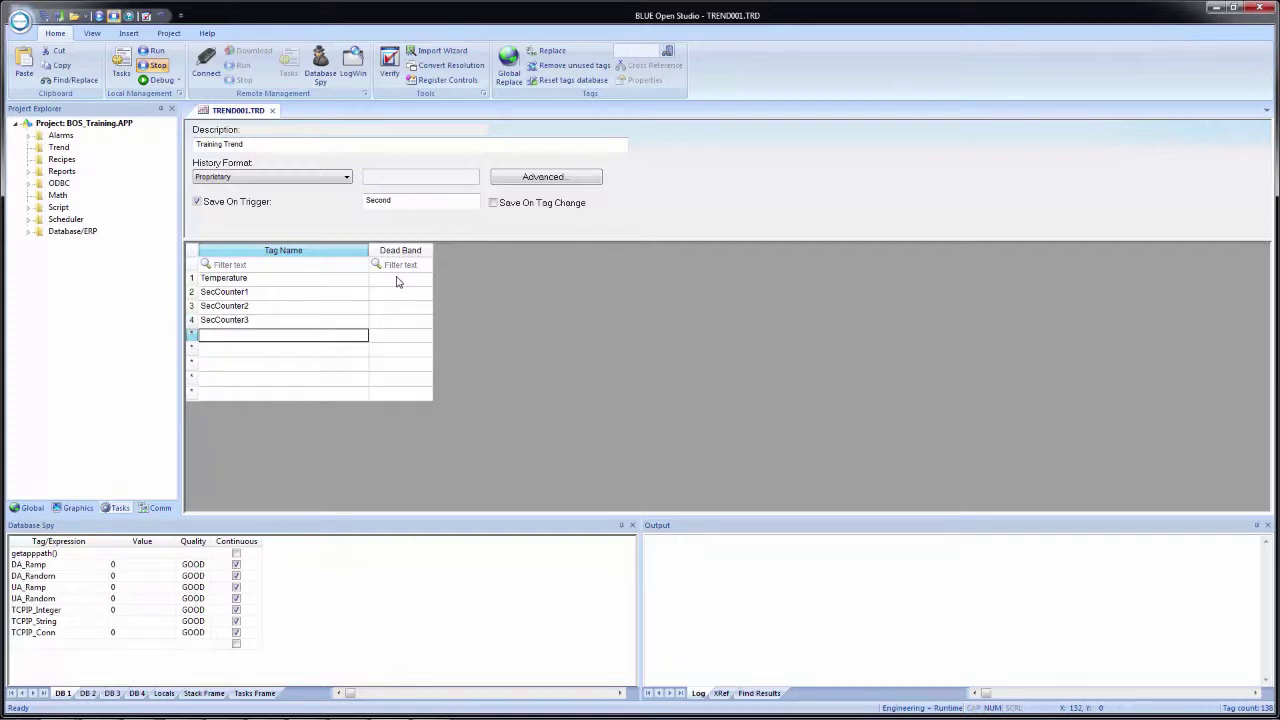
- Try a dead band of 5 for the Temperature tag, and clear it again
left_click(396, 282)
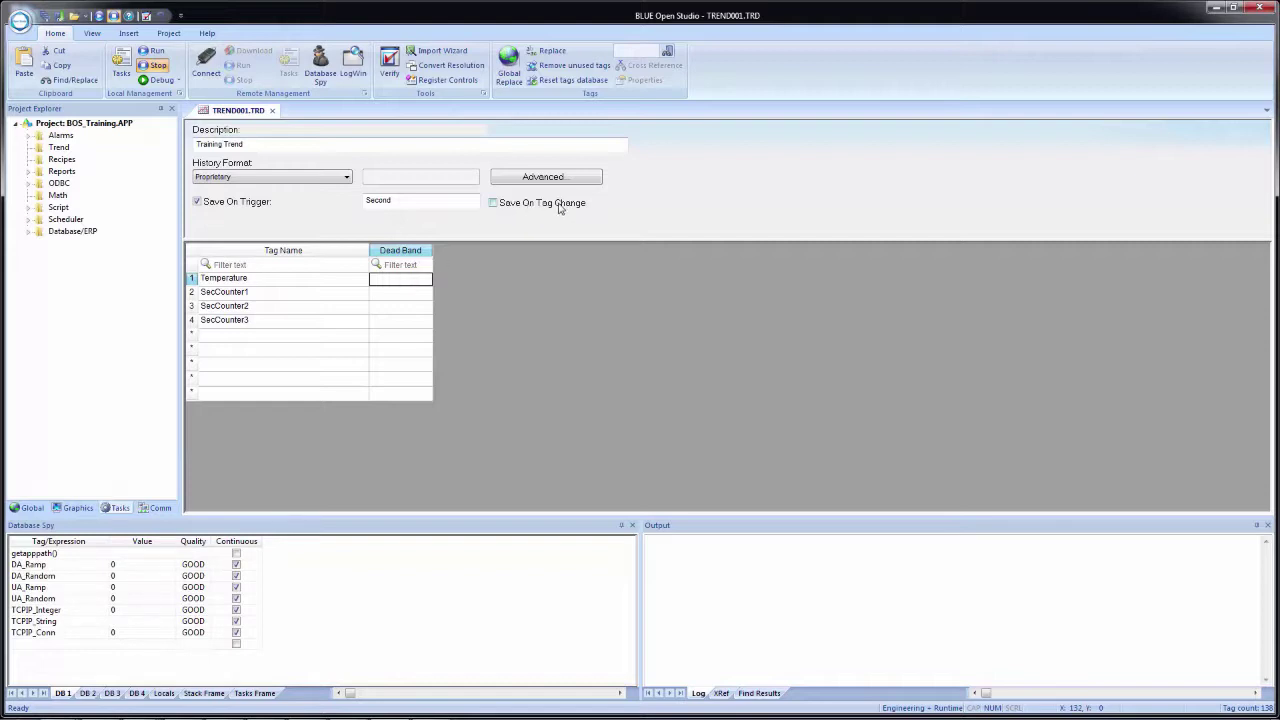
left_click(389, 286)
type("5")
key("Return")
key("Delete")
left_click(266, 347)
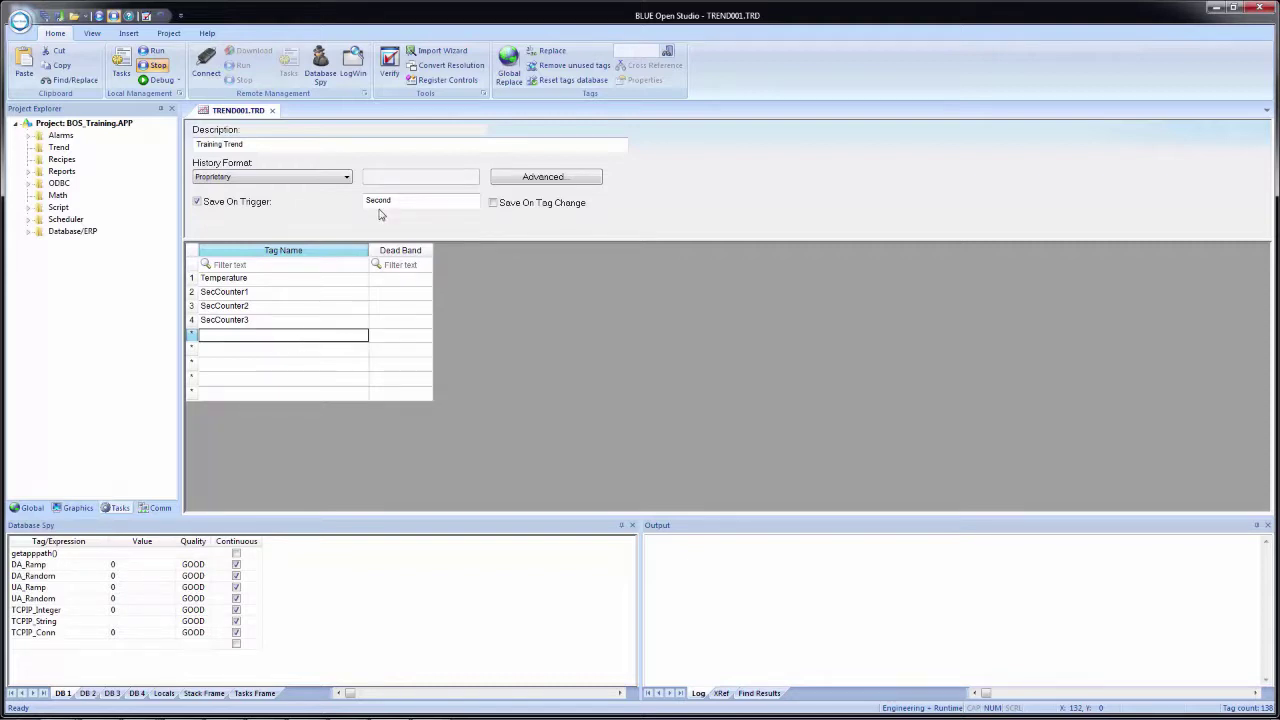
- Save the trend worksheet as sheet number 1 and expand the project's Trend folder to show it
left_click(45, 17)
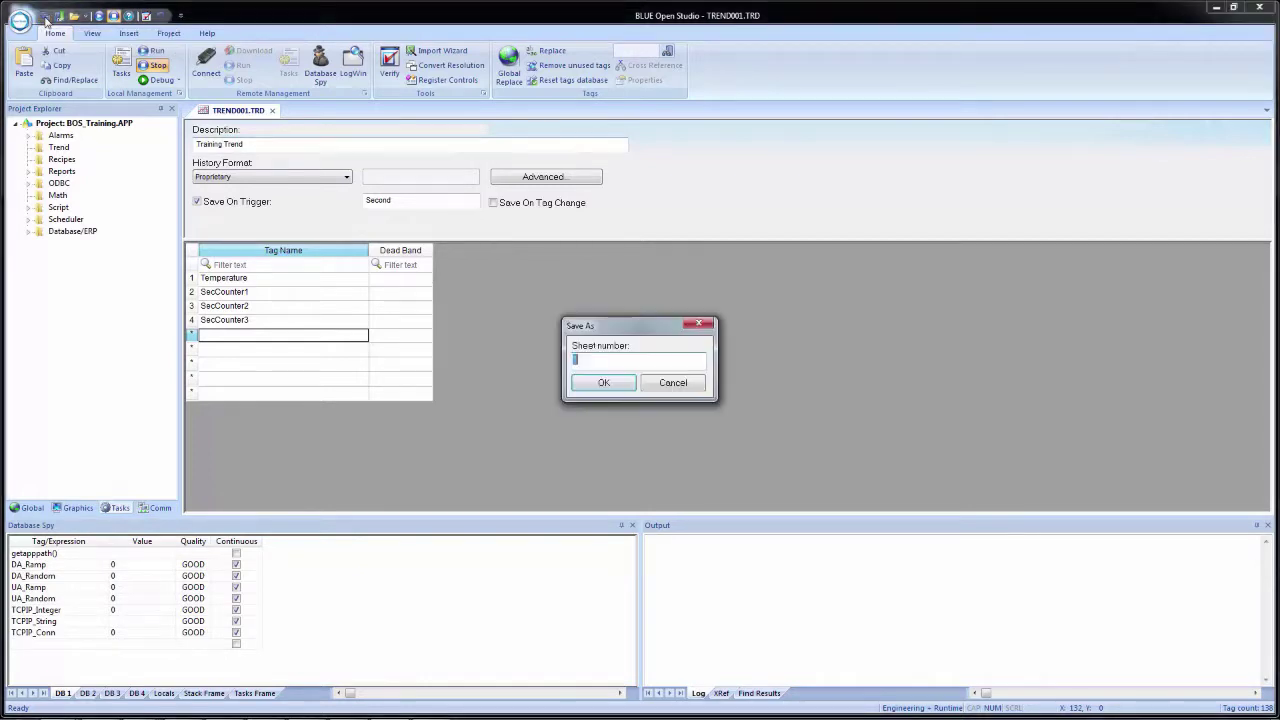
left_click(603, 386)
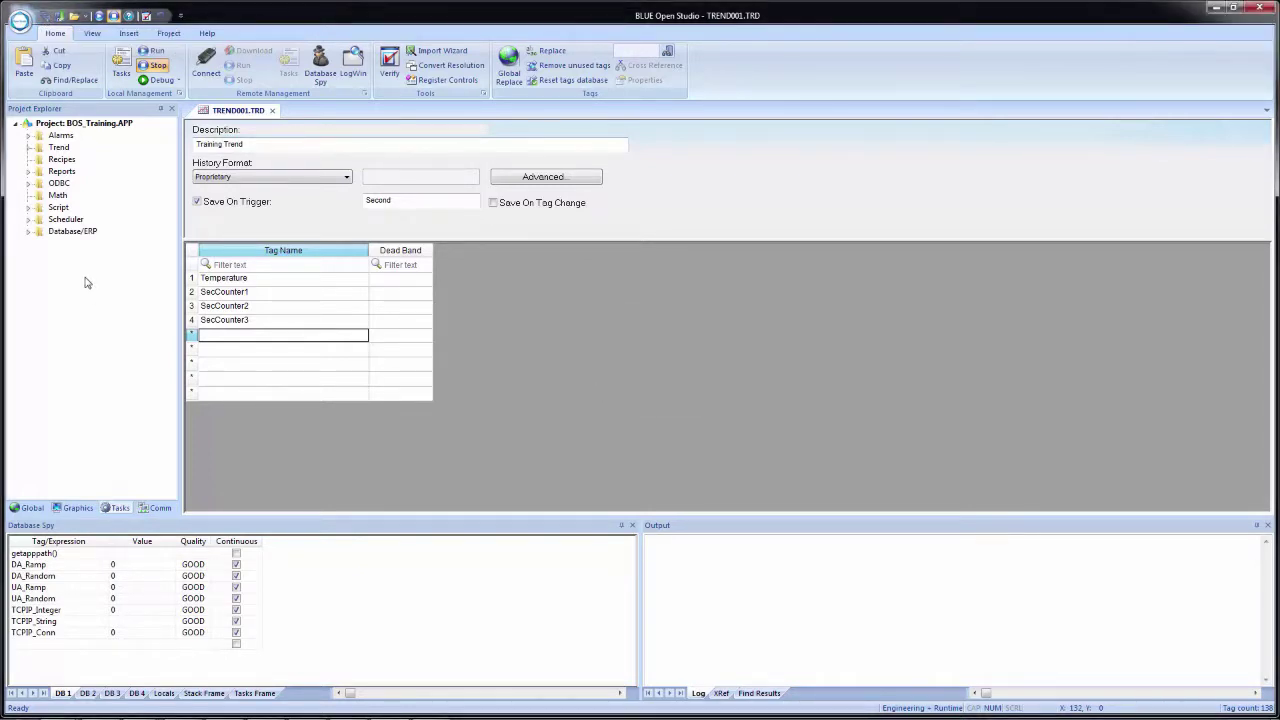
left_click(28, 147)
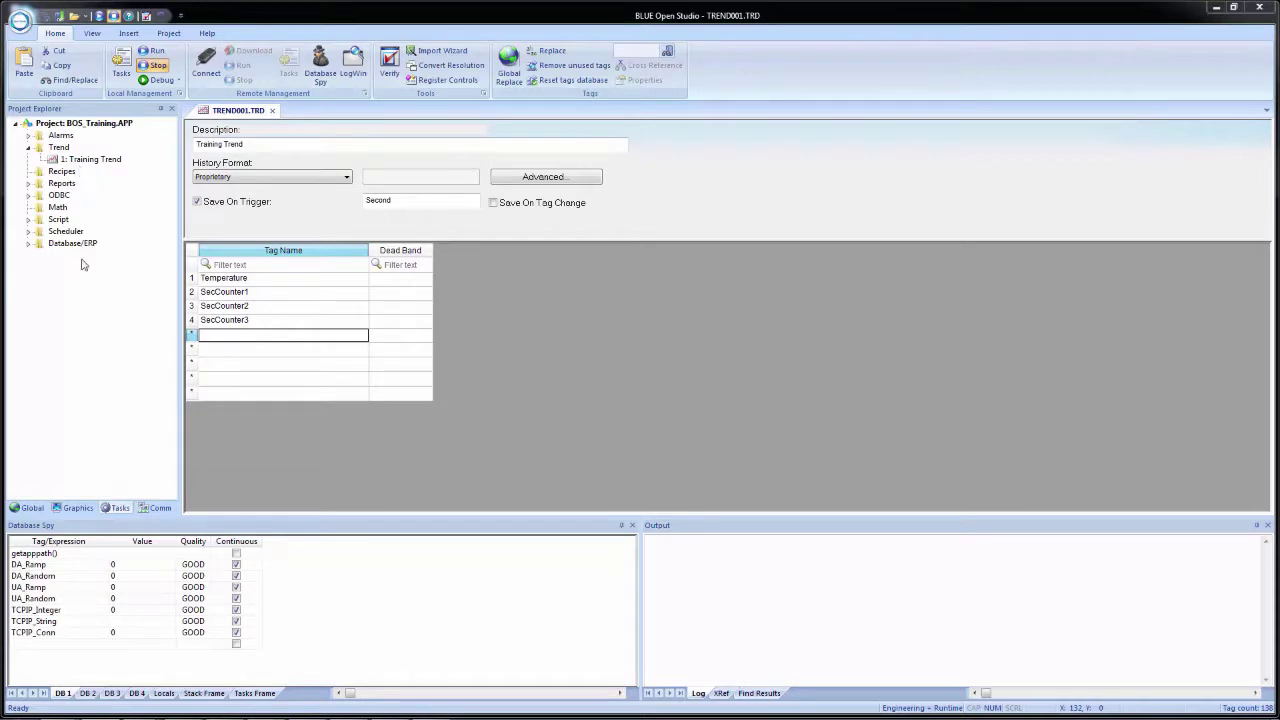
- Open the Template screen from the project's graphics and save a copy of it as Trend
left_click(76, 508)
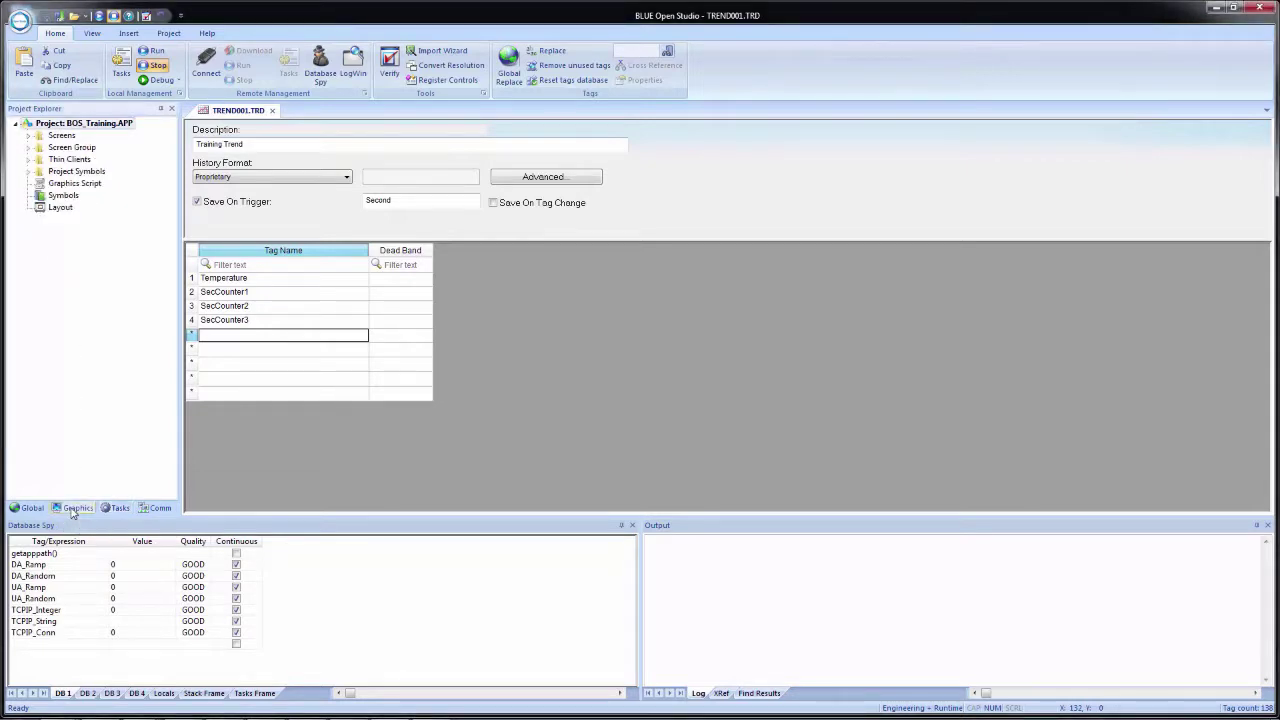
left_click(29, 139)
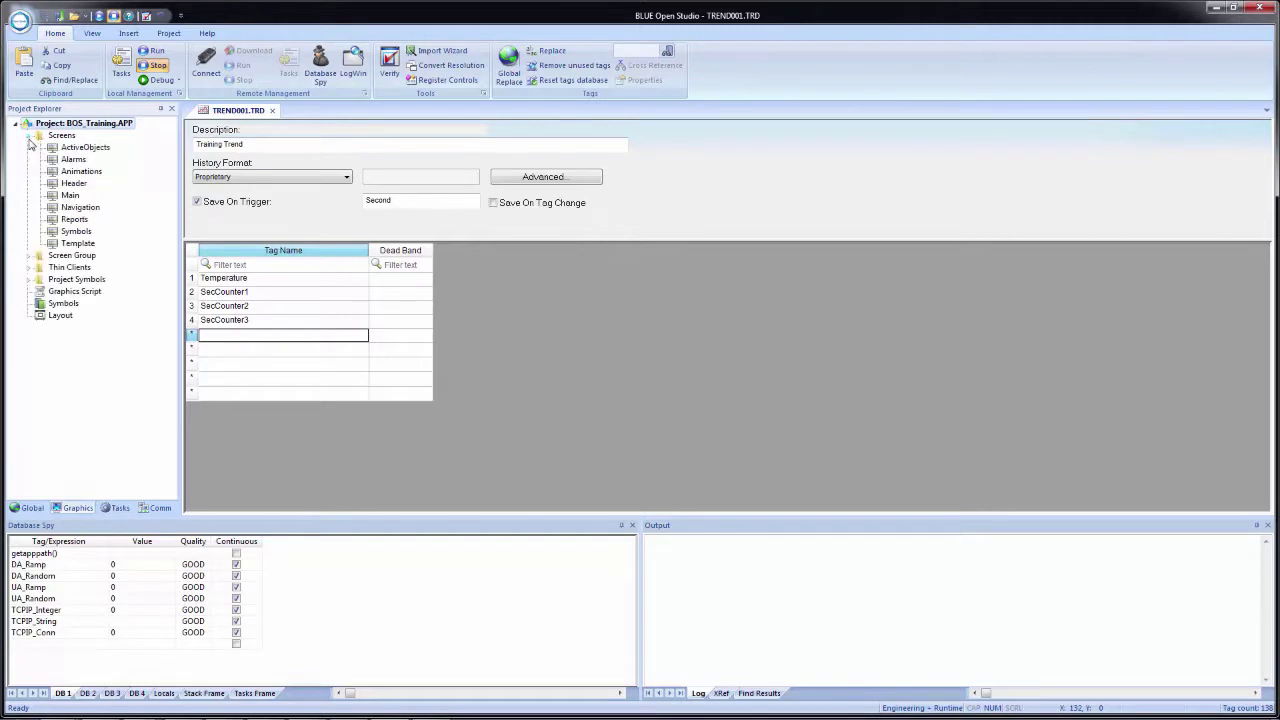
left_click(80, 244)
double_click(86, 248)
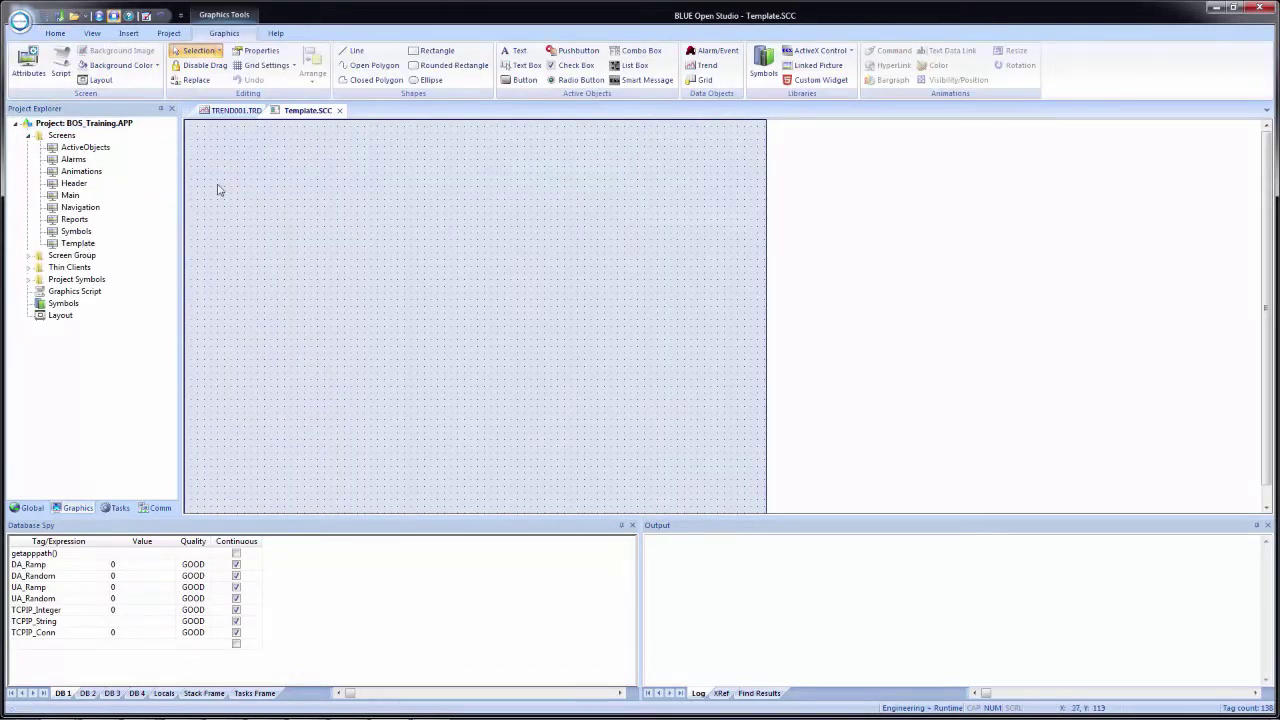
left_click(60, 16)
type("Trend")
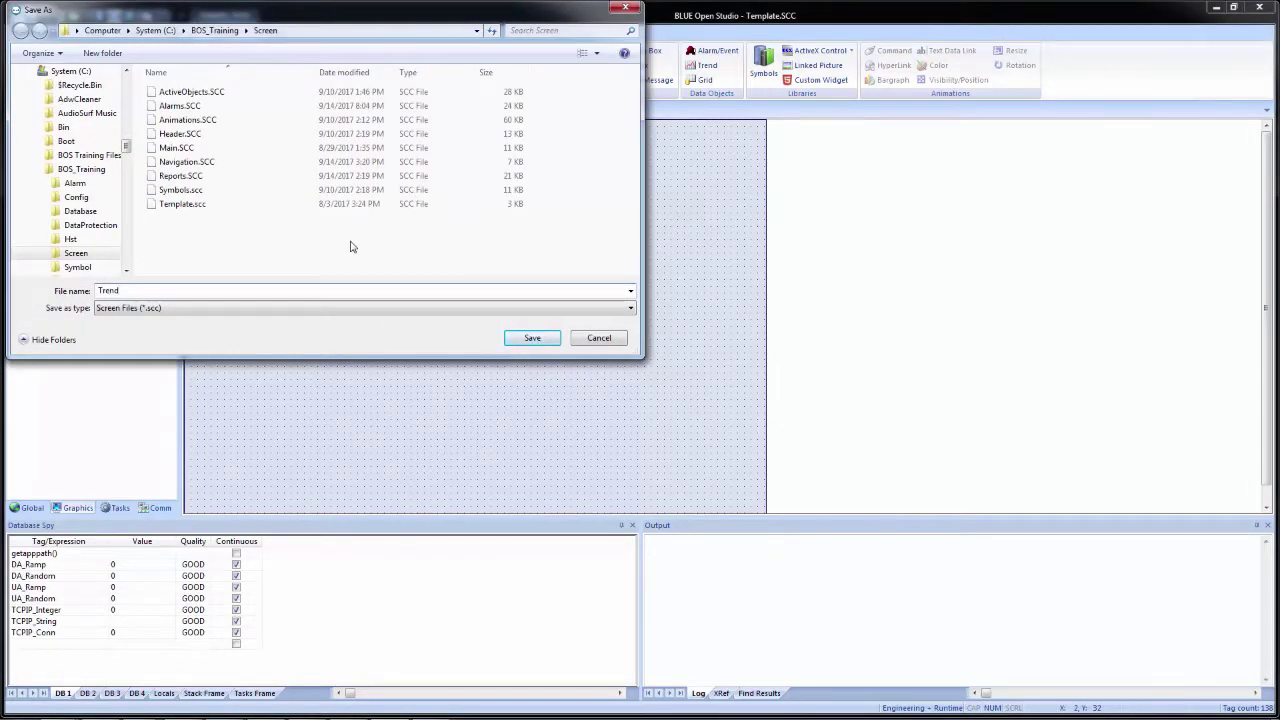
key("Return")
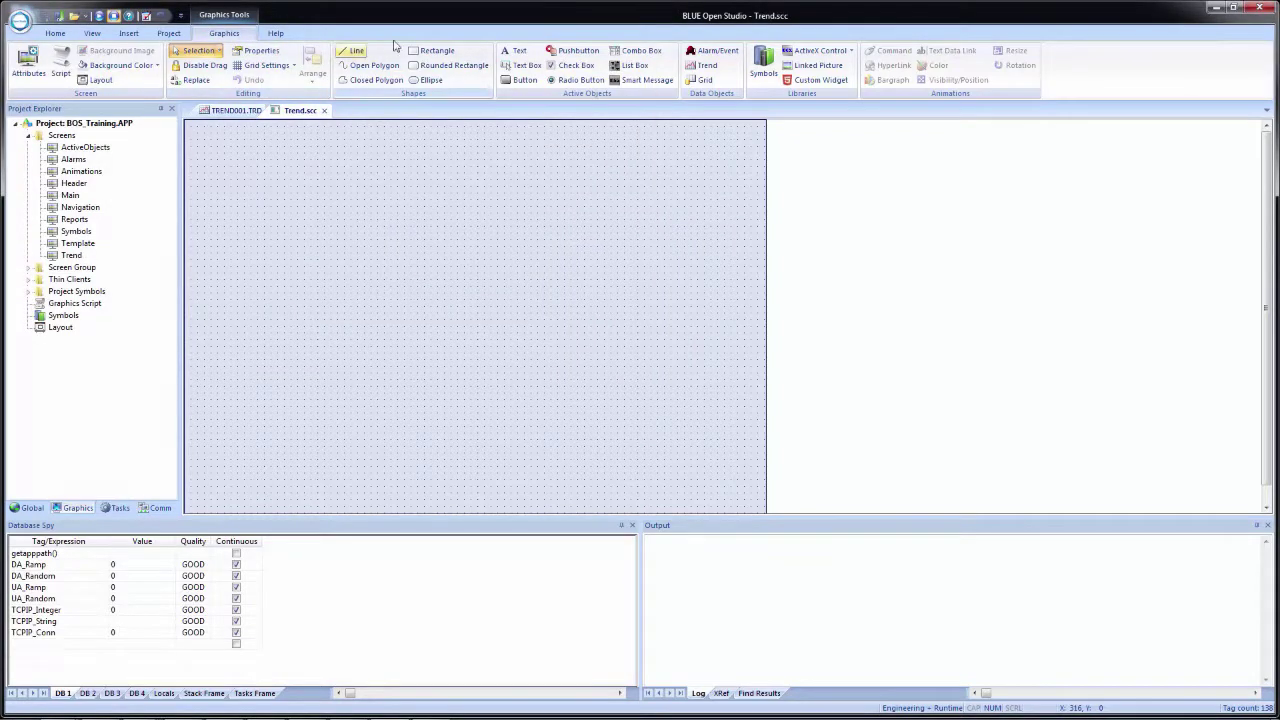
- Draw a trend control about 799 by 477 pixels on the Trend screen and open its object properties beside the plot
left_click(712, 67)
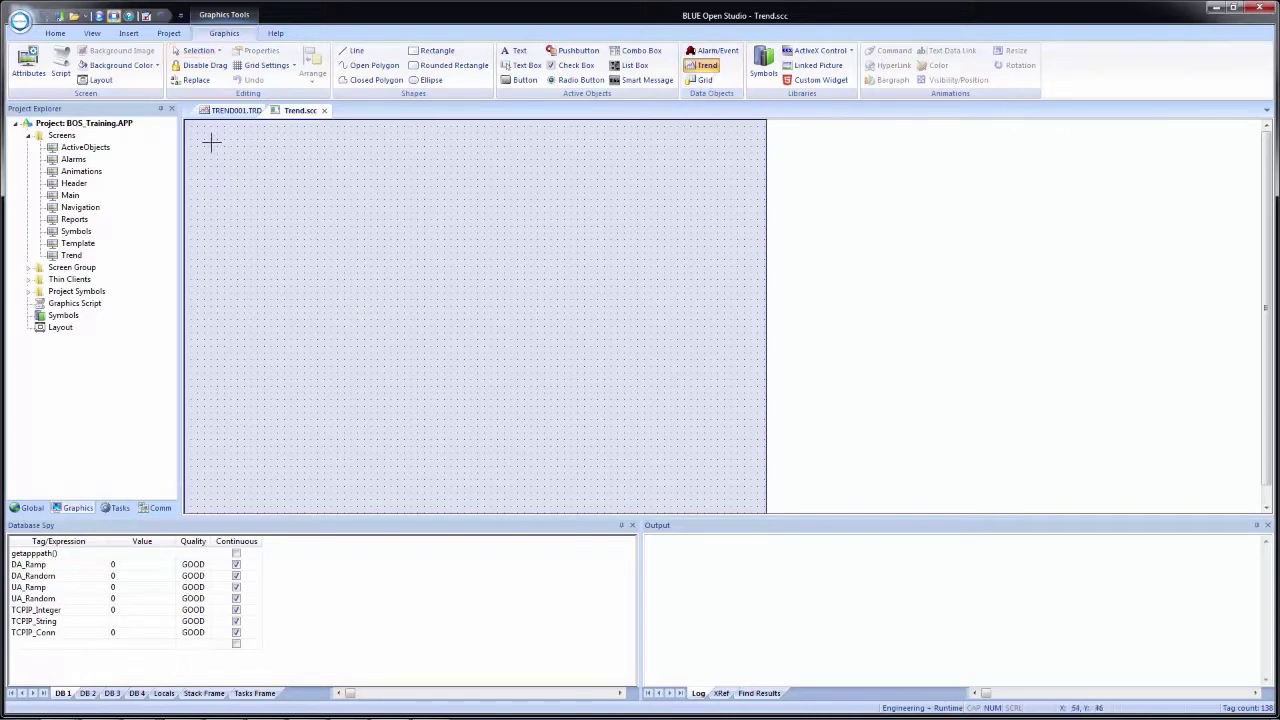
left_click_drag(210, 126, 741, 444)
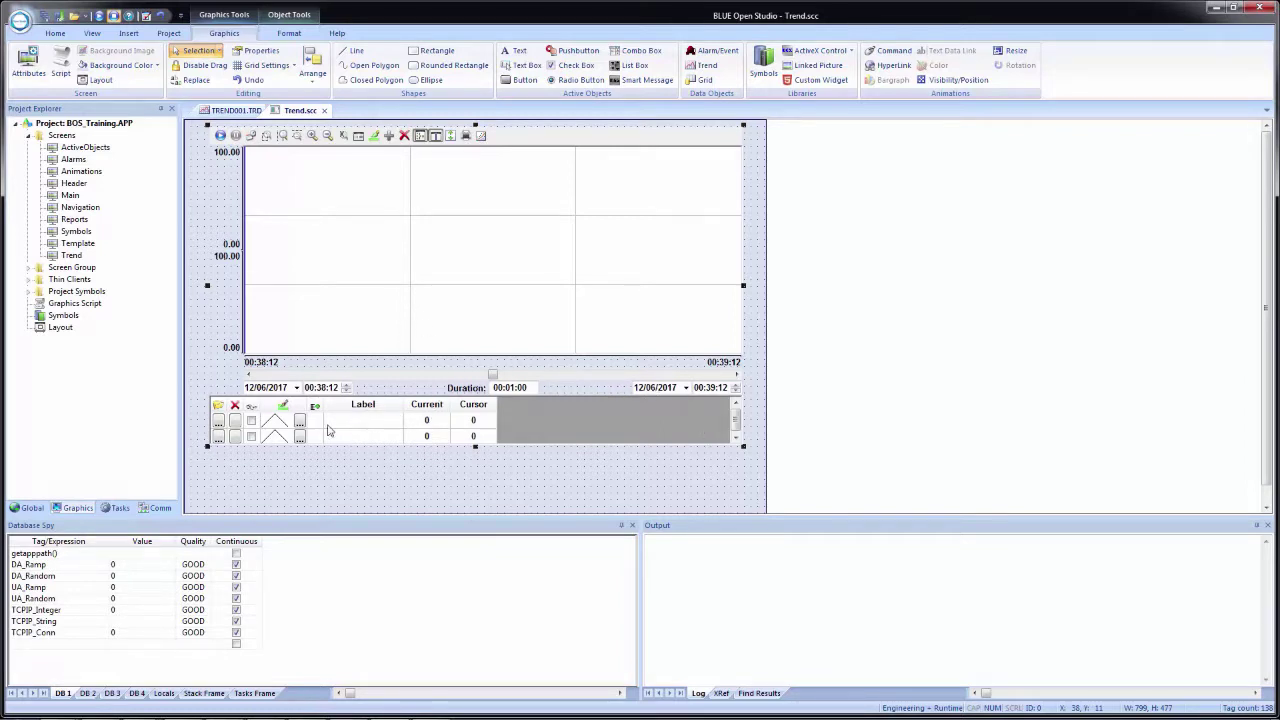
double_click(502, 273)
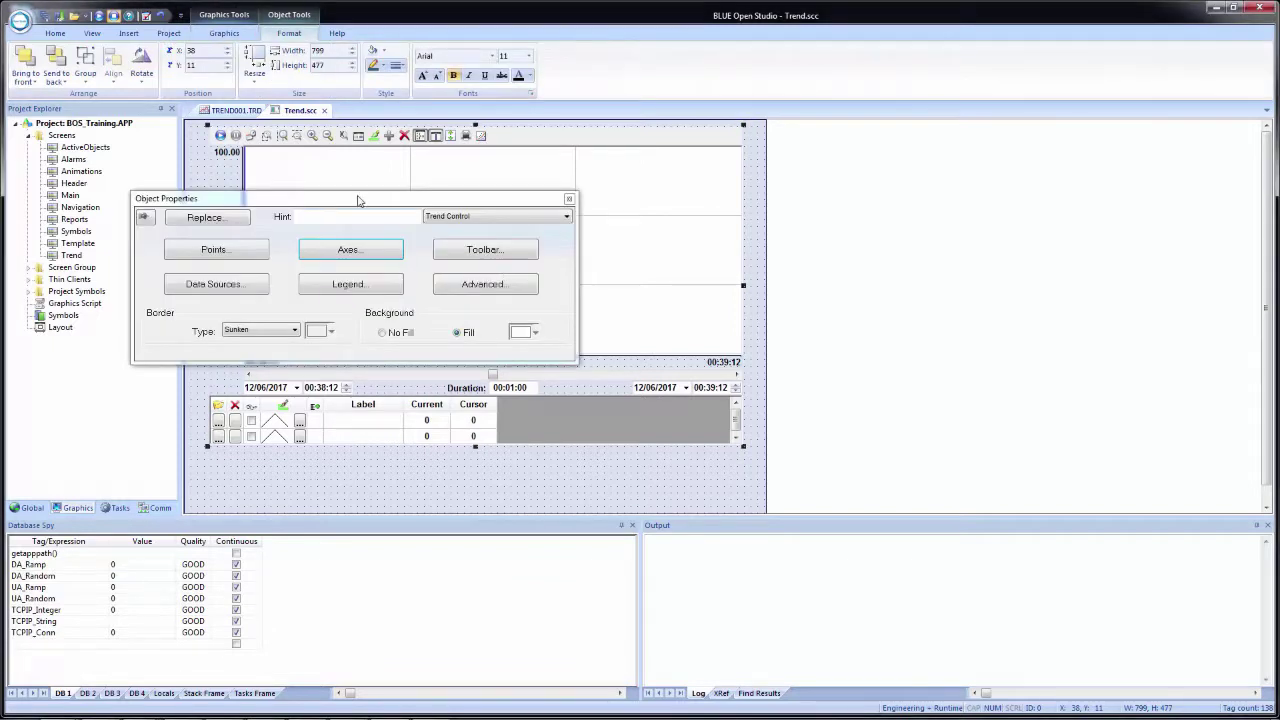
left_click_drag(359, 201, 630, 191)
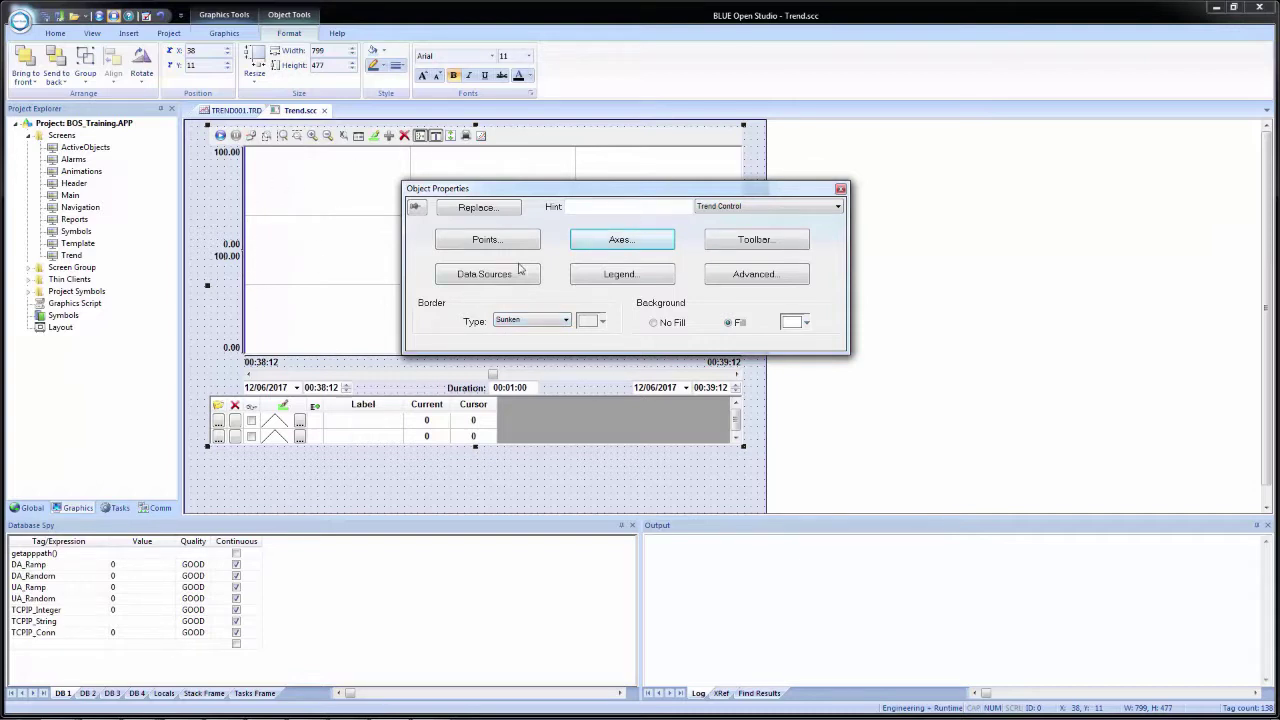
- Try a solid green border on the trend control, and return the border type to Sunken
left_click(517, 321)
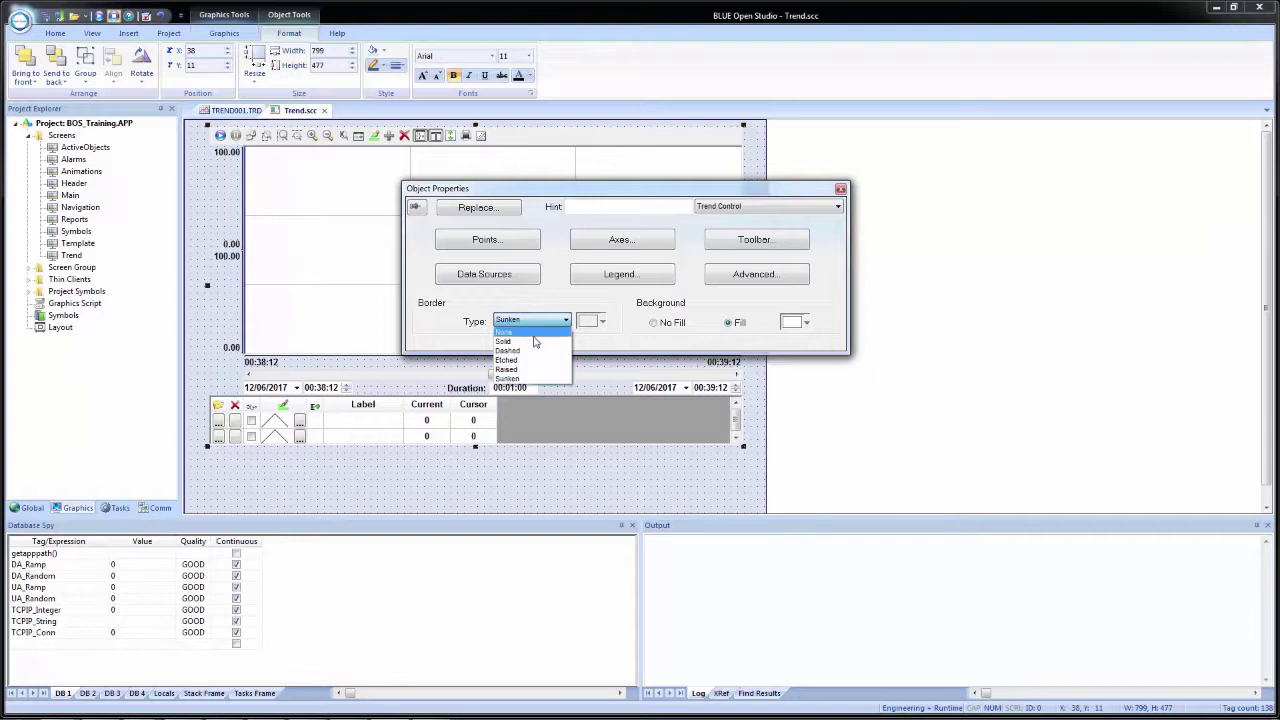
left_click(530, 341)
left_click(599, 324)
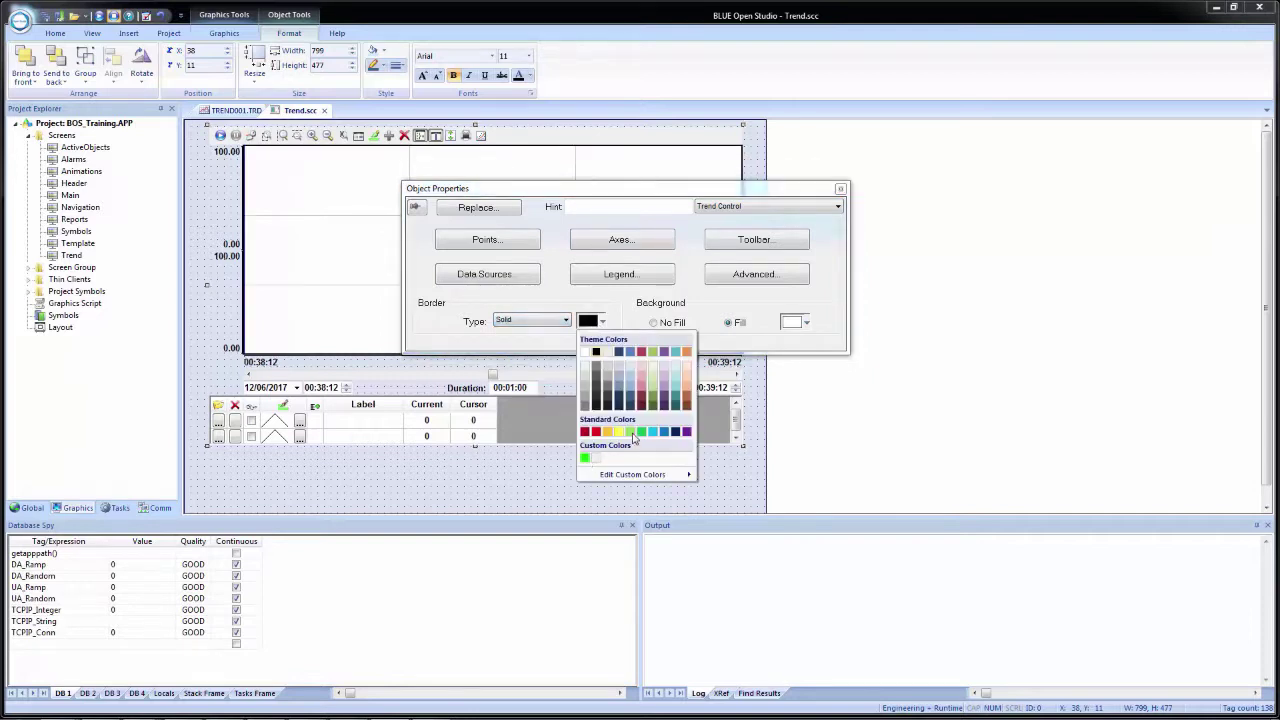
left_click(642, 432)
left_click(522, 322)
left_click(538, 379)
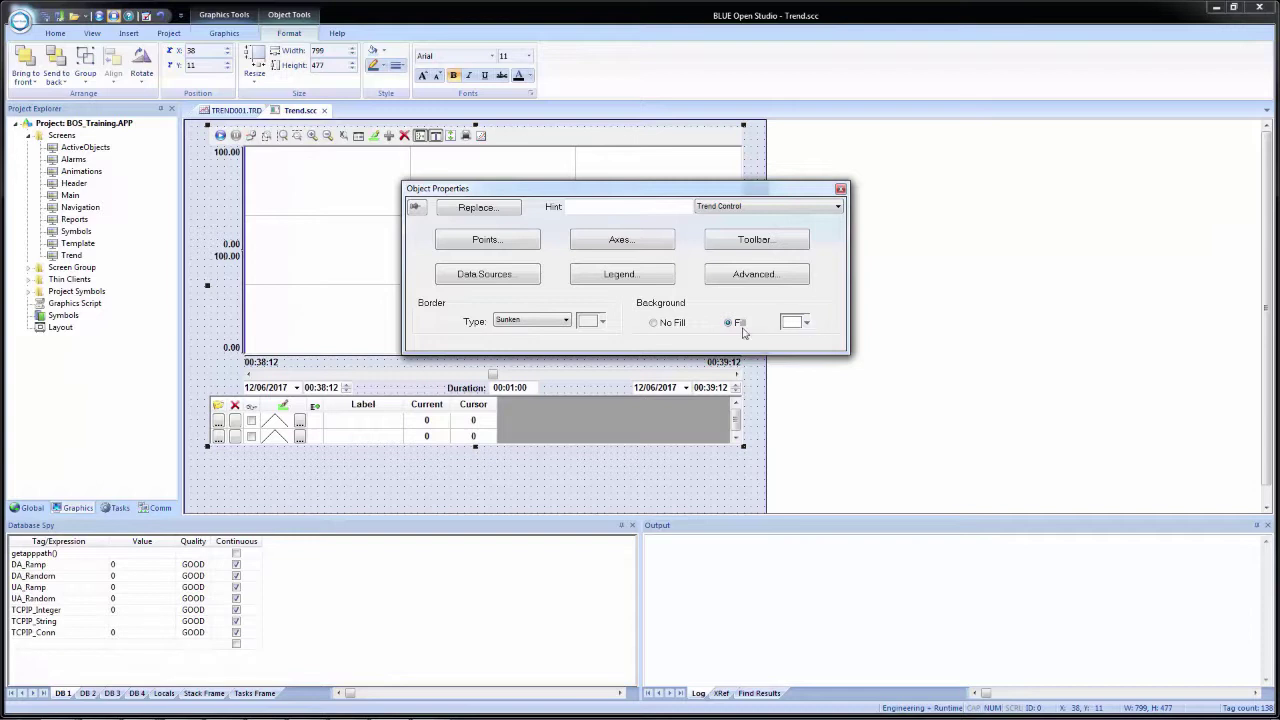
- Set the trend control's background to No Fill
left_click(664, 323)
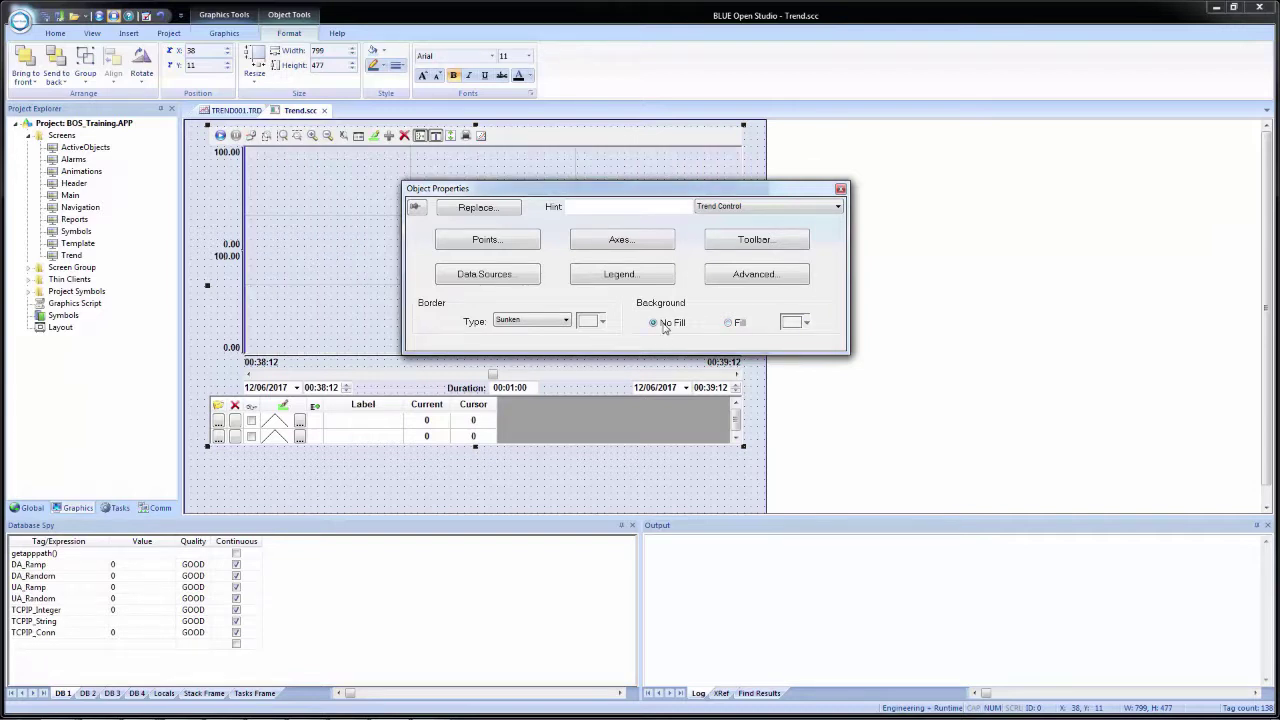
- Set the trend control's background to Fill, try black as the fill color, and return it to white
left_click(729, 322)
left_click(807, 322)
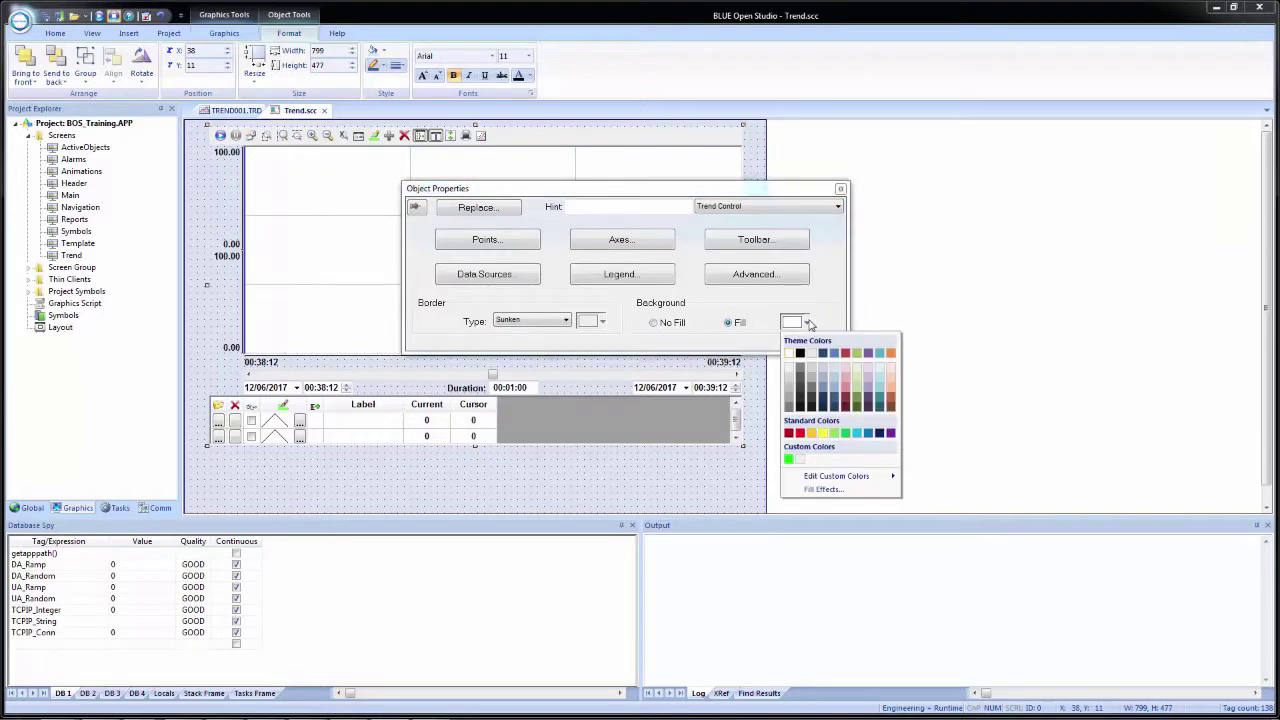
left_click(800, 353)
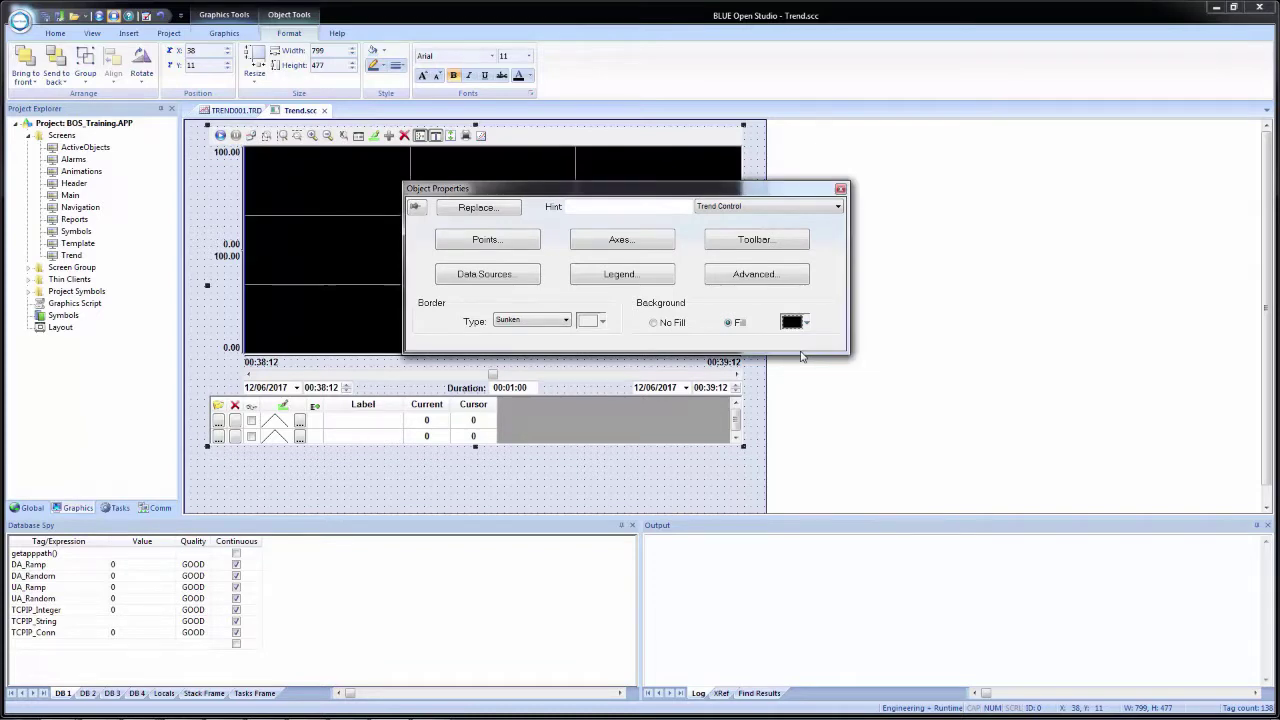
left_click(796, 323)
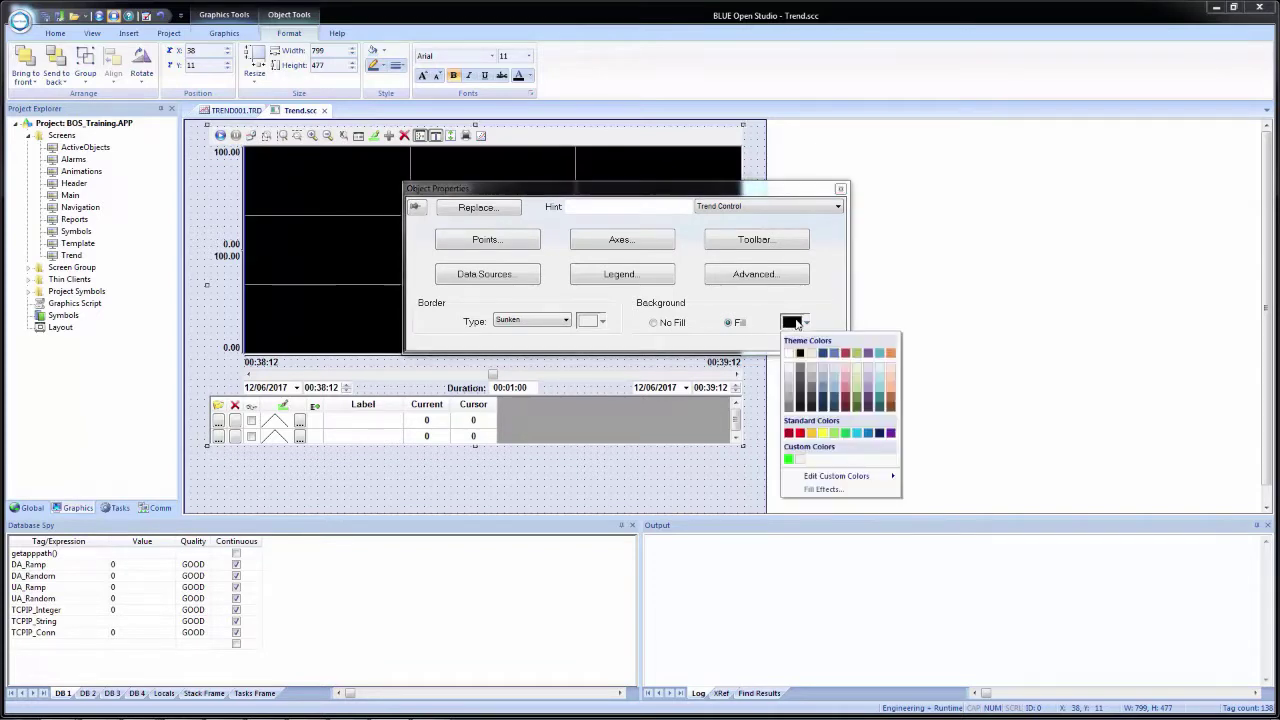
left_click(788, 353)
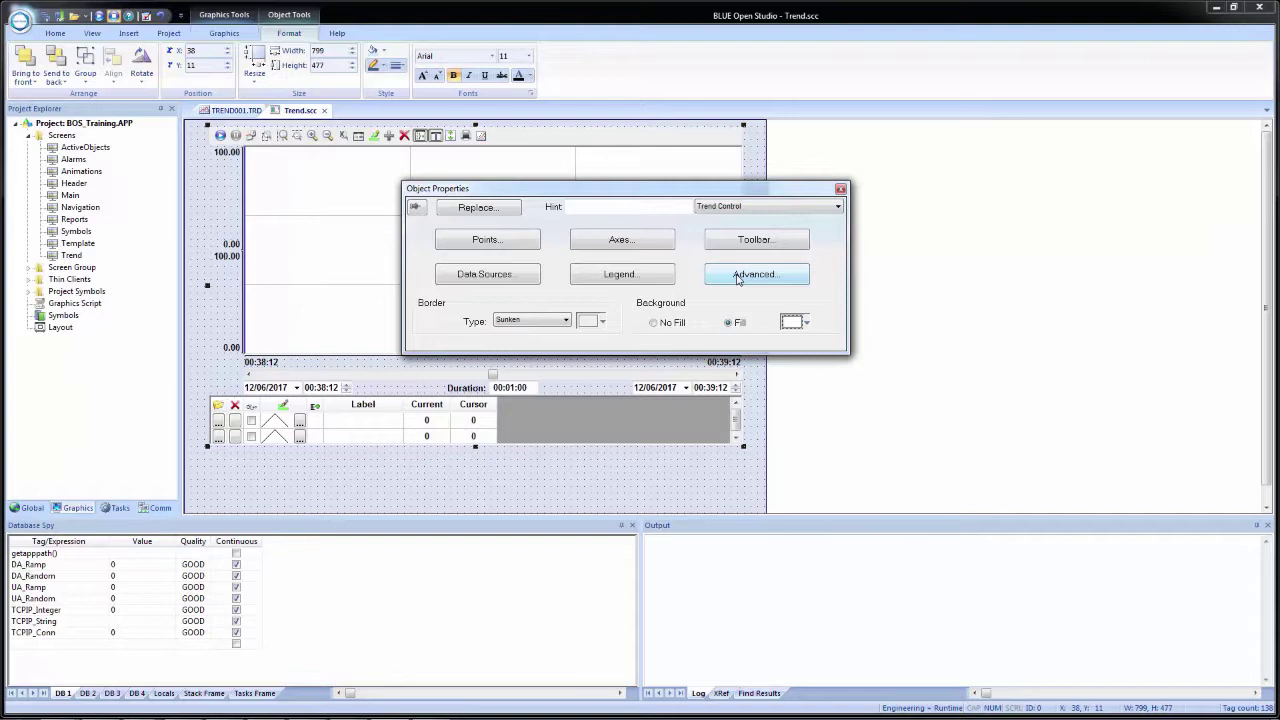
- Open the trend control's points, label the first point Temperature and set its color to red
left_click(491, 244)
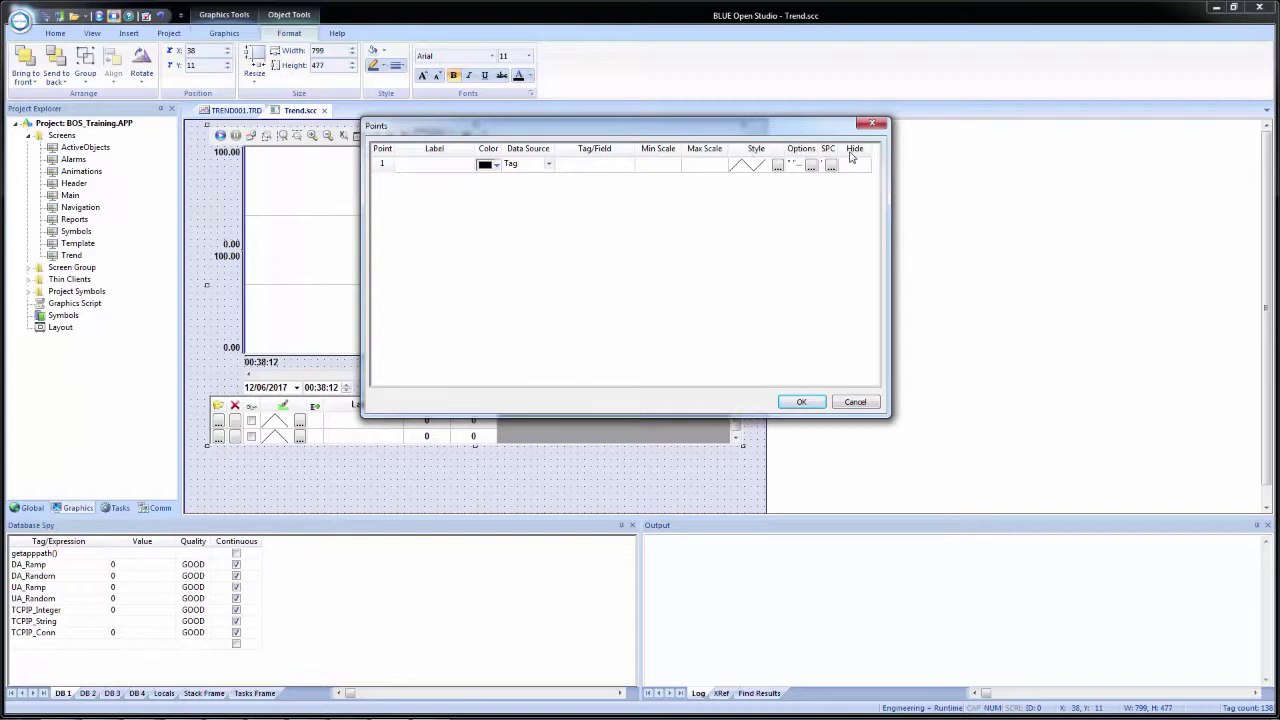
left_click(438, 165)
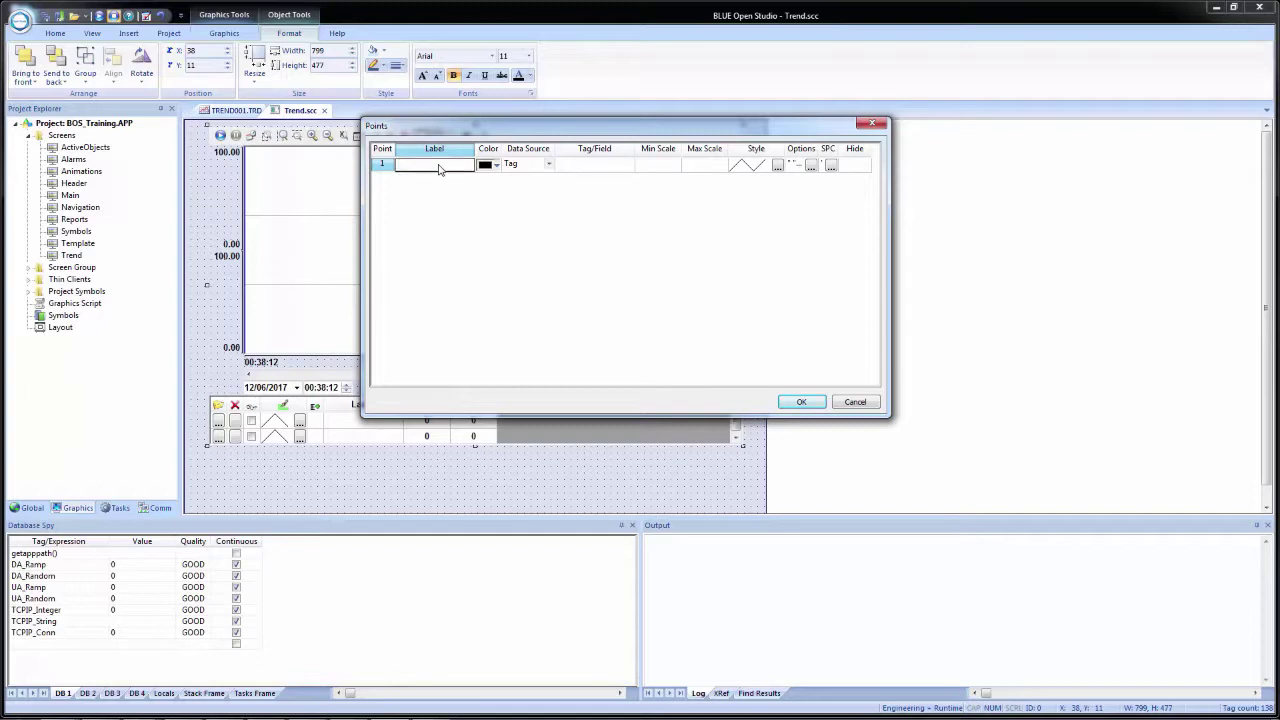
type("Temperature")
key("Return")
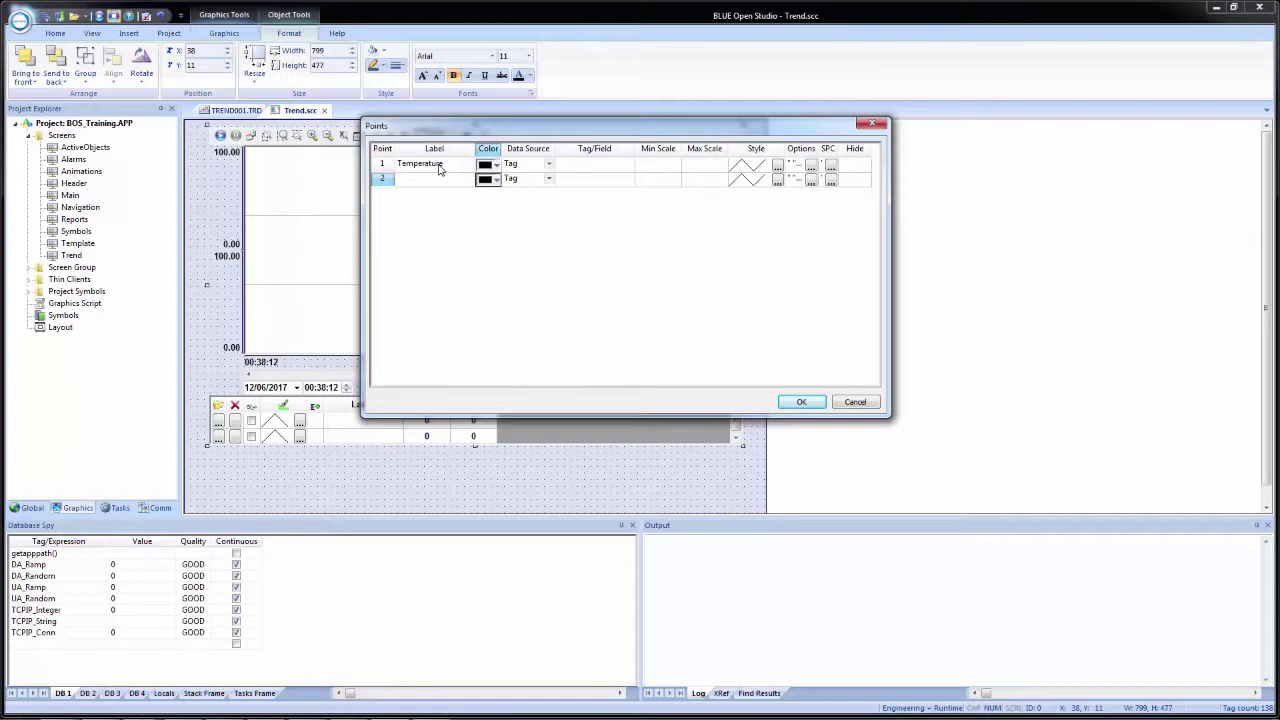
left_click(498, 166)
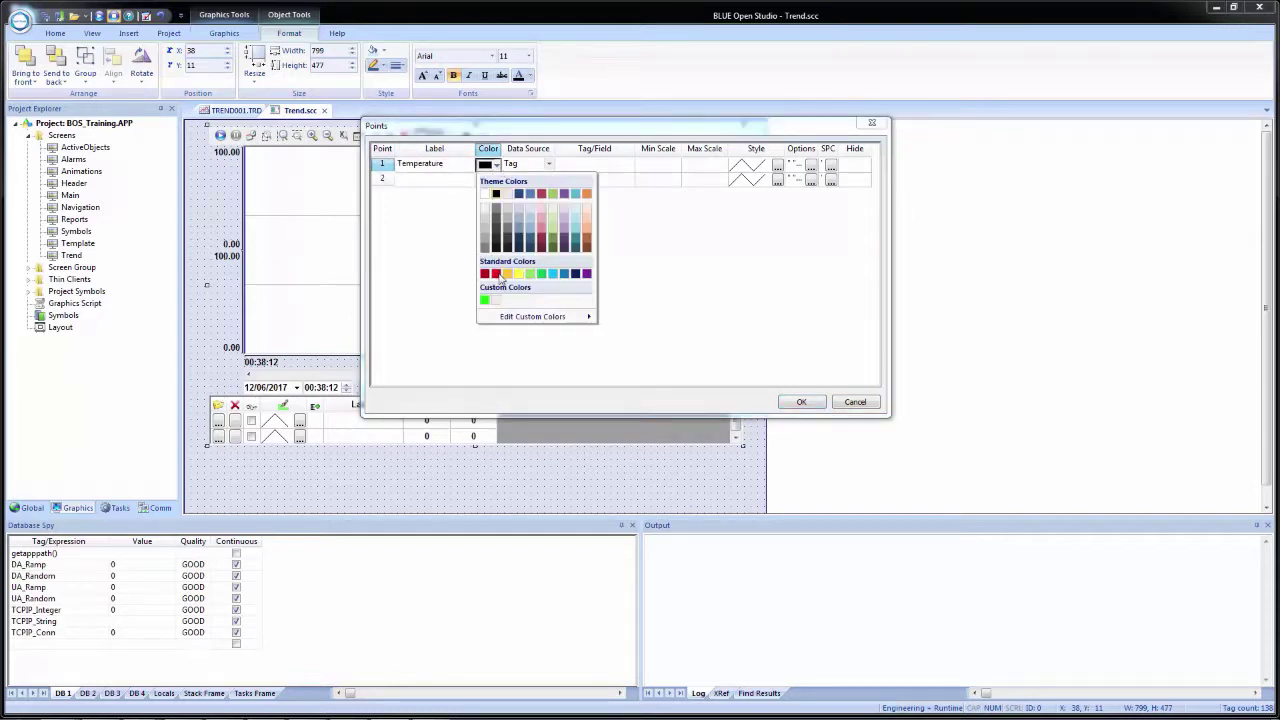
left_click(498, 274)
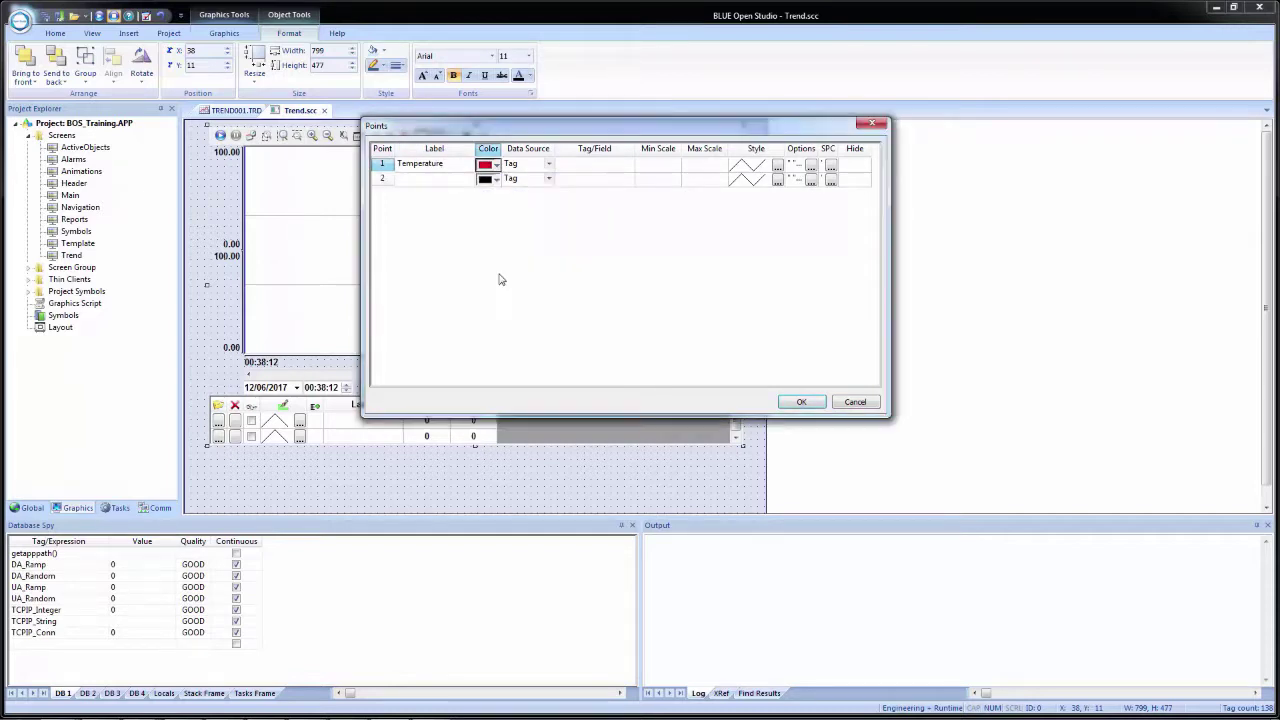
- Assign the Temperature tag to the first point with Tag as its data source, and set its scale from 0 to 100
left_click(549, 170)
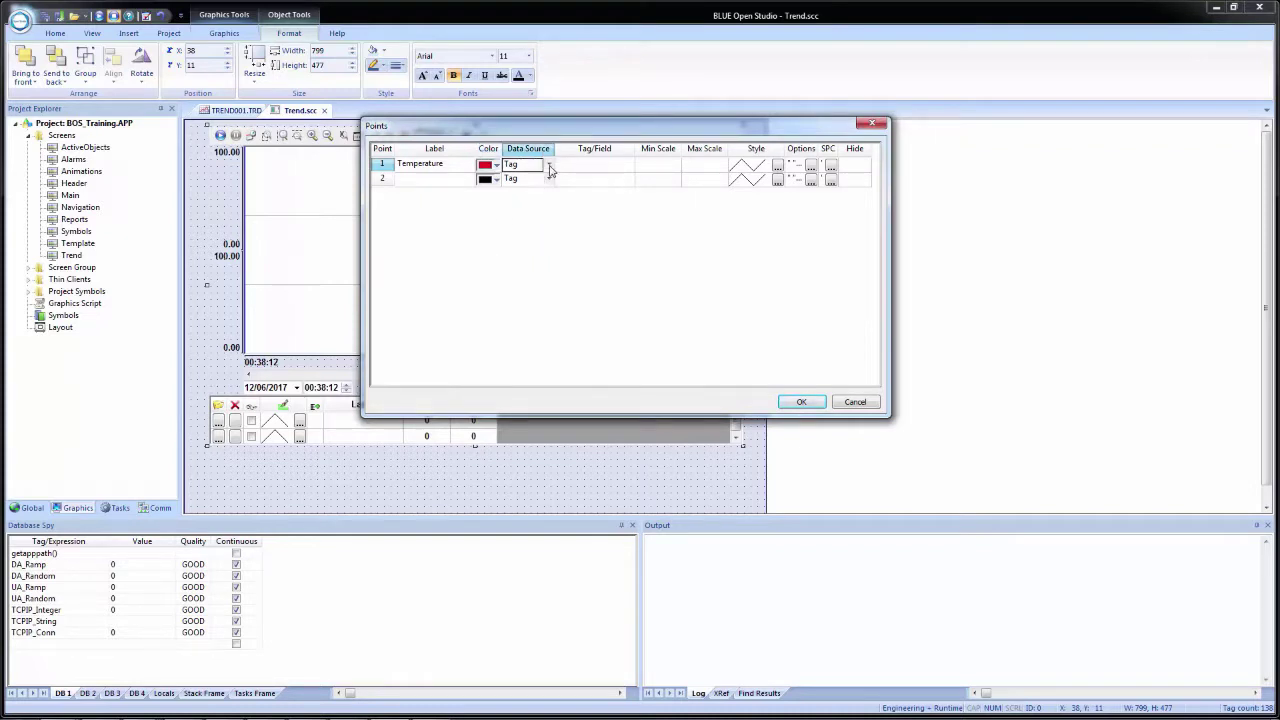
left_click(549, 168)
left_click(549, 169)
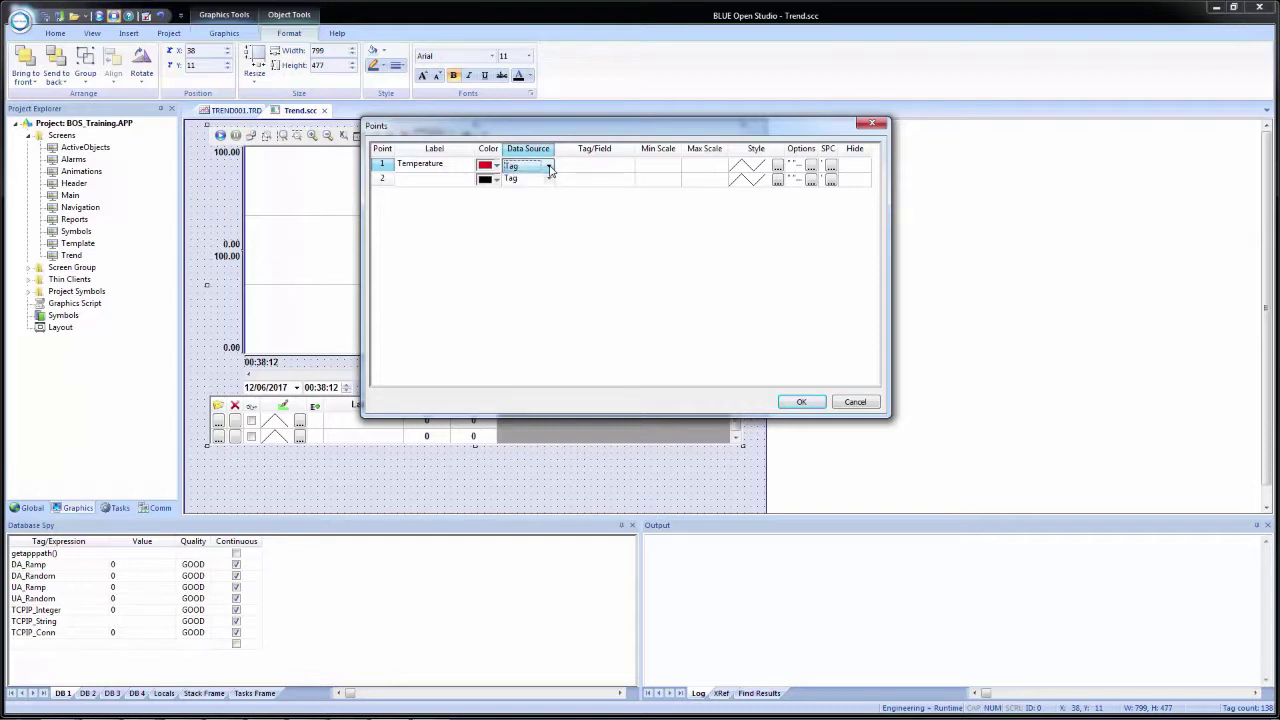
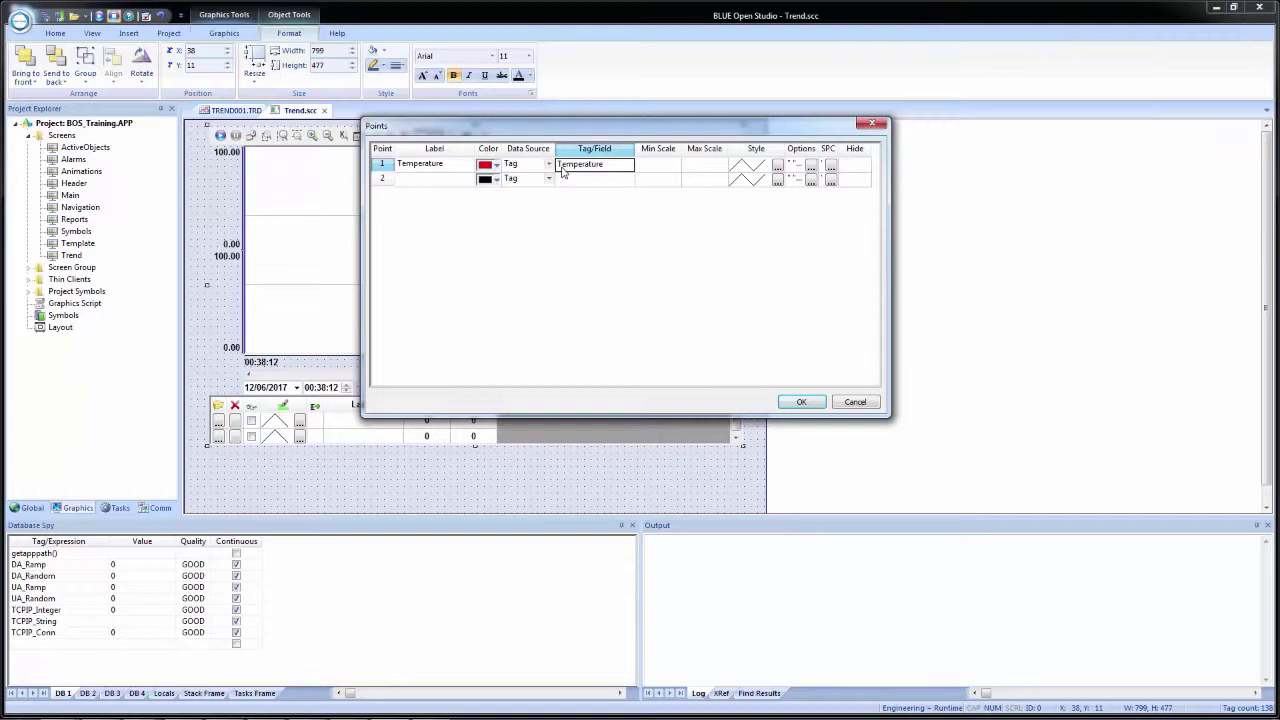
left_click(654, 166)
left_click(703, 168)
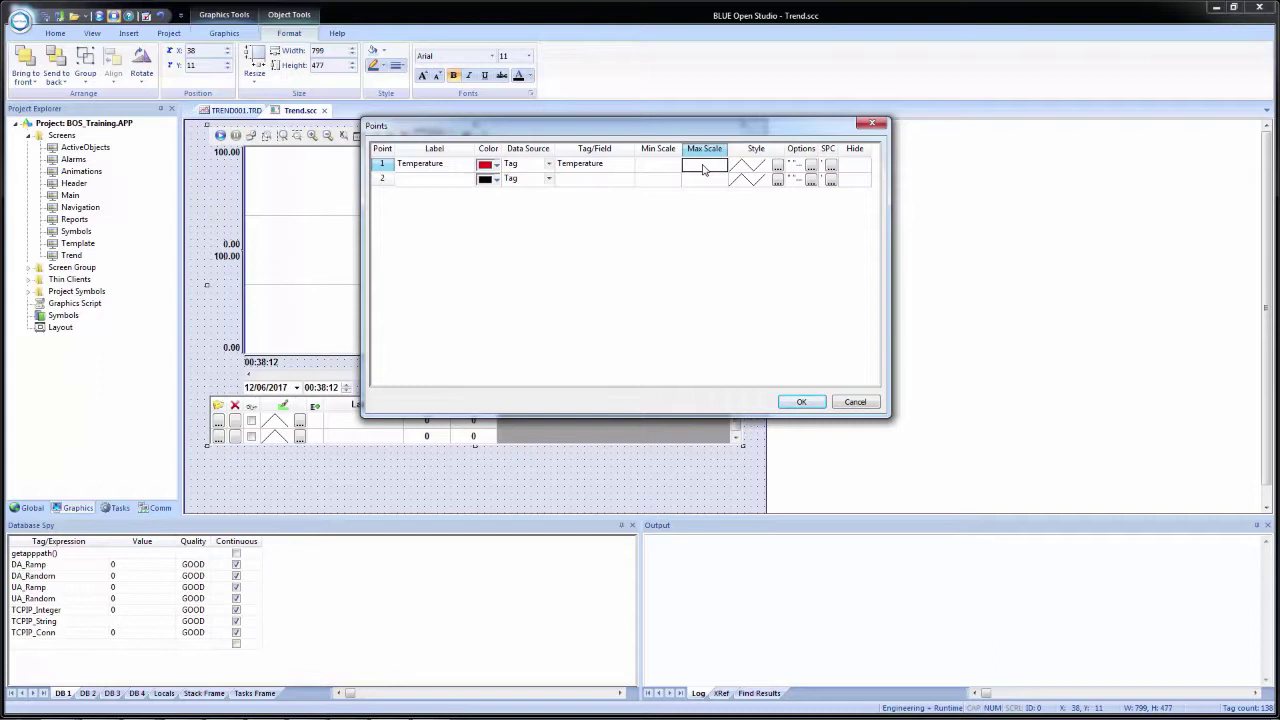
left_click(703, 168)
key("BackSpace")
key("shift+Tab")
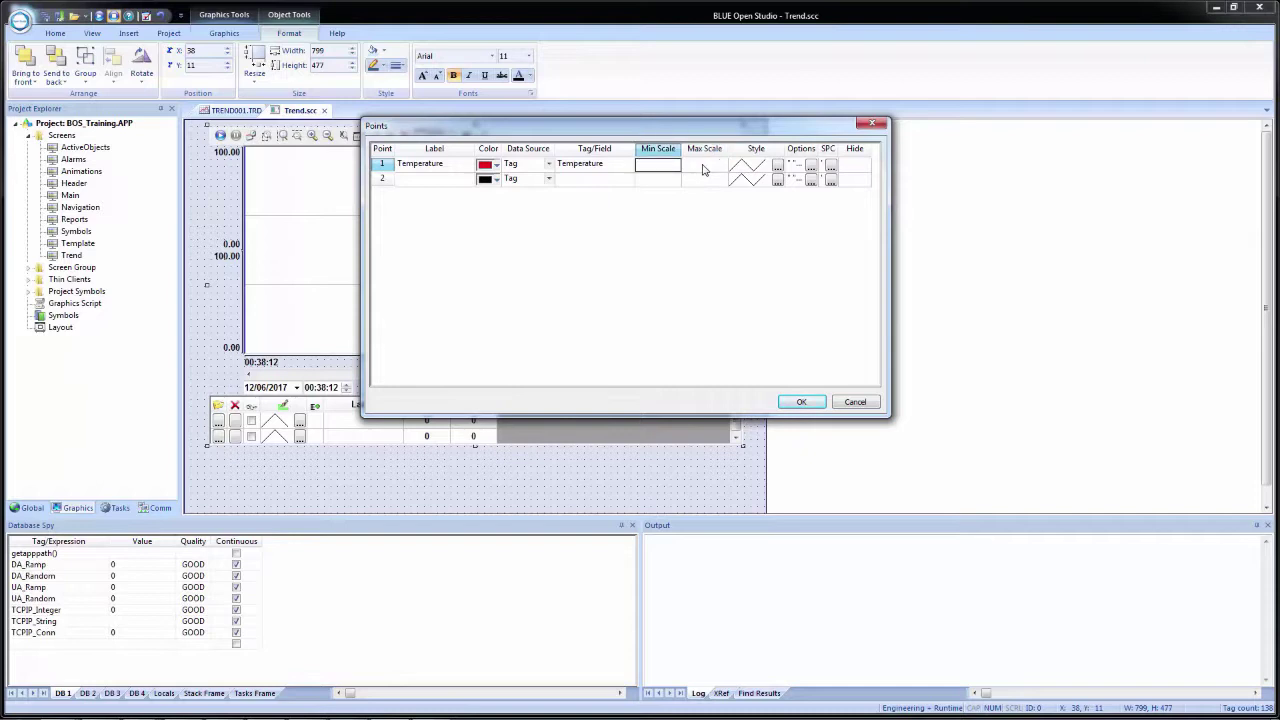
type("0")
key("Tab")
type("100")
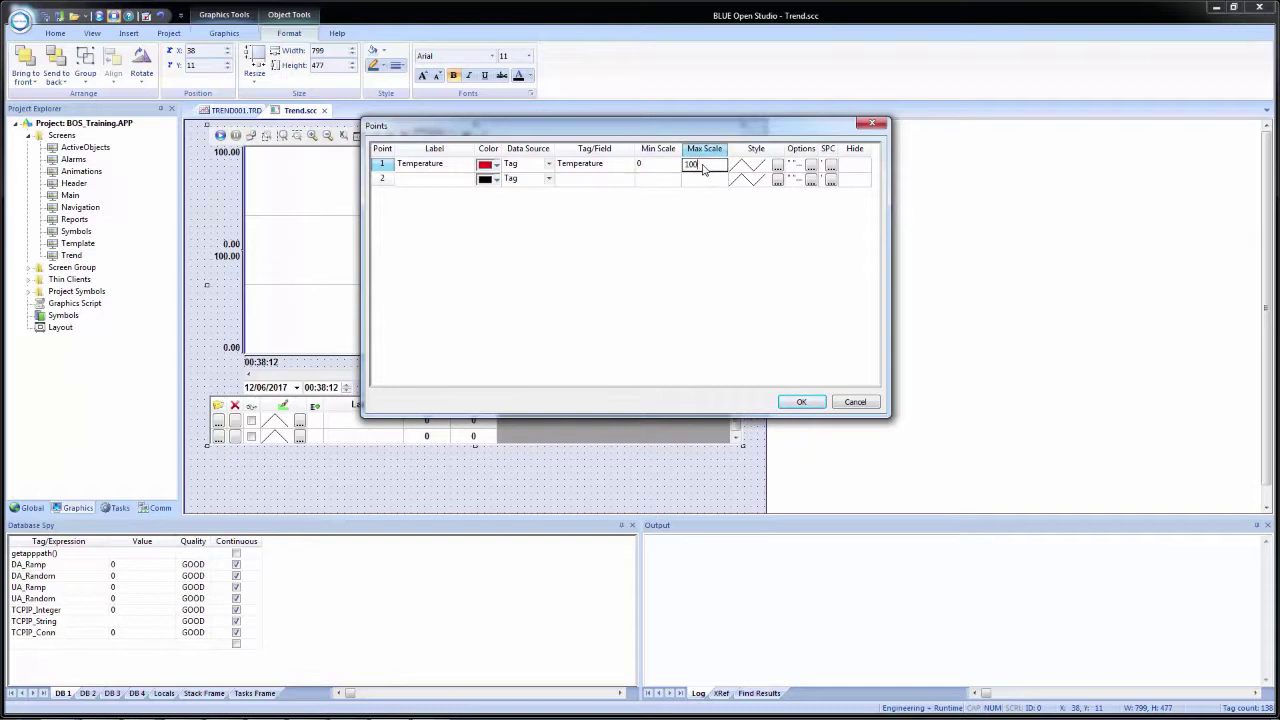
key("Tab")
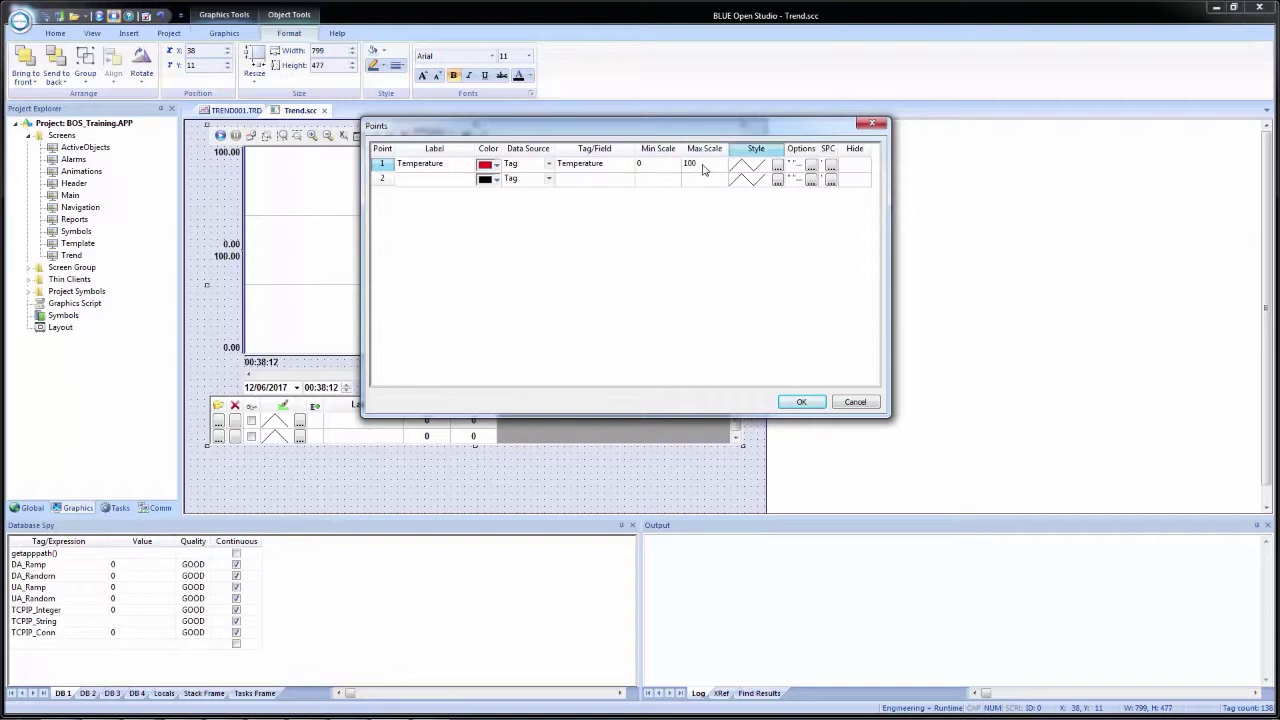
- Examine the Temperature point's pen style settings for the Normal and Out of Limits states, with and without Use Normal Settings
left_click(778, 167)
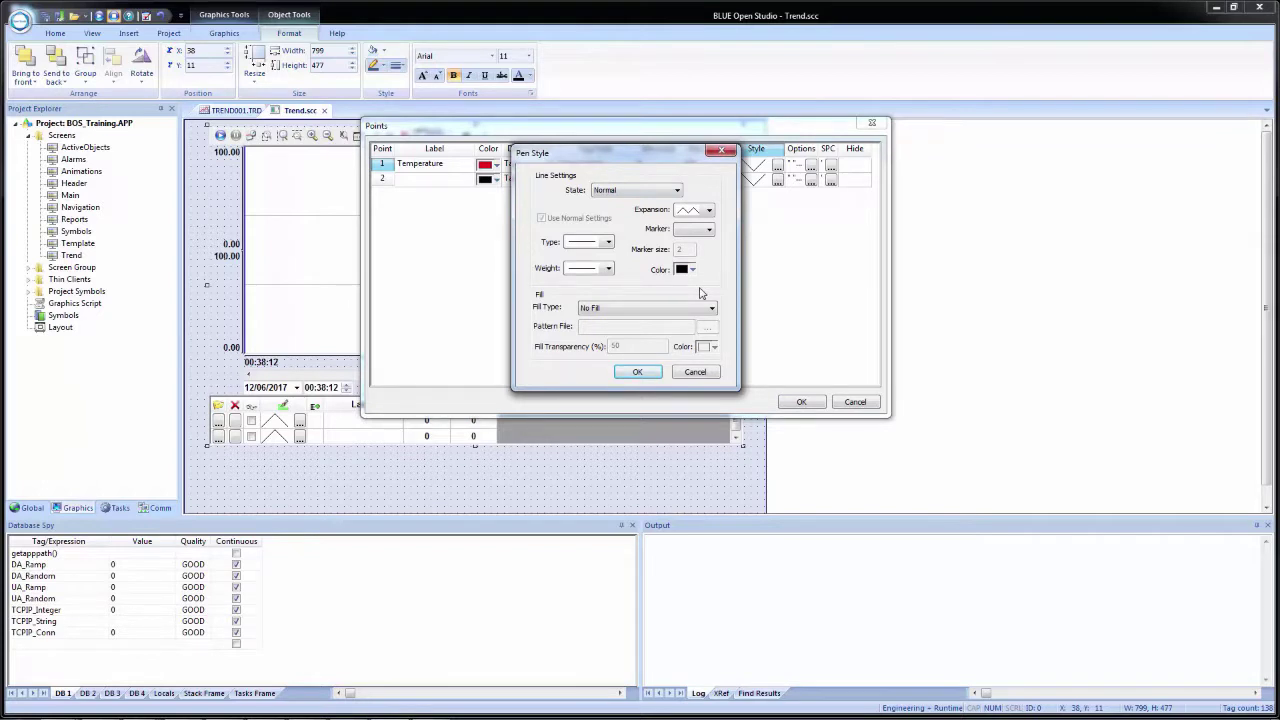
left_click(640, 194)
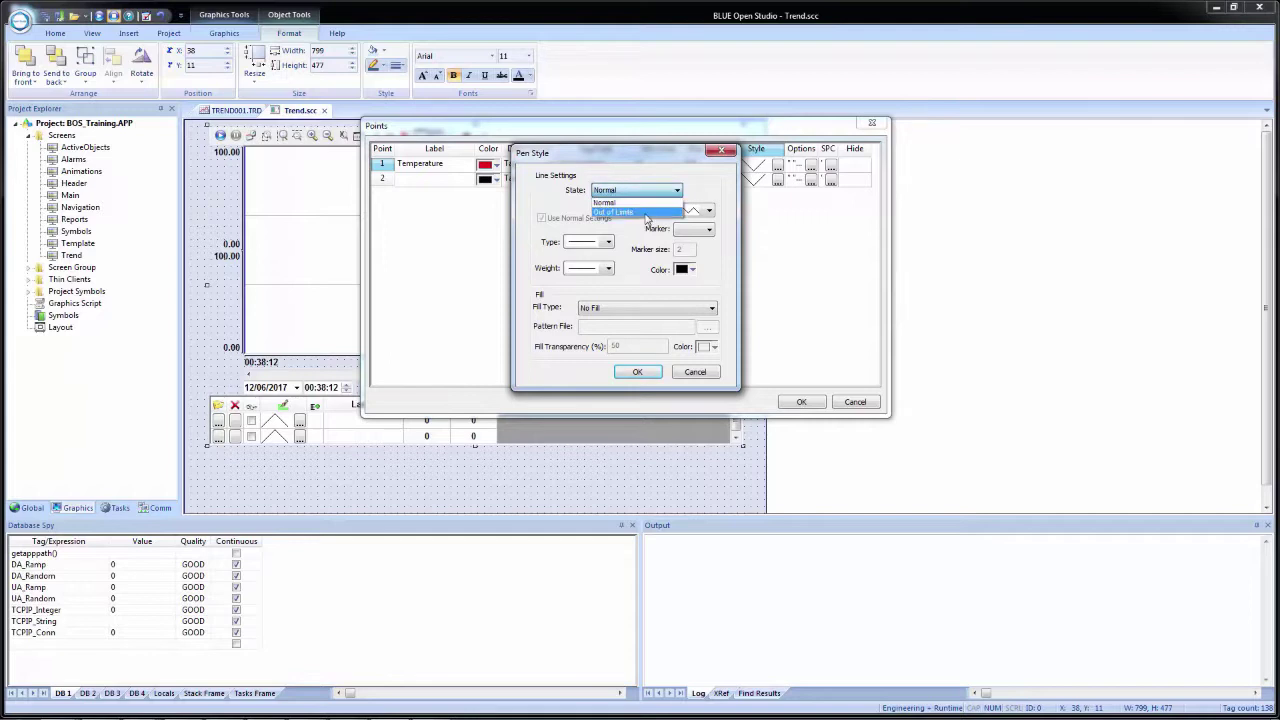
left_click(638, 213)
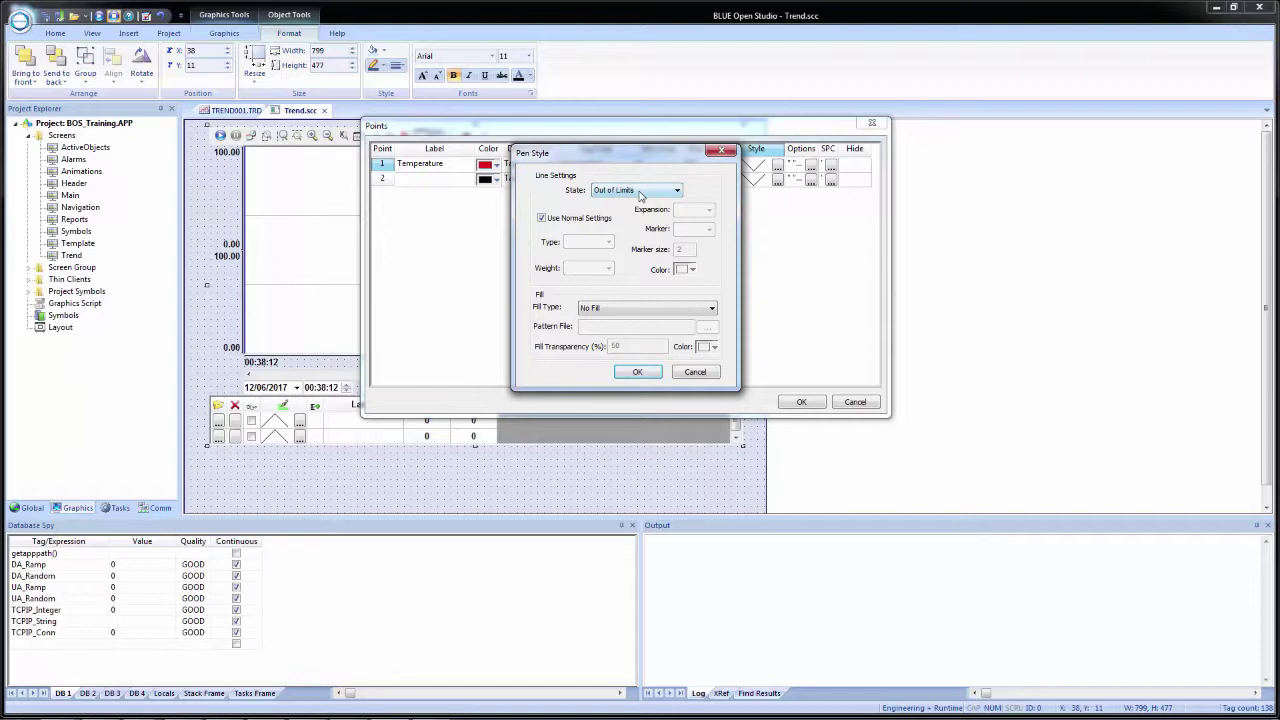
left_click(640, 195)
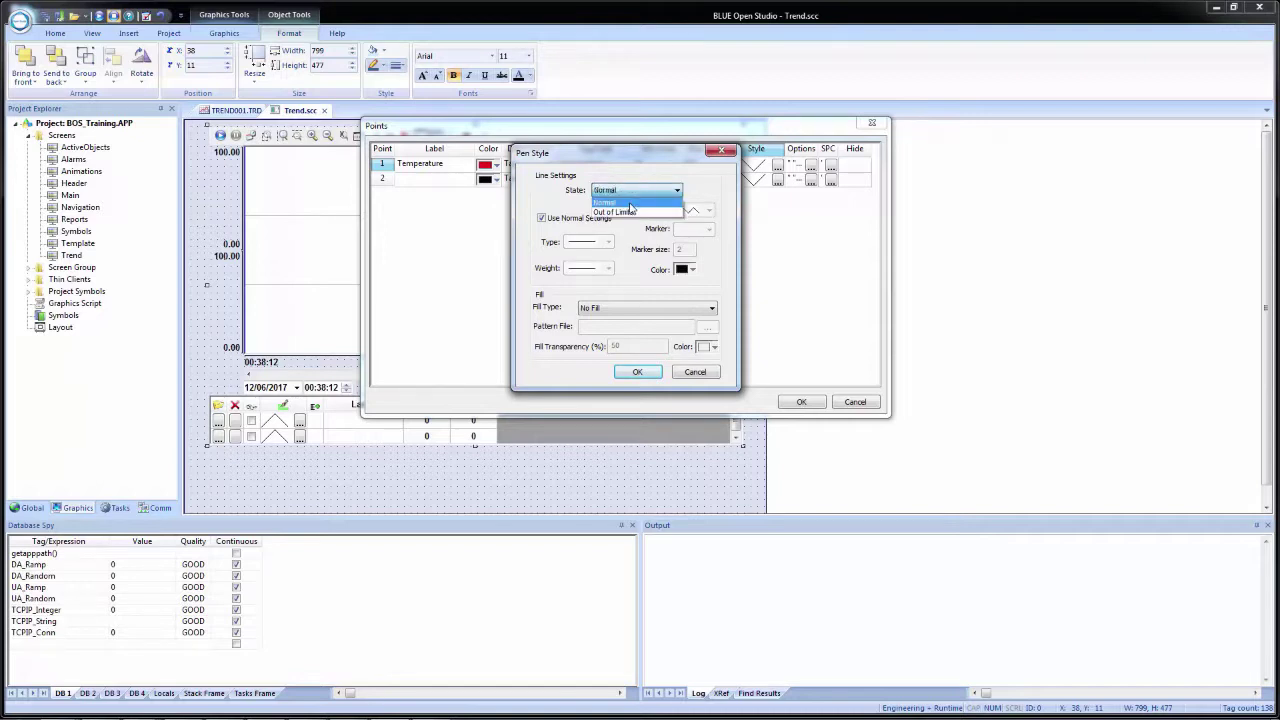
left_click(640, 200)
left_click(638, 190)
left_click(628, 212)
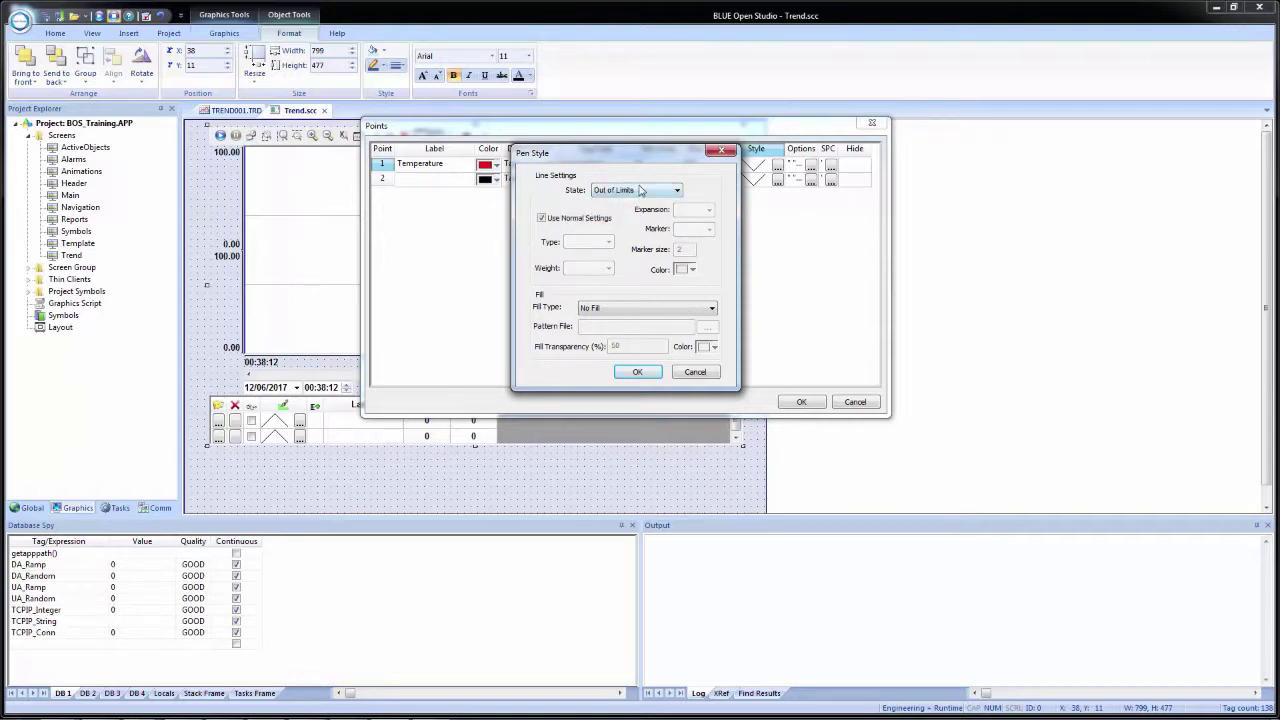
left_click(638, 190)
left_click(629, 203)
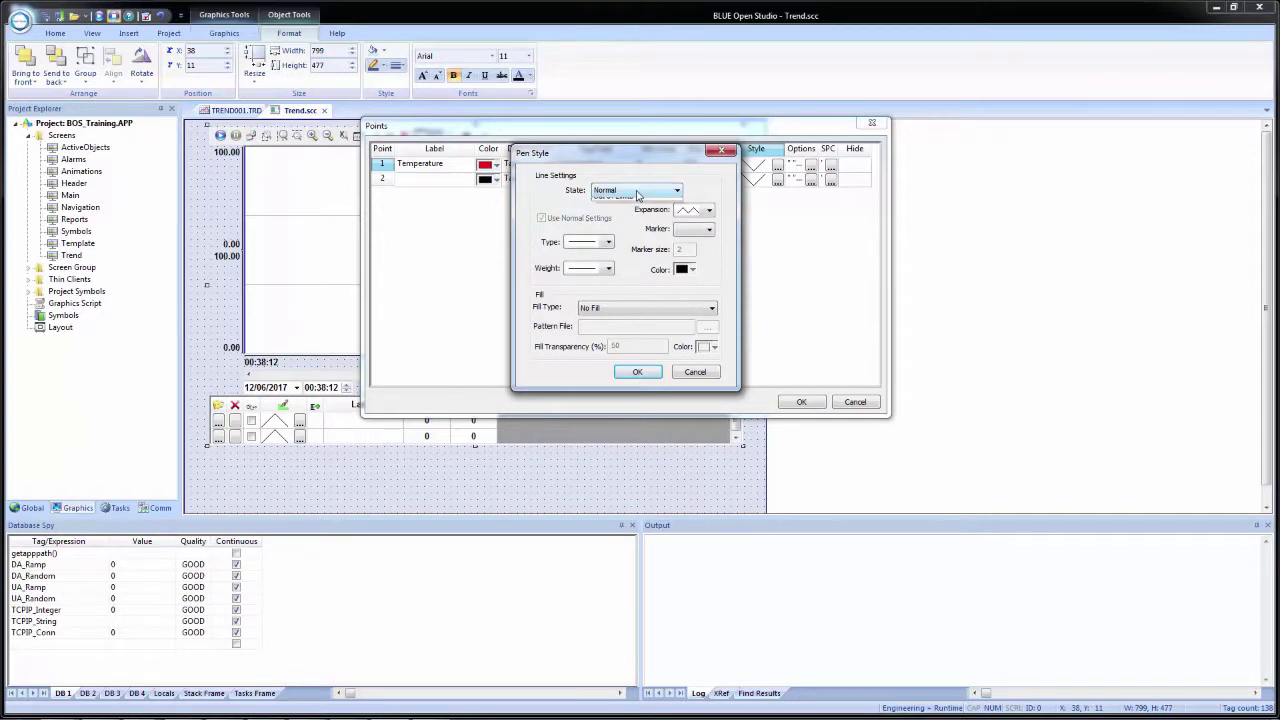
left_click(638, 190)
left_click(621, 213)
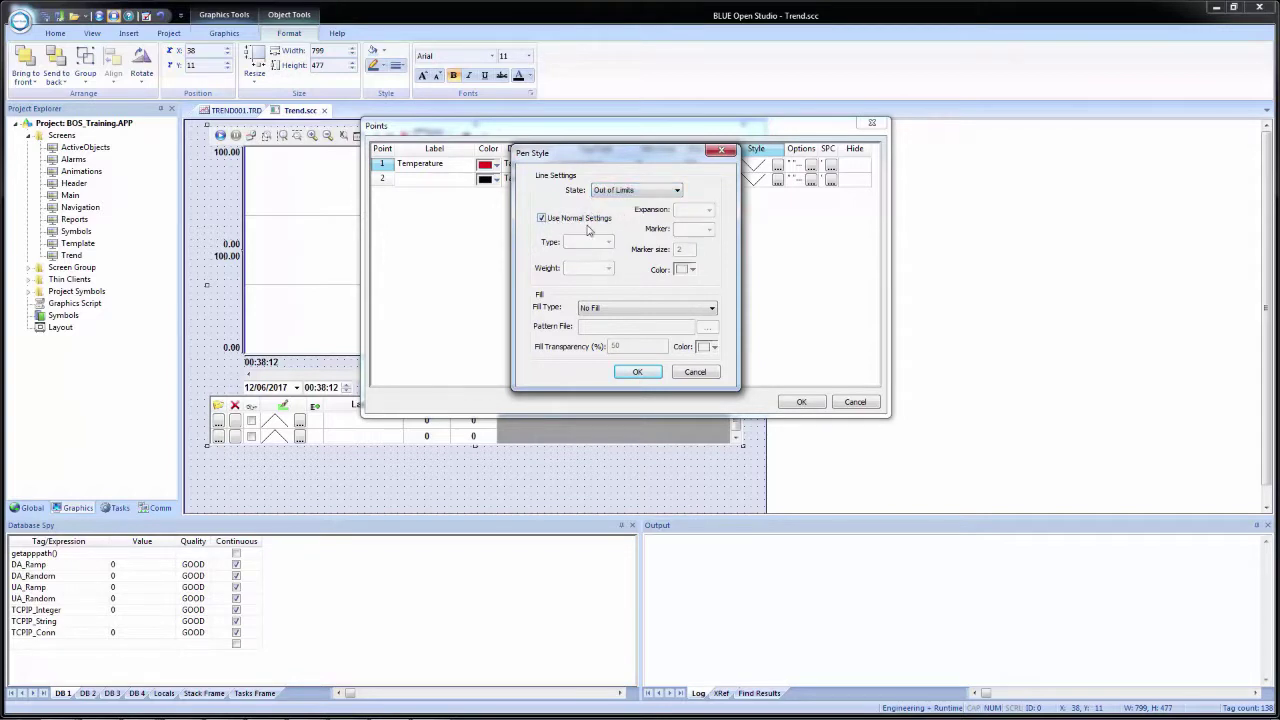
left_click(598, 219)
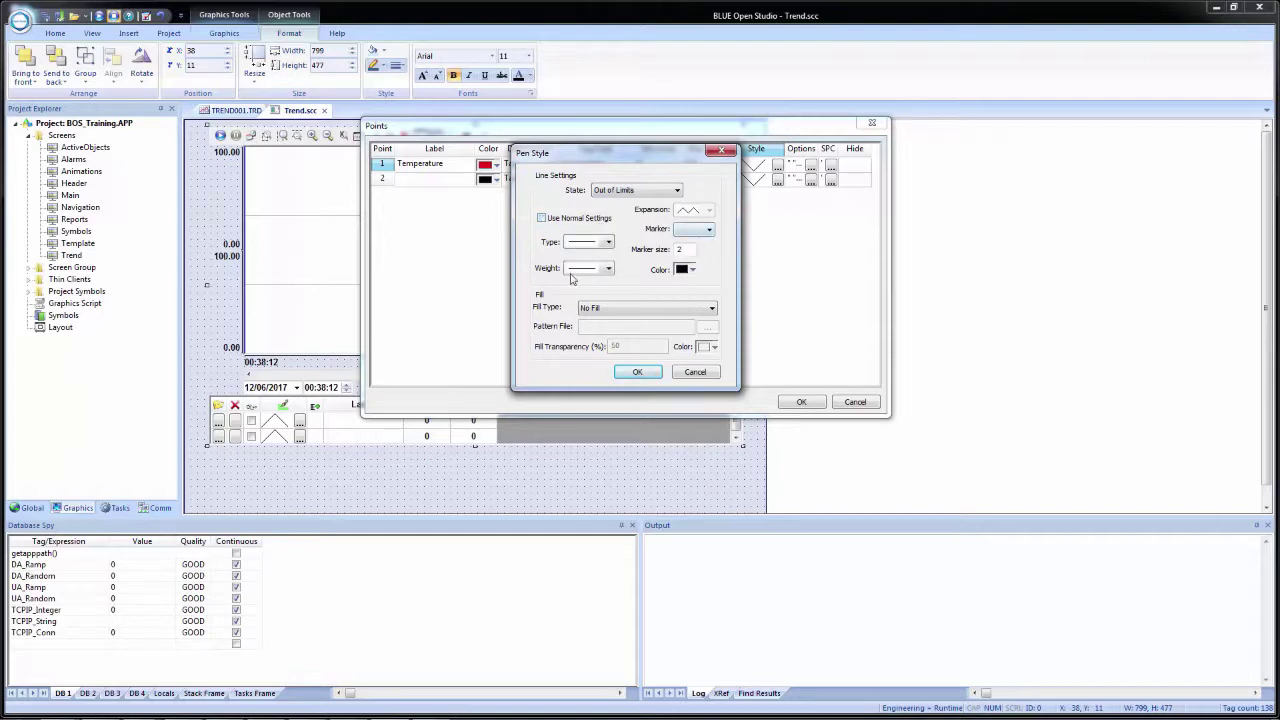
left_click(580, 220)
left_click(620, 191)
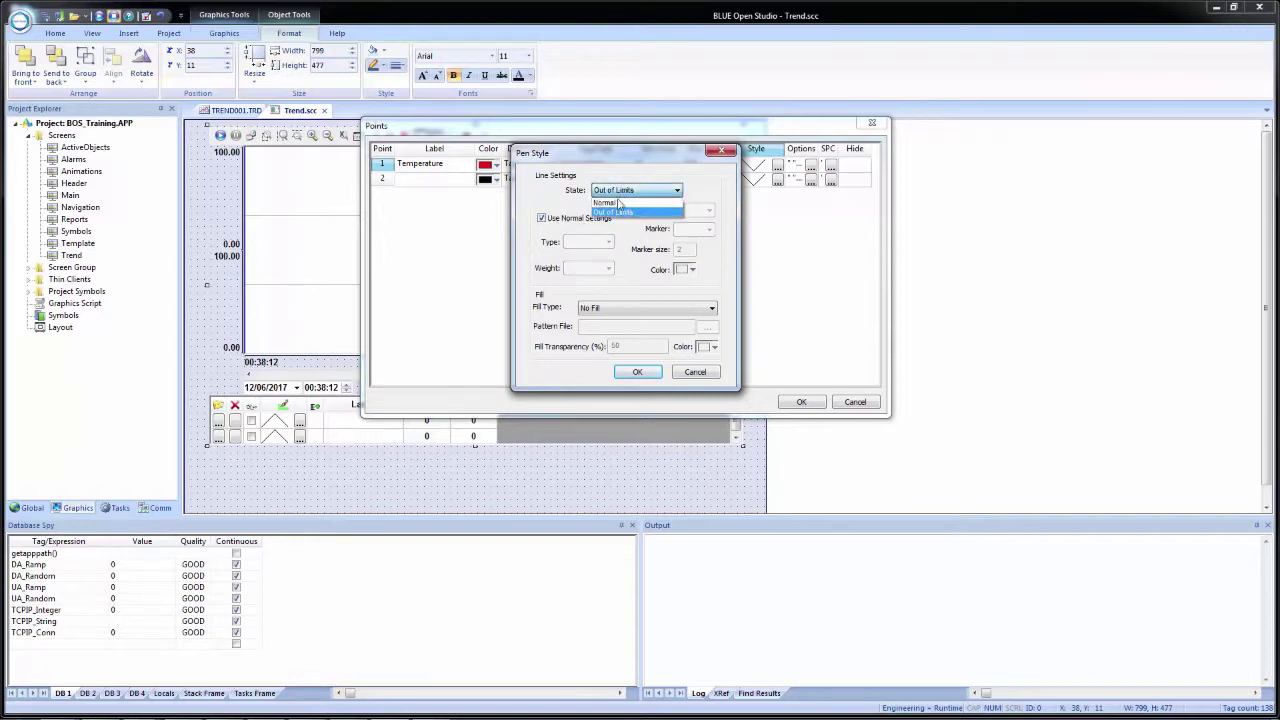
left_click(618, 202)
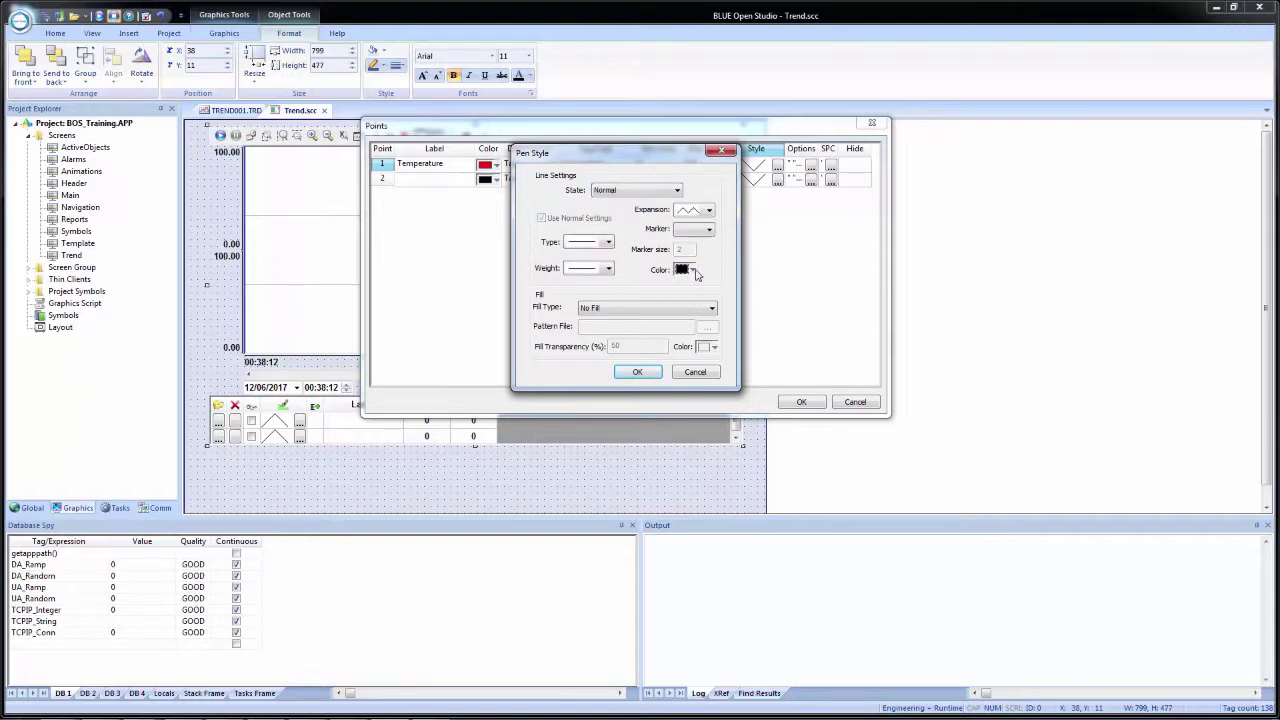
- Try yellow as the Temperature pen's Normal line color, and set the point's color back to red
left_click(693, 270)
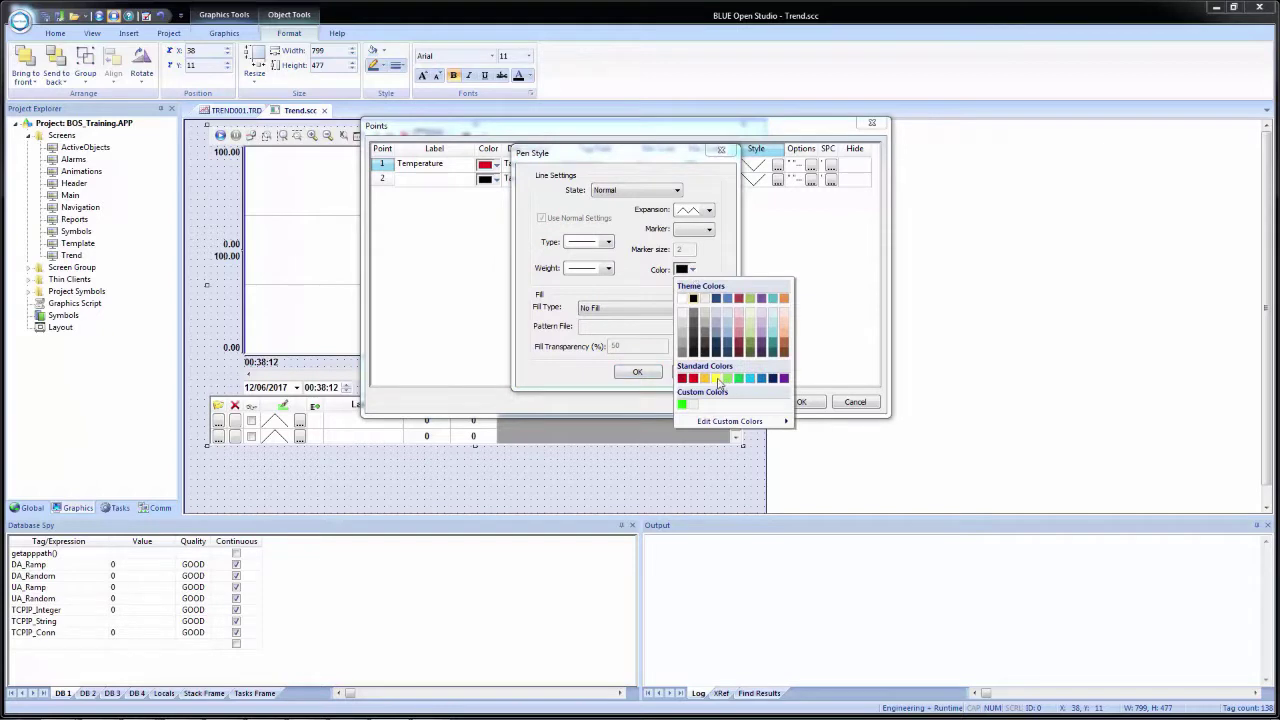
left_click(717, 380)
left_click(637, 371)
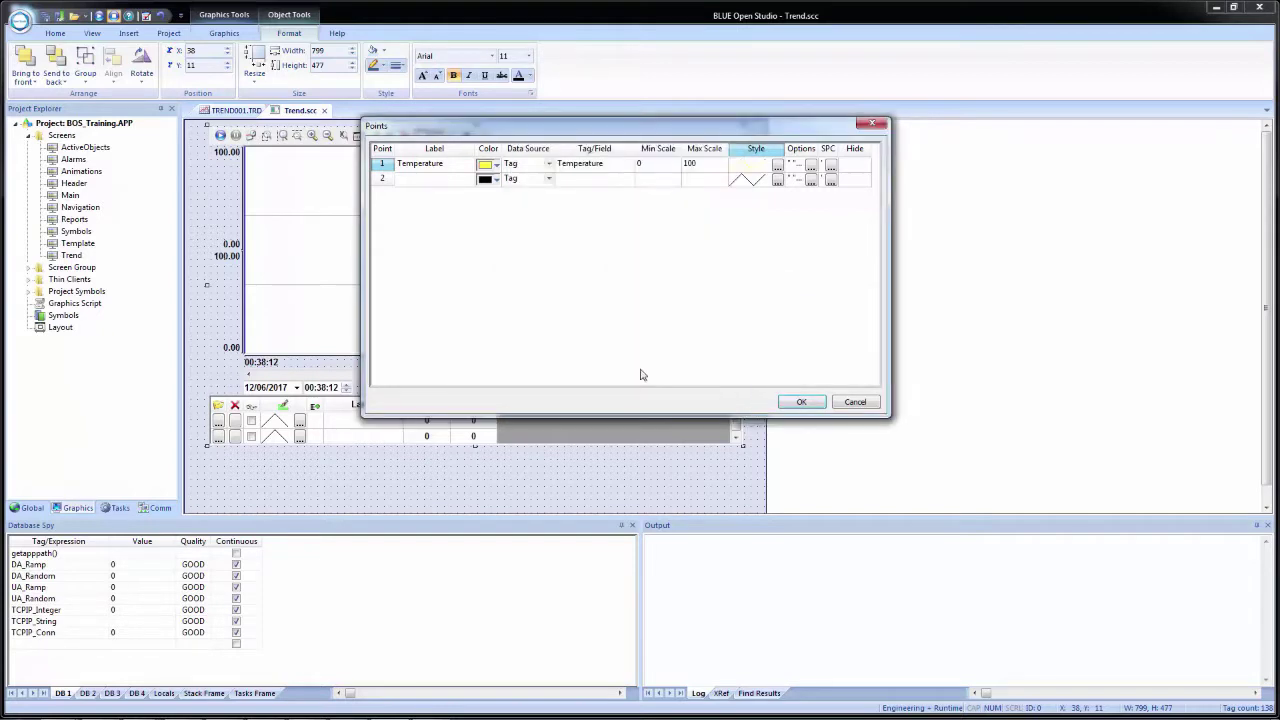
left_click(496, 168)
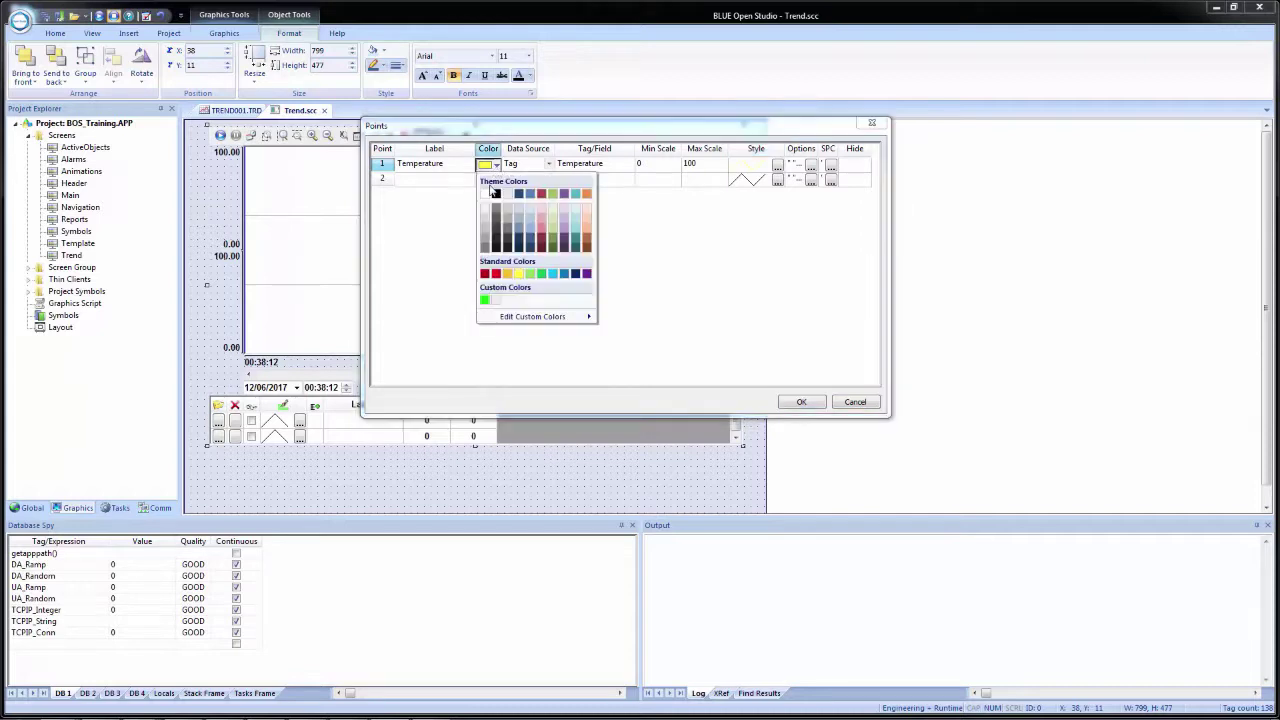
left_click(496, 273)
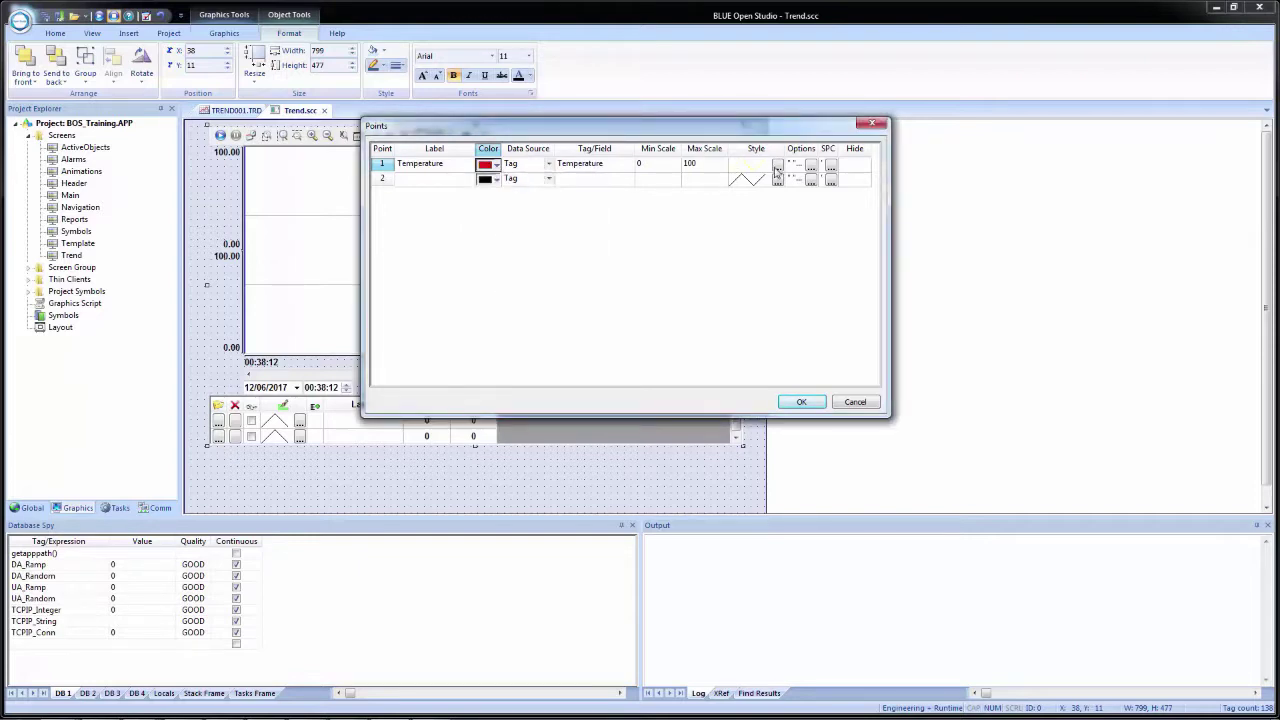
- Review the Temperature point's additional options and its SPC settings
left_click(810, 166)
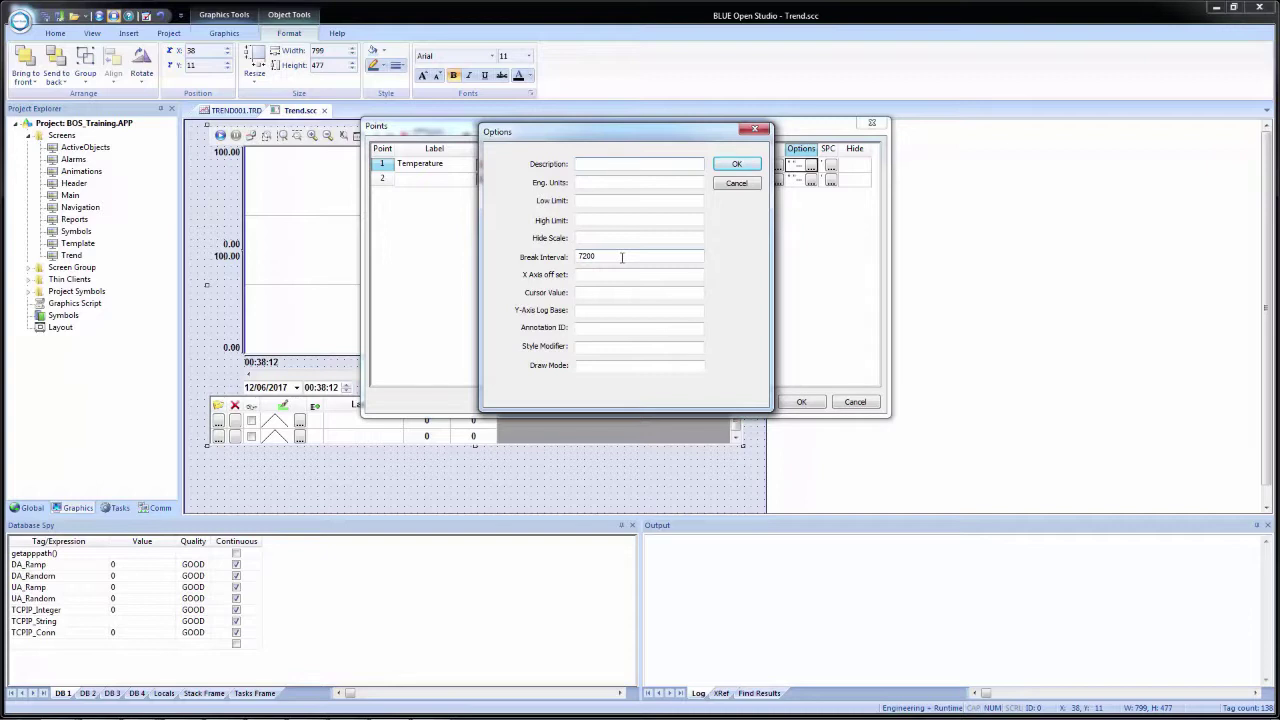
left_click(740, 166)
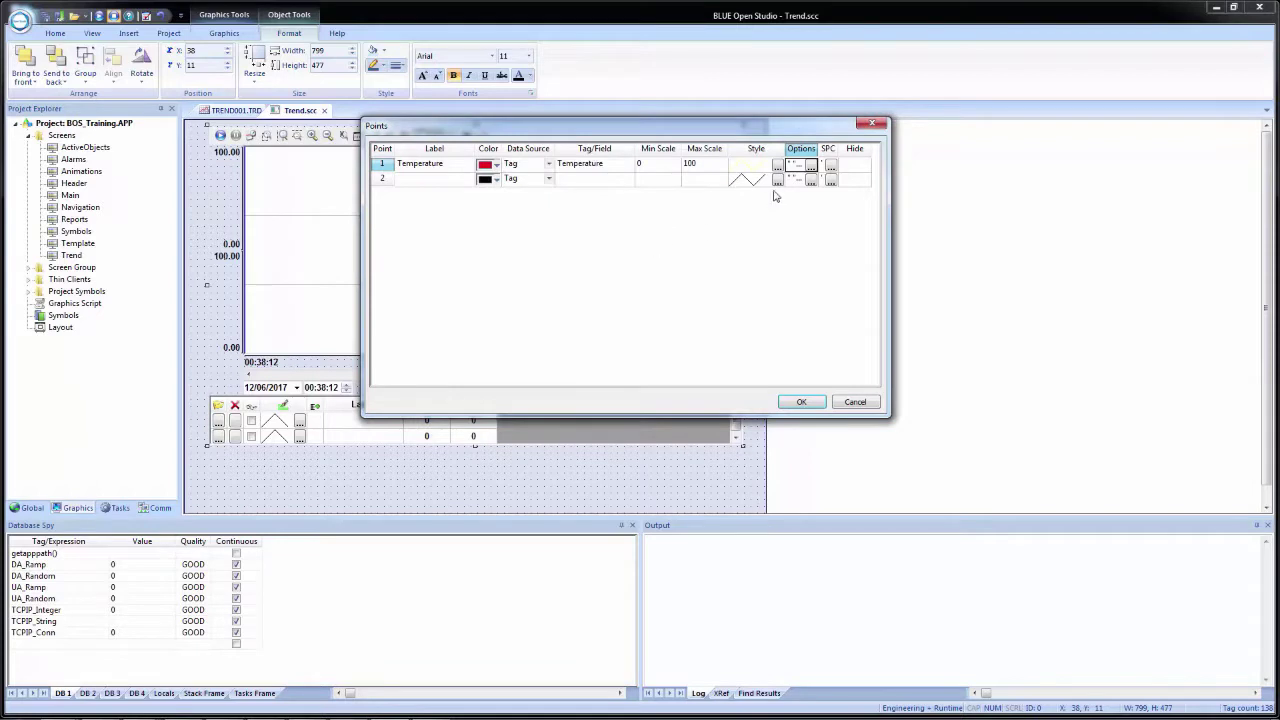
left_click(831, 166)
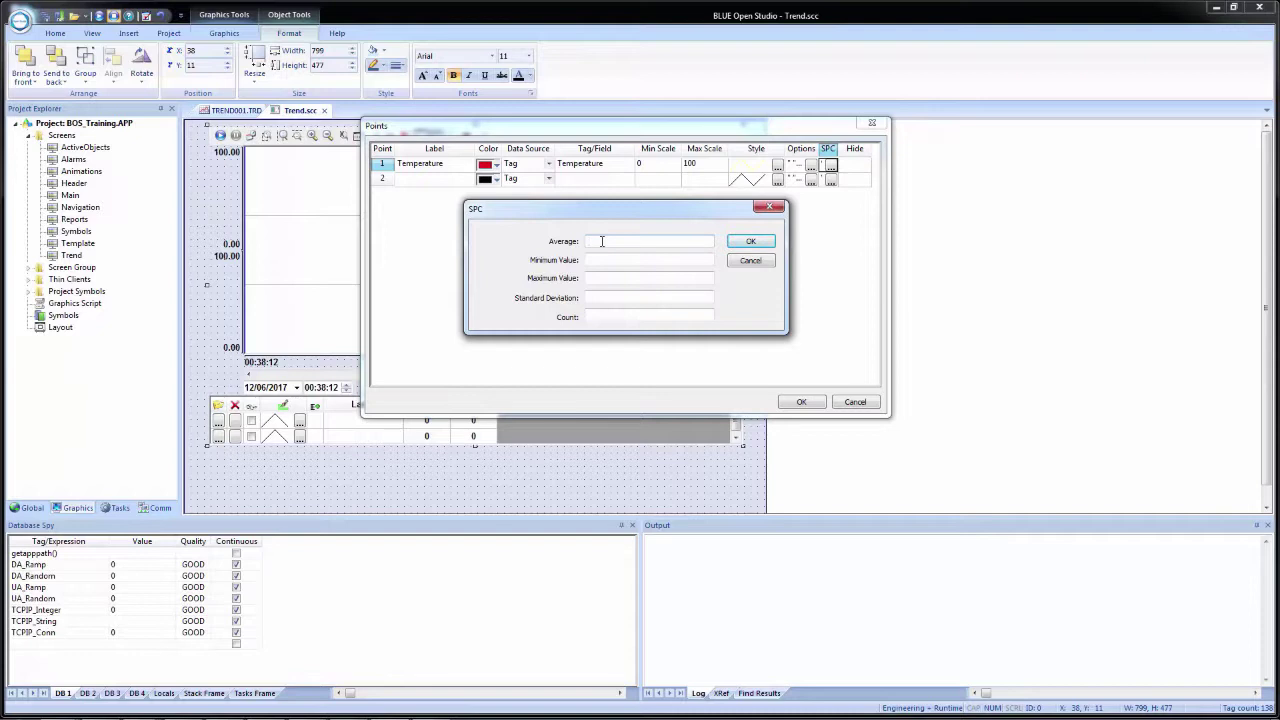
left_click(746, 262)
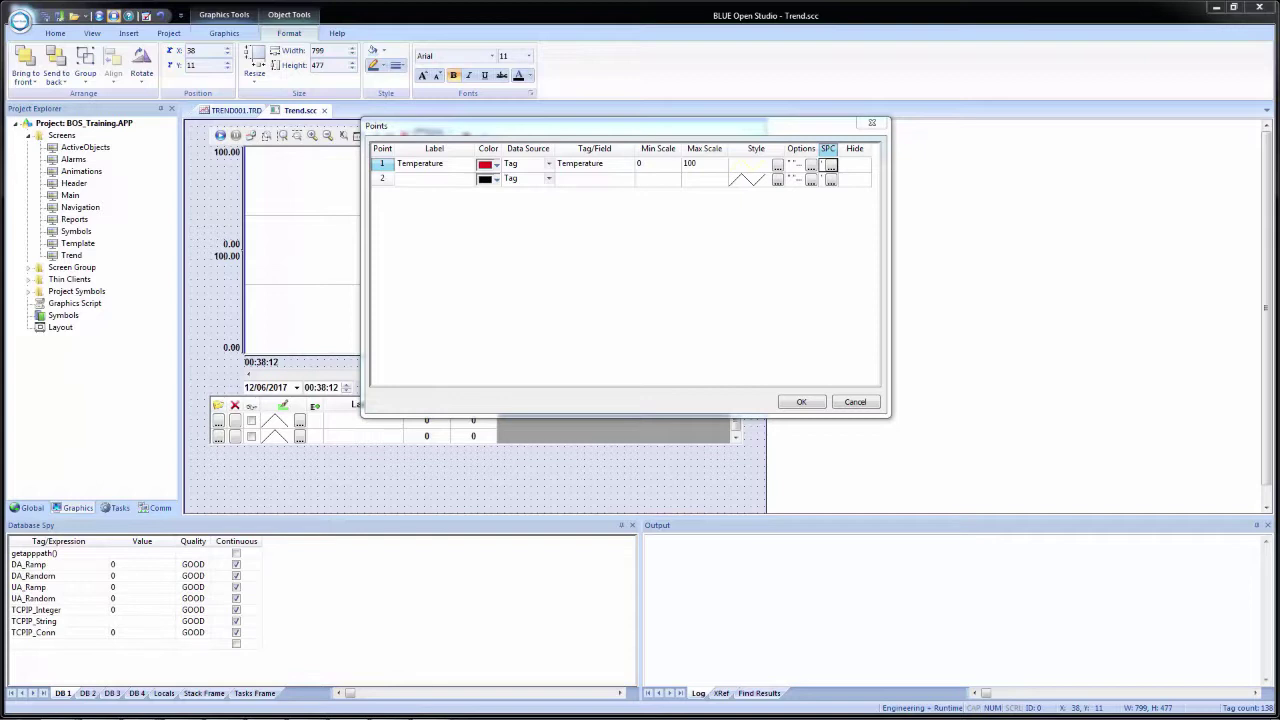
- Add three more points below Temperature, labelled Counter #1, Counter #2 and Counter #3
left_click(430, 180)
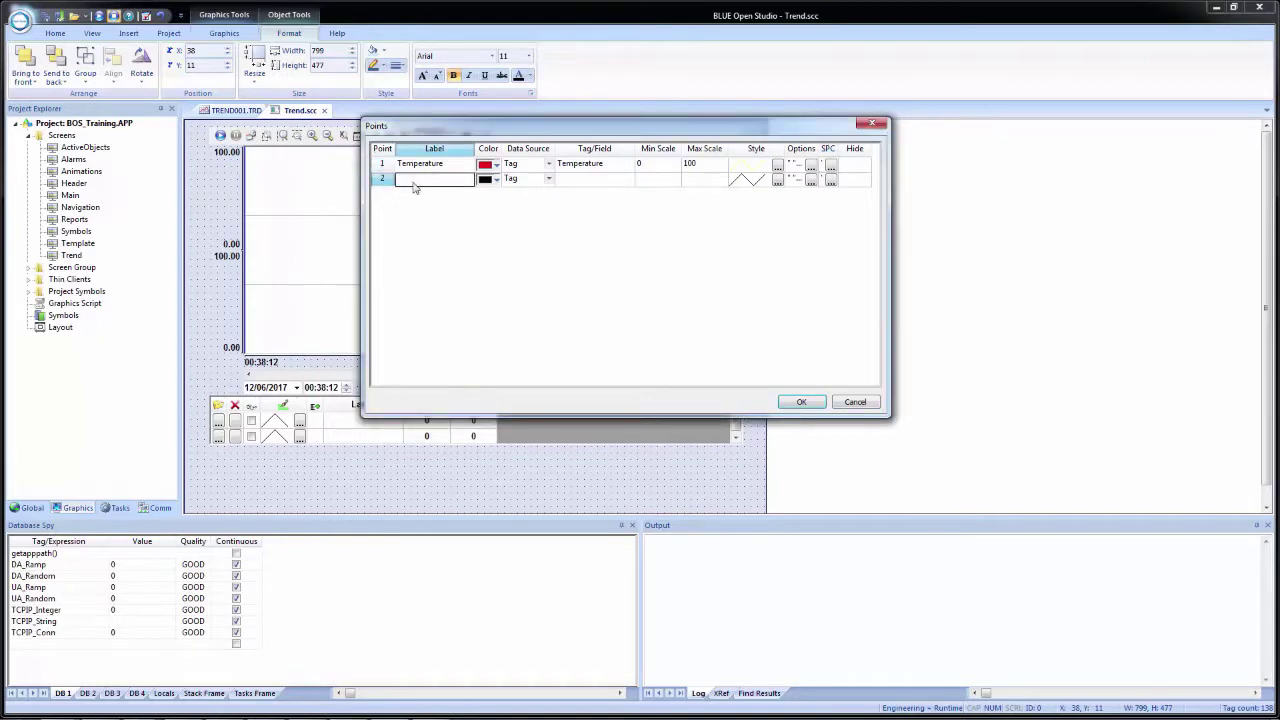
type("Counter #1")
key("Return")
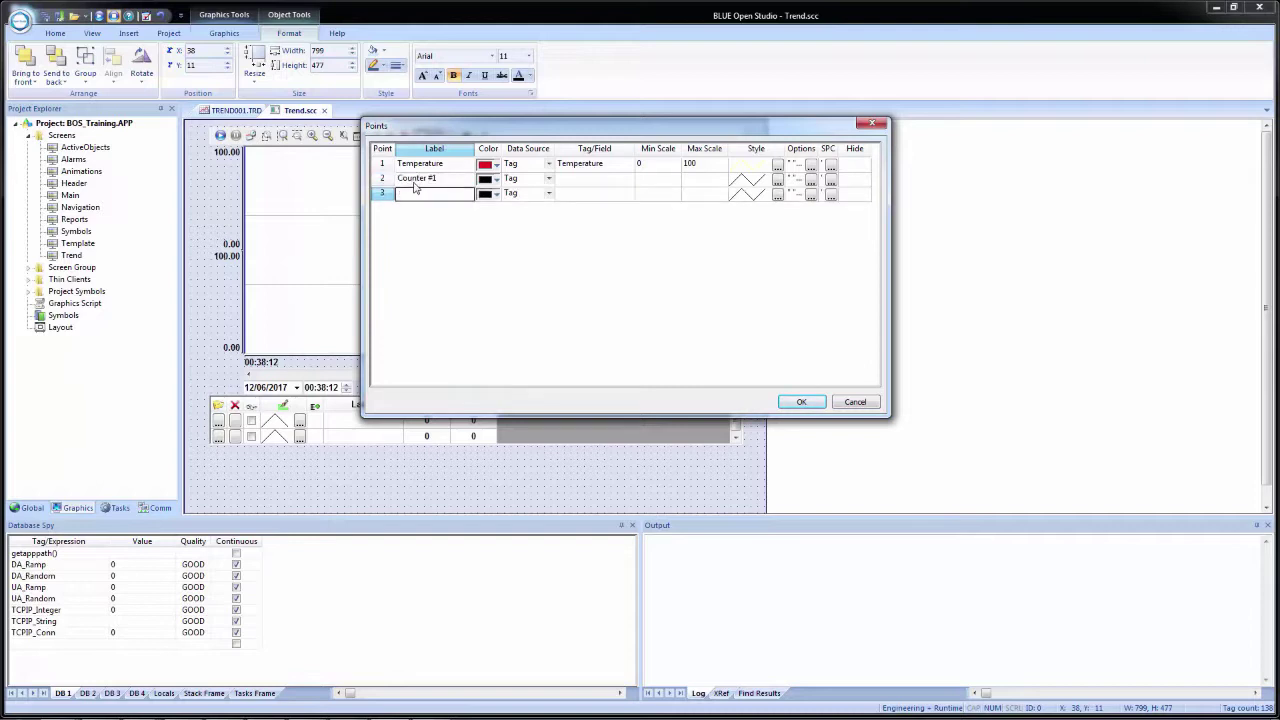
type("Counter #2")
key("Return")
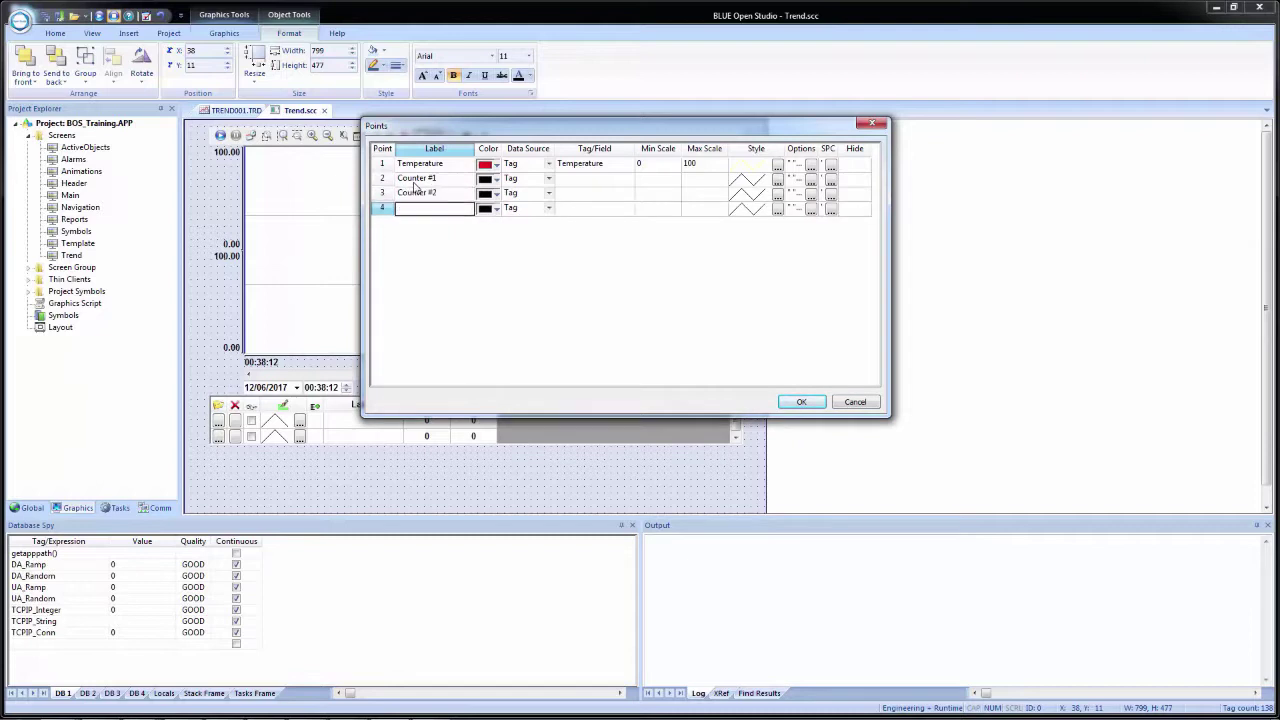
type("Counter #3")
- Color the Counter #1 point light blue, Counter #2 green and Counter #3 orange, using standard colors
left_click(496, 180)
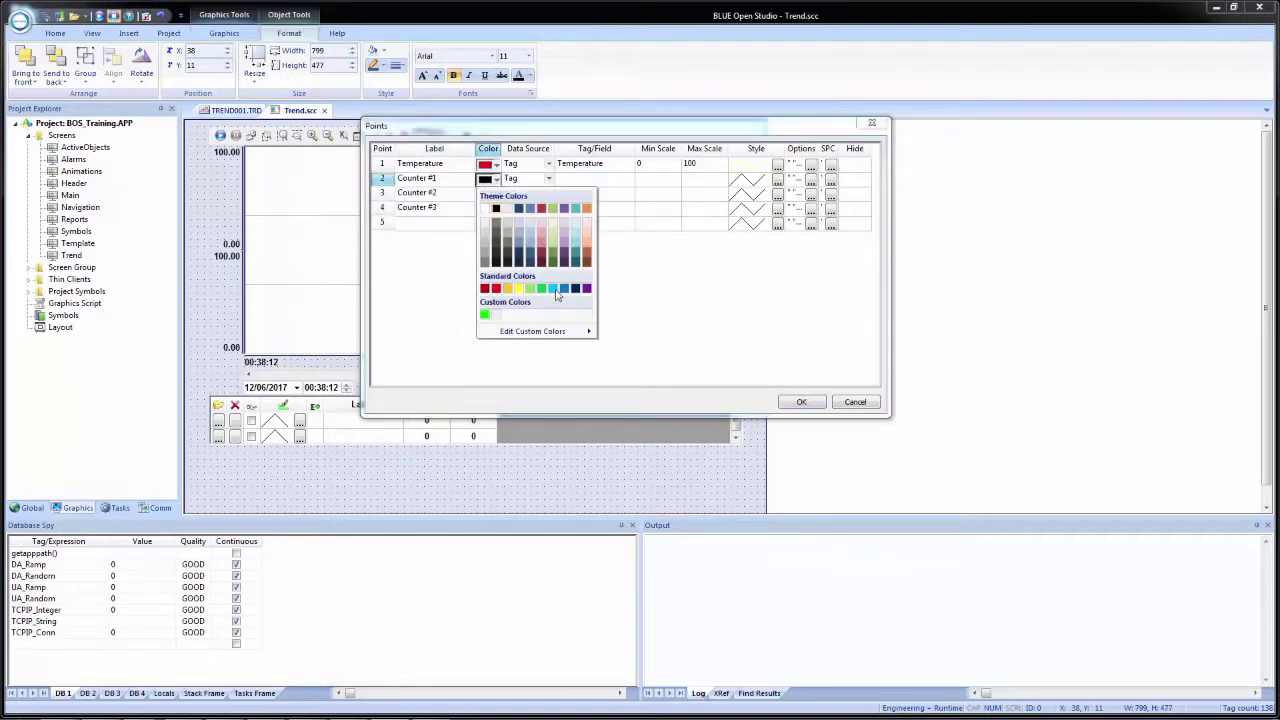
left_click(556, 290)
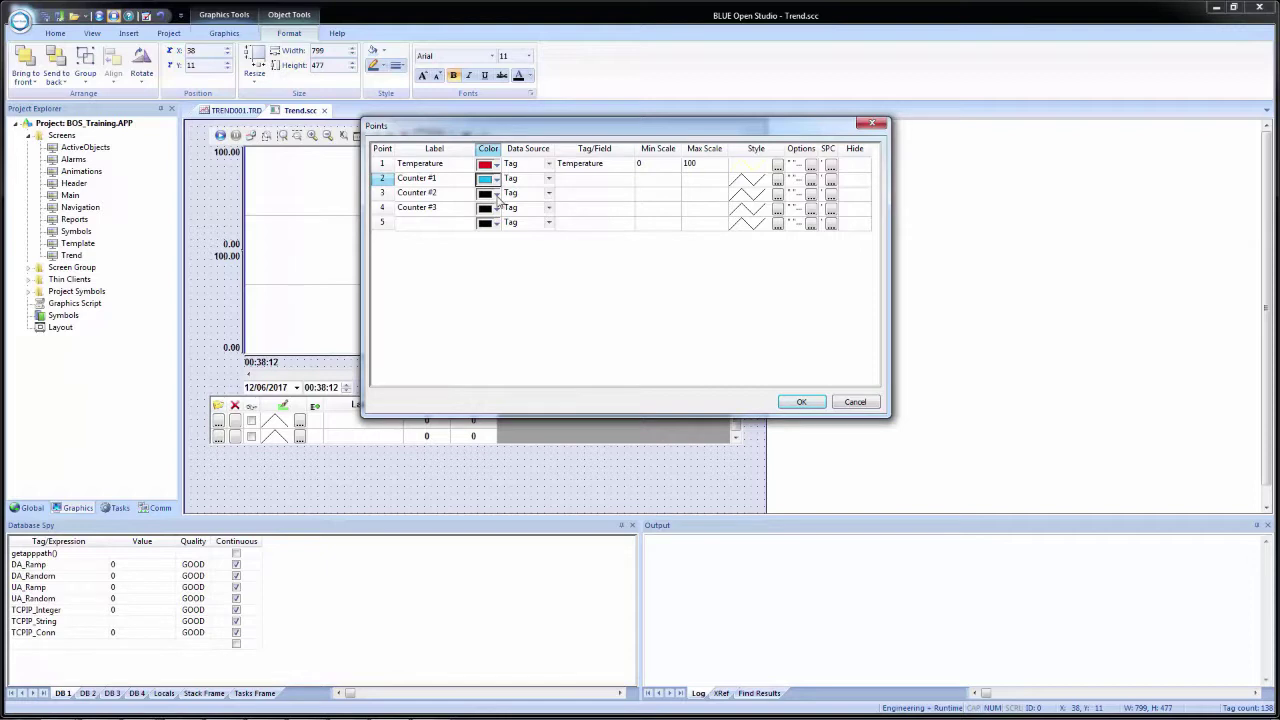
left_click(496, 195)
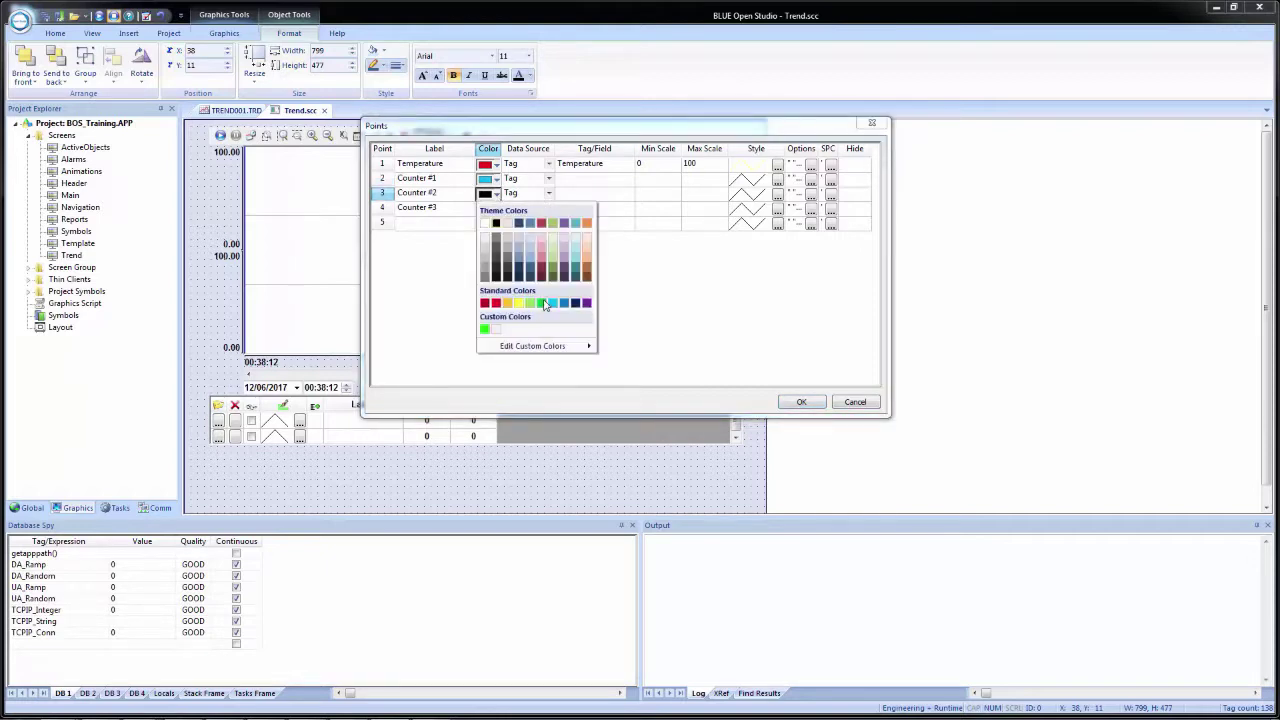
left_click(543, 303)
left_click(496, 210)
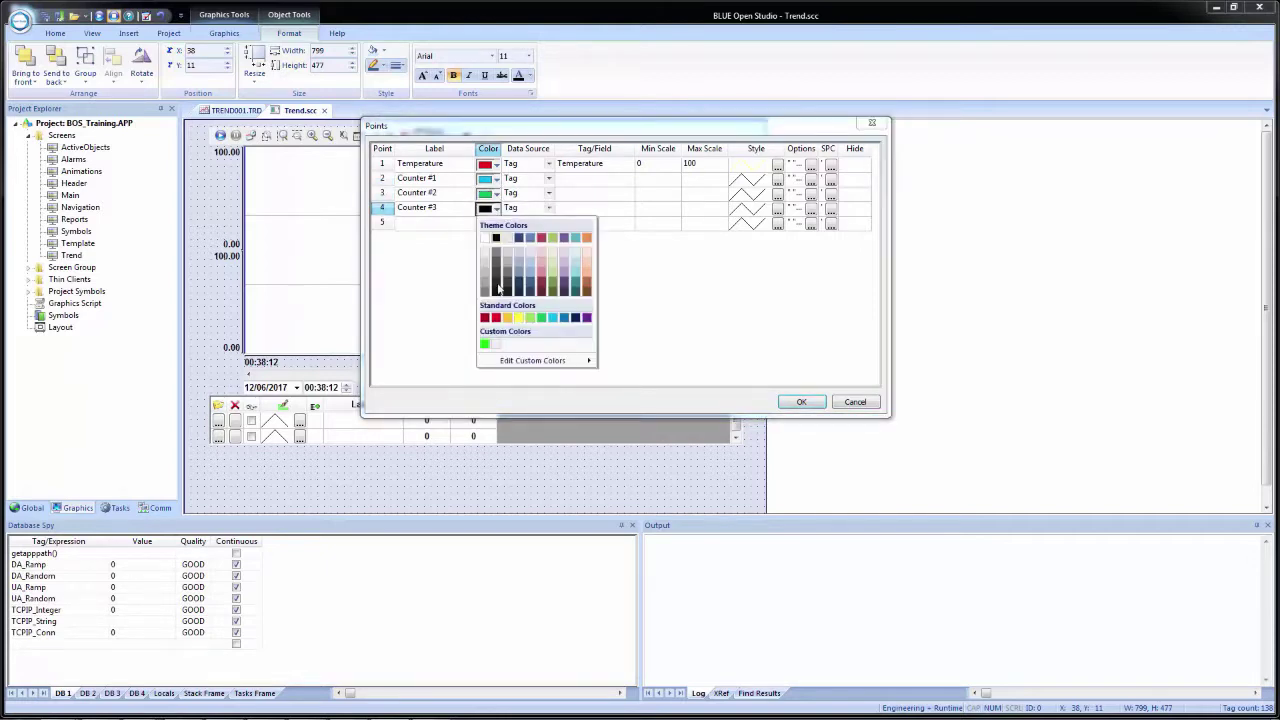
left_click(508, 318)
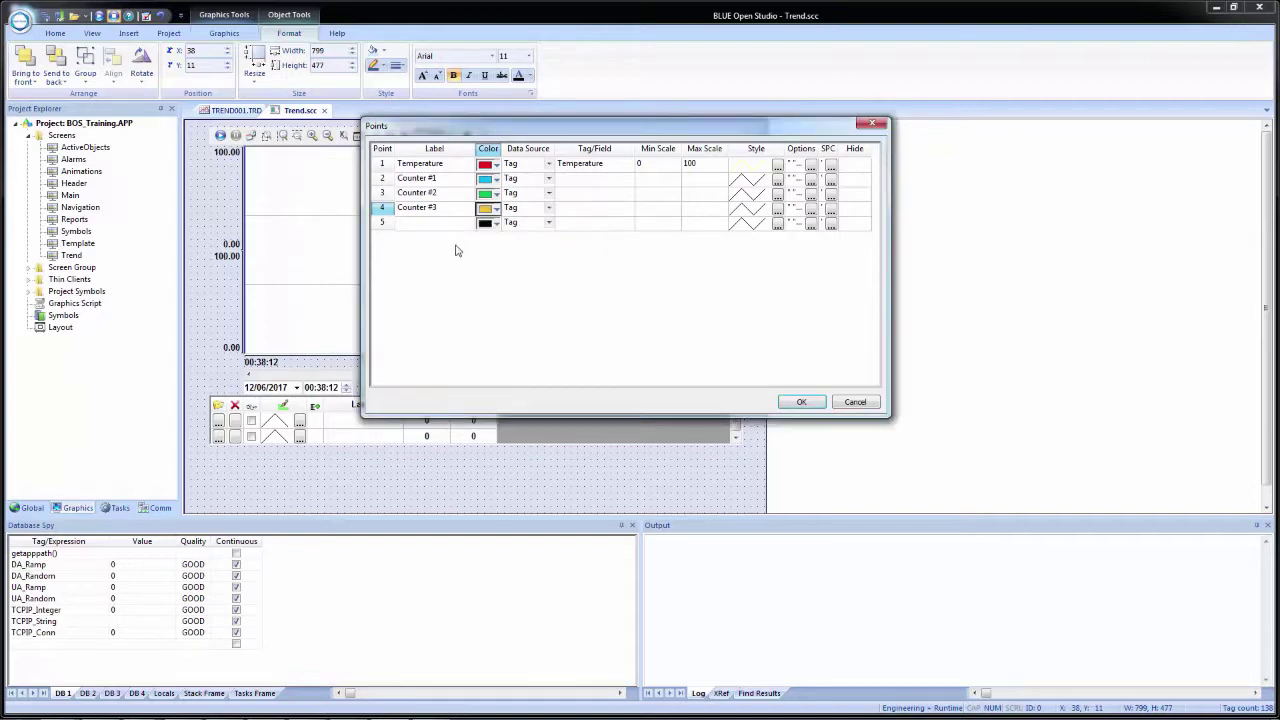
- Assign the tags SecCounter1, SecCounter2 and SecCounter3 to the three counter points in order
left_click(580, 180)
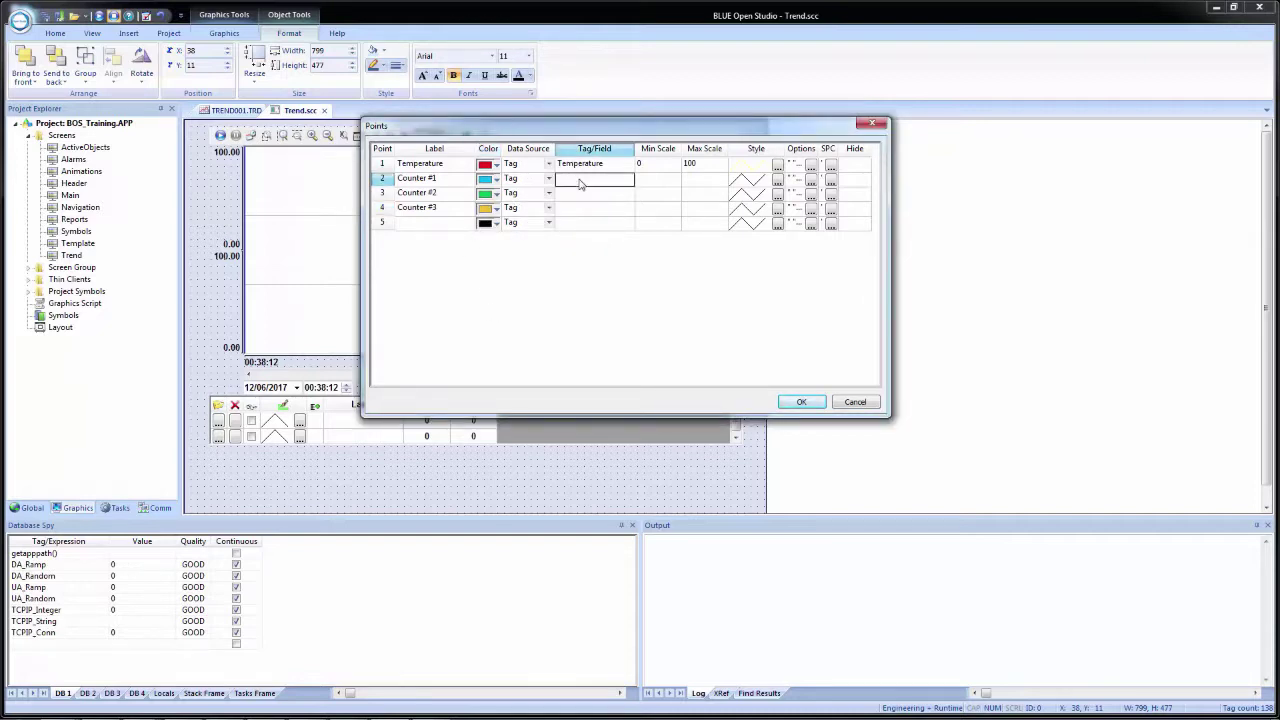
type("SecCounter1")
key("Return")
type("SecCounter")
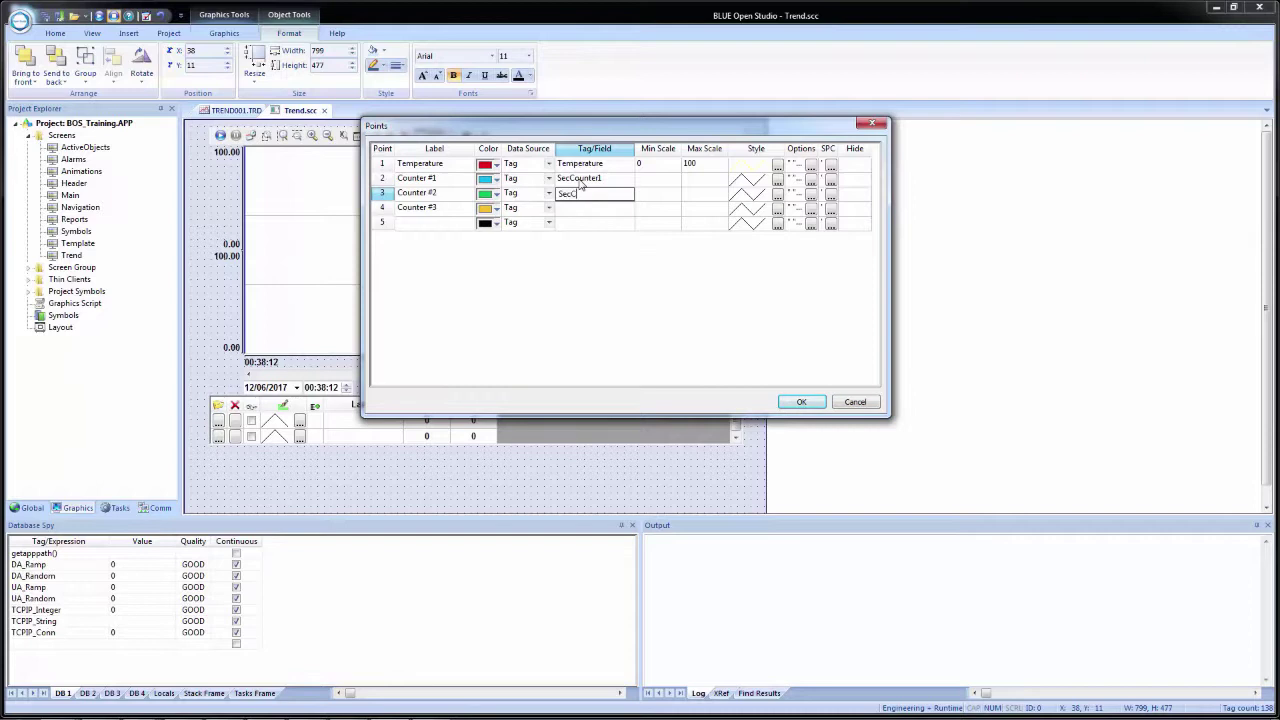
key("Return")
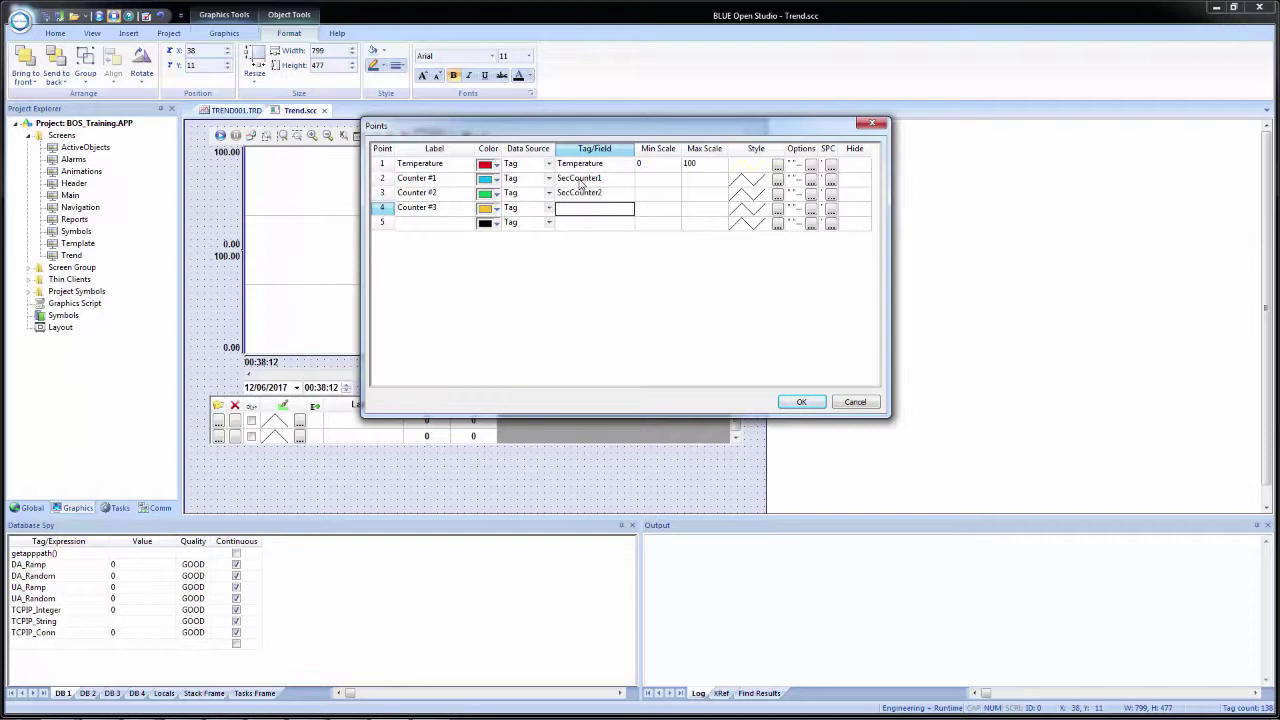
type("SecCounter3")
- Set the minimum scale to 0 and the maximum scale to 100 for all three counter points
key("Tab")
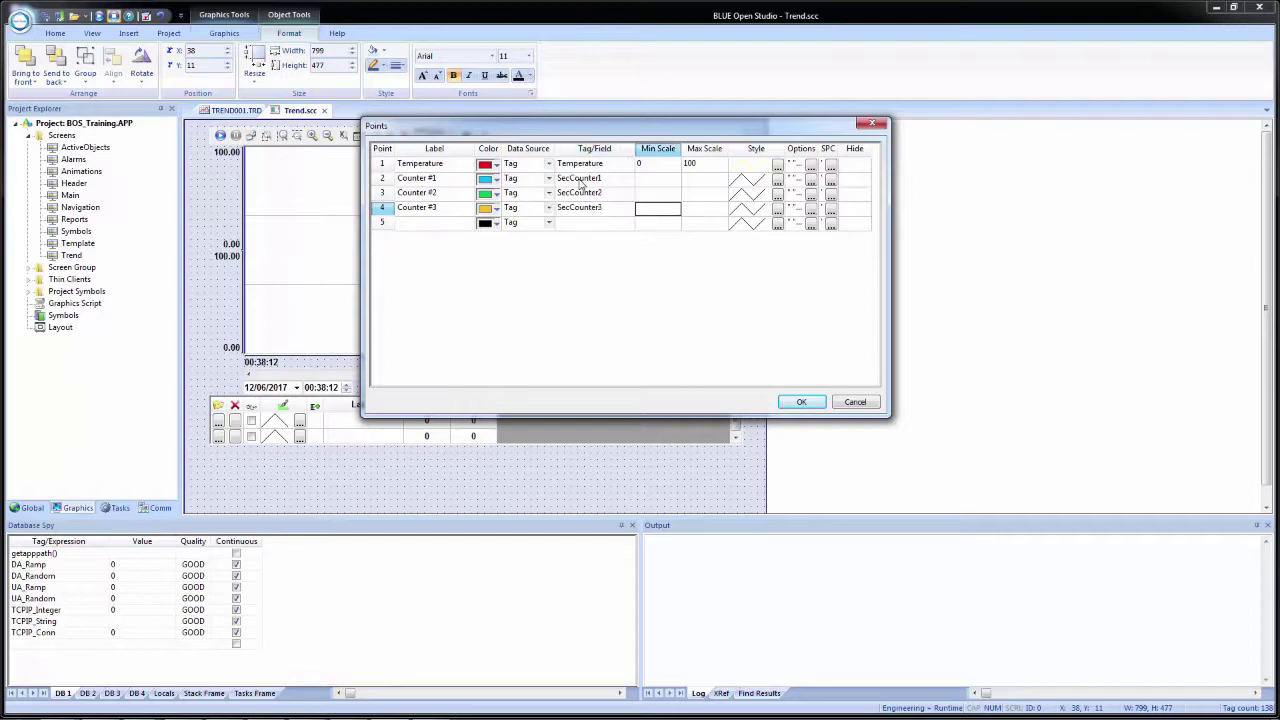
key("Up")
key("Up")
type("0")
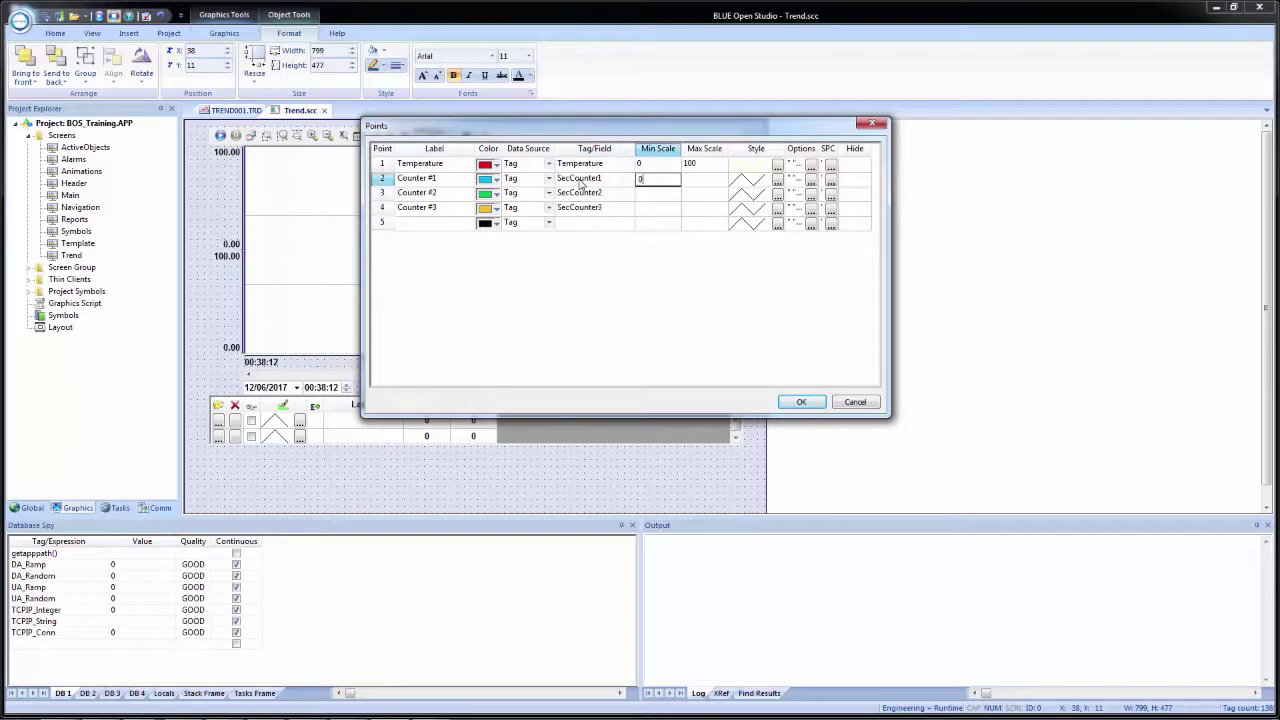
key("Tab")
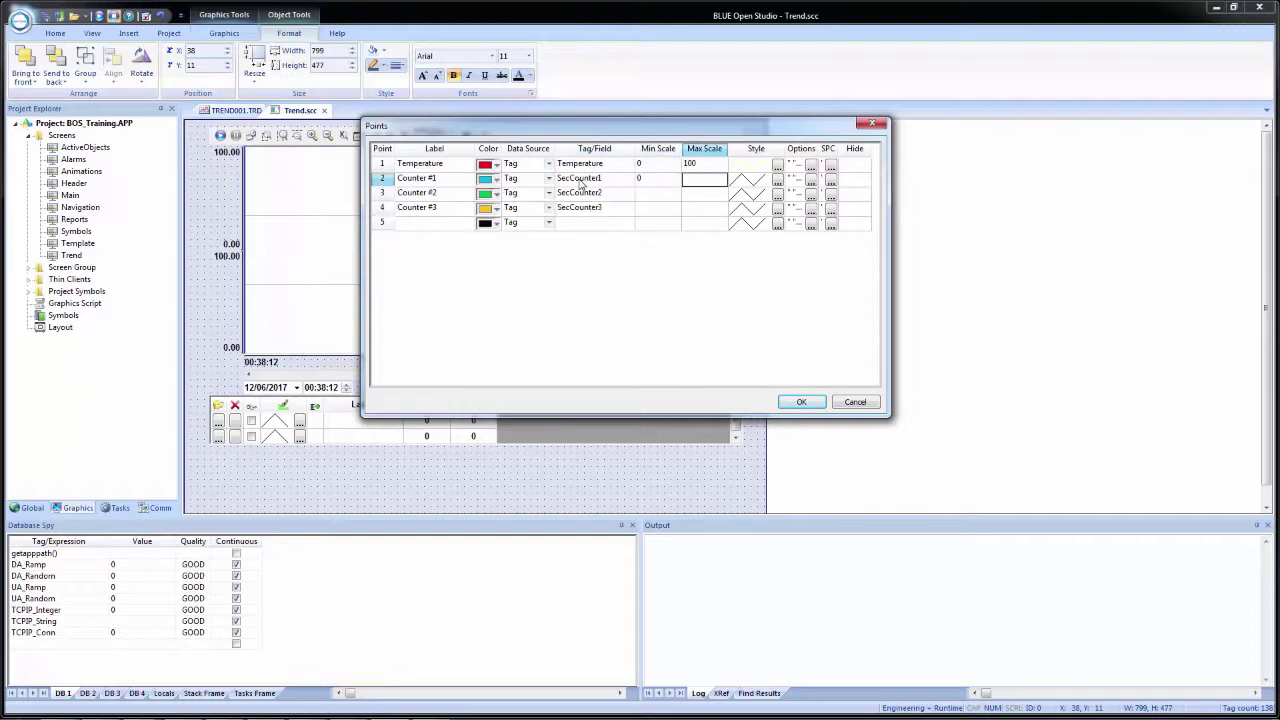
type("100")
key("Down")
key("Left")
key("Up")
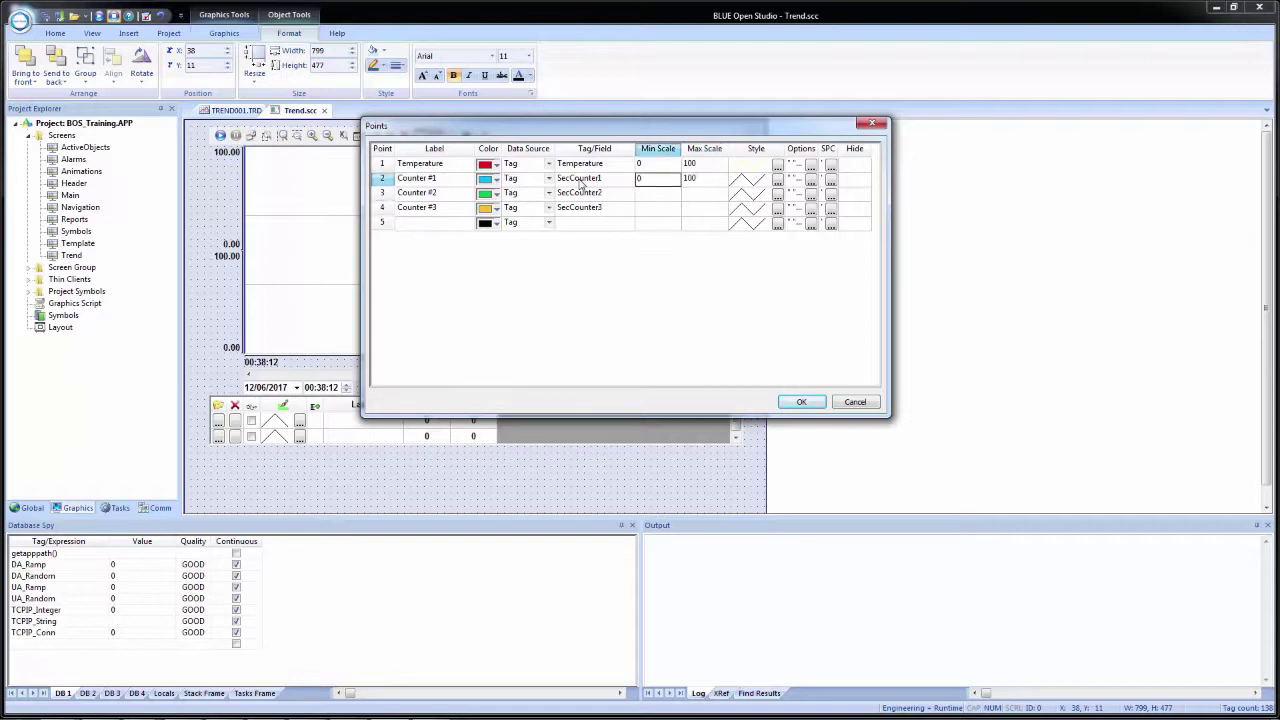
key("Tab")
key("Down")
key("Down")
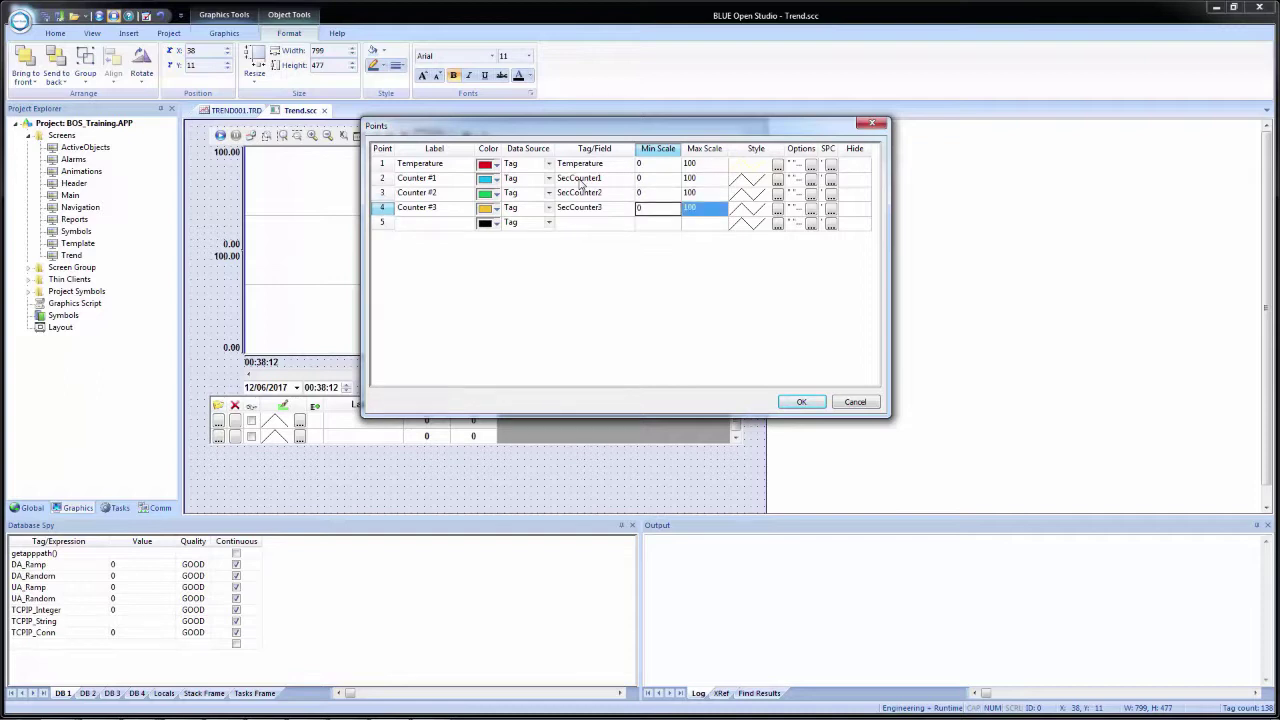
- Set the Temperature pen's Normal line color to red and accept the trend control's point list
left_click(777, 167)
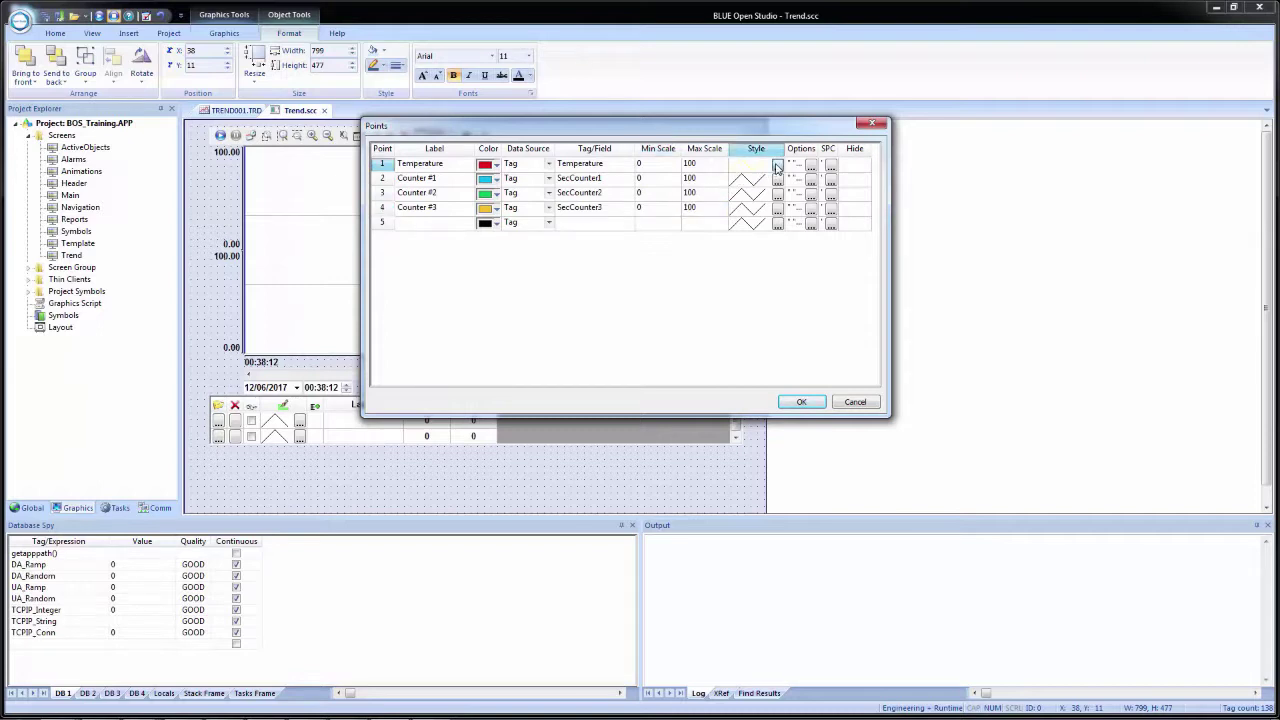
left_click(777, 167)
left_click(690, 270)
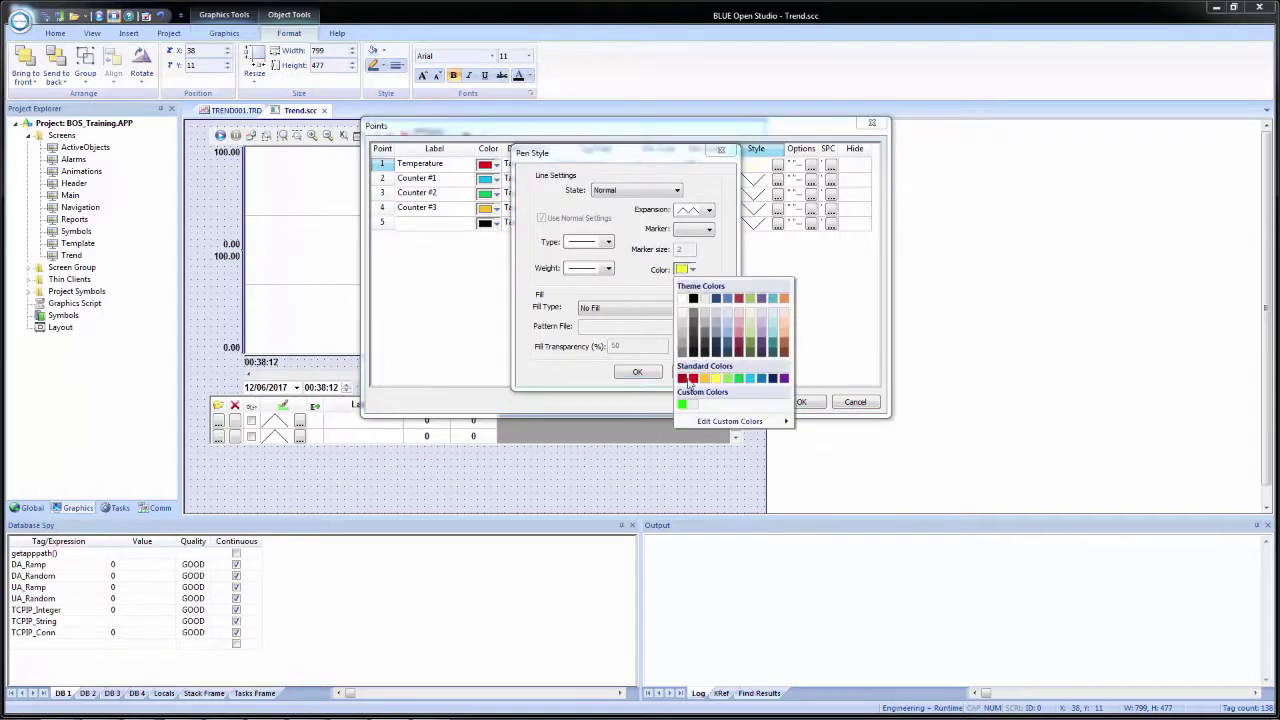
left_click(693, 379)
left_click(648, 375)
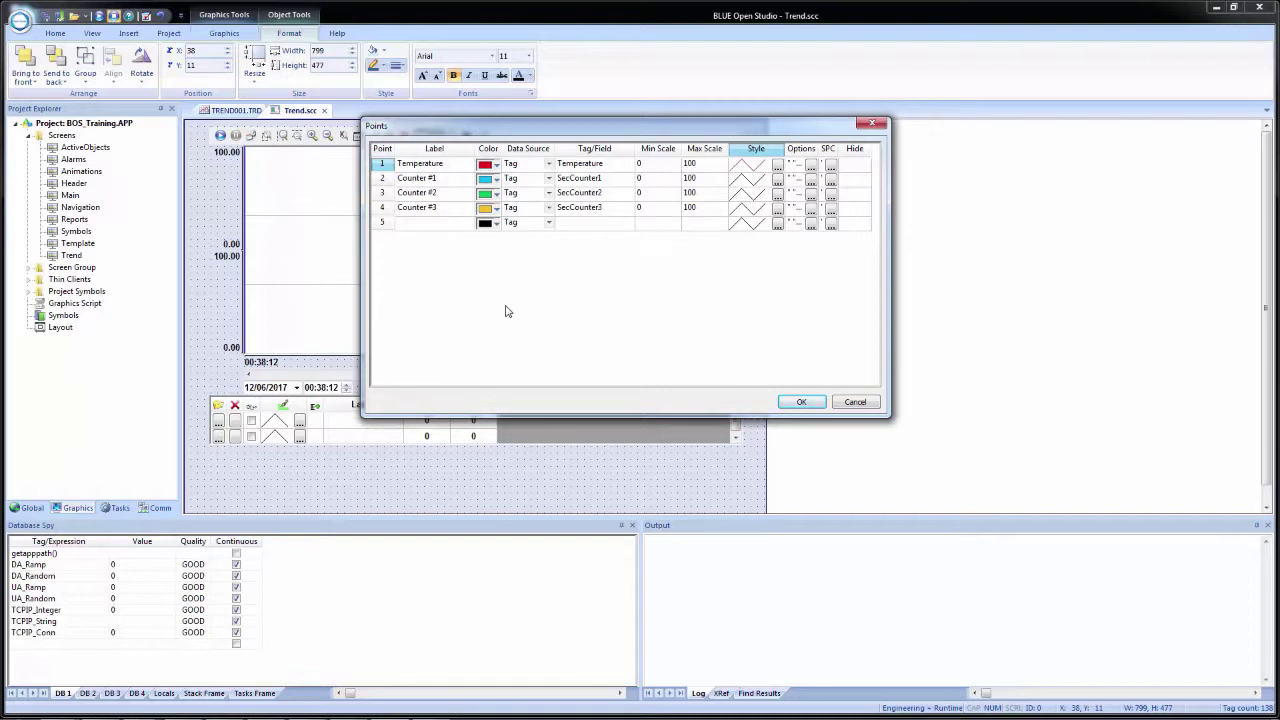
left_click(799, 403)
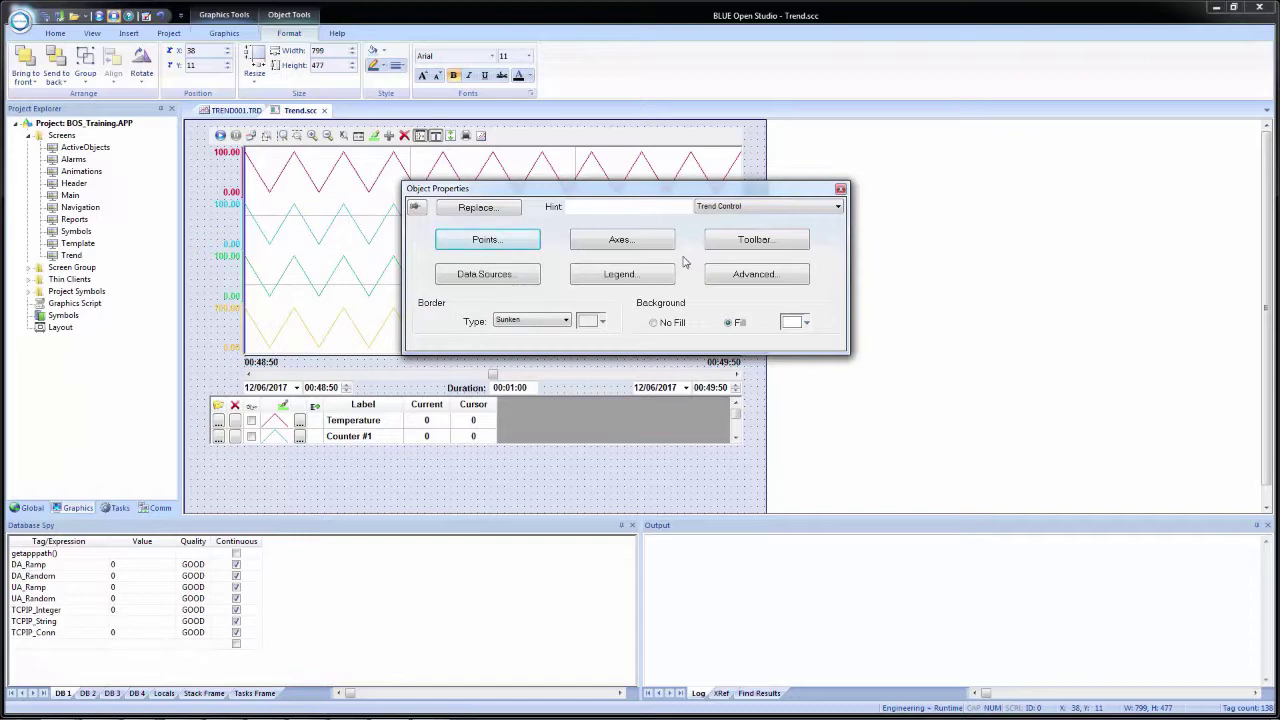
- Review the trend control's advanced settings, including its run mode, run-time configuration and export options
left_click(756, 279)
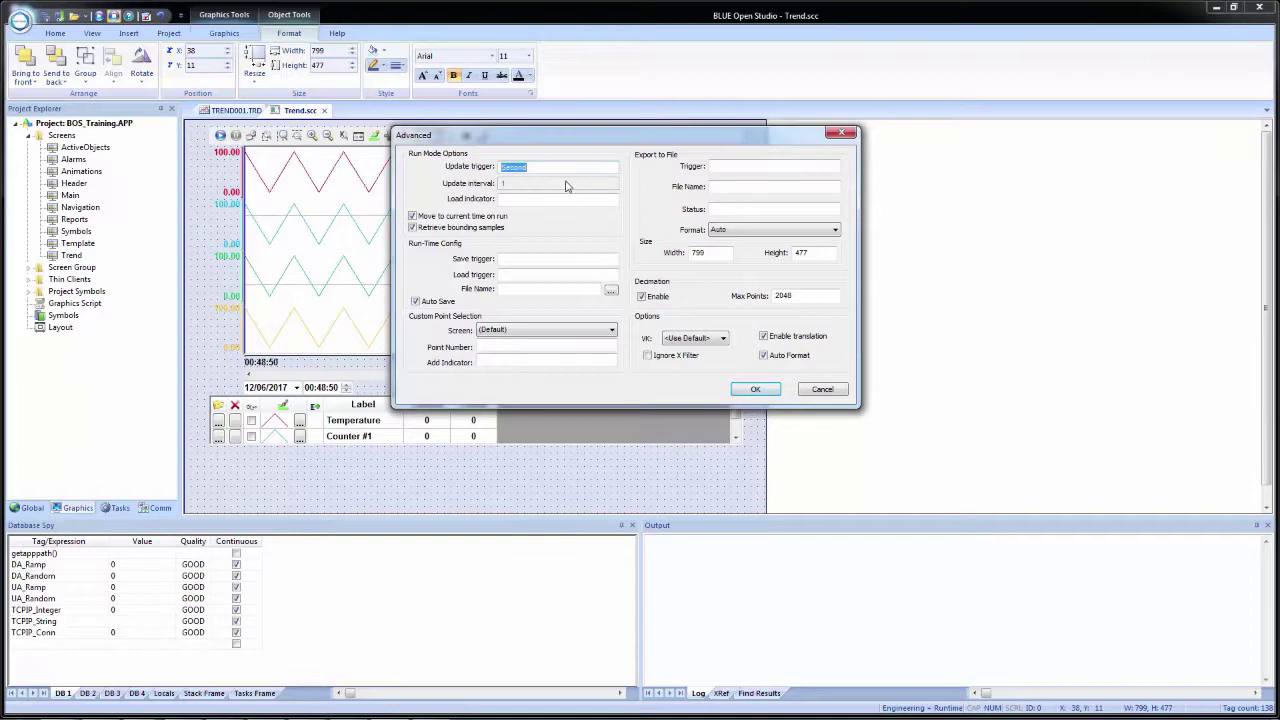
left_click(756, 390)
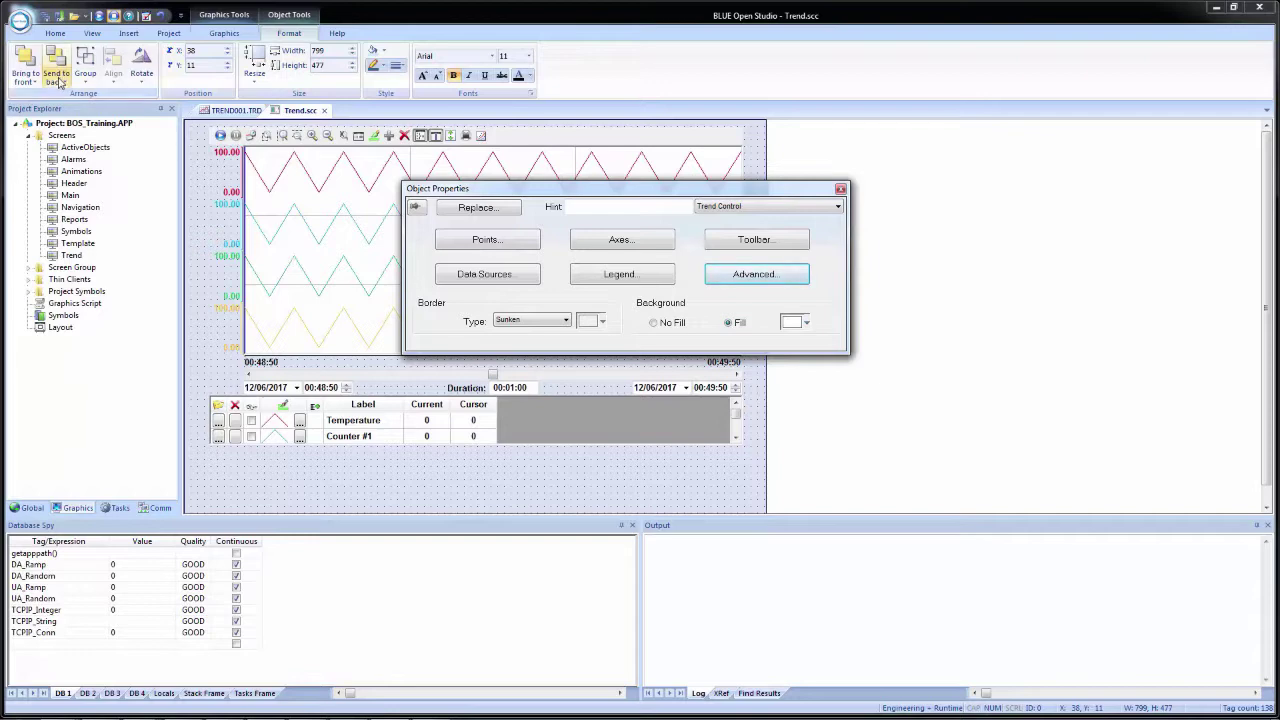
left_click(200, 224)
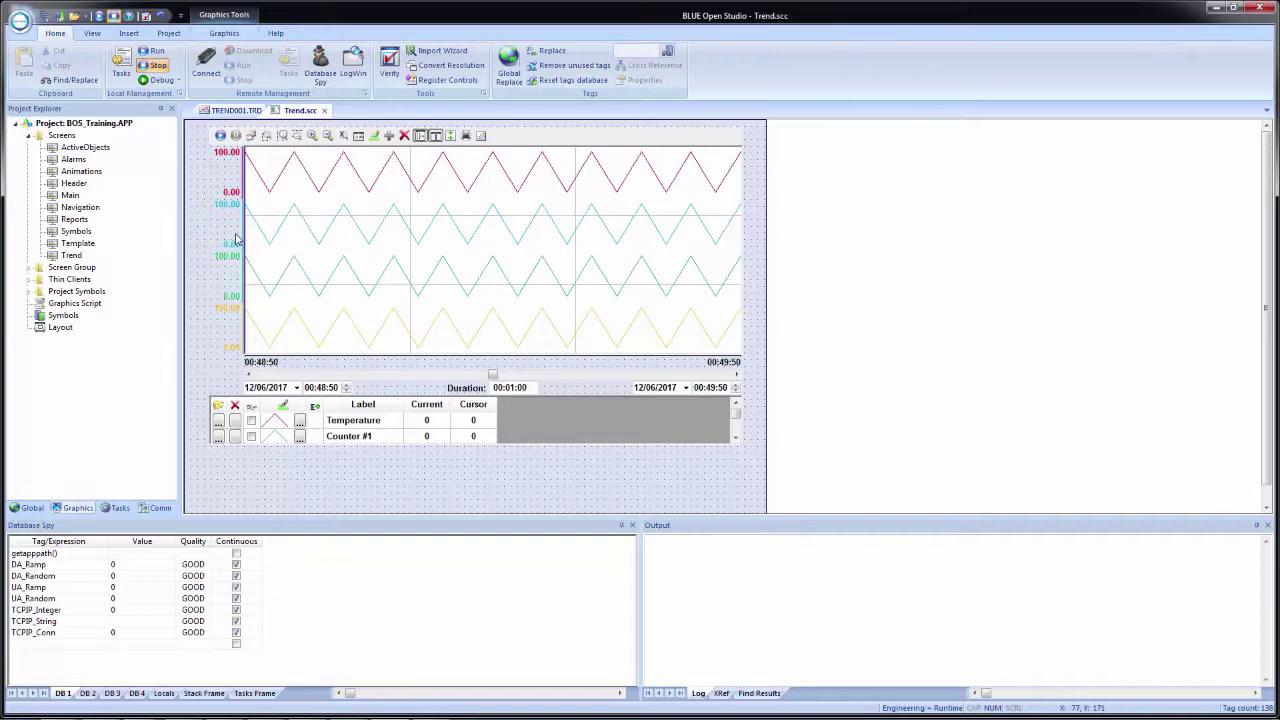
- Resize the trend control to about 607 wide by moving its left edge inward, and extend it downward to about 560 high
left_click(228, 252)
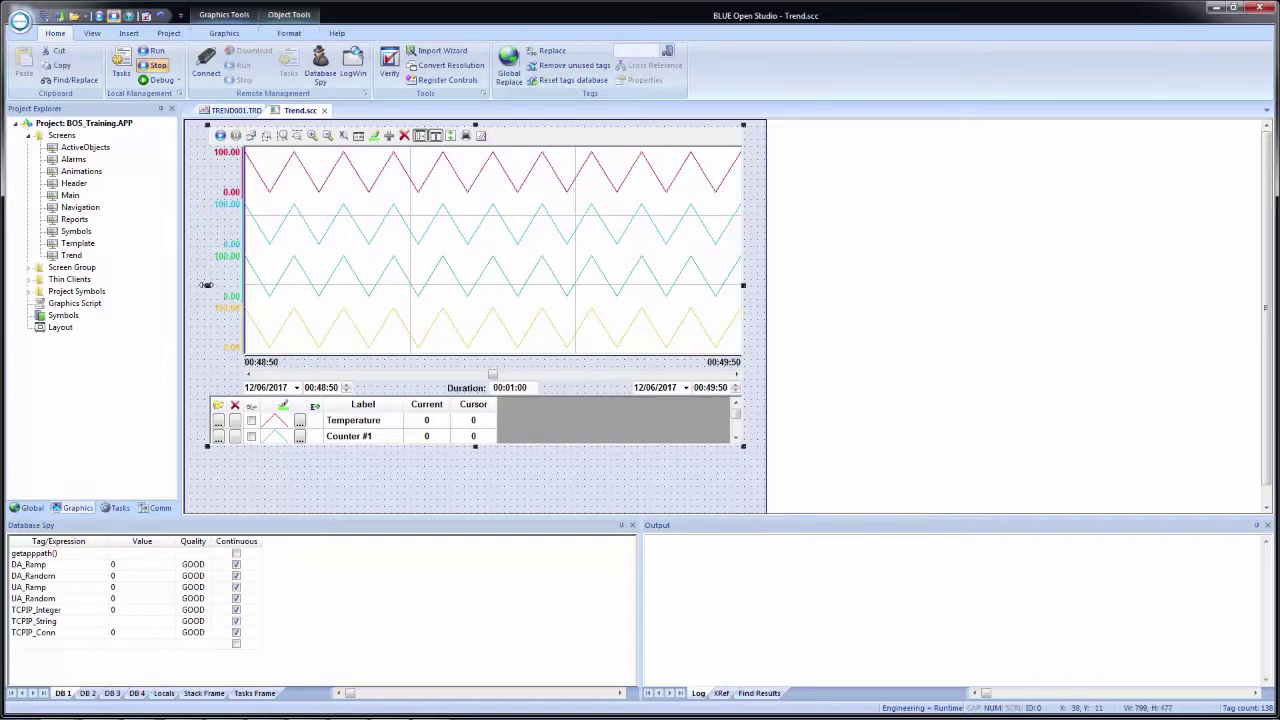
left_click_drag(205, 285, 338, 285)
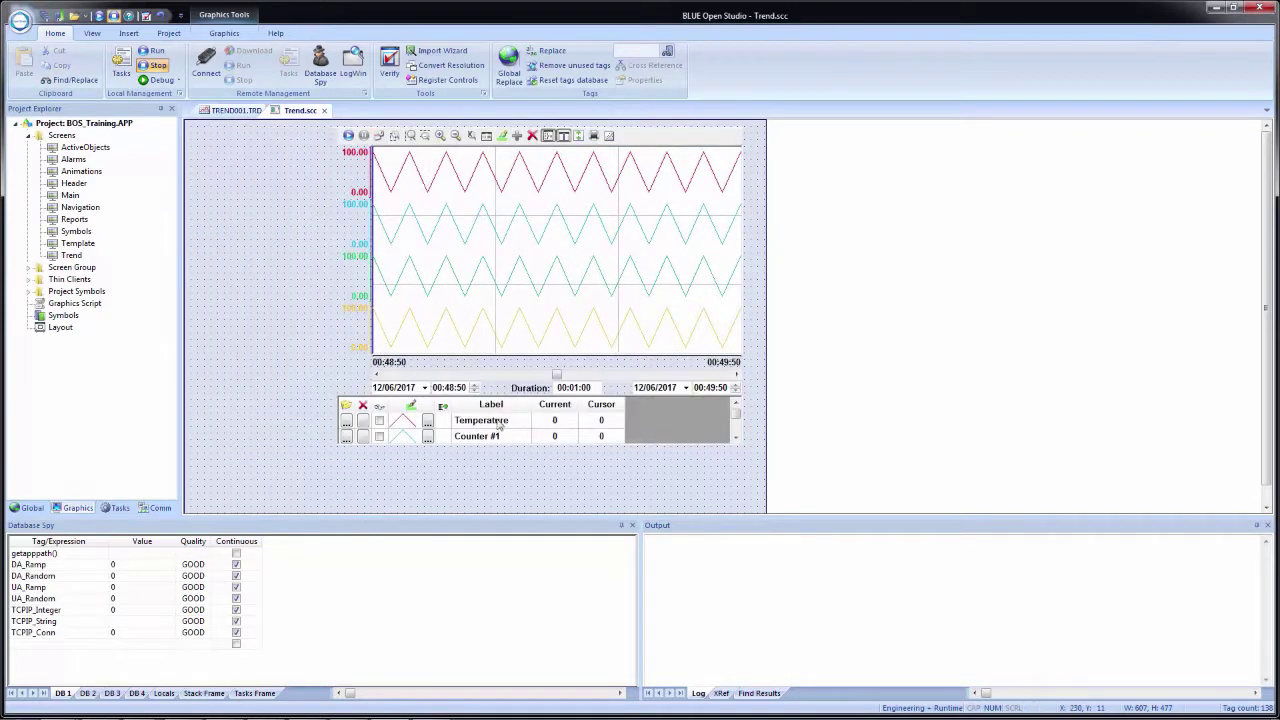
left_click(566, 430)
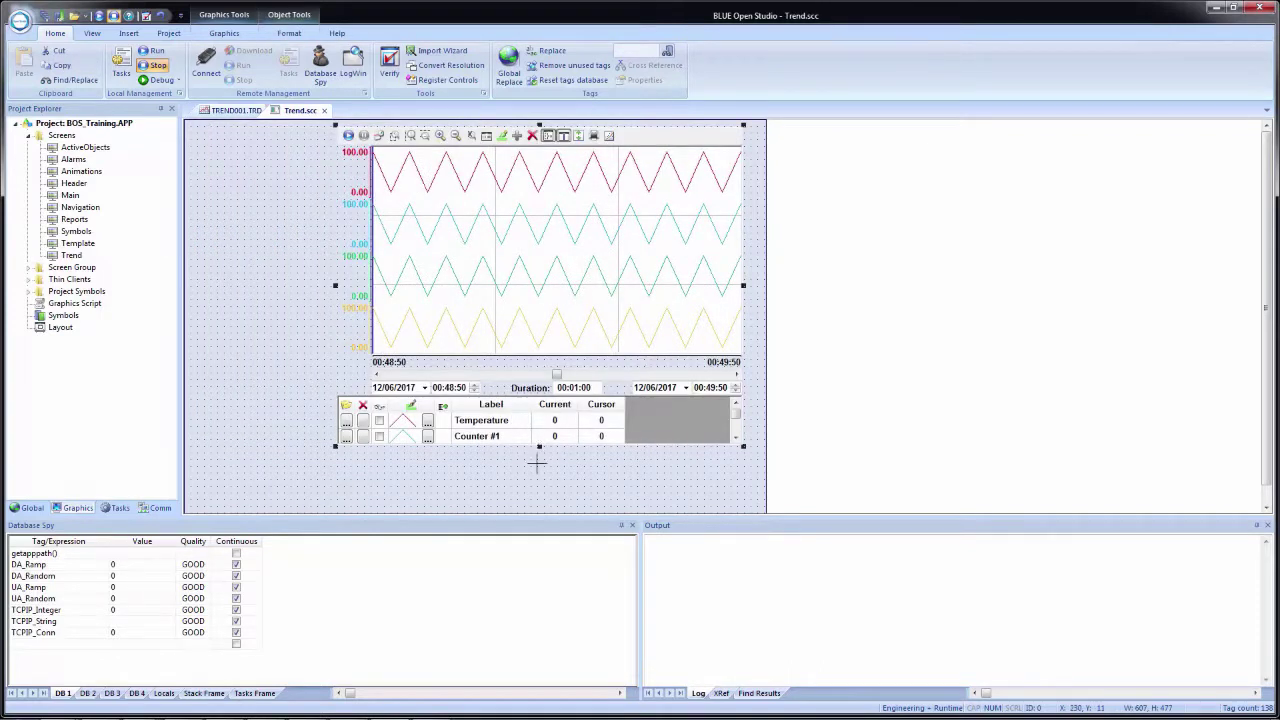
left_click_drag(537, 462, 526, 500)
scroll(530, 490, "down", 1)
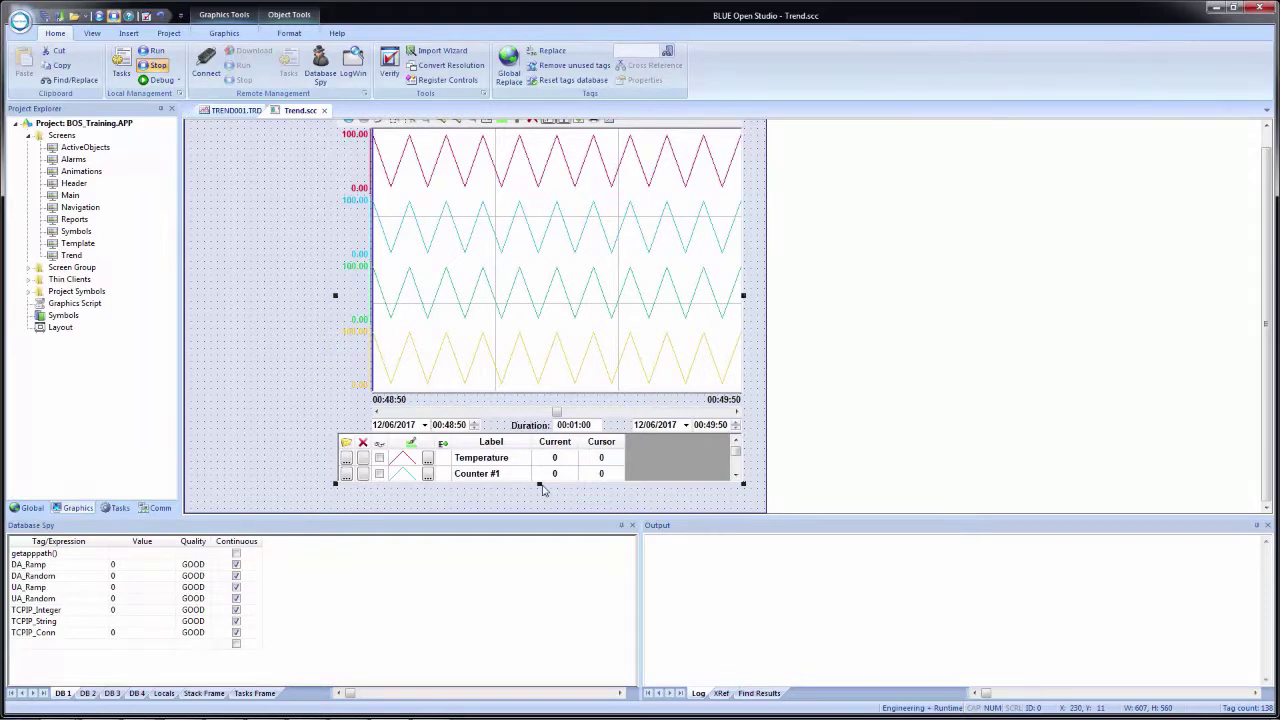
scroll(420, 410, "up", 1)
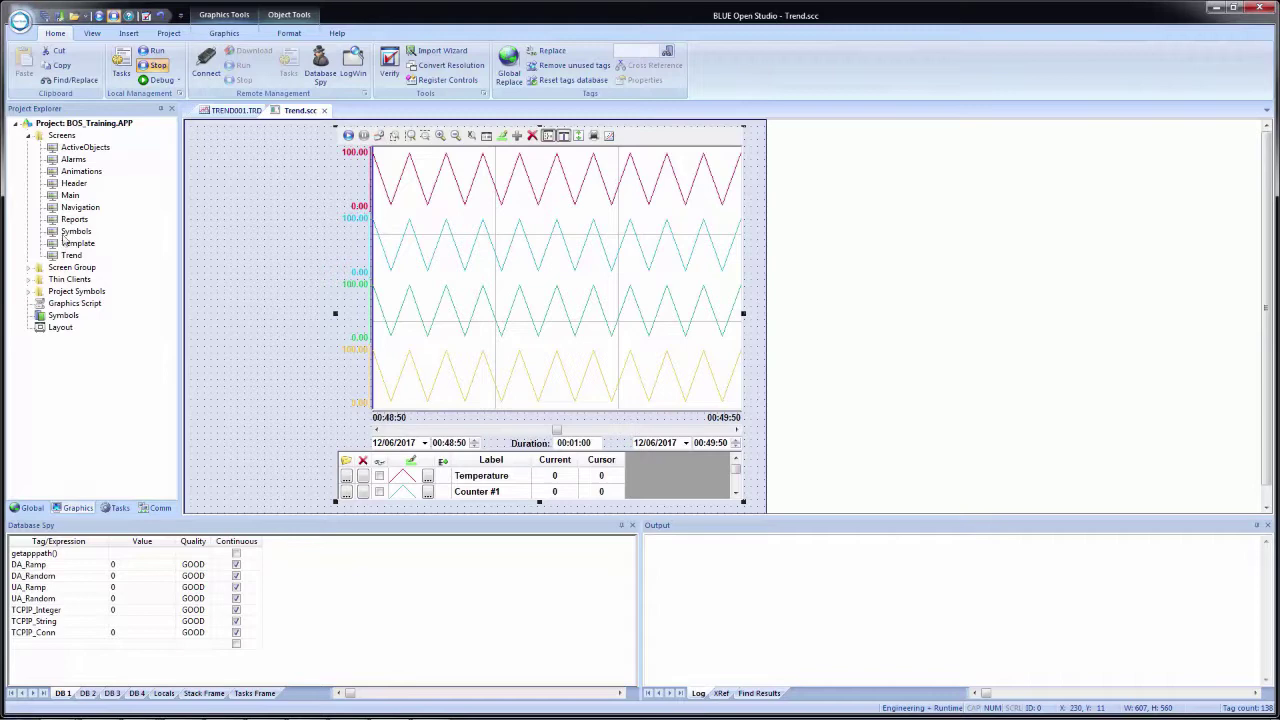
- Copy the Temperature slider with its label from the Alarms screen into the empty upper-left area of the Trend screen
double_click(66, 161)
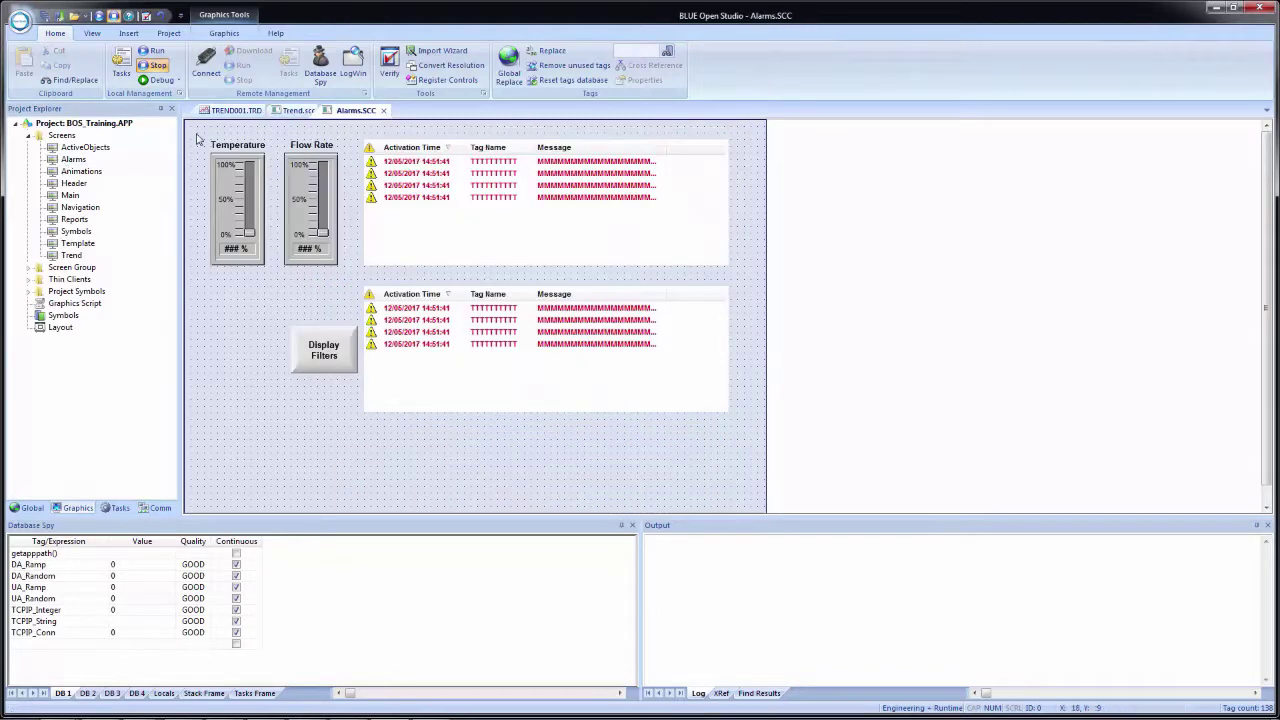
left_click_drag(194, 132, 277, 306)
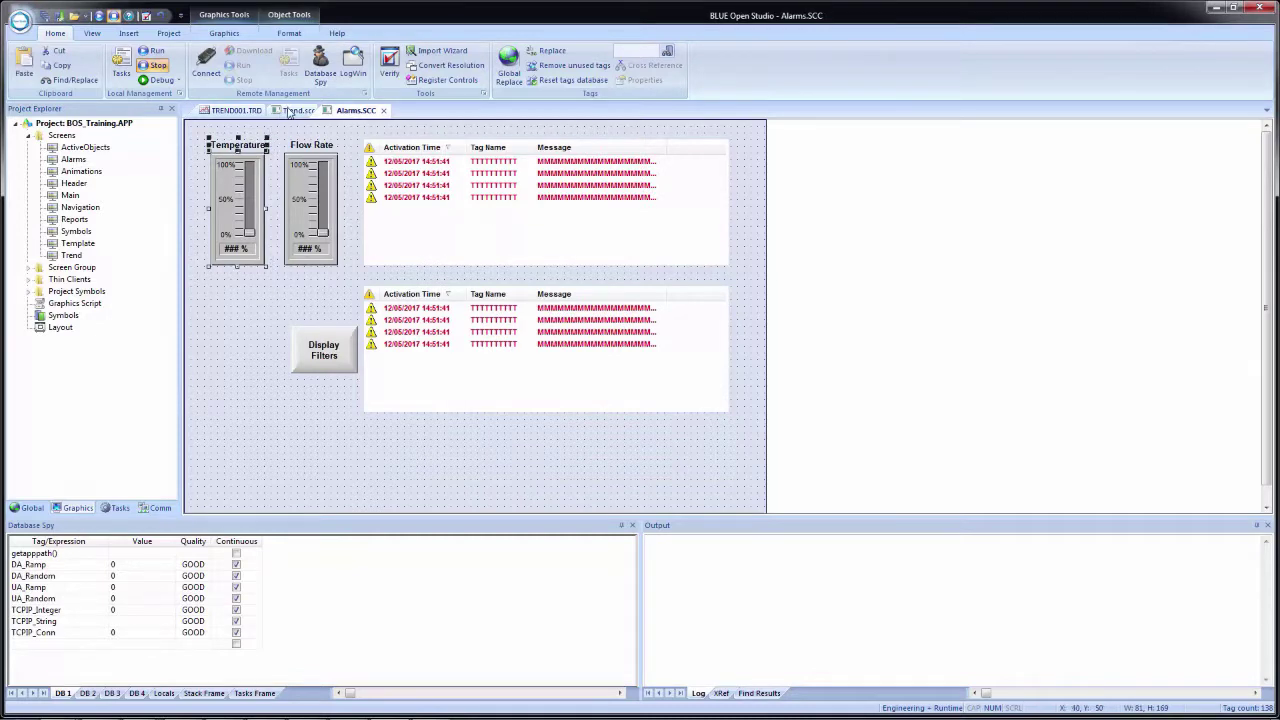
left_click(291, 111)
key("ctrl+v")
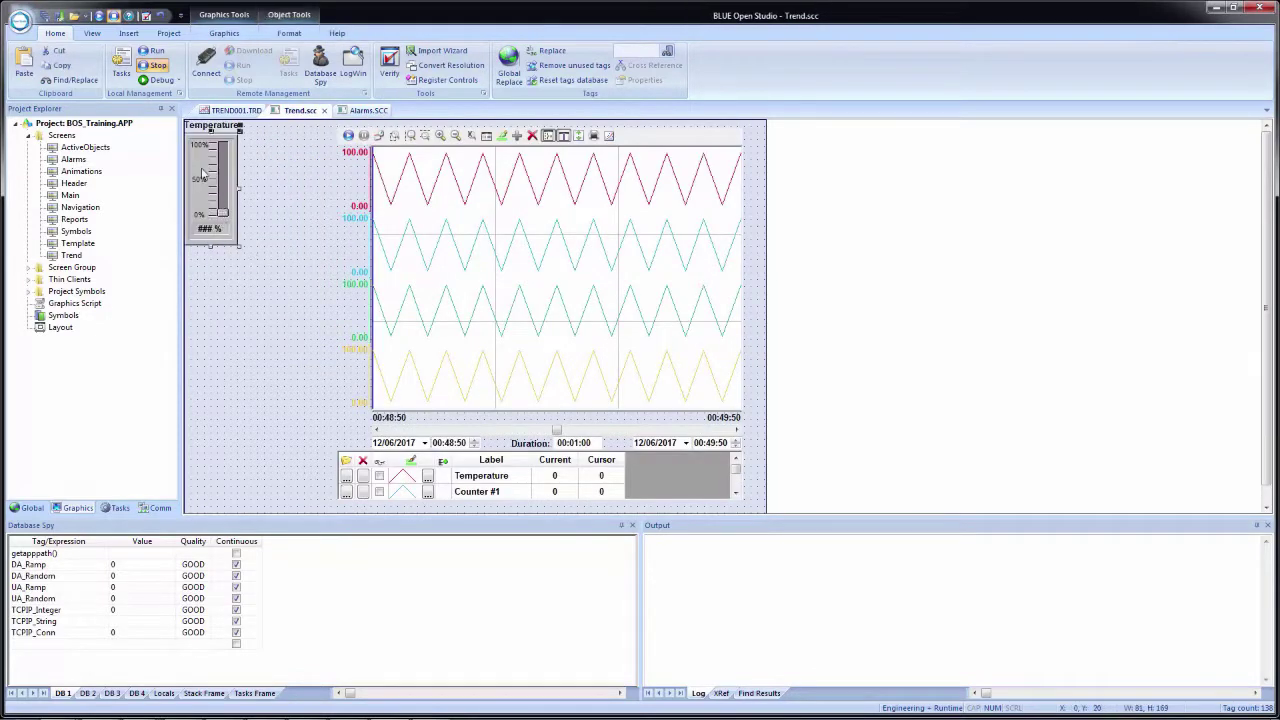
mouse_move(205, 172)
left_mouse_down()
mouse_move(222, 197)
mouse_move(222, 185)
left_mouse_up()
- Widen the trend control by extending its left edge until it sits just beside the Temperature slider
left_click(354, 308)
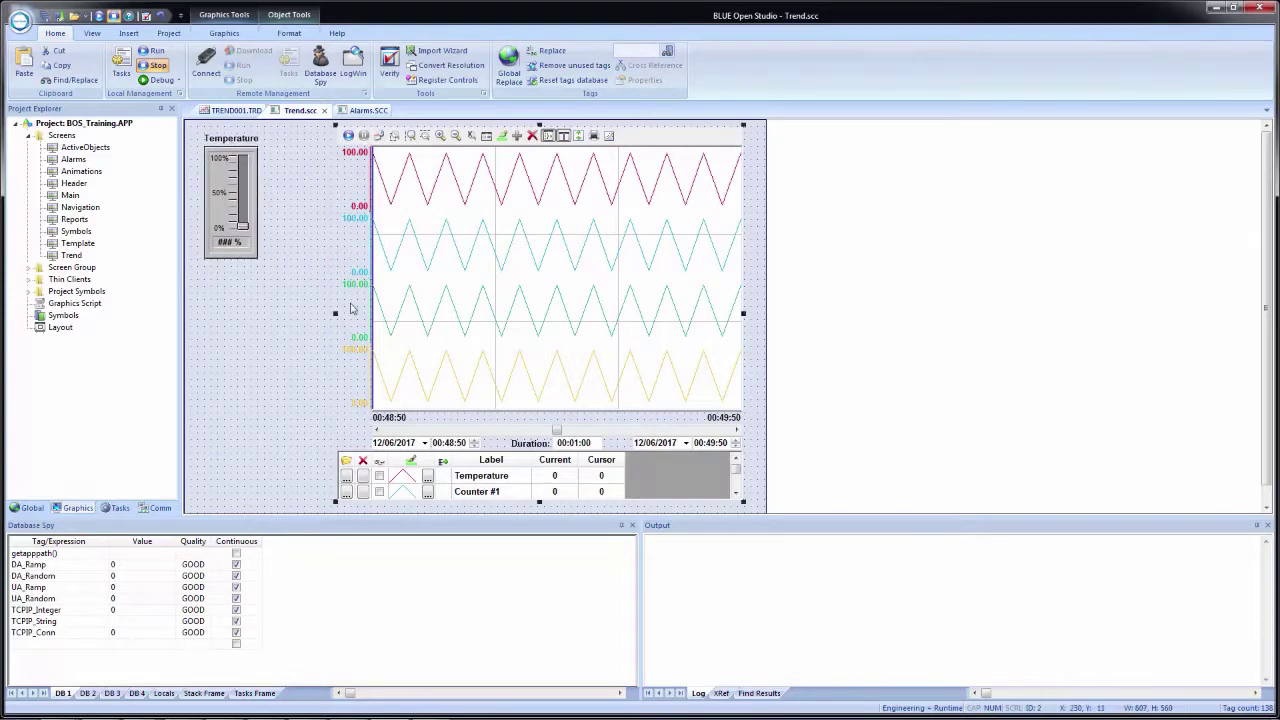
left_click_drag(334, 316, 267, 313)
left_click(257, 316)
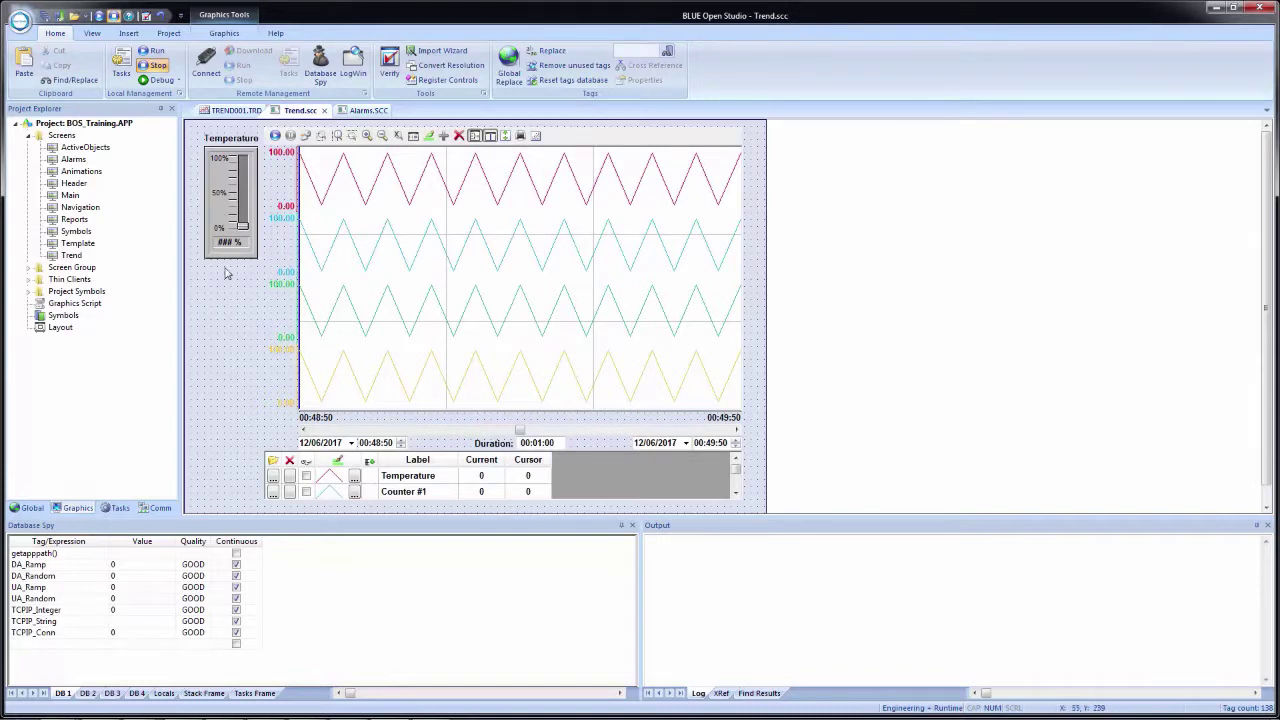
- Duplicate the Alarms button on the Navigation screen and place the copy directly below the original
double_click(78, 207)
left_click(228, 388)
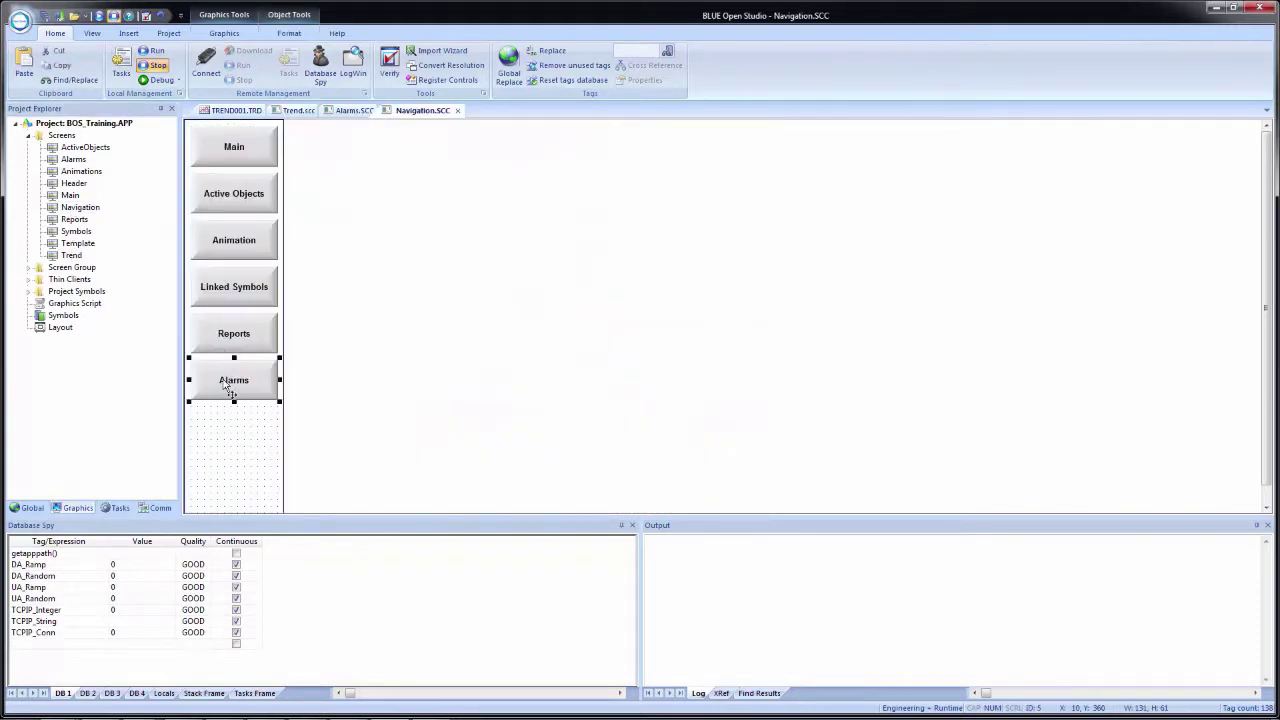
left_click_drag(228, 388, 232, 432)
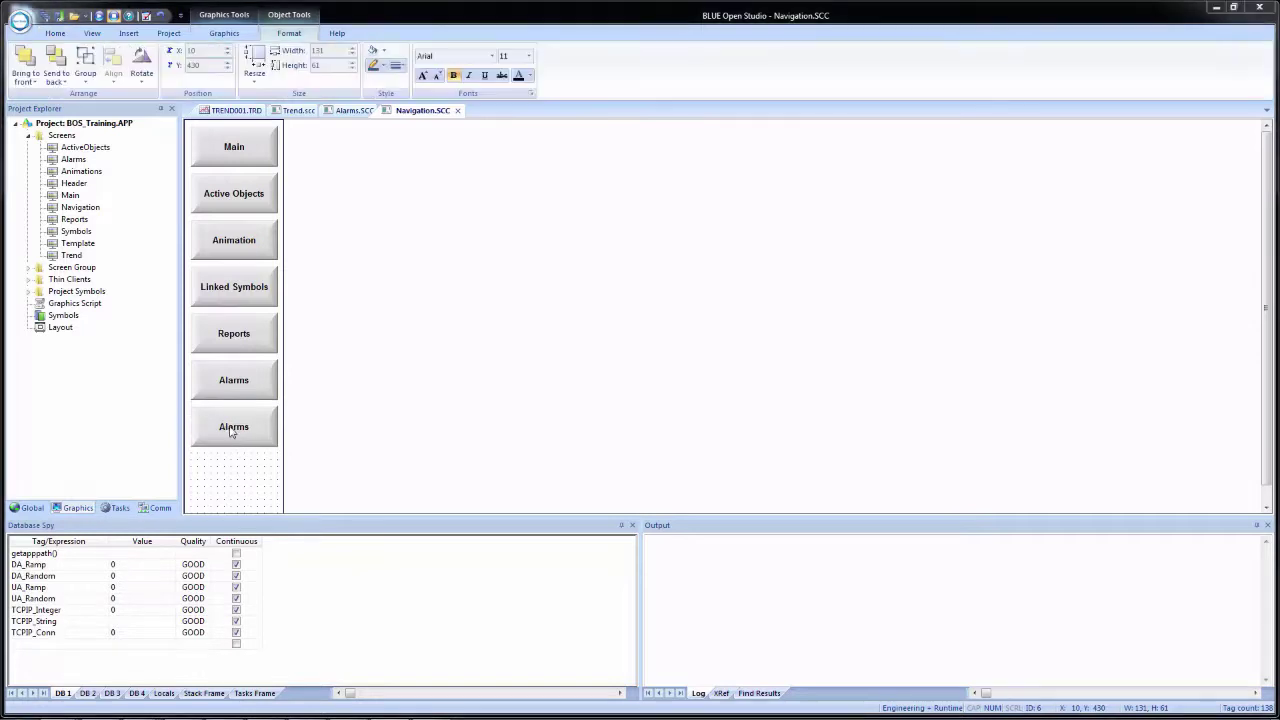
- Set the duplicated Alarms button's On Up script to open the "Trend" screen, and change its caption to "Trend"
double_click(231, 432)
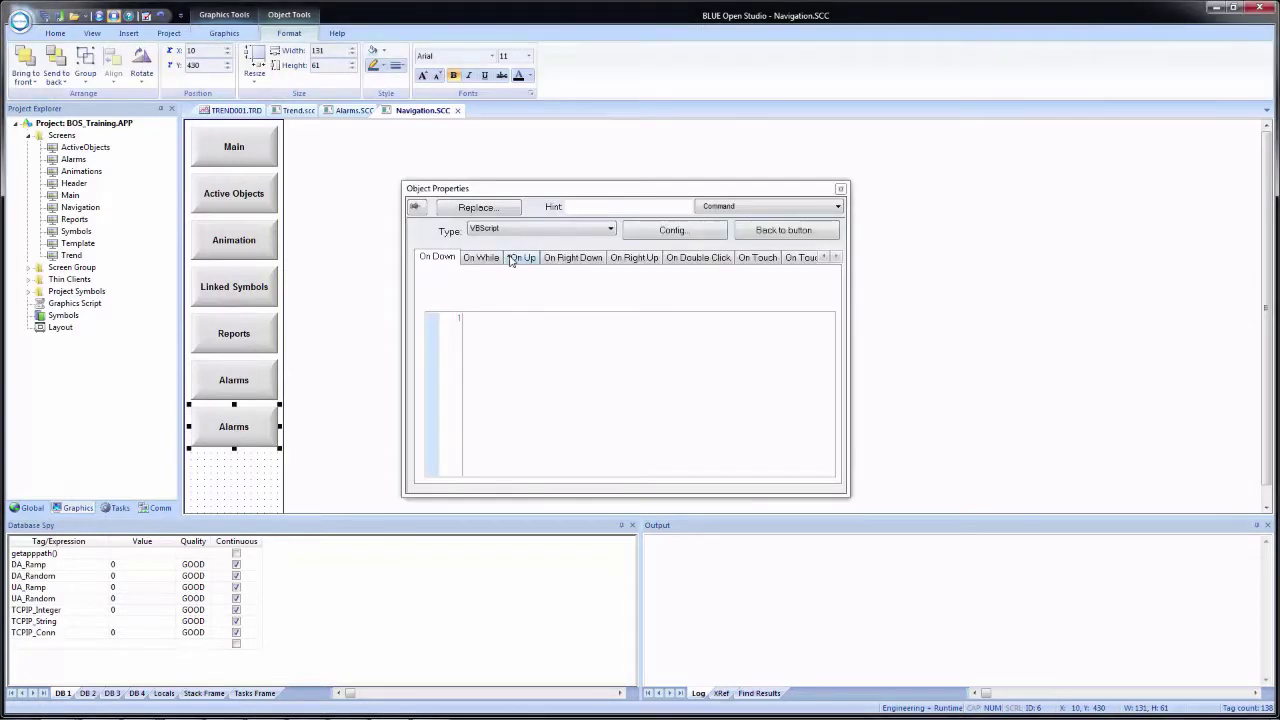
double_click(513, 318)
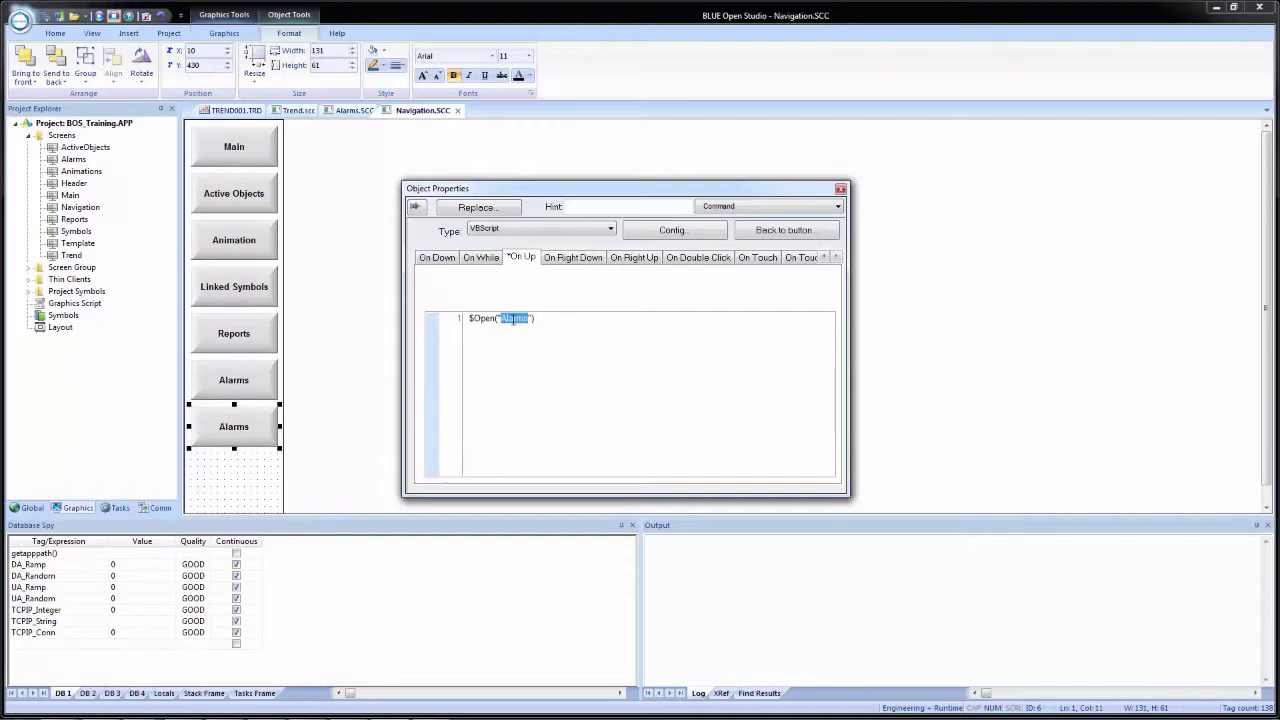
type("Trend")
left_click(760, 233)
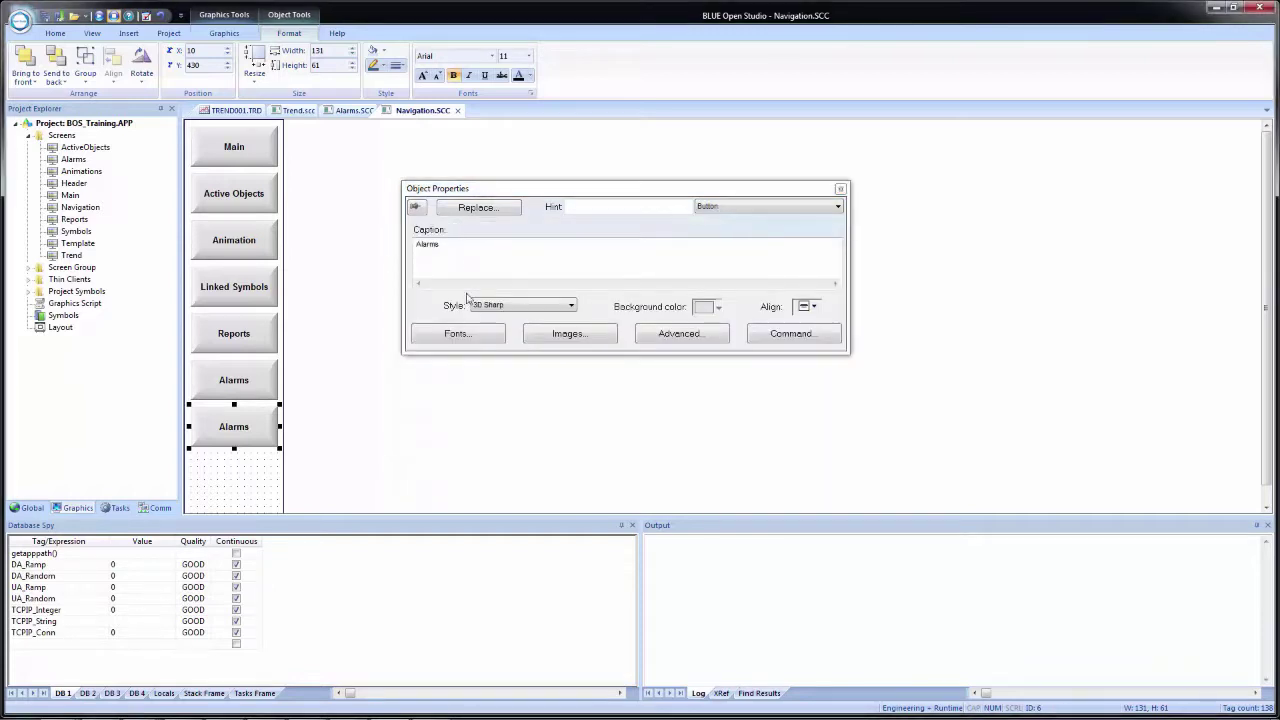
double_click(457, 241)
type("Tr")
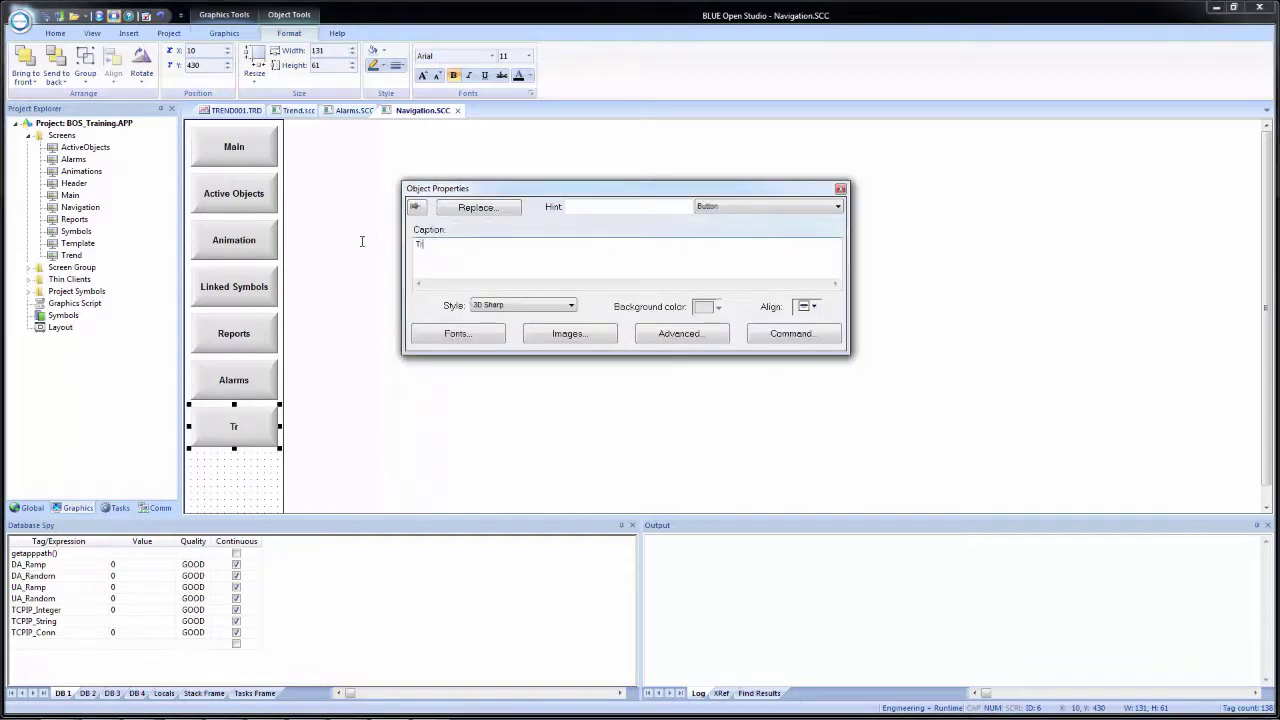
type("end")
- Save the Navigation screen and close all open documents, saving the changes to Alarms.SCC
left_click(47, 17)
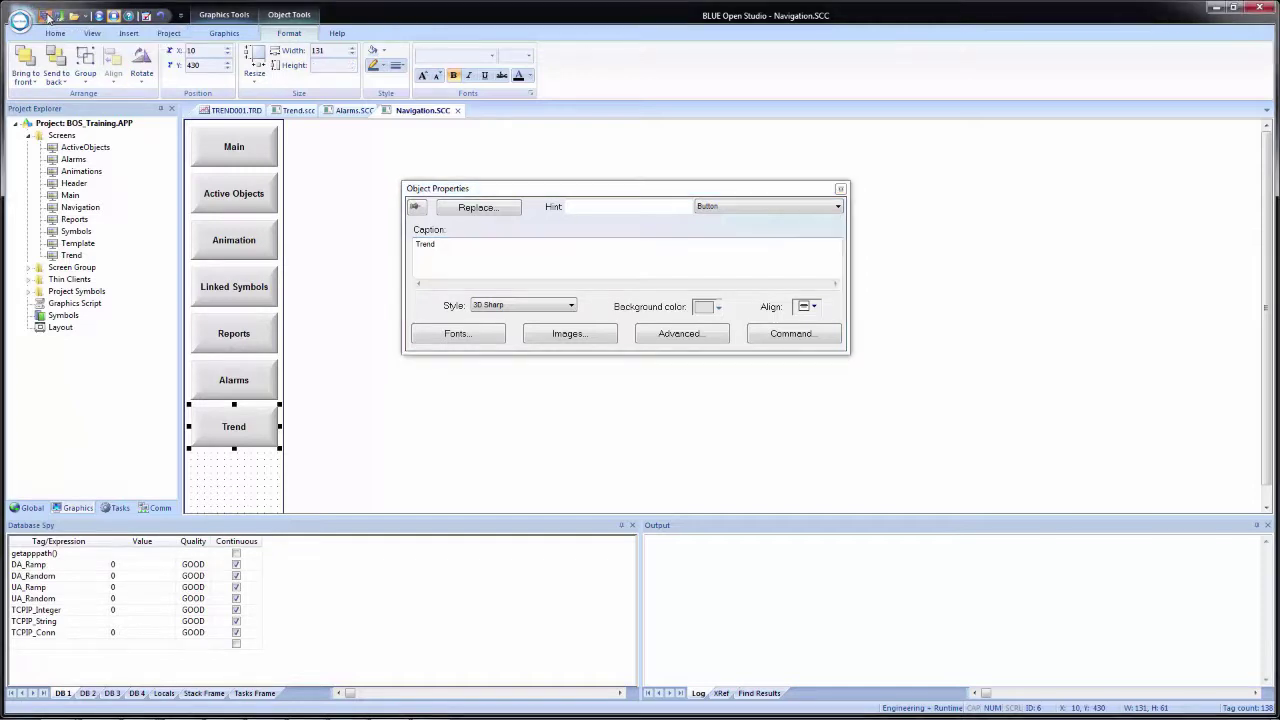
left_click(458, 111)
left_click(384, 111)
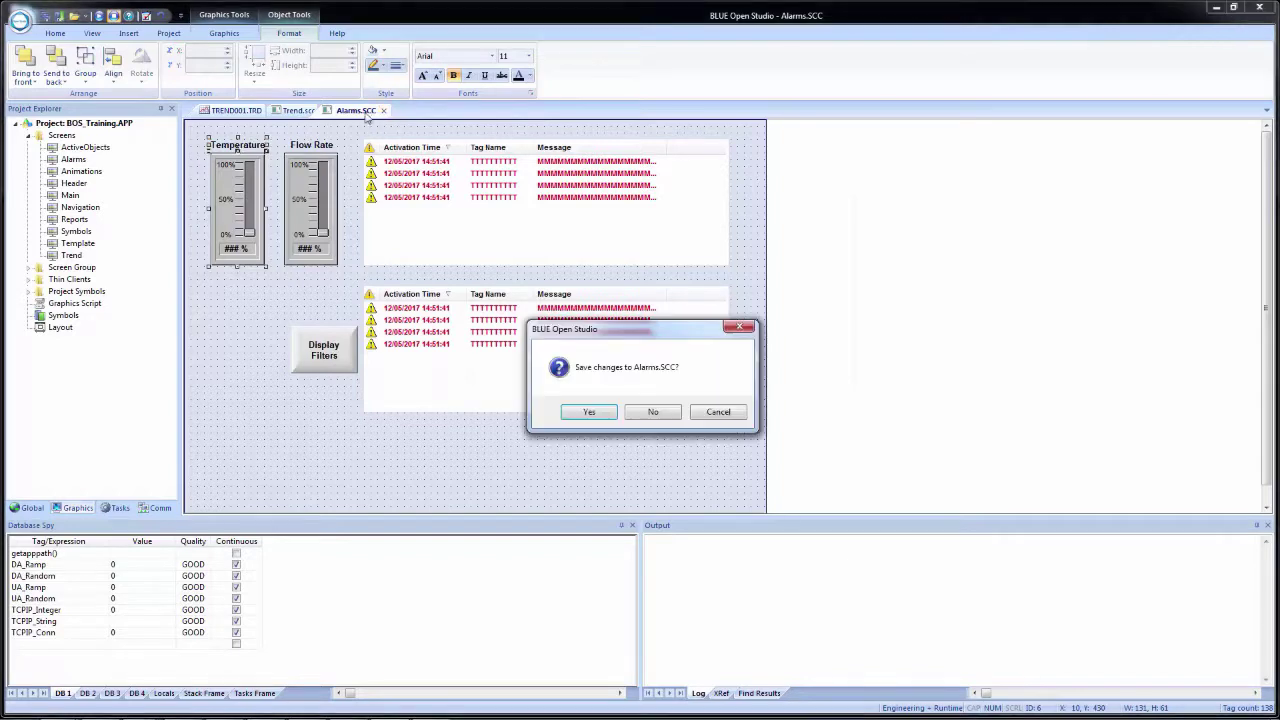
left_click(590, 414)
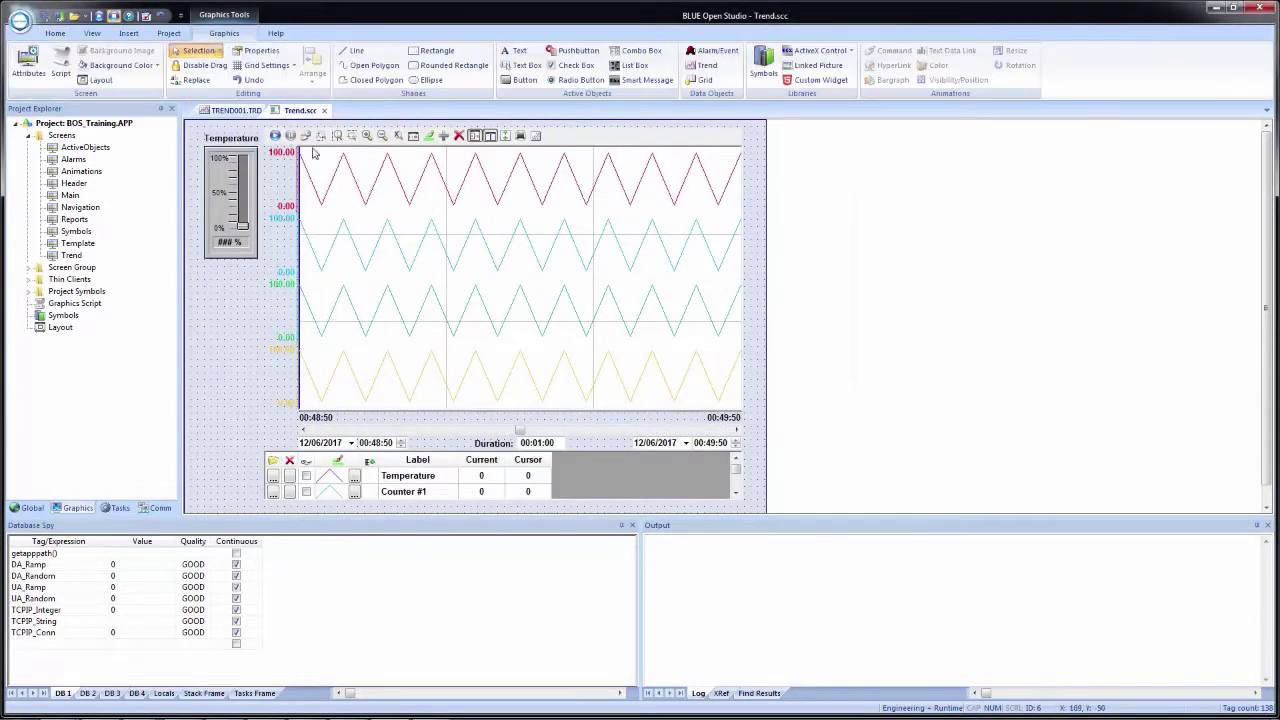
left_click(324, 110)
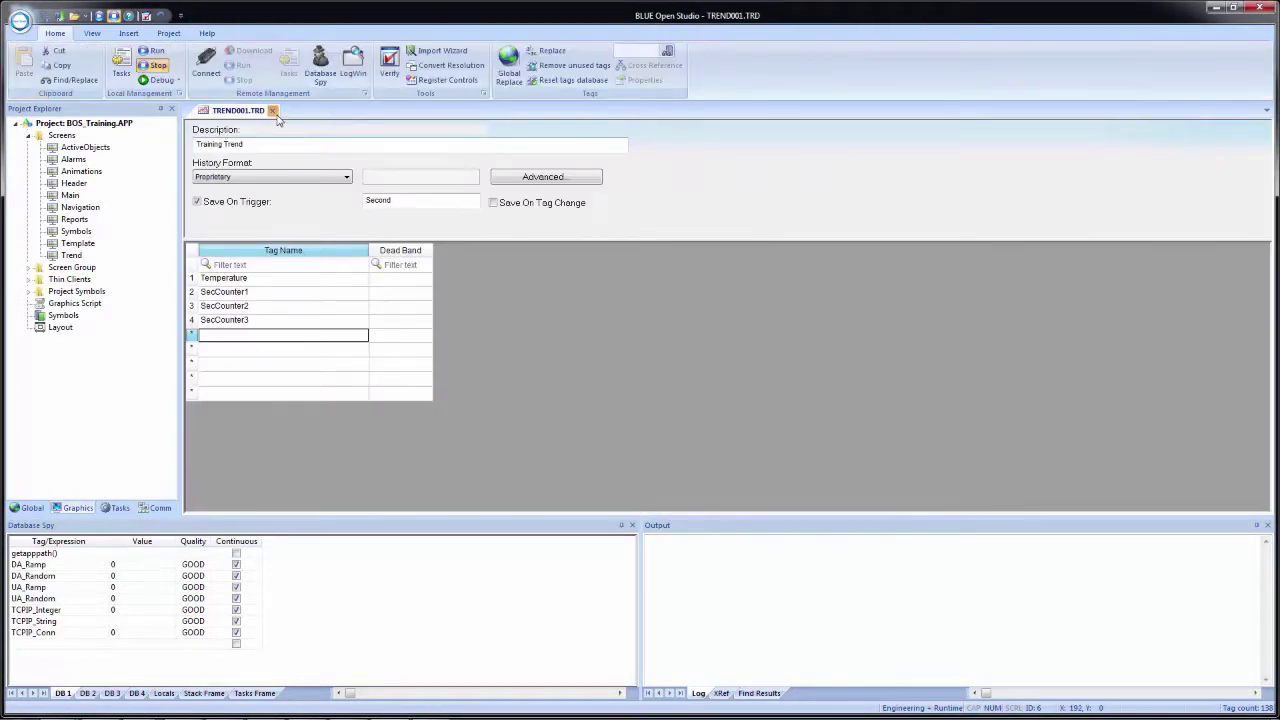
left_click(272, 111)
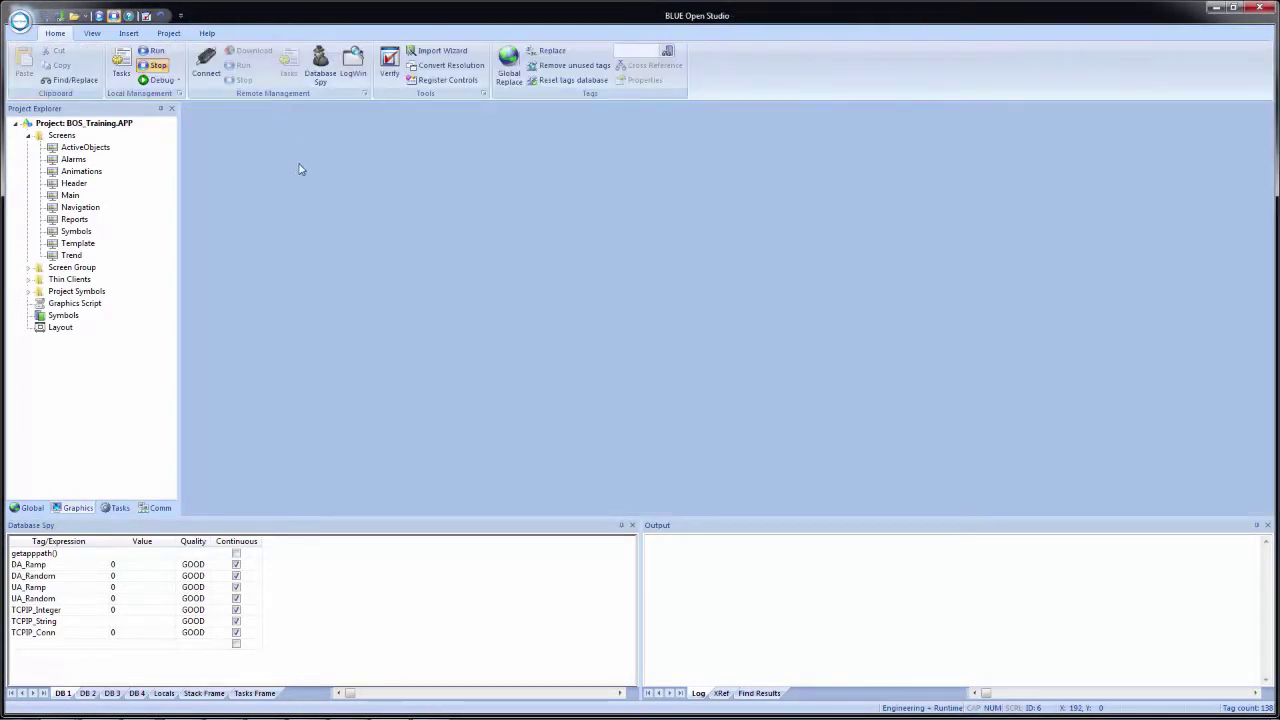
- Run the project, open the Trend screen from the new navigation button, and look through the trend's pen list
left_click(100, 20)
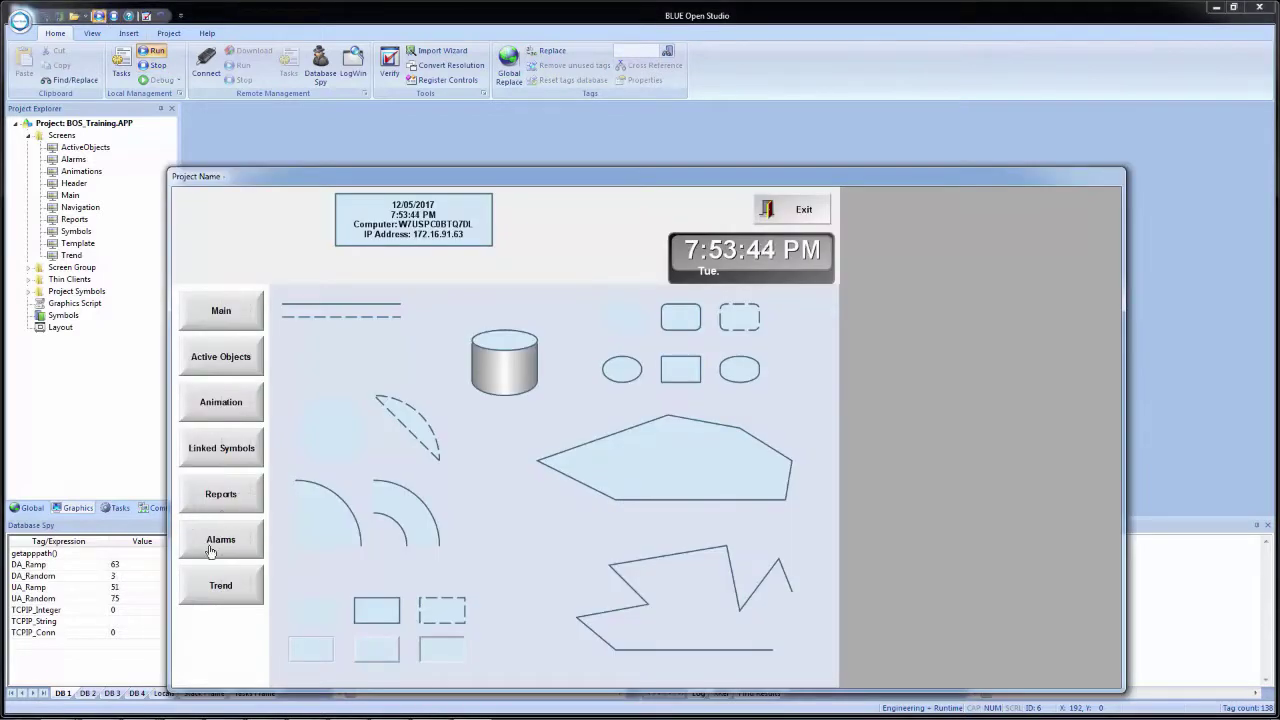
left_click(215, 588)
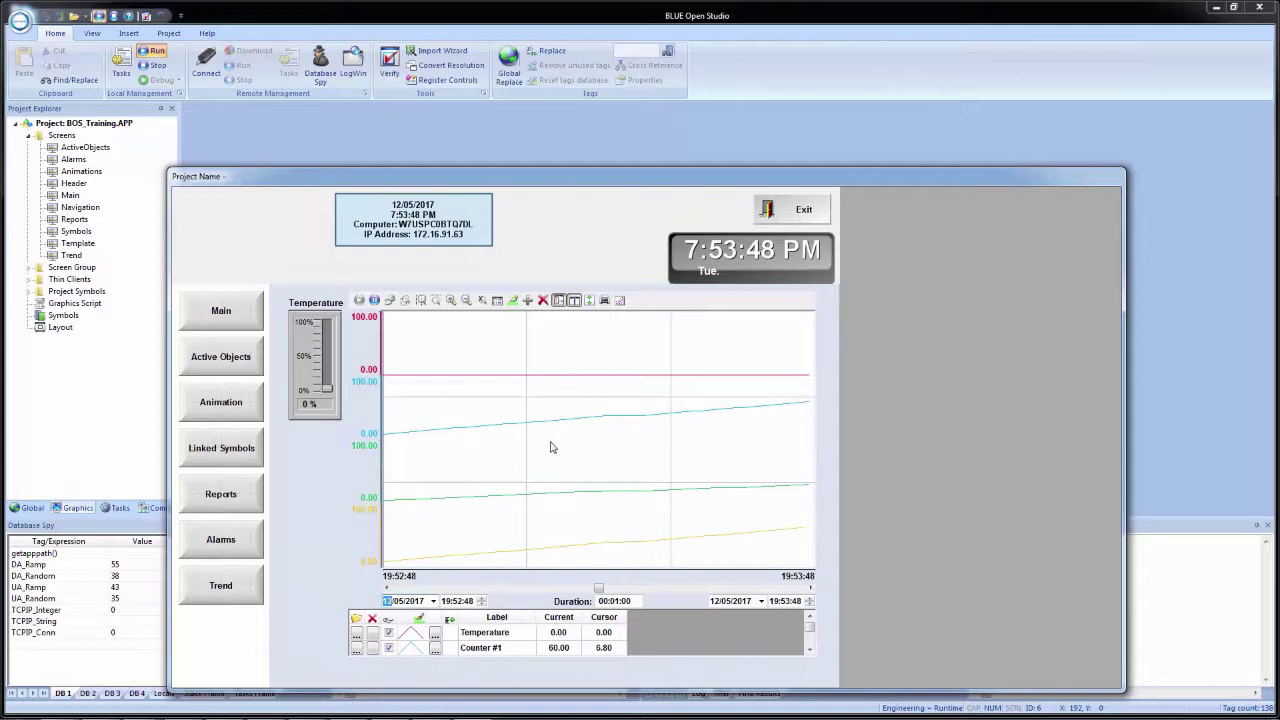
double_click(810, 650)
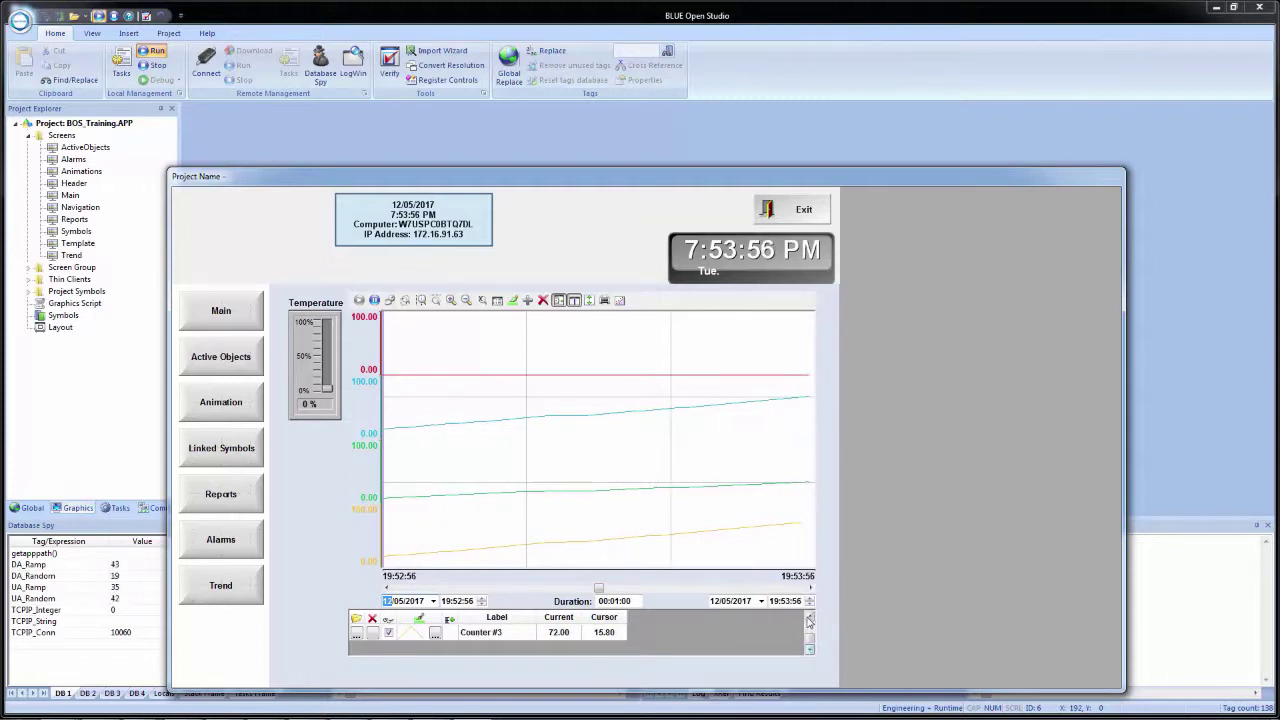
left_click(810, 621)
left_click(810, 621)
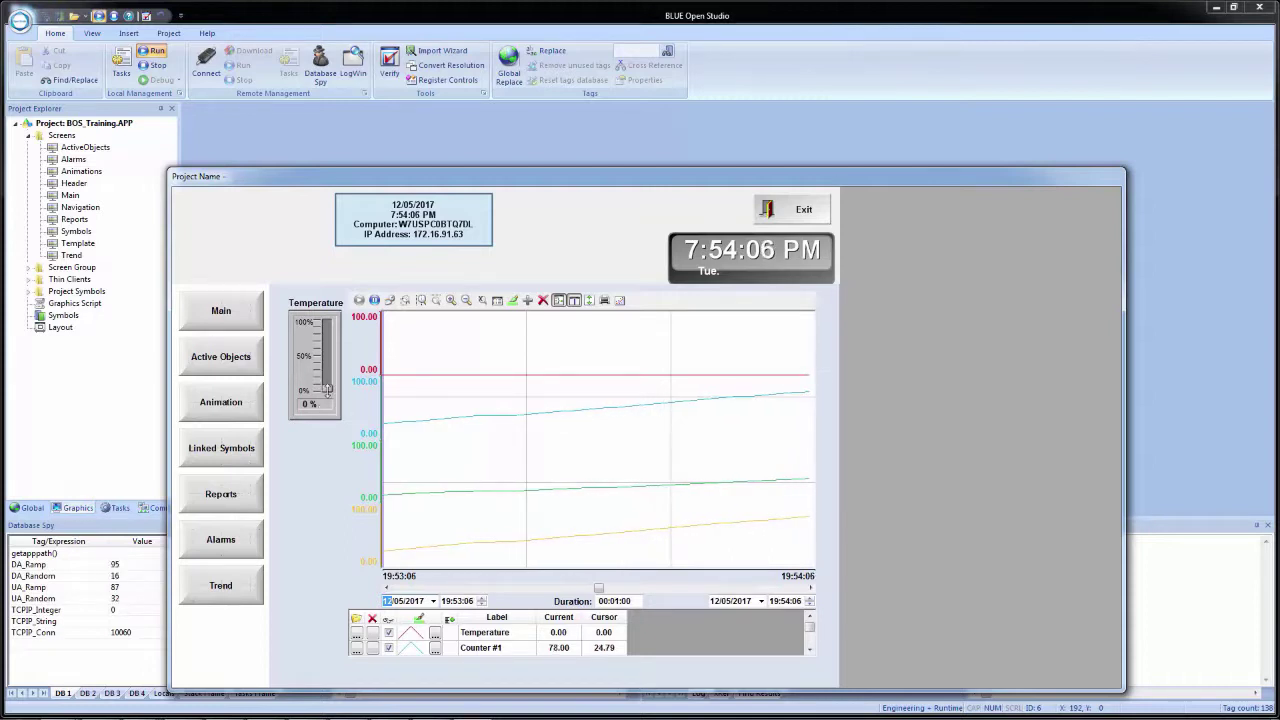
- Raise the Temperature slider to about 78 %, and switch the trend's Multiple Sections display off and back on
left_click_drag(326, 388, 326, 337)
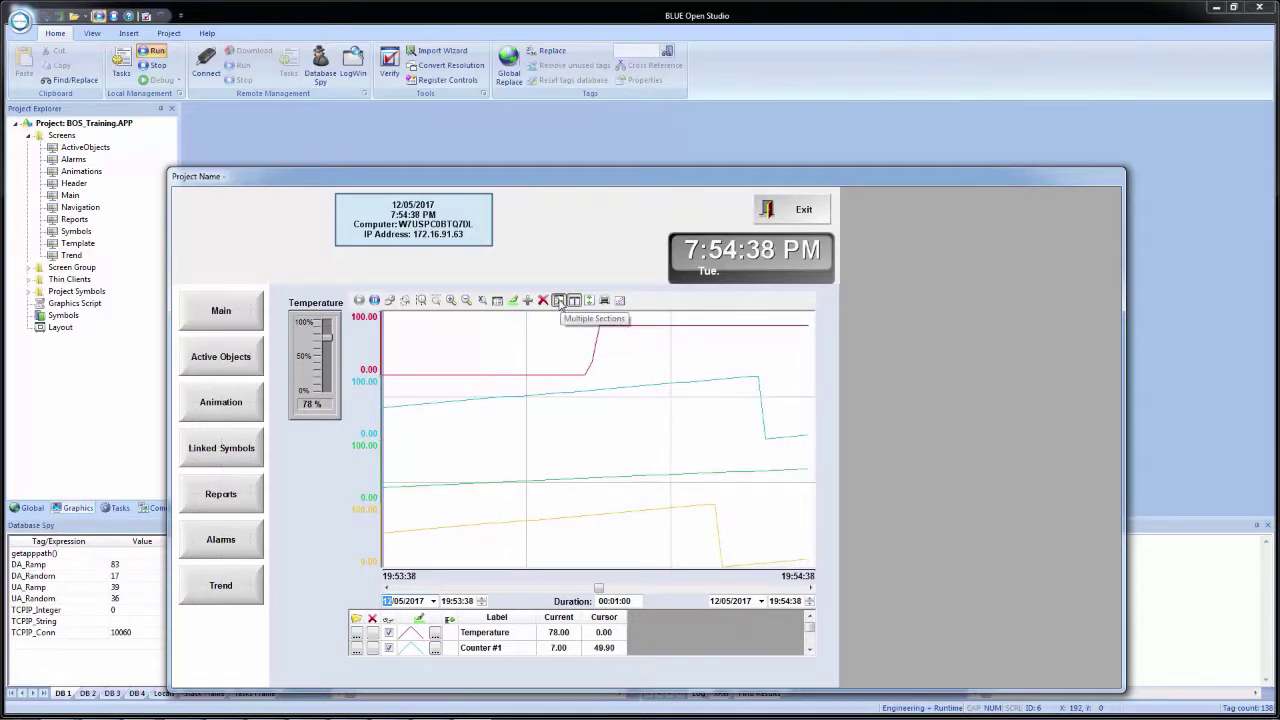
left_click(559, 300)
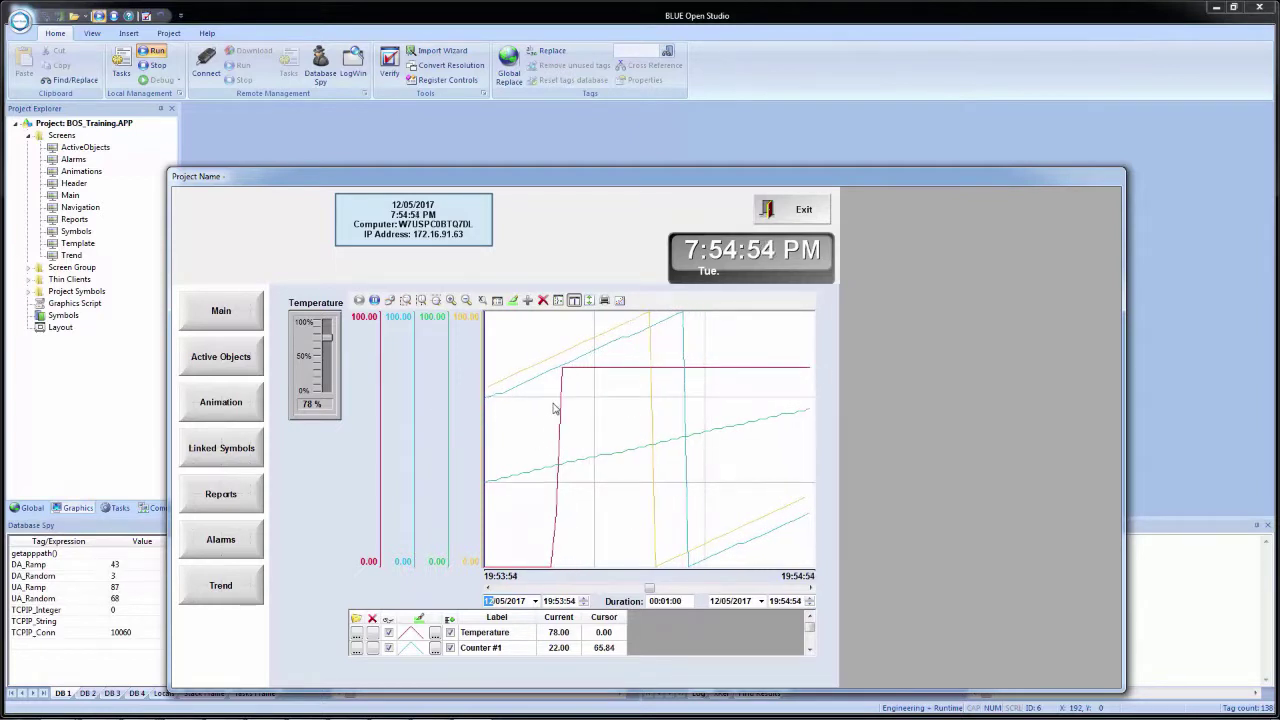
left_click(558, 301)
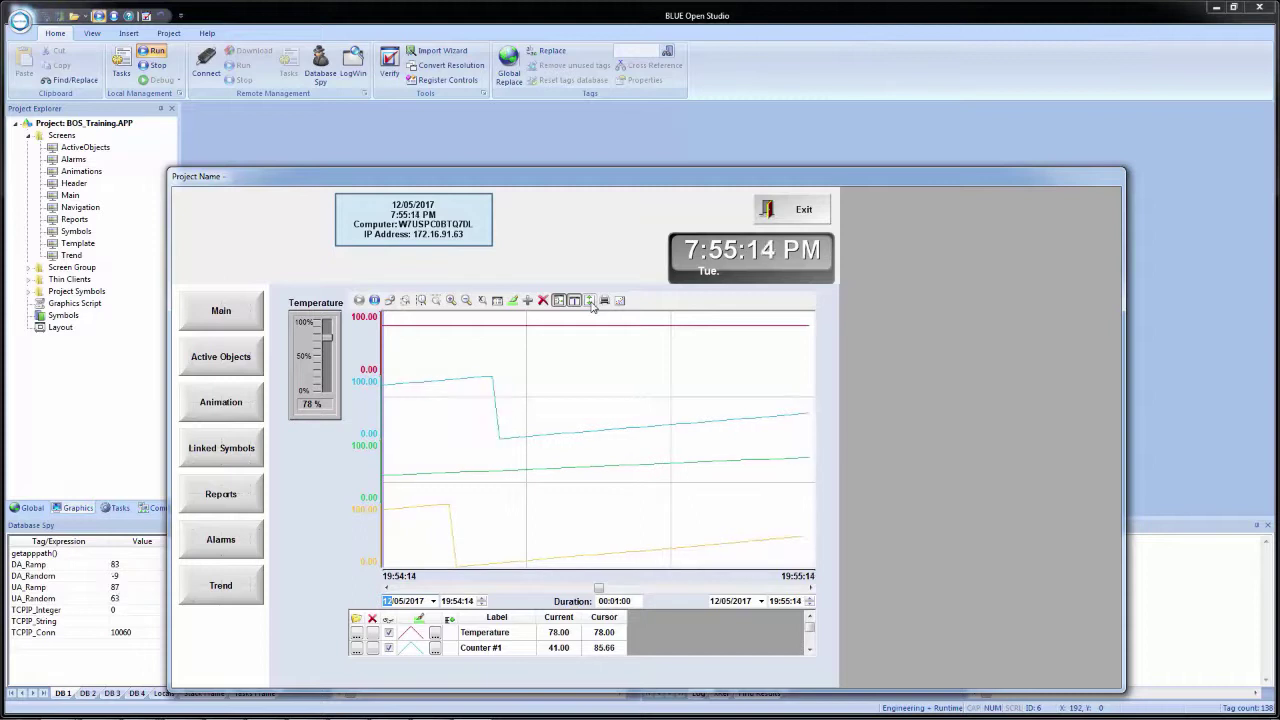
- Auto-scale the vertical ranges of the trend pens, and move the chart cursor to about two-thirds of the time span
left_click(590, 300)
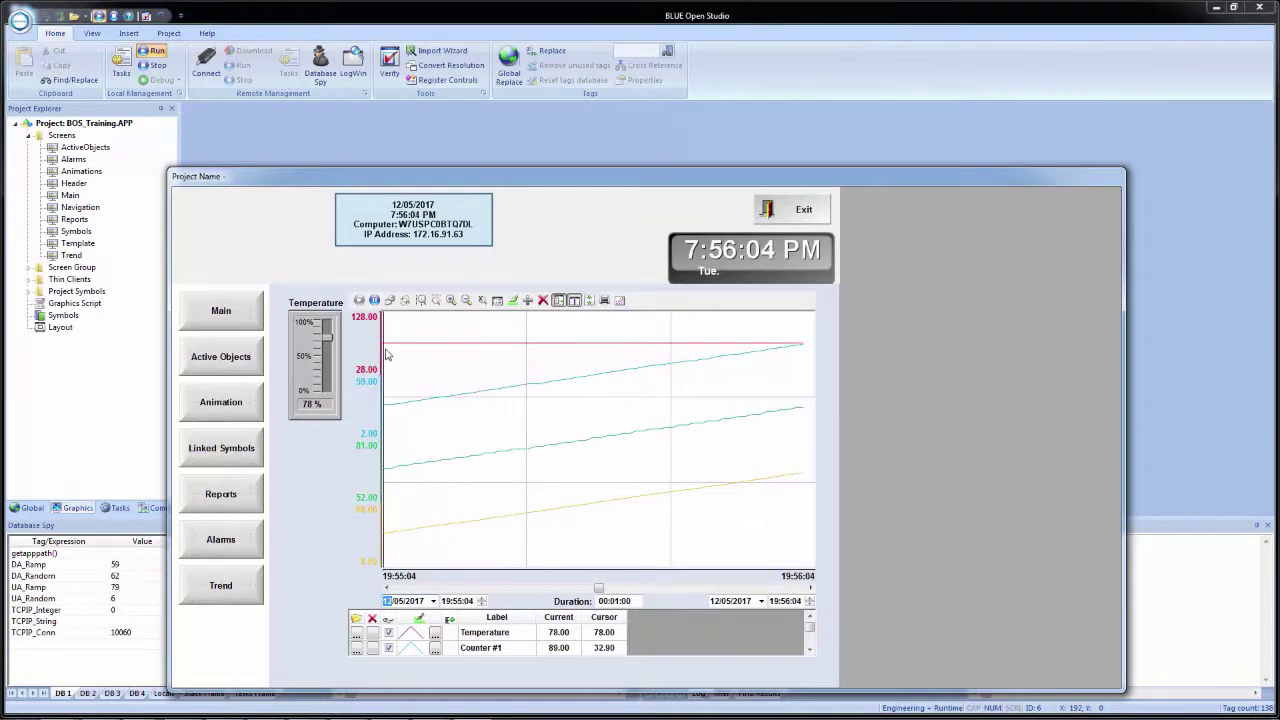
left_click_drag(484, 378, 578, 393)
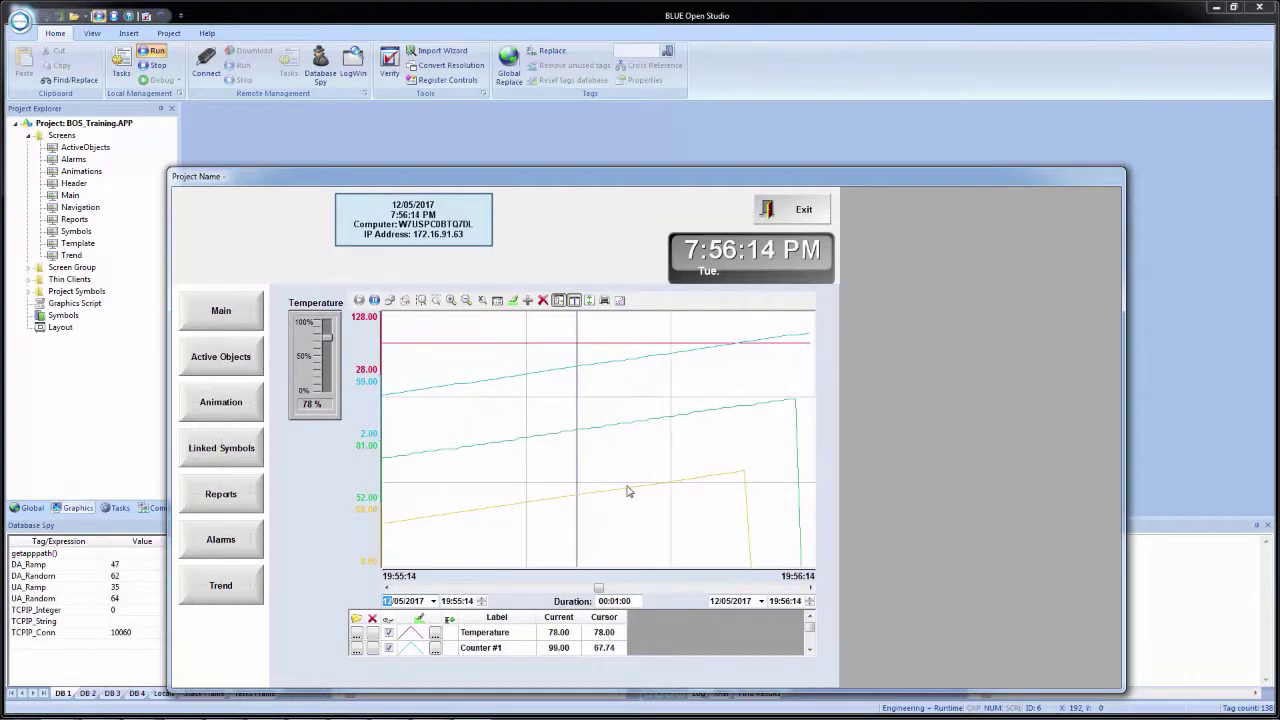
left_click(674, 428)
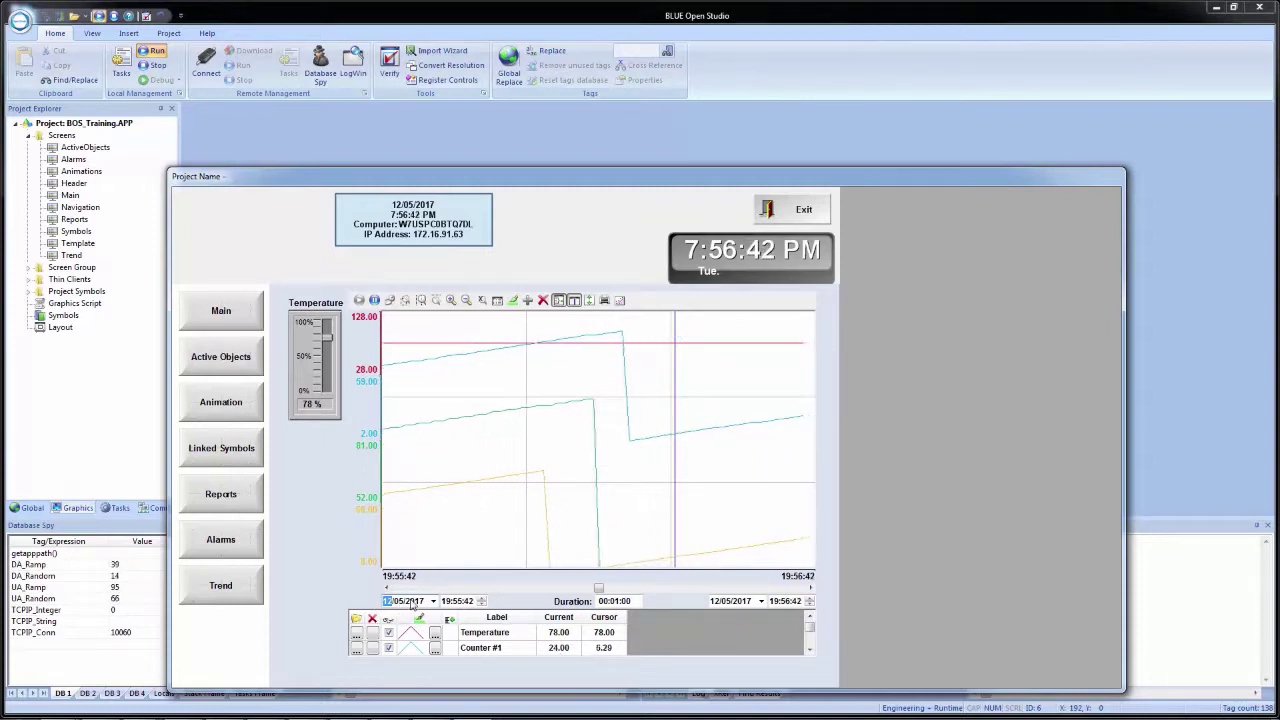
- Pick 12/05/2017 as the trend's start date and set its duration to 00:10:00
left_click(433, 601)
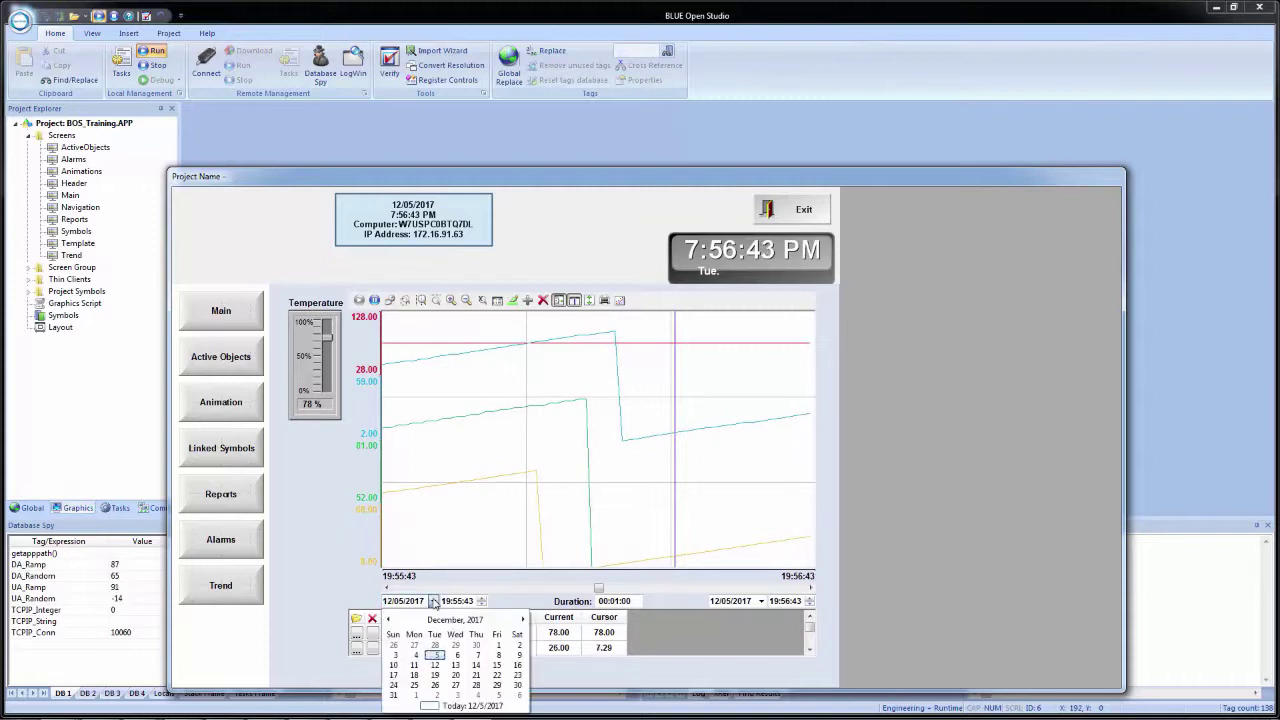
left_click(431, 655)
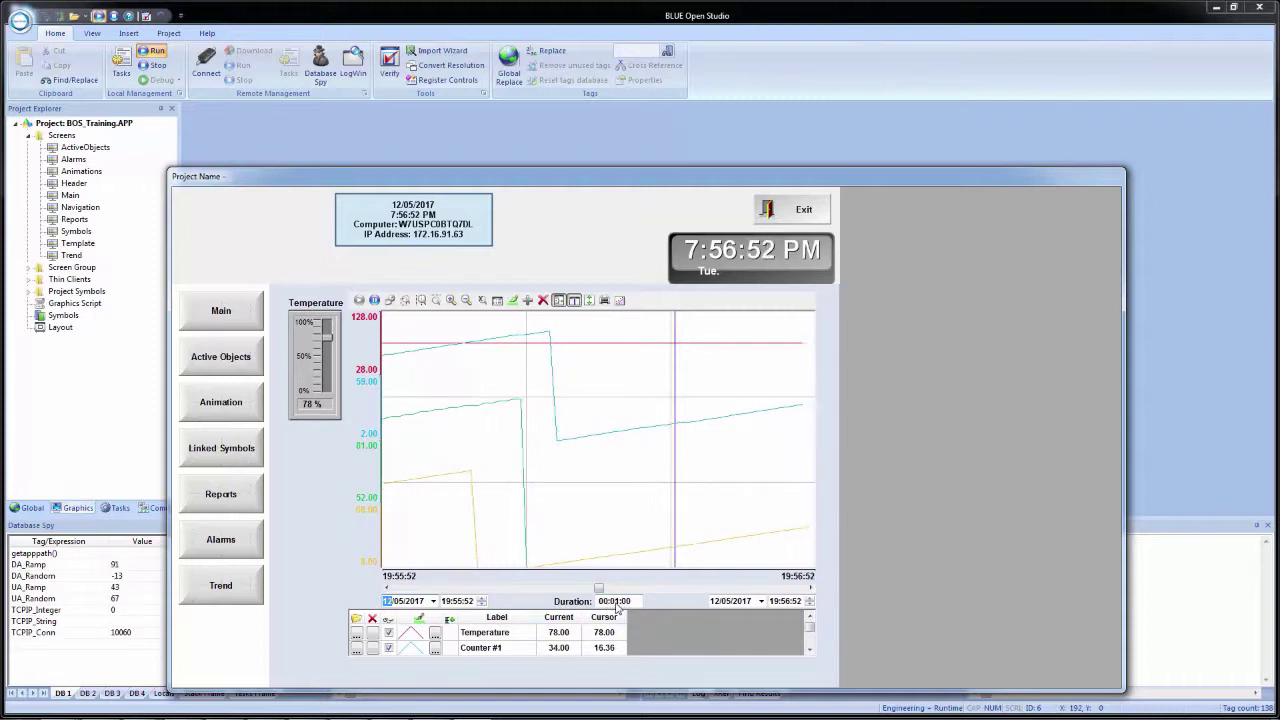
left_click(616, 603)
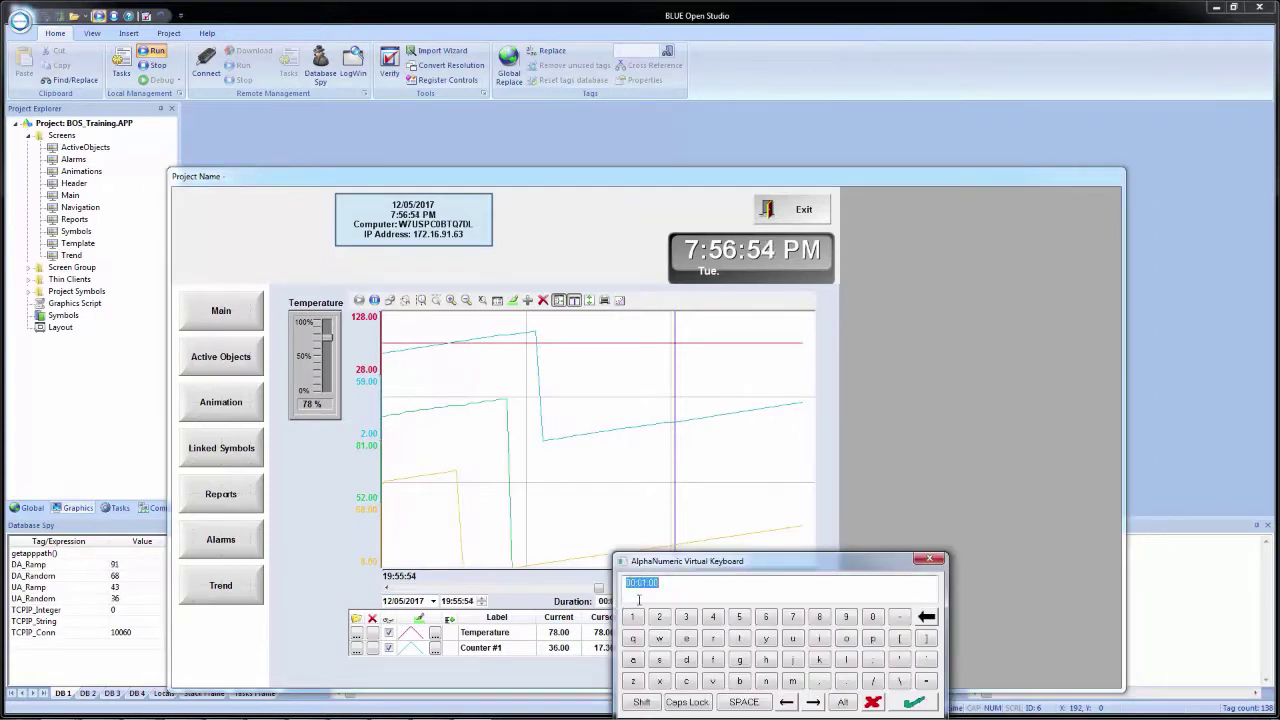
left_click(647, 583)
key("BackSpace")
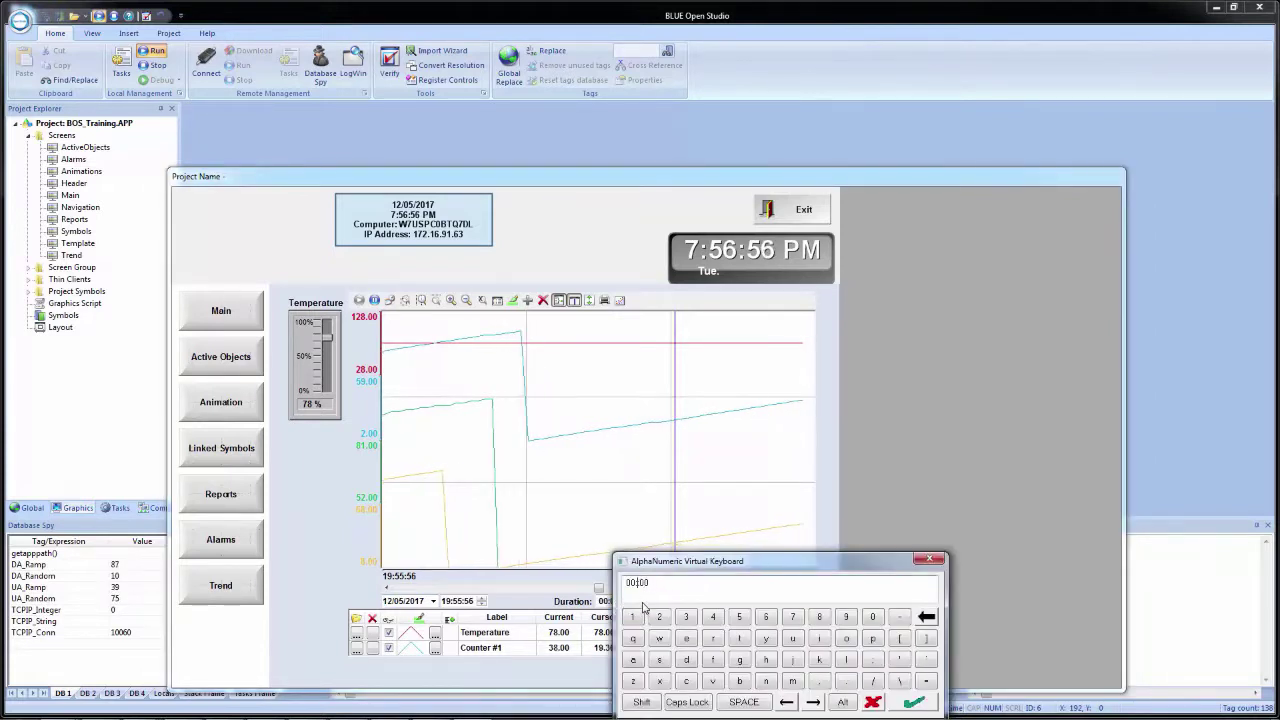
left_click(914, 702)
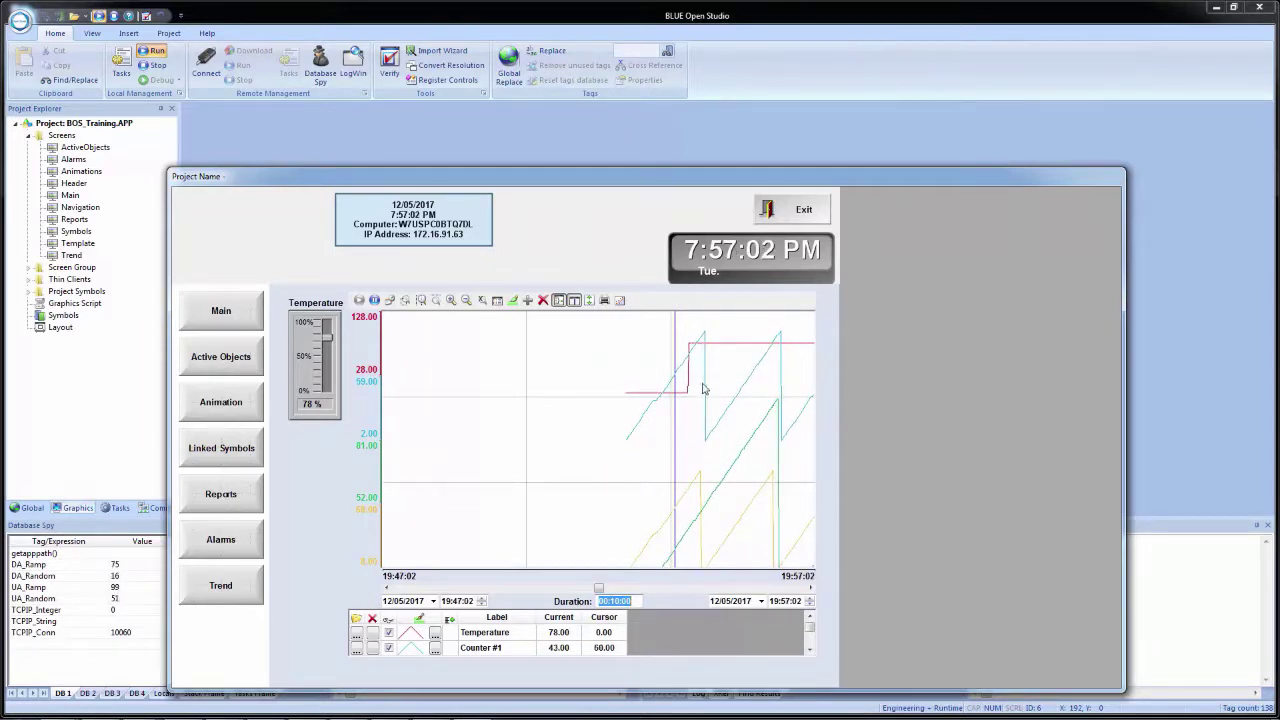
- Set the trend's start date to 12/04/2017 and check the end date calendar without changing the date
left_click(433, 601)
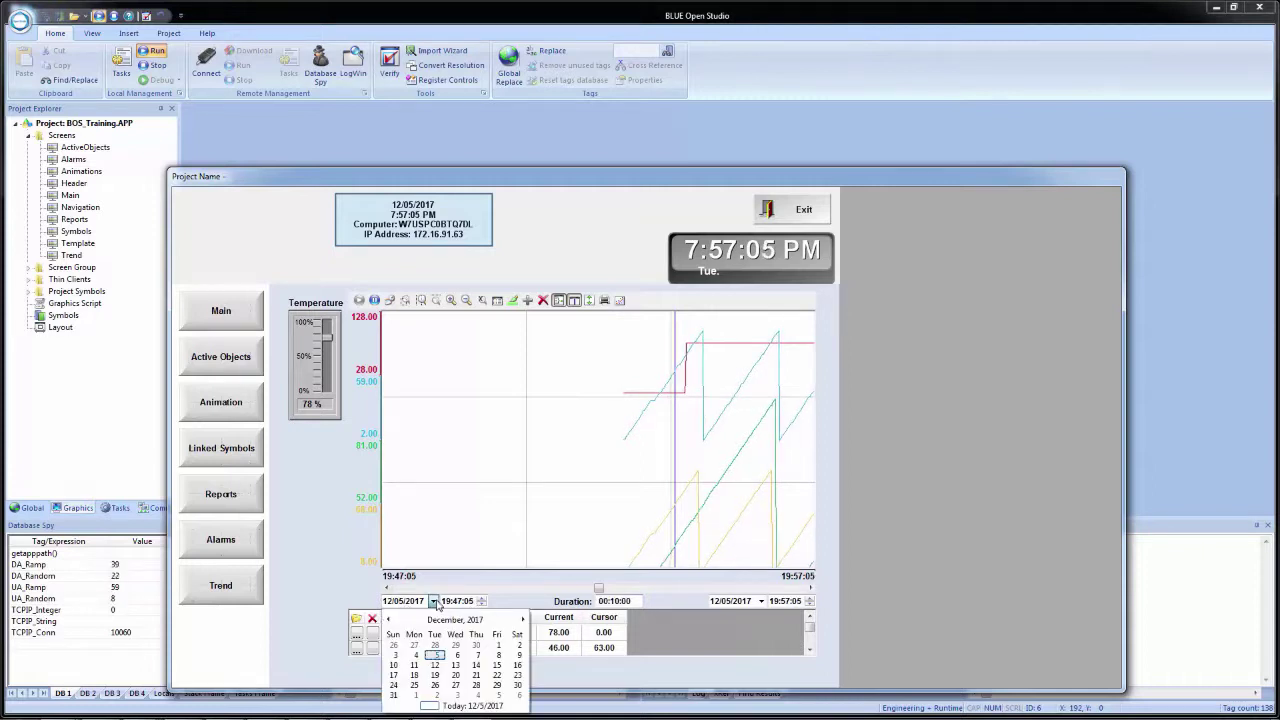
left_click(414, 655)
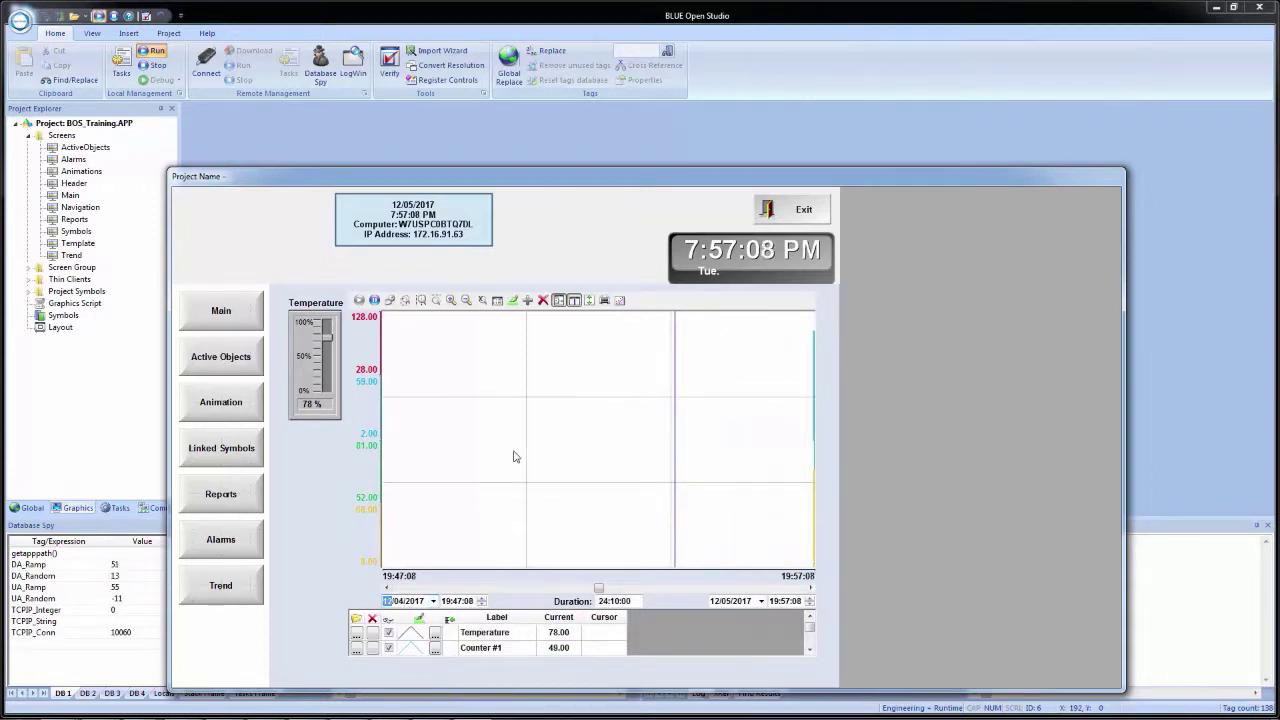
left_click(761, 601)
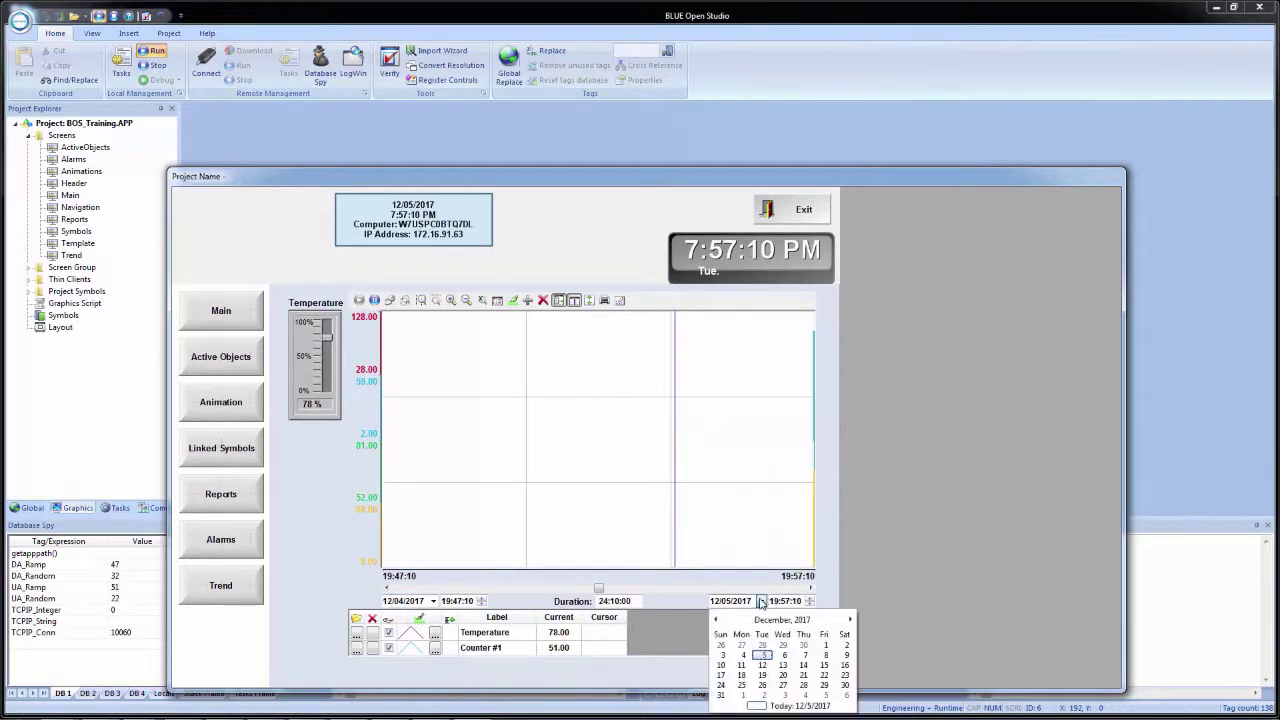
left_click(810, 673)
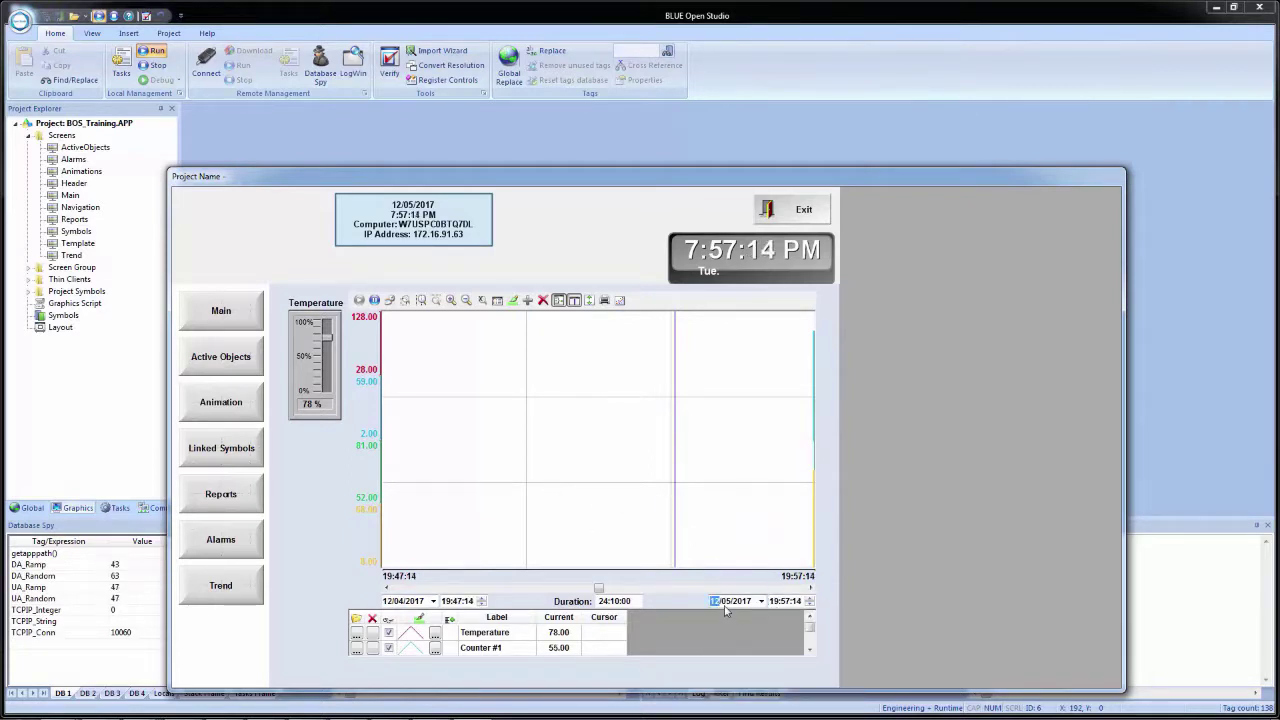
- Set the trend's start date to 12/01/2017 and its end date to 12/03/2017
left_click(432, 601)
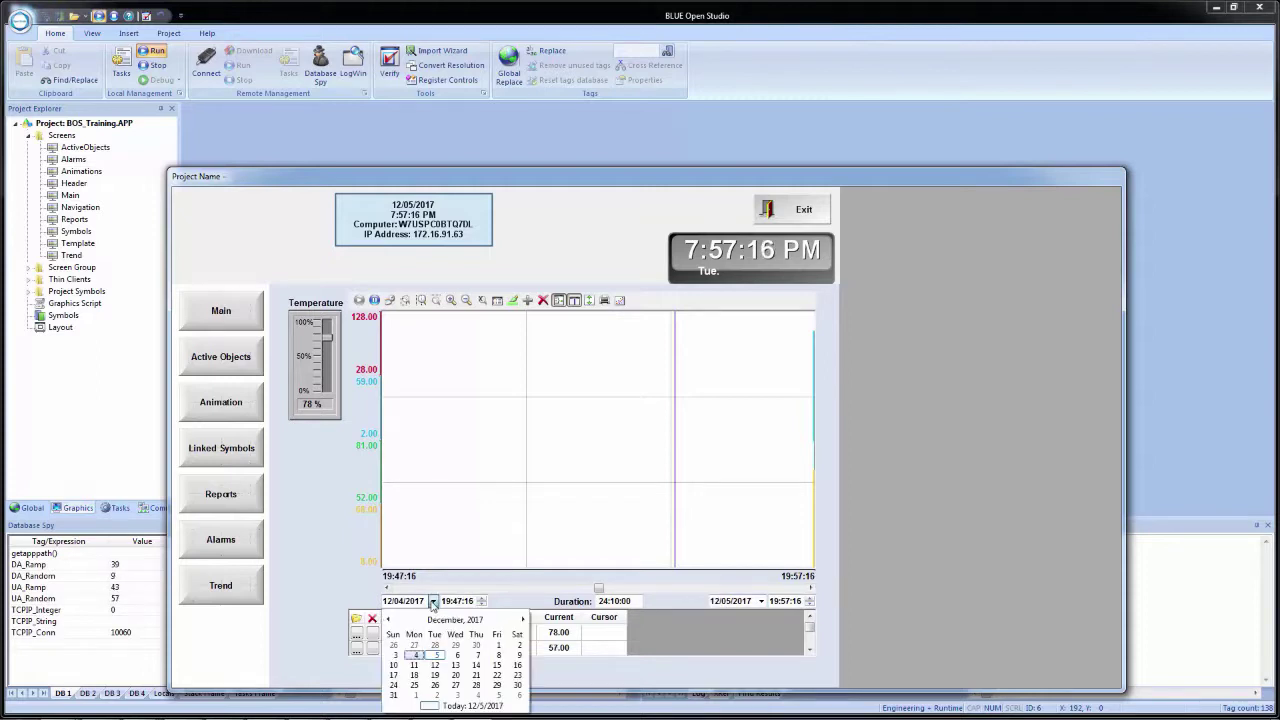
left_click(497, 647)
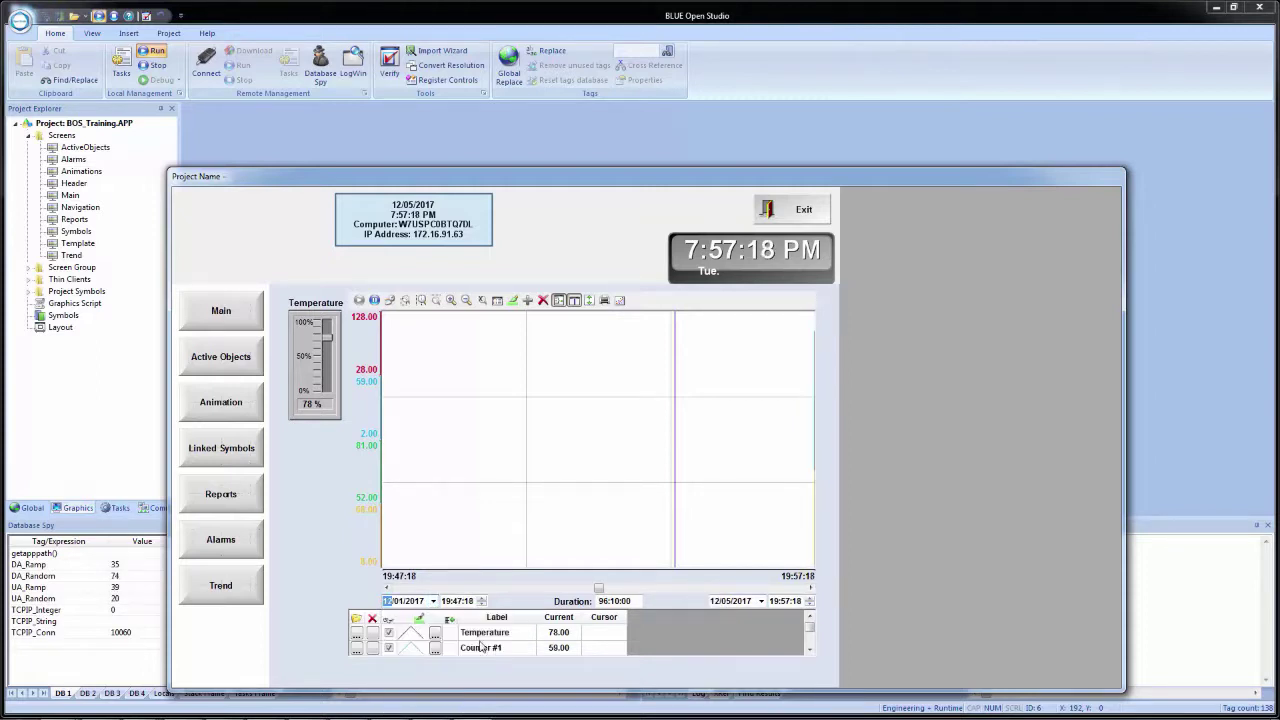
left_click(762, 601)
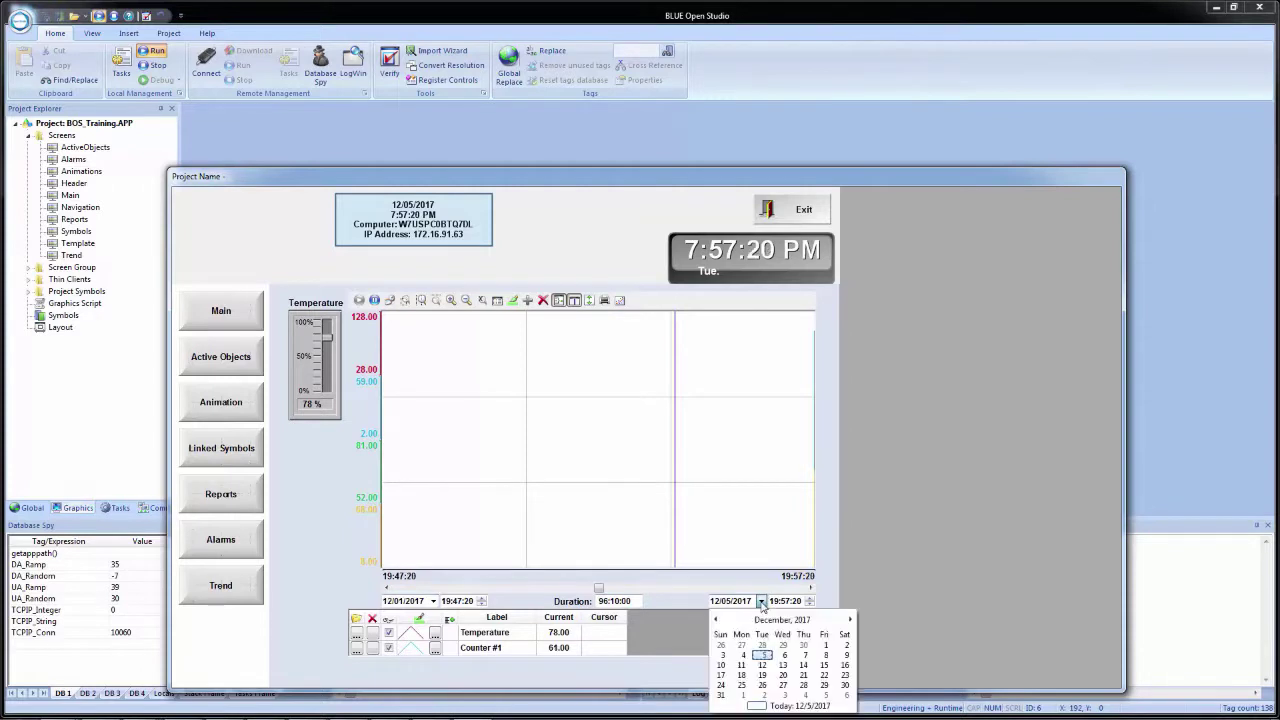
left_click(723, 656)
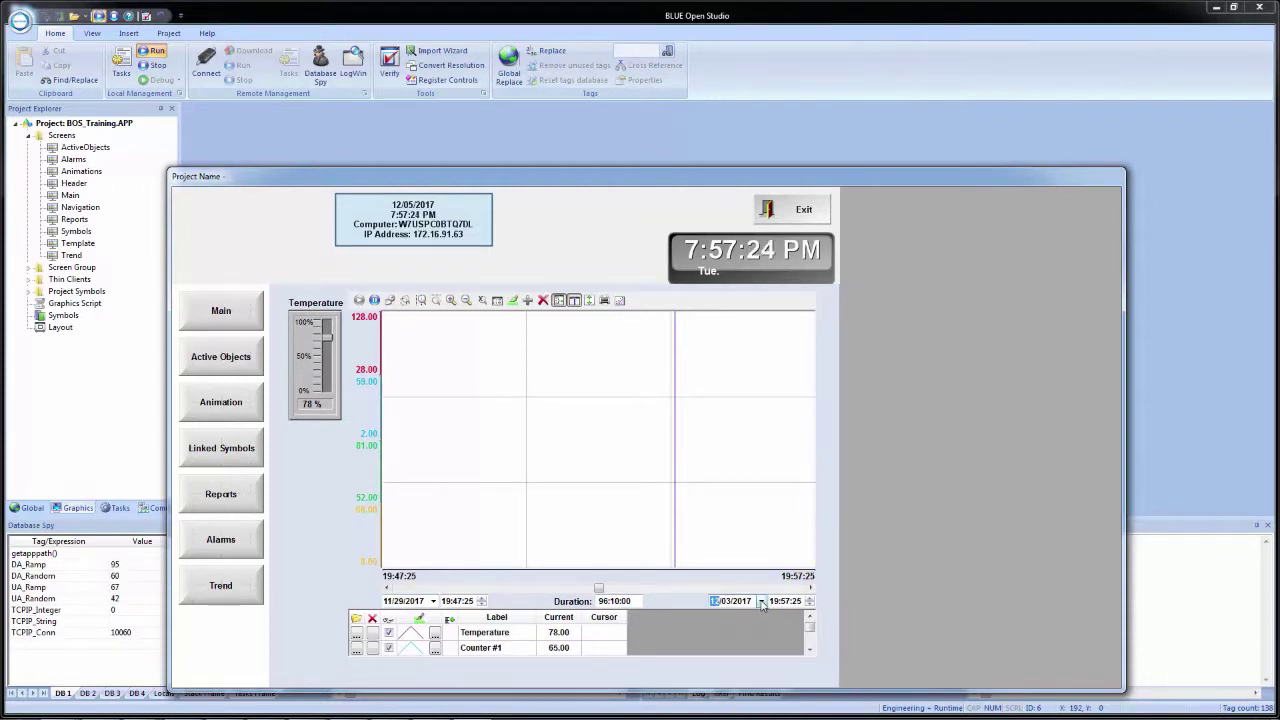
- Return the trend's end date and start date to today's date, 12/05/2017
left_click(761, 601)
left_click(789, 707)
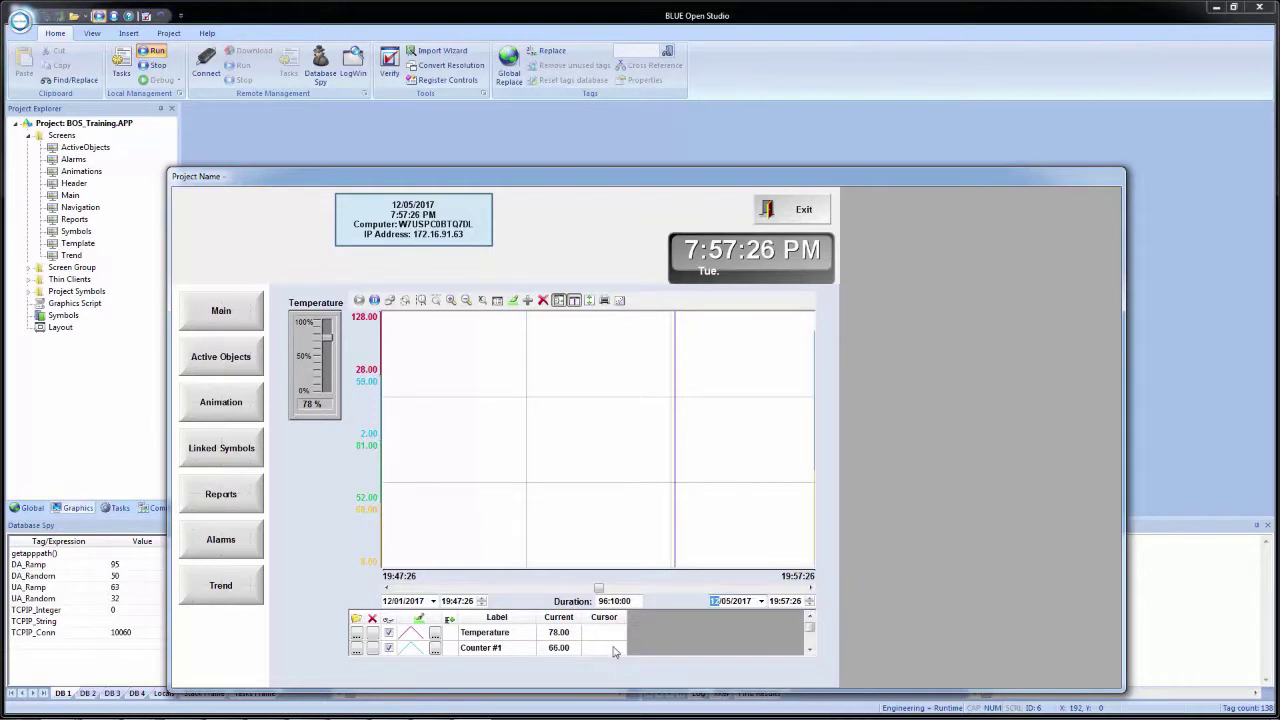
left_click(433, 601)
left_click(453, 706)
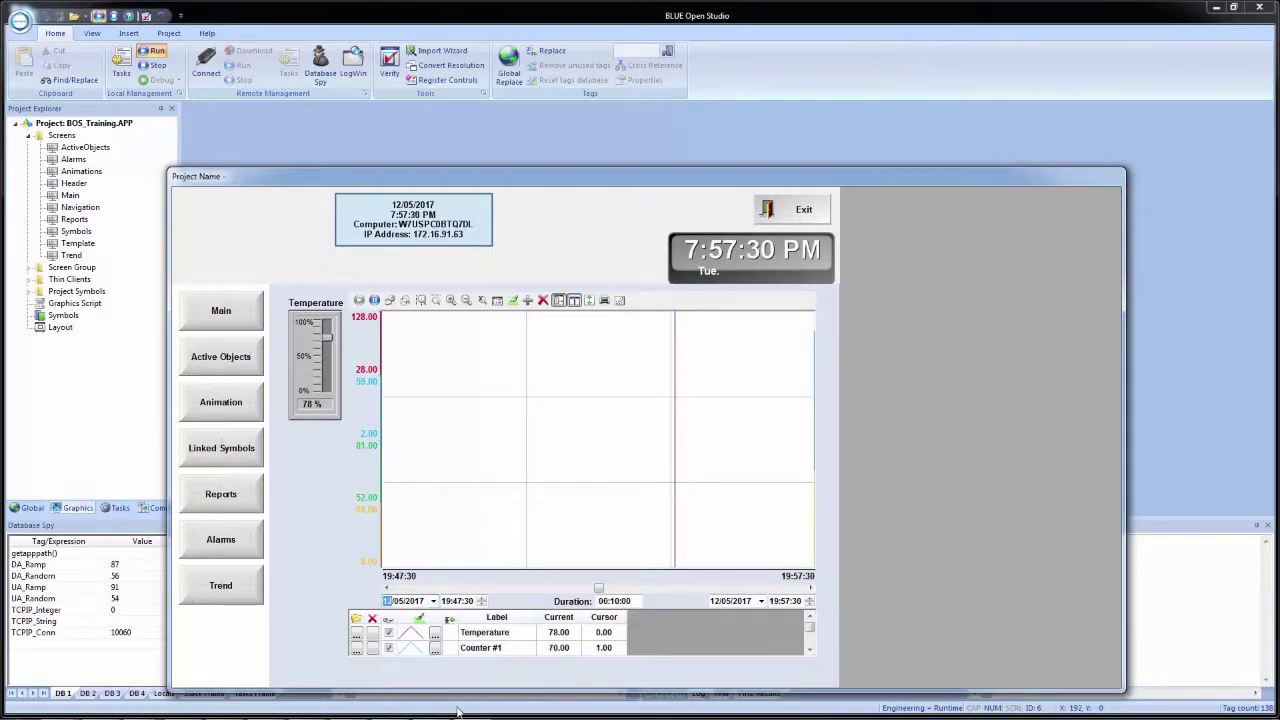
- Set the trend's duration to 00:01:00, and stop and restart its live updating
left_click(613, 602)
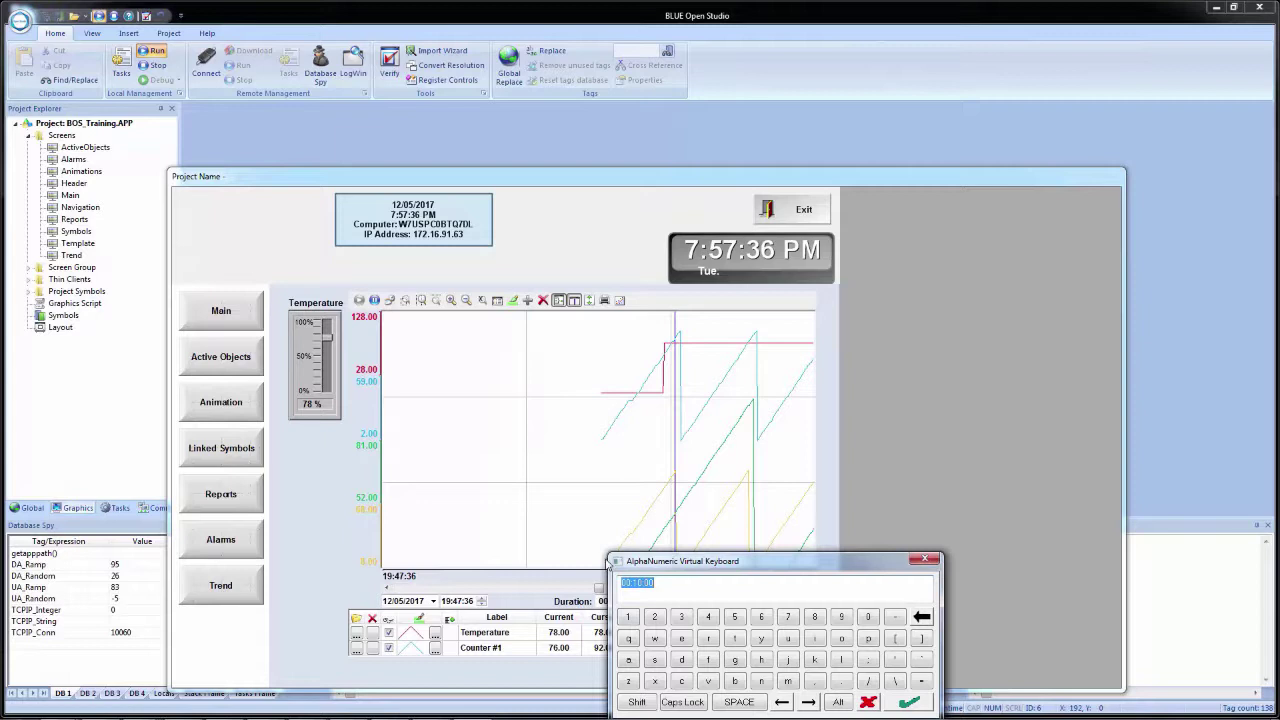
left_click(636, 583)
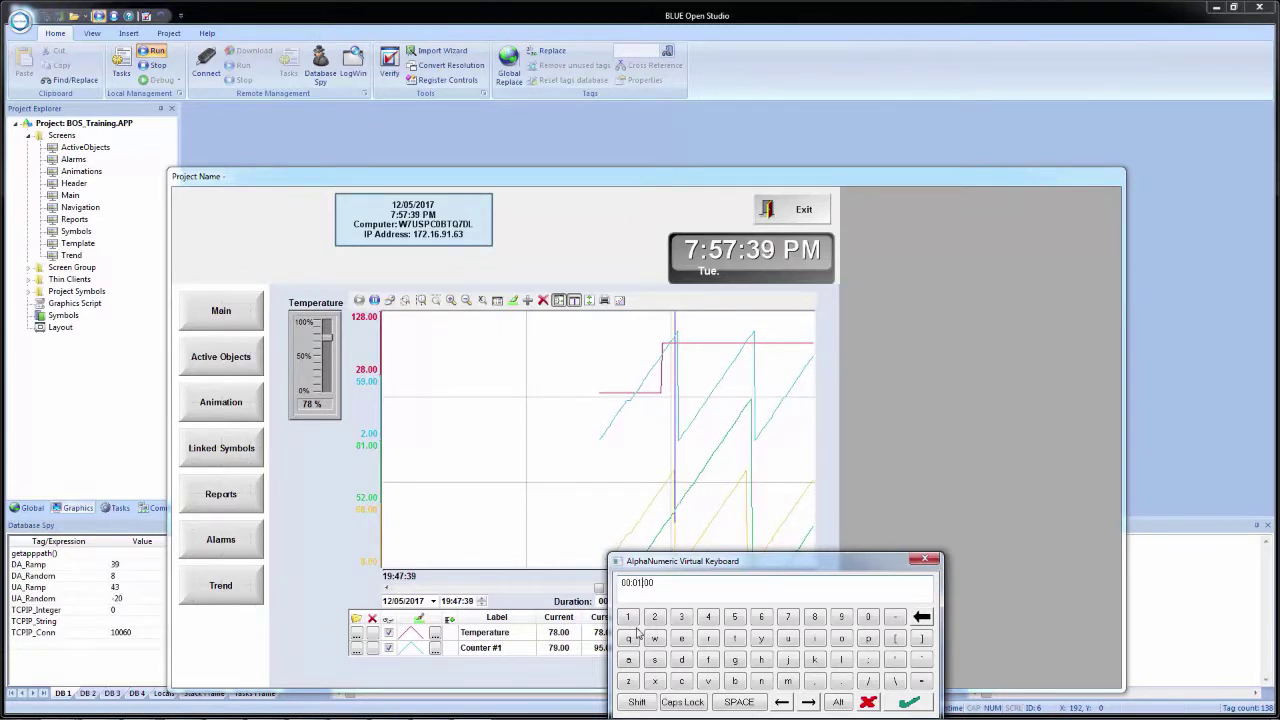
key("Return")
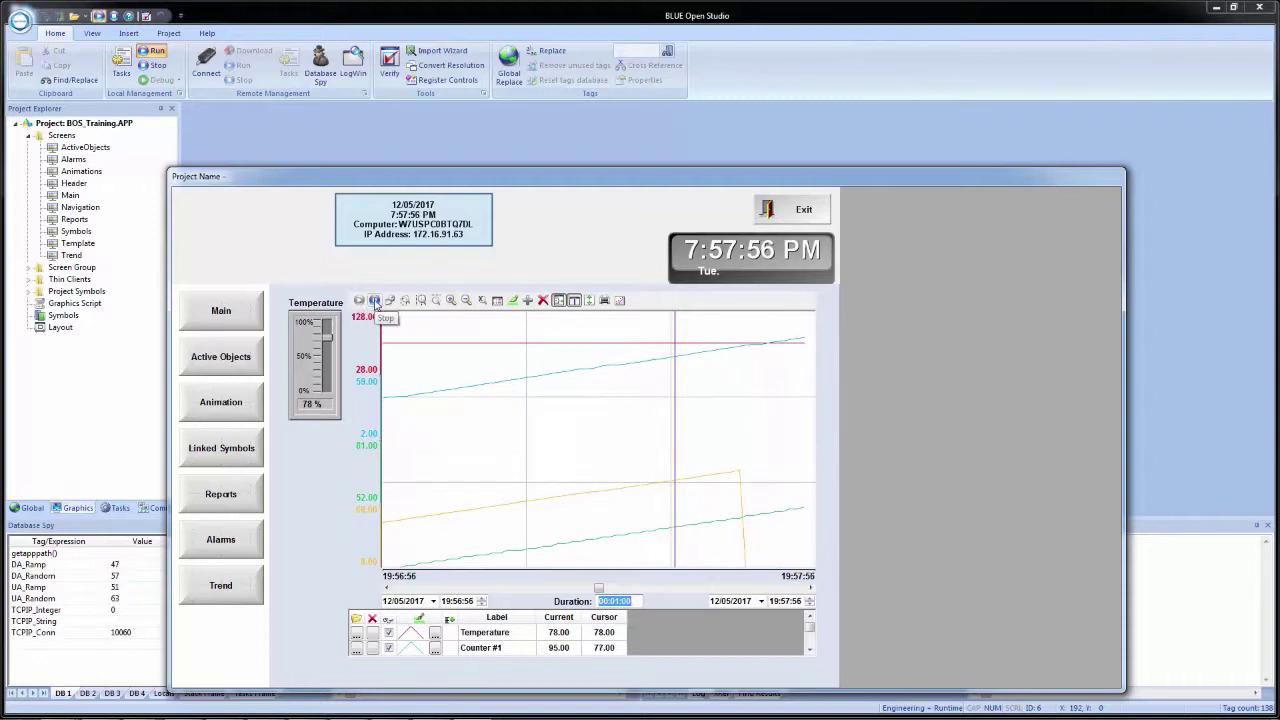
left_click(374, 302)
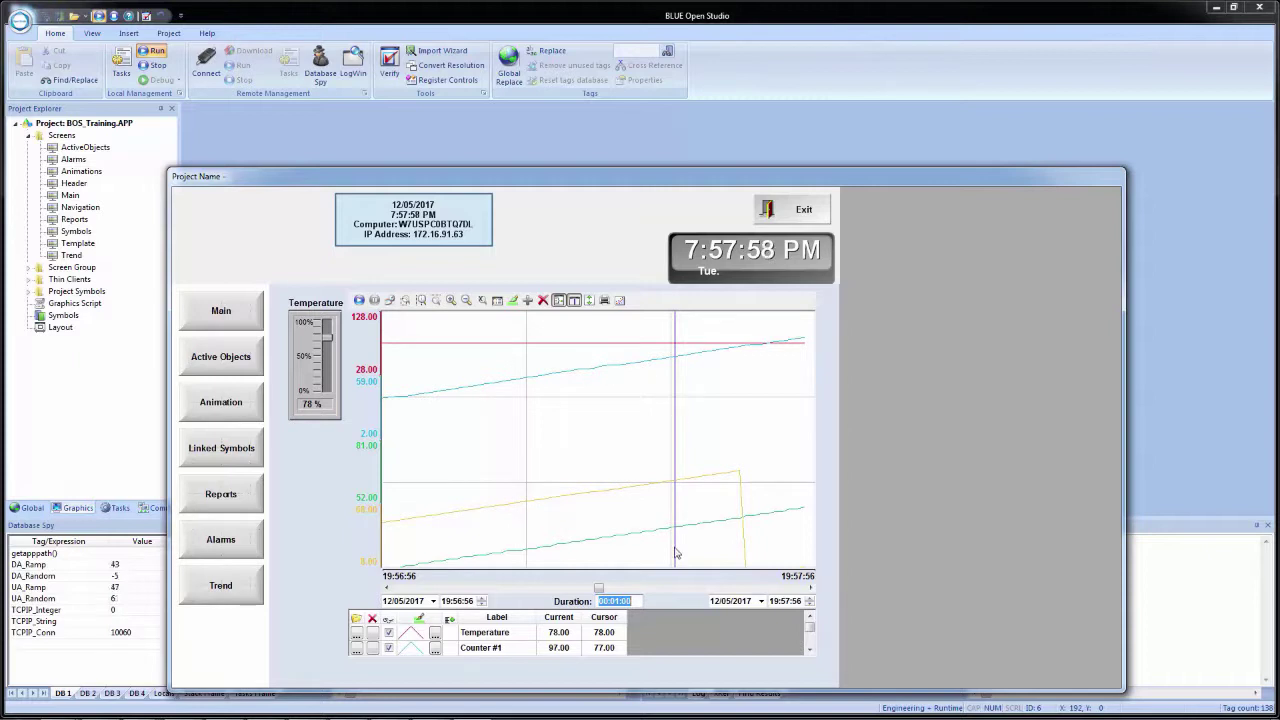
left_click(359, 301)
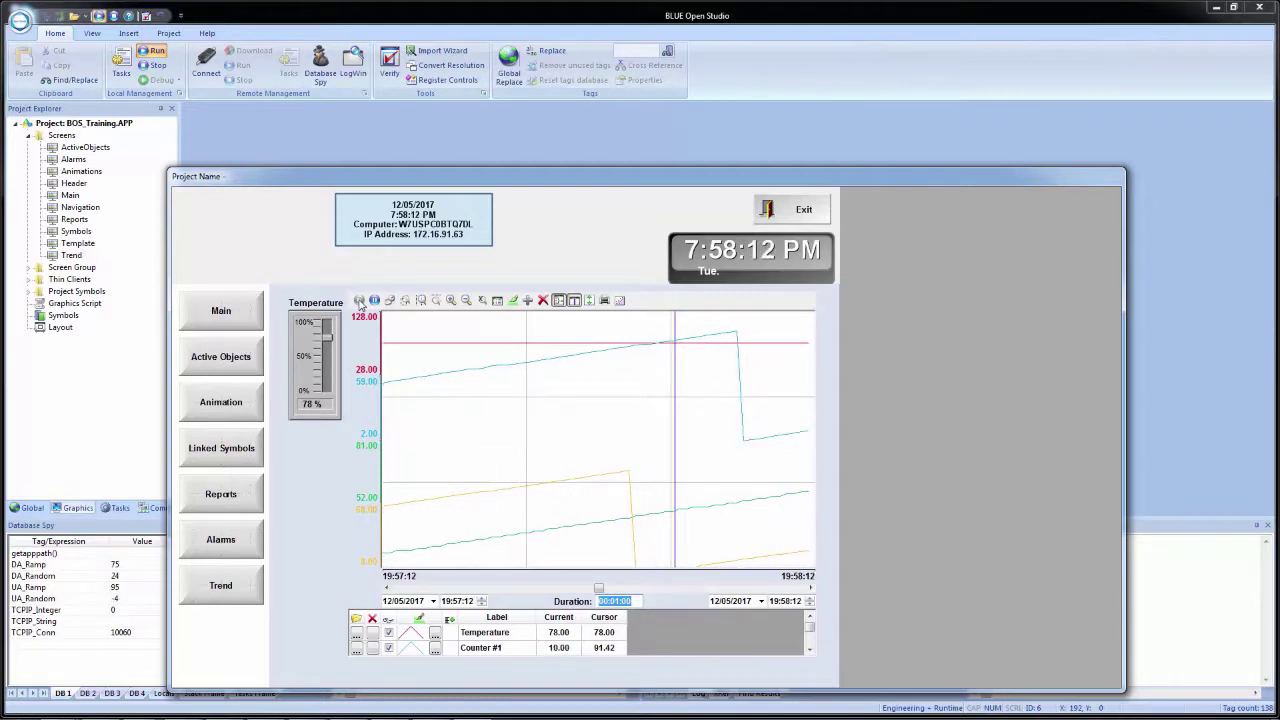
- Review the period type options in the trend's period settings without changing them
left_click(390, 301)
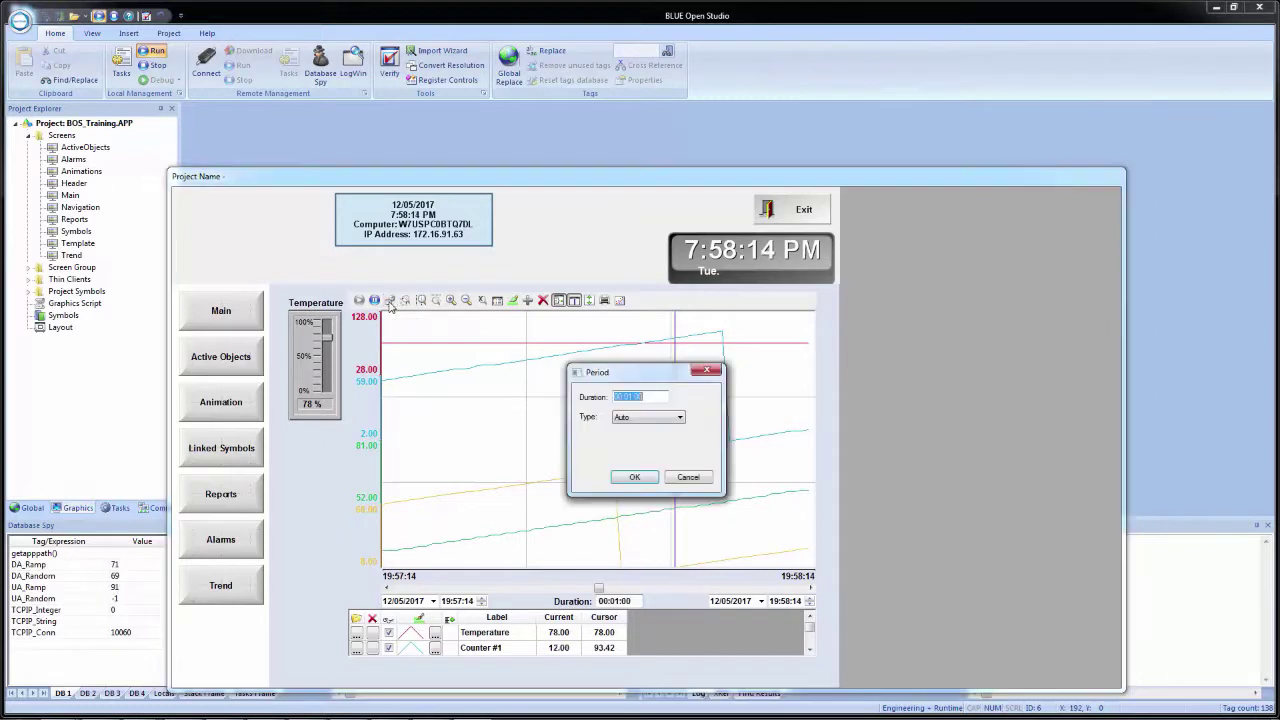
left_click(648, 420)
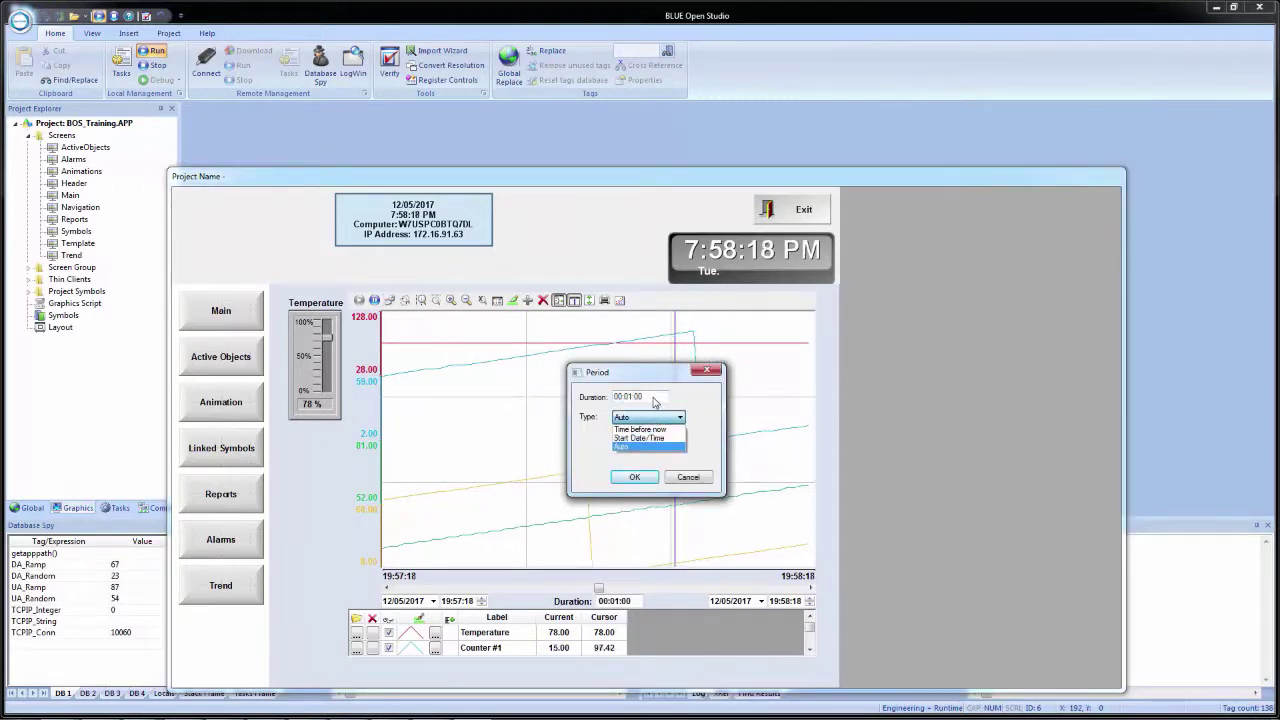
left_click(656, 405)
left_click(659, 420)
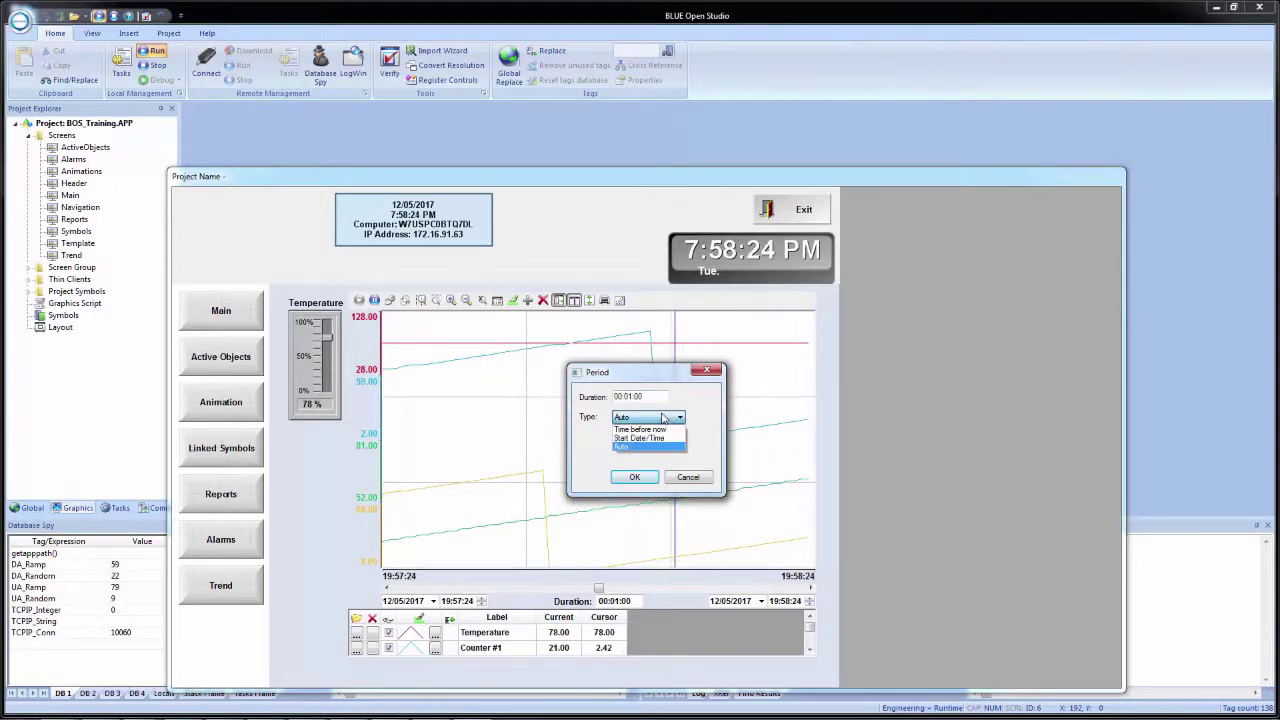
left_click(690, 478)
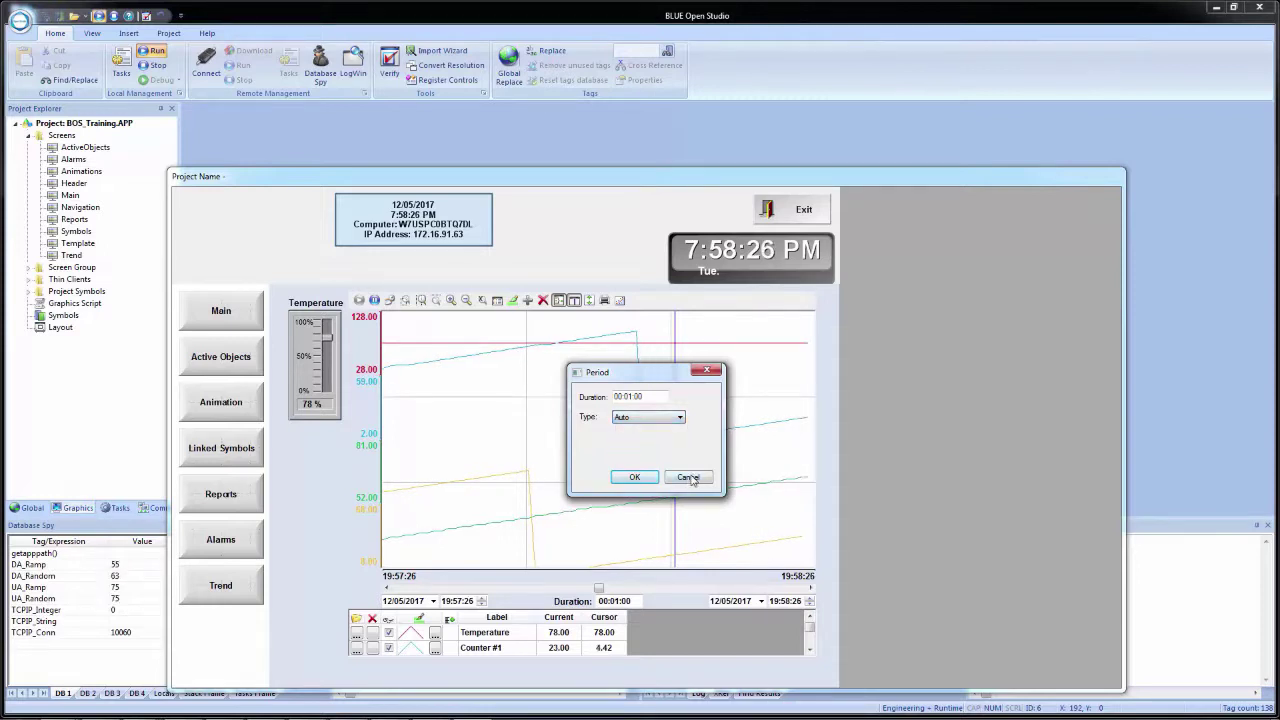
left_click(690, 478)
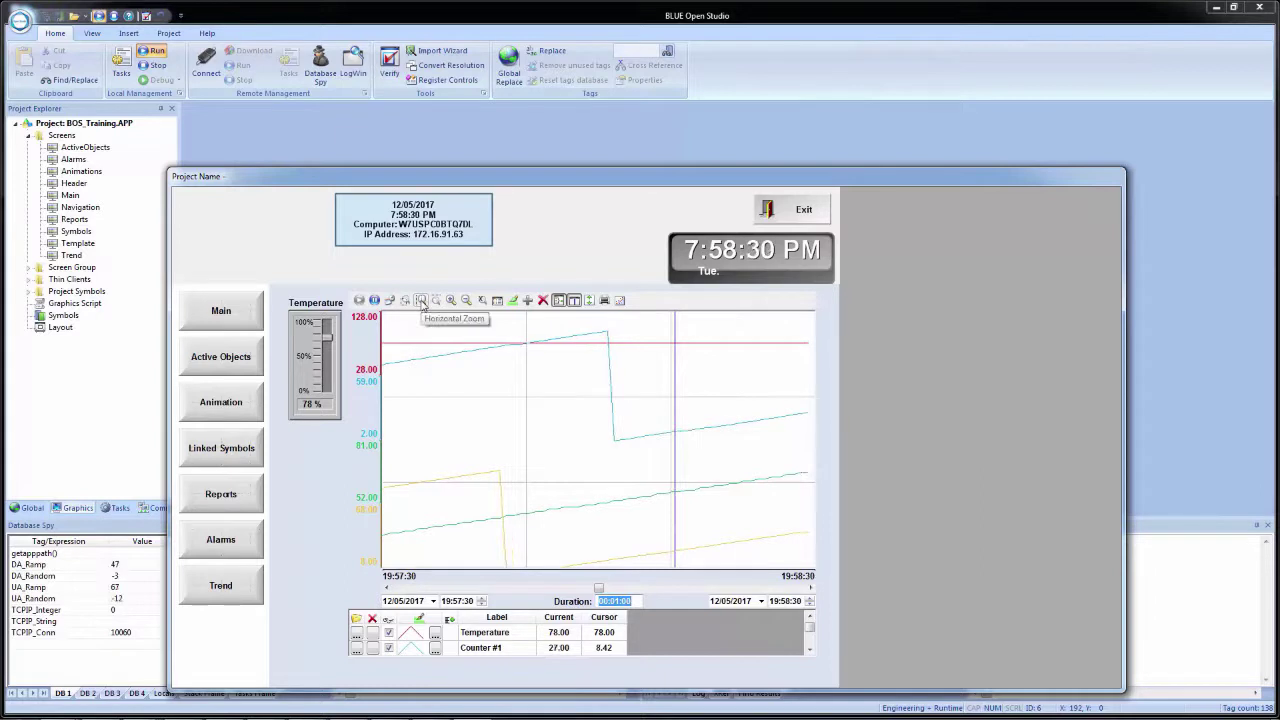
- Try the trend's horizontal zoom and zoom out tools, and cancel the zoom to restore the original scale
left_click(421, 302)
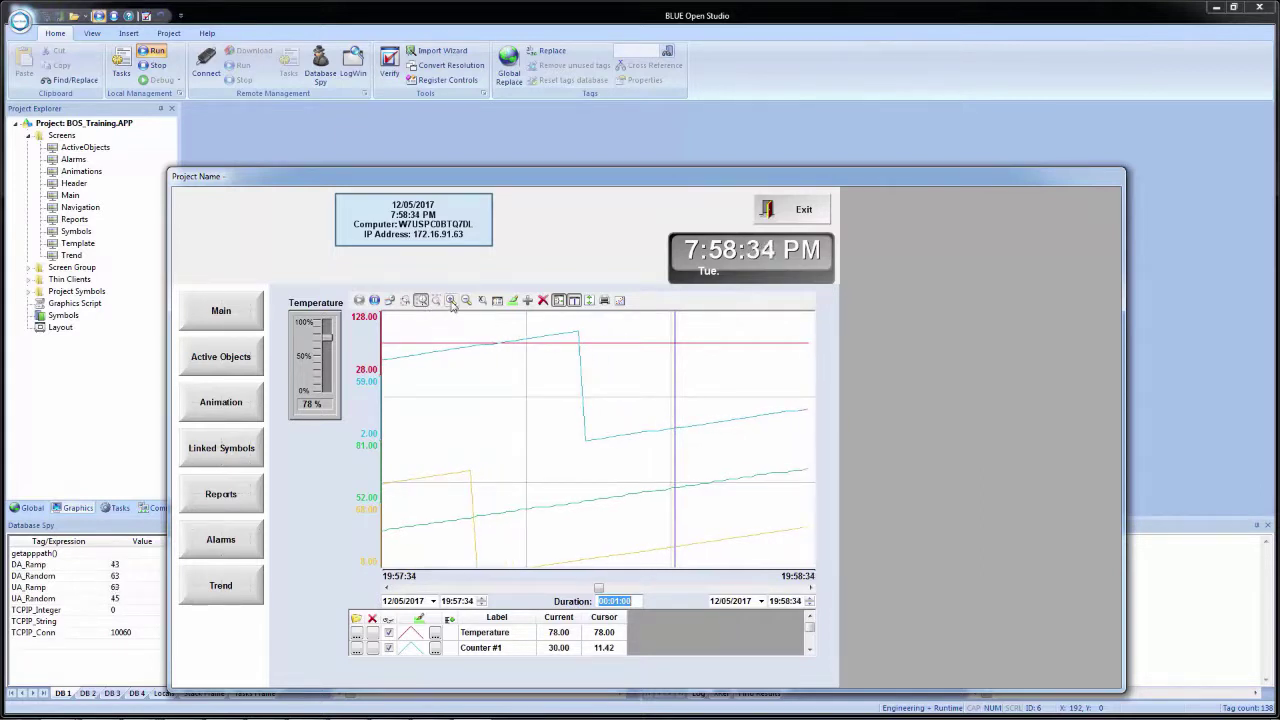
left_click(466, 301)
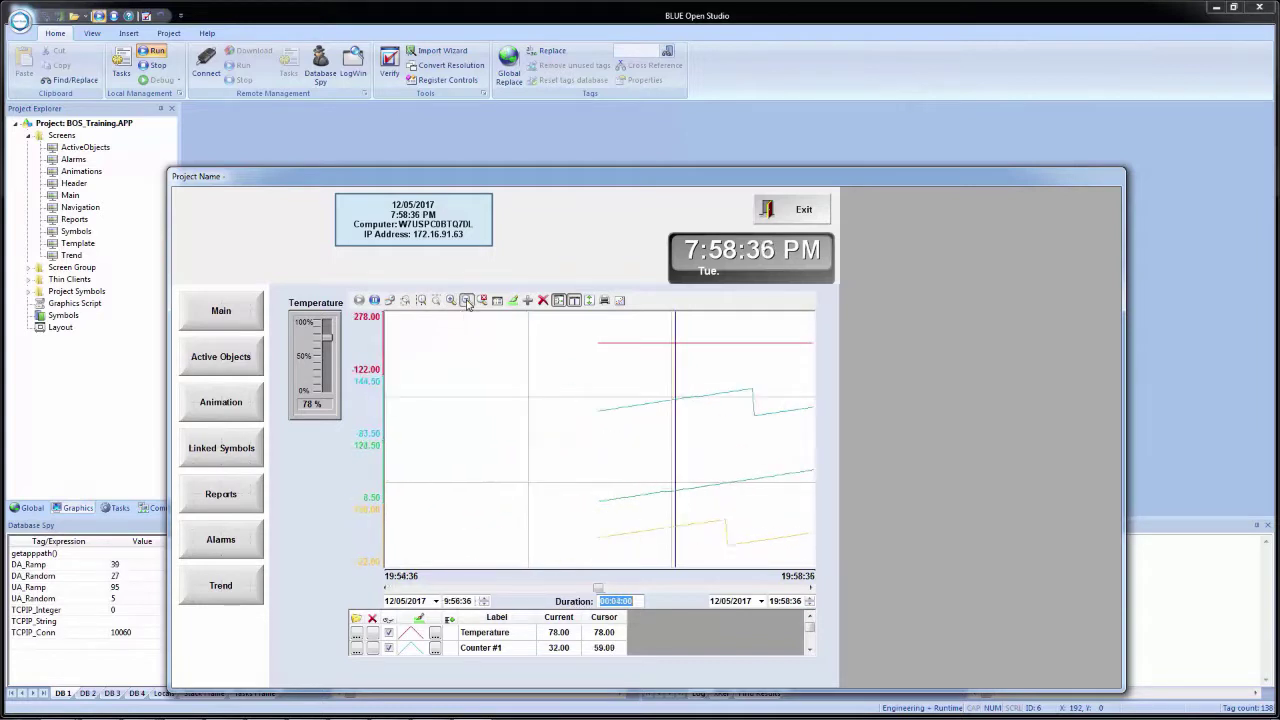
left_click(483, 301)
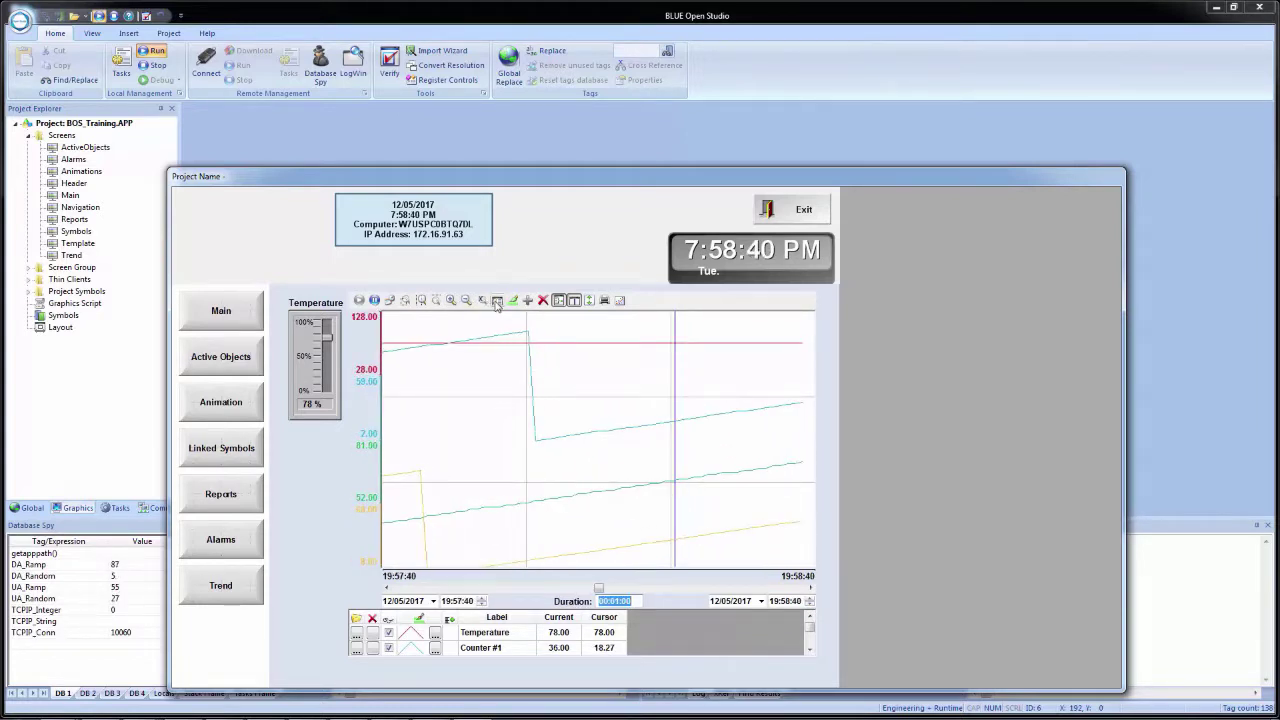
- Examine the legend column options and the Temperature pen's style settings without changing anything
left_click(497, 301)
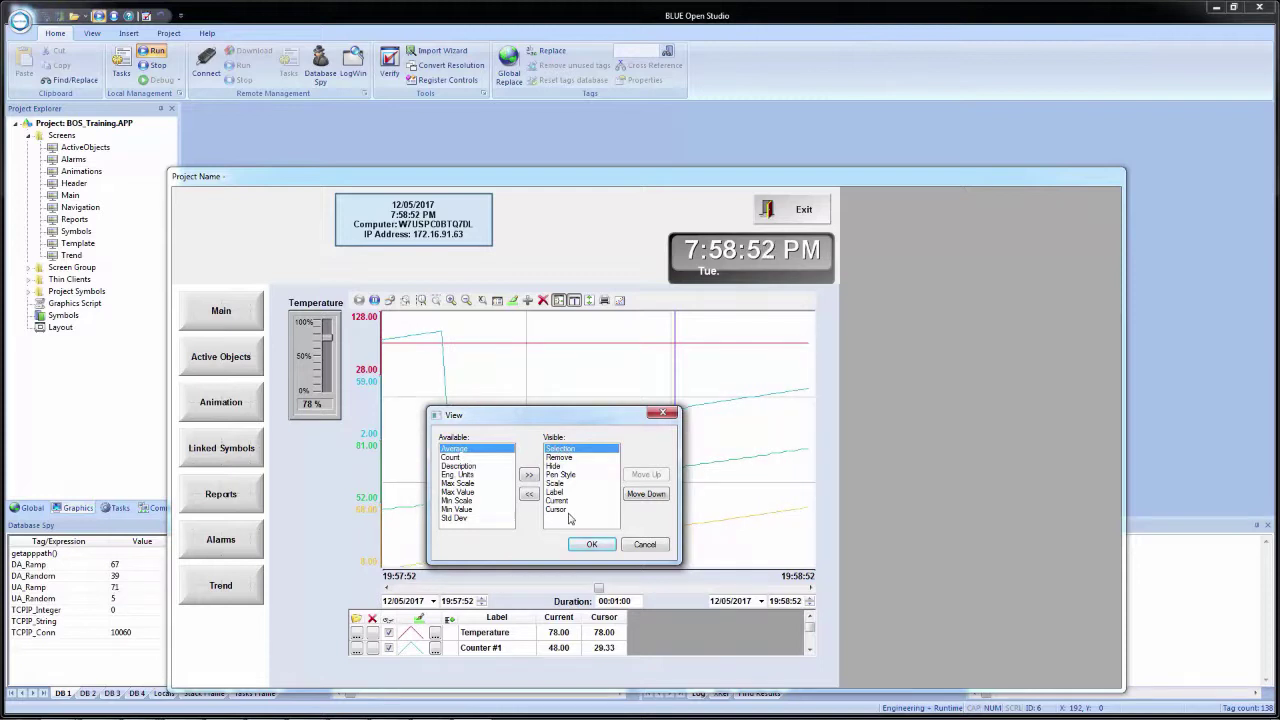
left_click(644, 546)
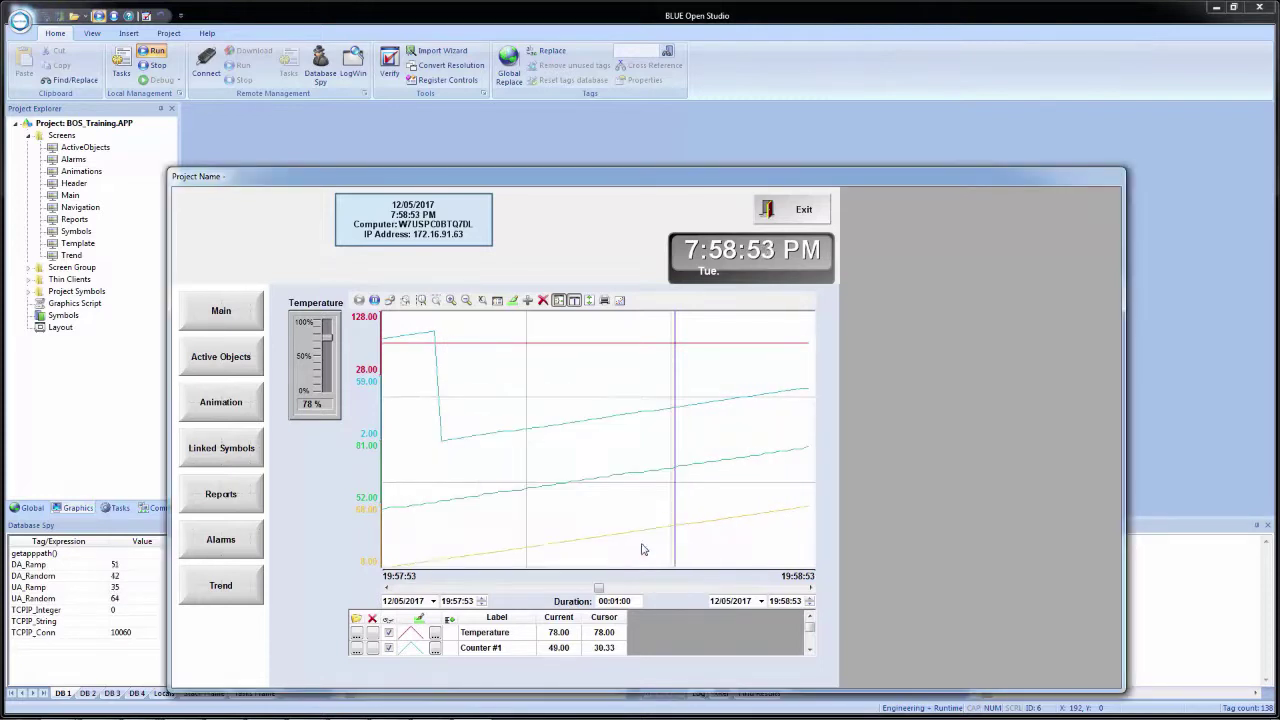
left_click(512, 301)
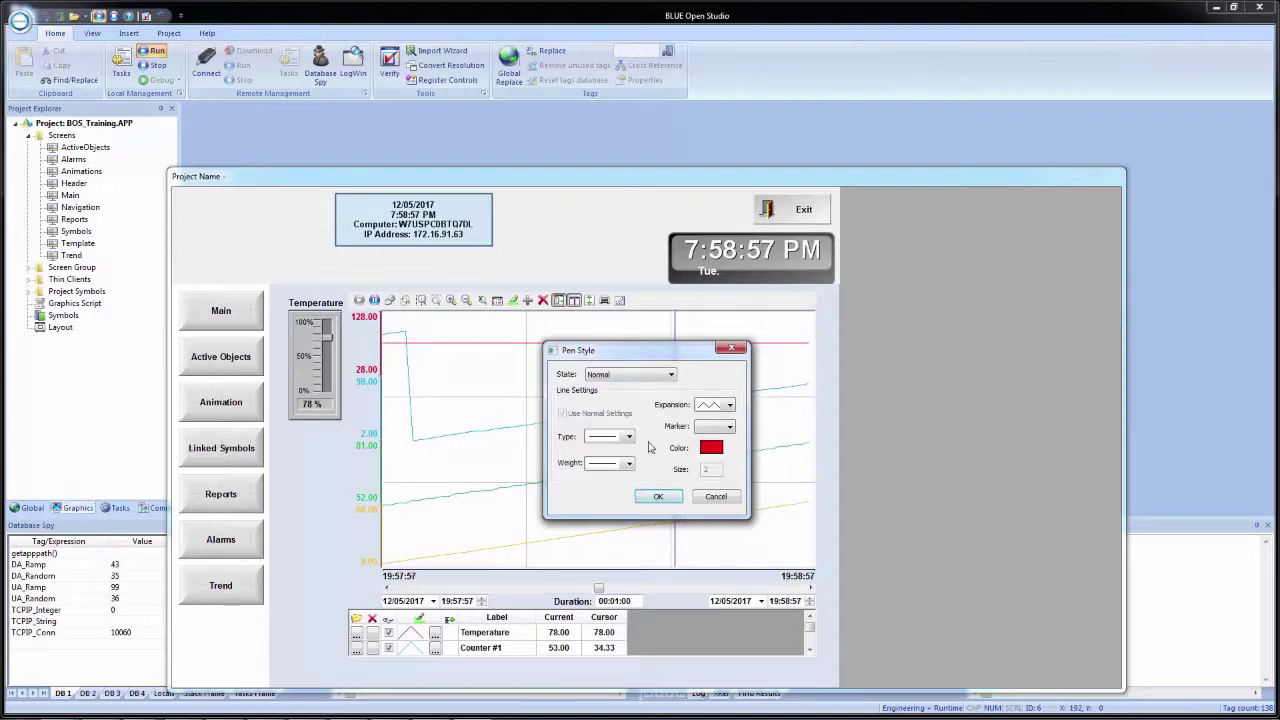
left_click(716, 496)
left_click(489, 633)
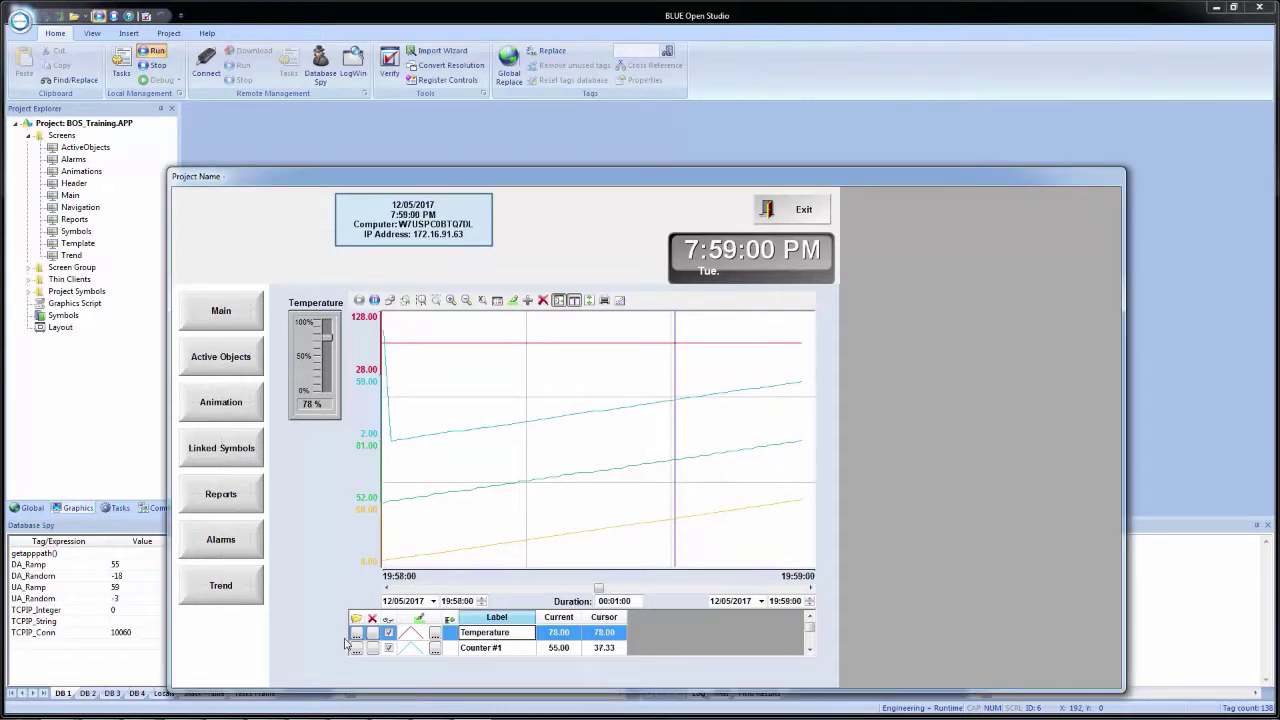
left_click(435, 636)
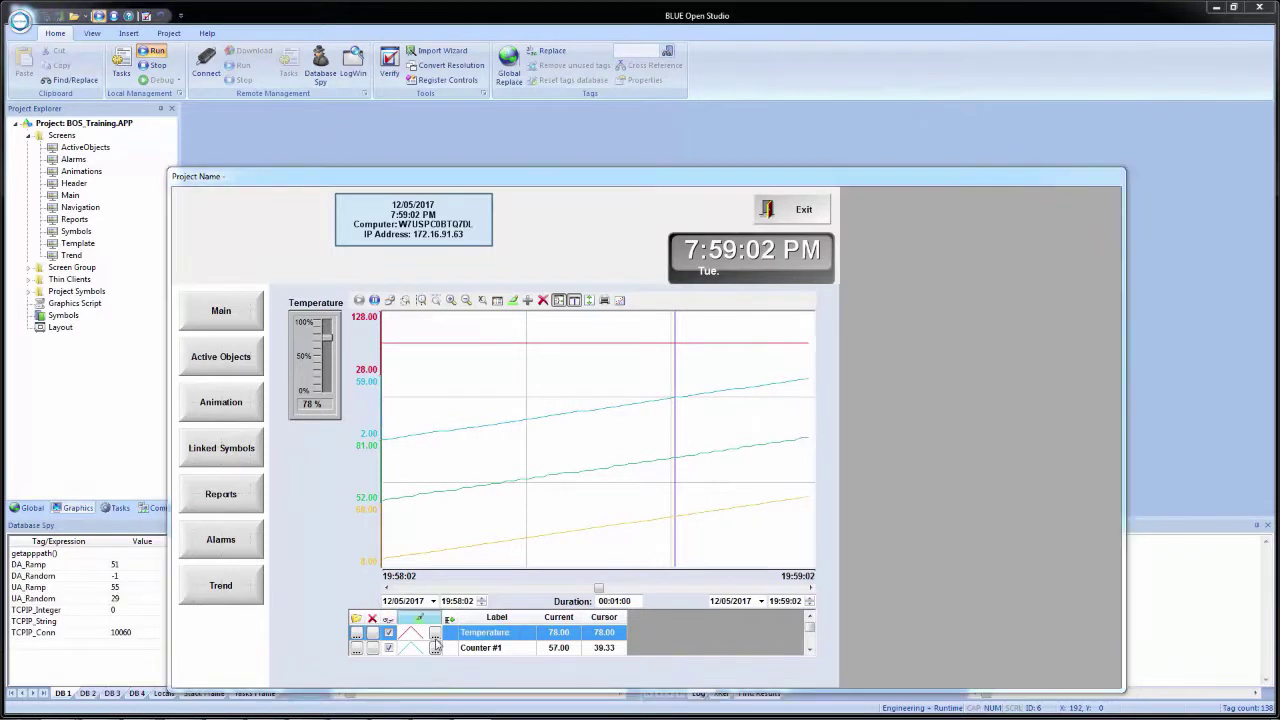
left_click(717, 500)
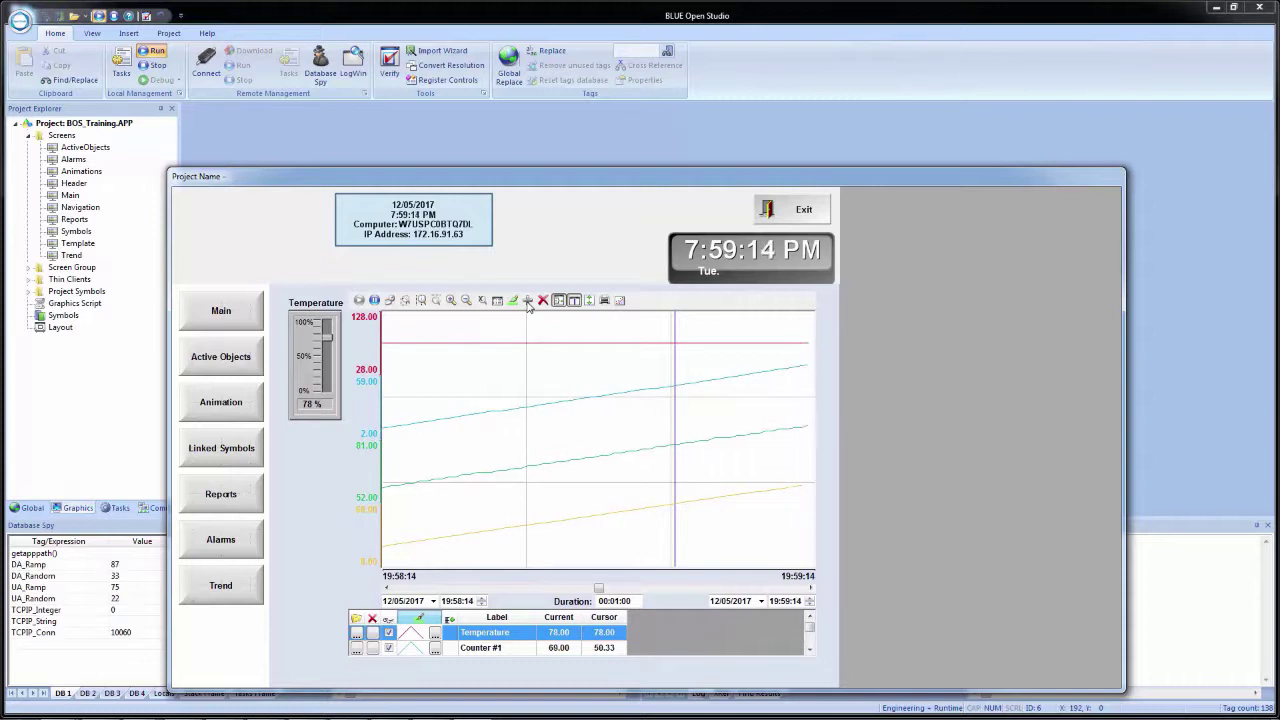
- Remove all pens from the trend
left_click(543, 302)
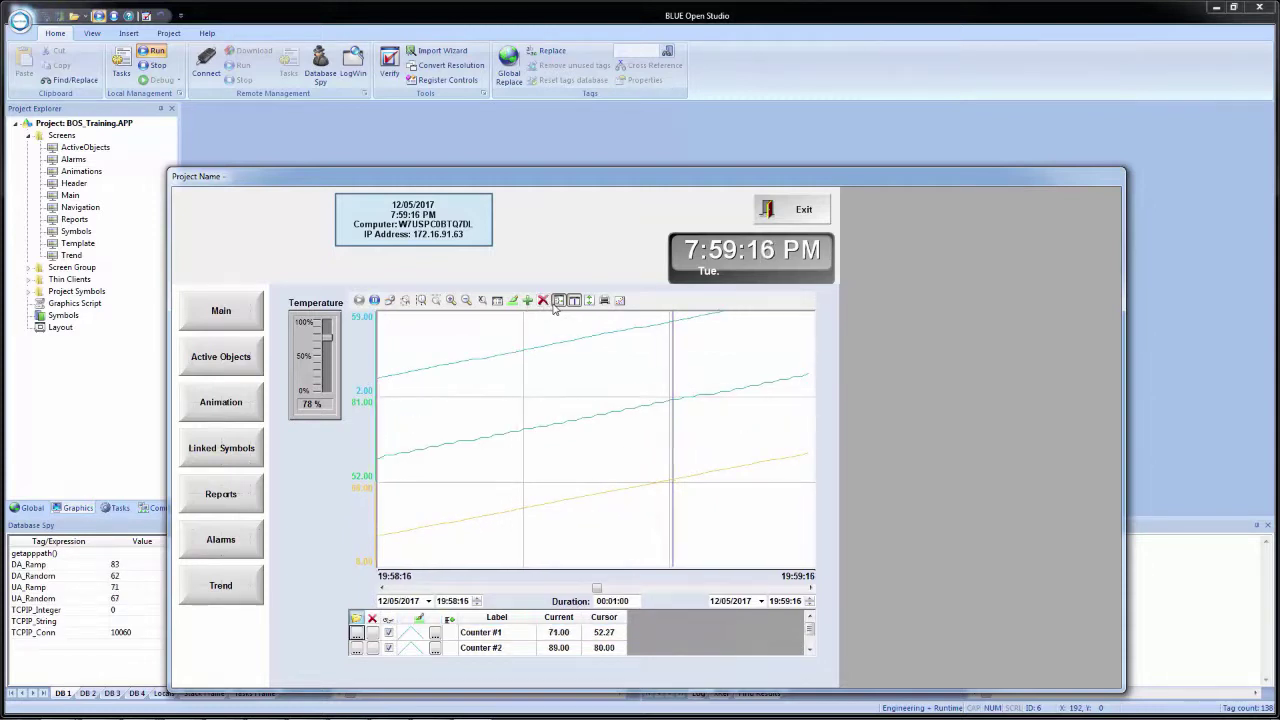
left_click(543, 301)
left_click(543, 301)
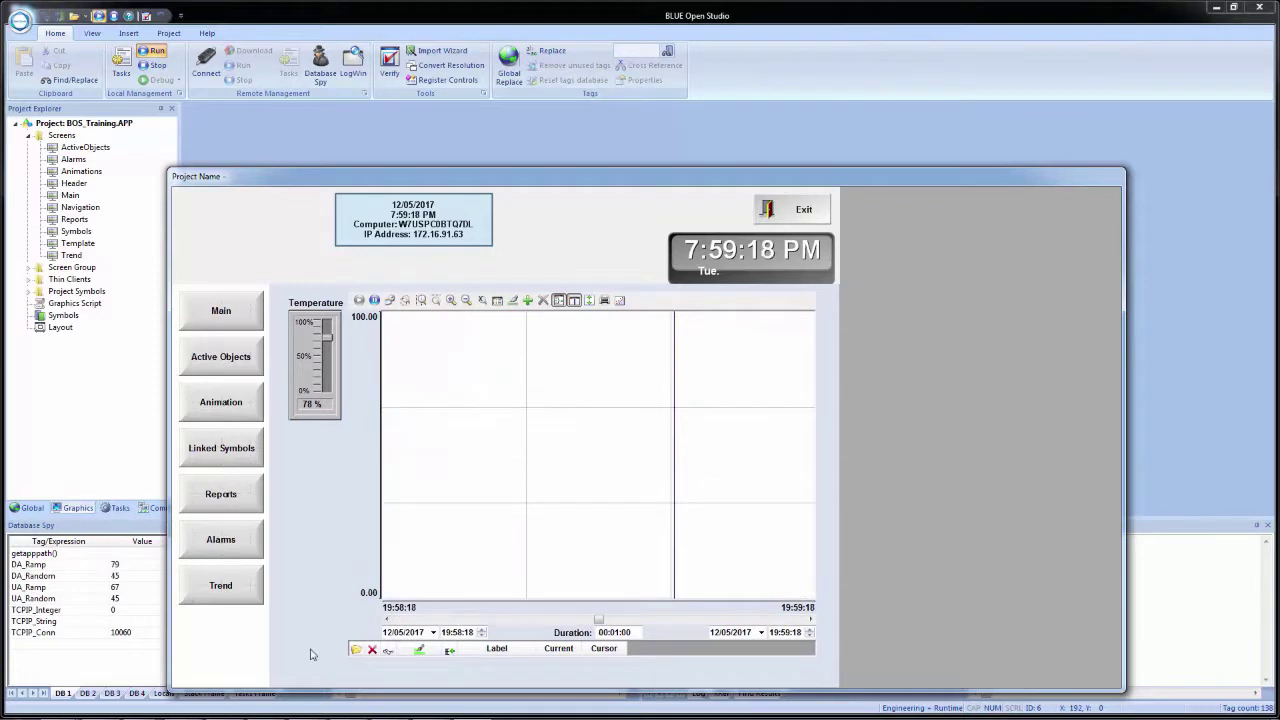
- Add the Temperature and Counter #1 points back to the trend
left_click(528, 300)
left_click(517, 413)
left_click(798, 361)
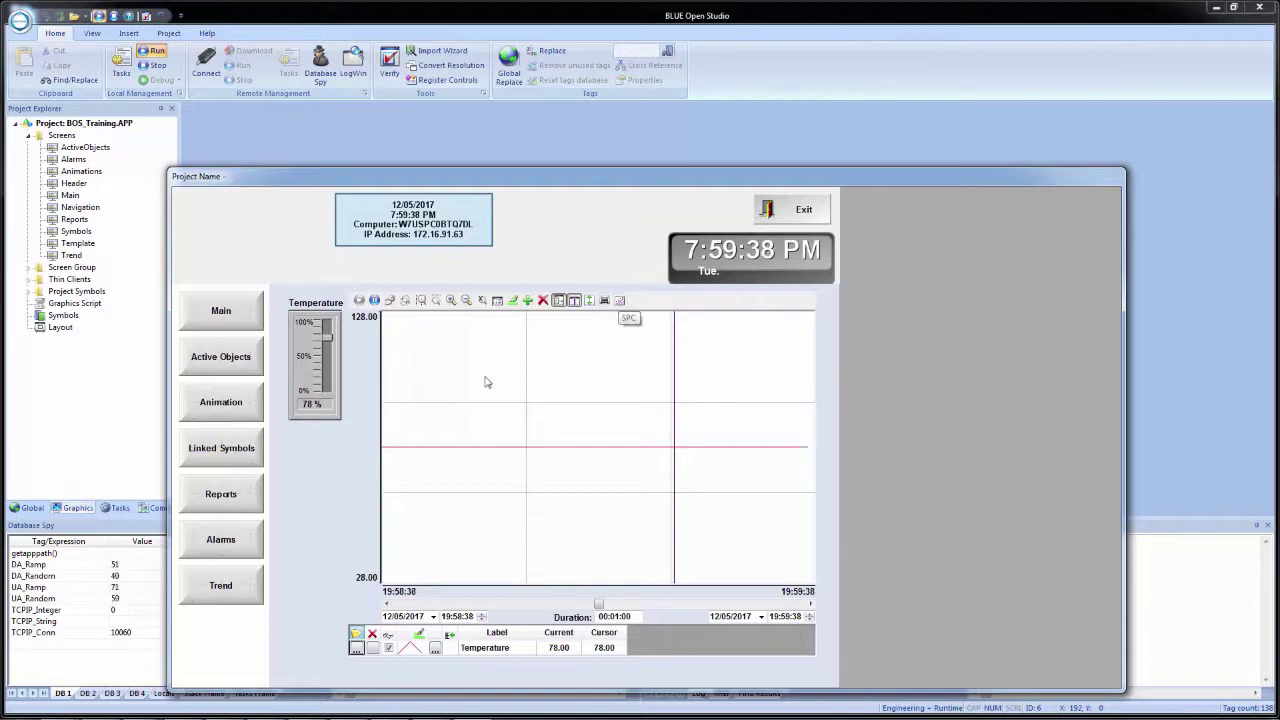
left_click(527, 300)
left_click(515, 420)
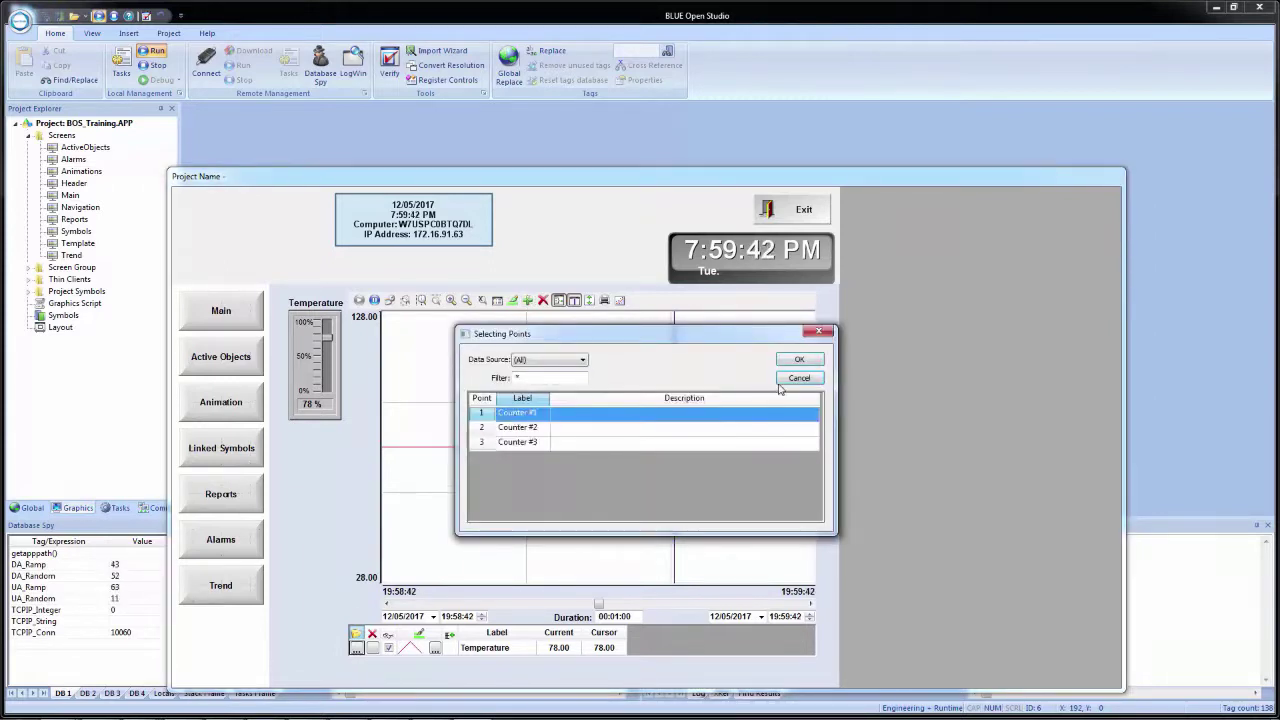
left_click(800, 361)
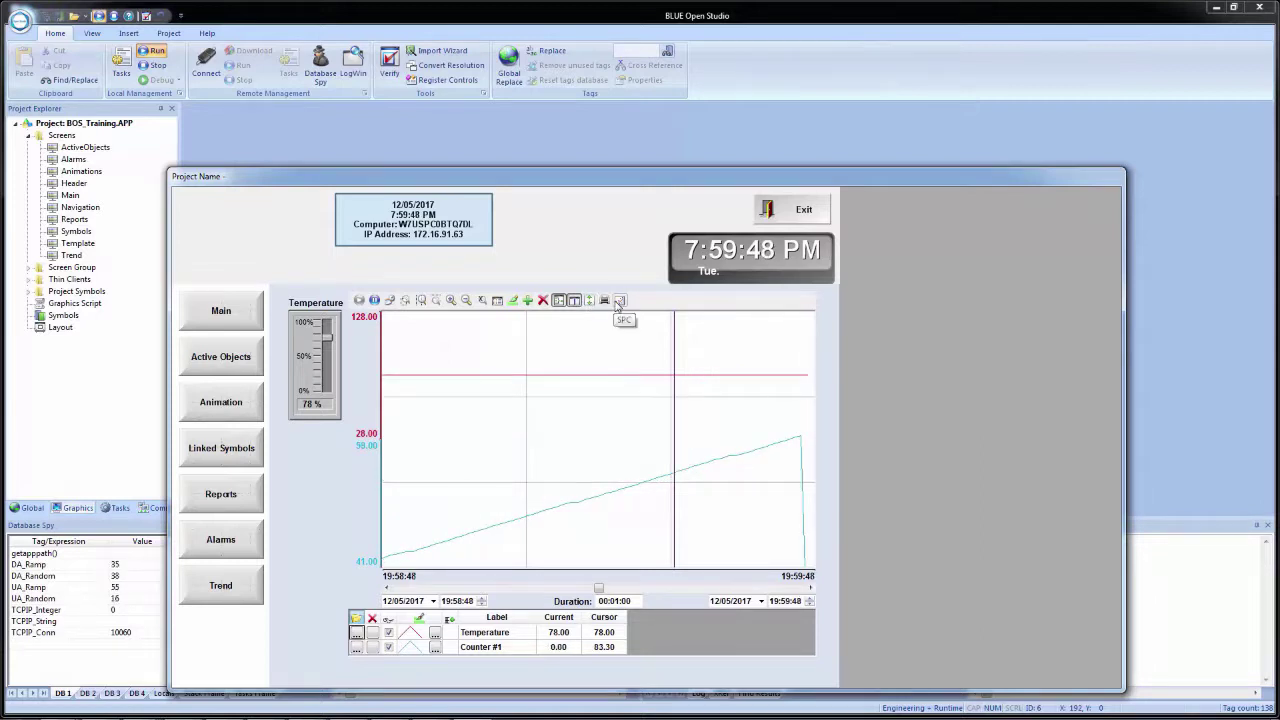
- Show the SPC average, min/max and standard deviation on the trend as lines, and lower the Temperature slider to about 14%
left_click(619, 301)
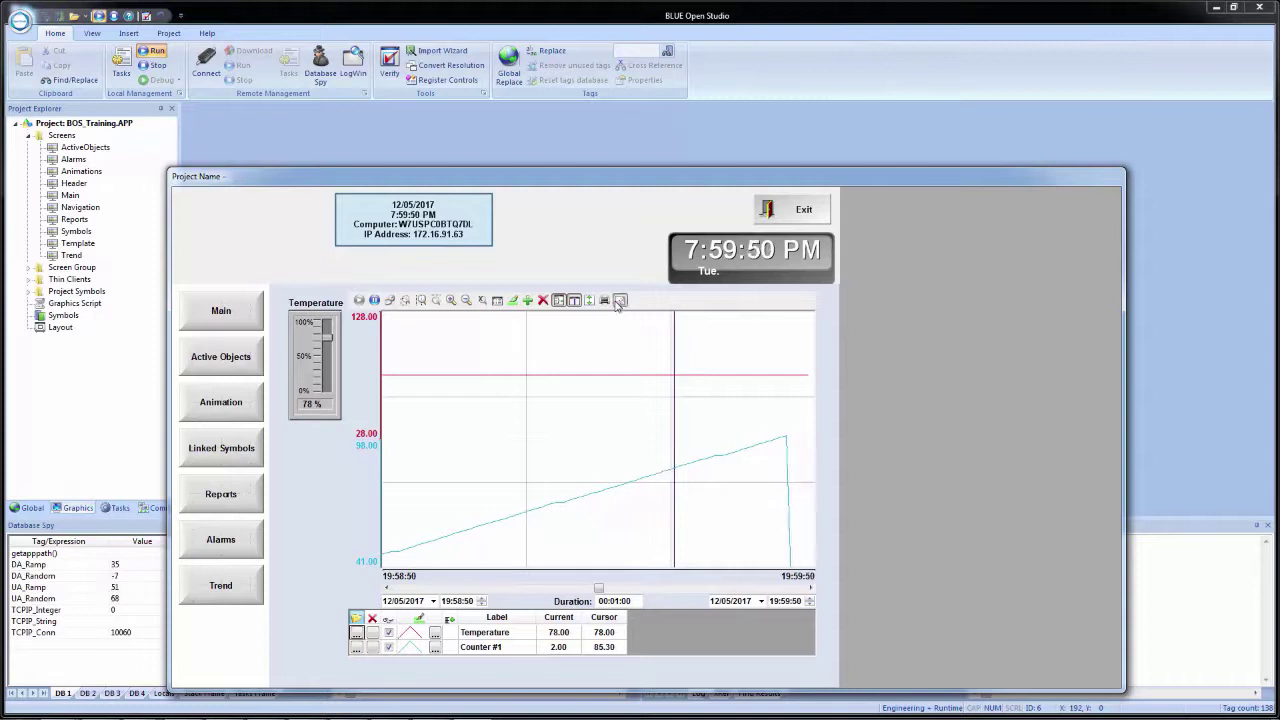
left_click(550, 382)
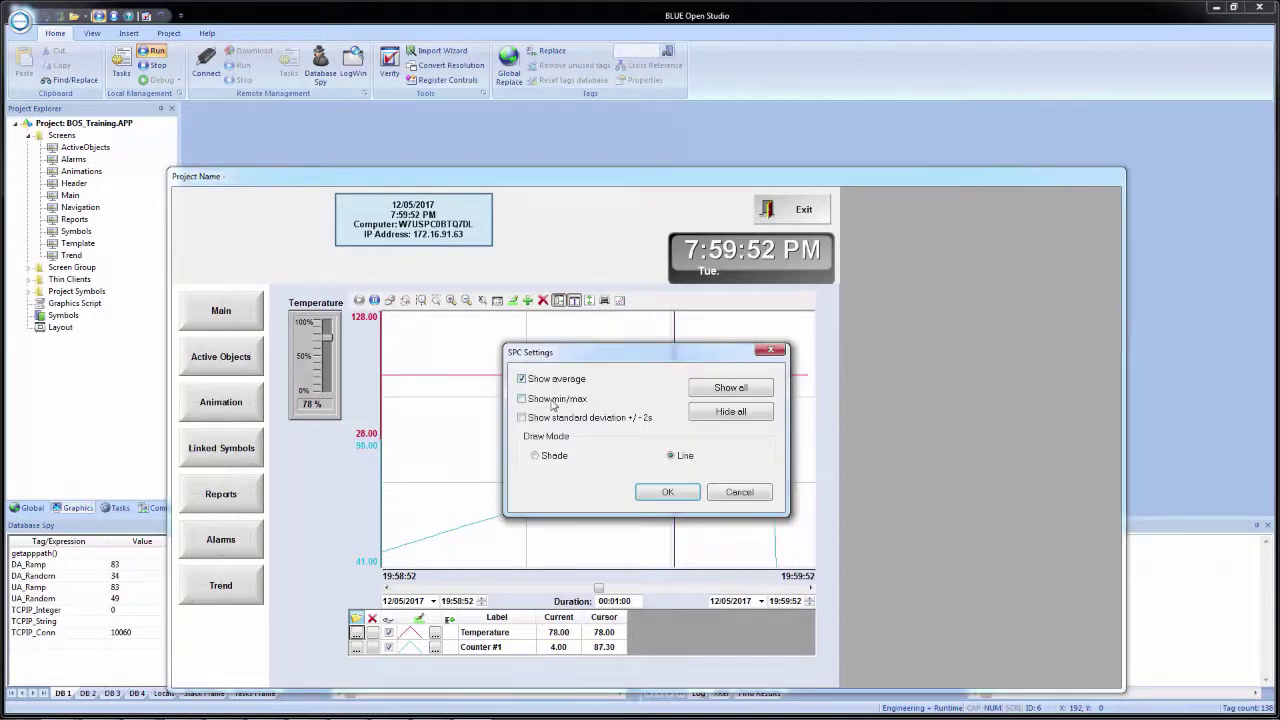
left_click(555, 400)
left_click(556, 420)
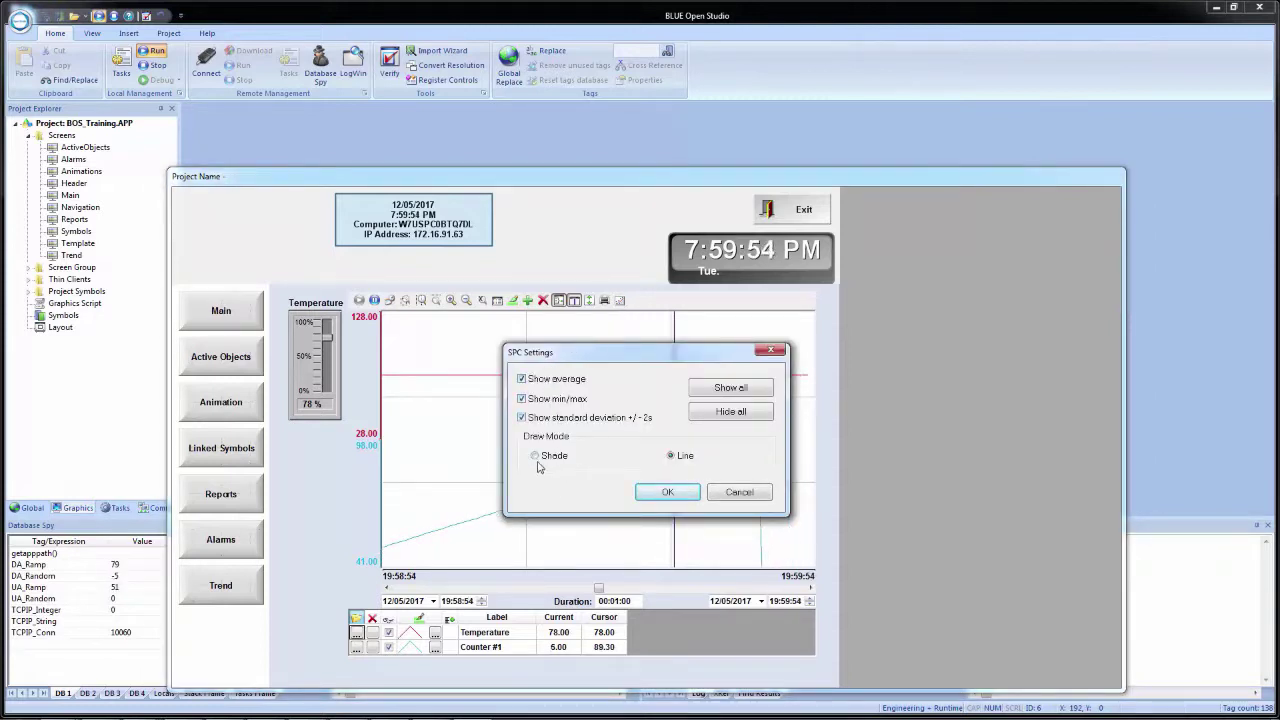
left_click(660, 491)
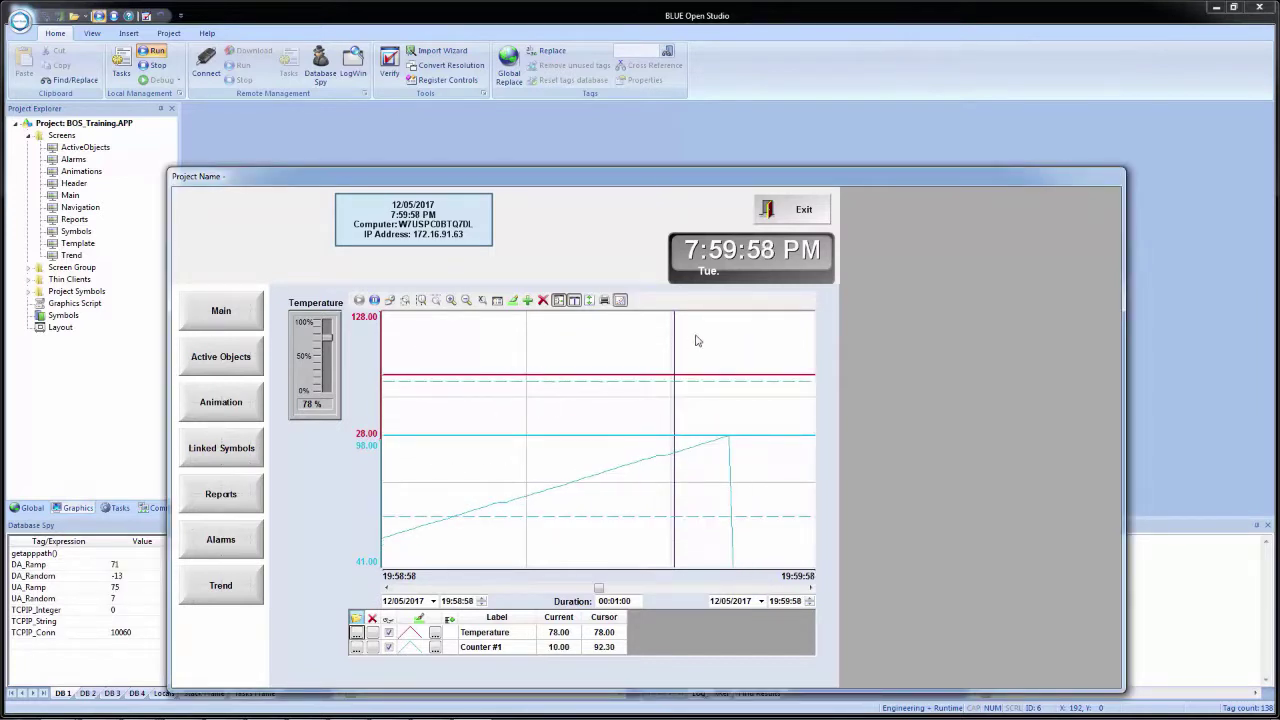
left_click_drag(326, 333, 314, 381)
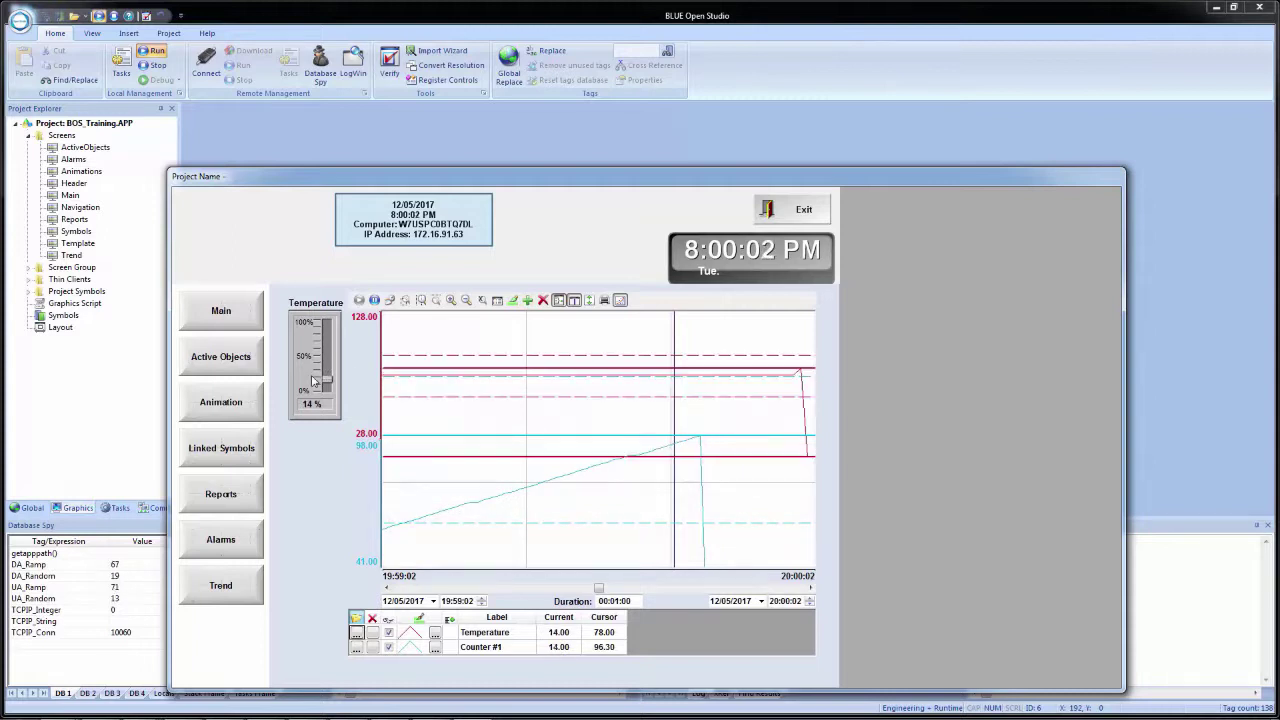
- Change the SPC draw mode from lines to Shade
left_click(620, 300)
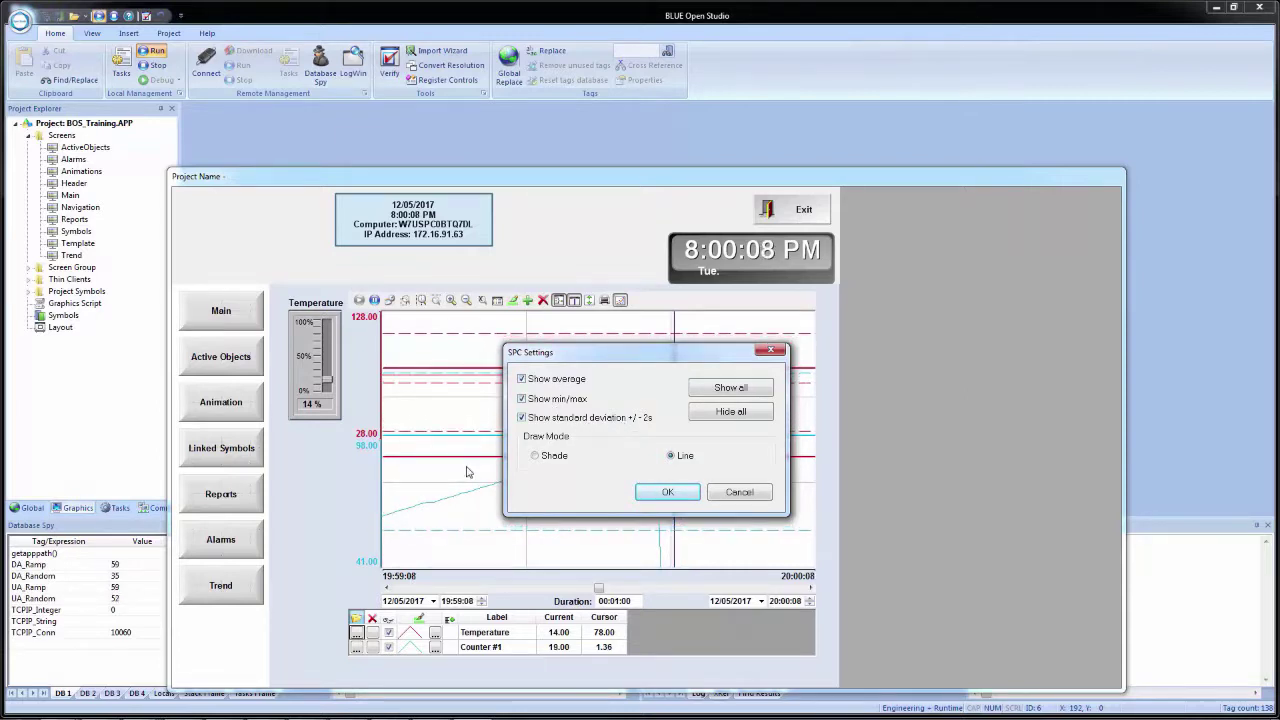
left_click(535, 456)
left_click(667, 493)
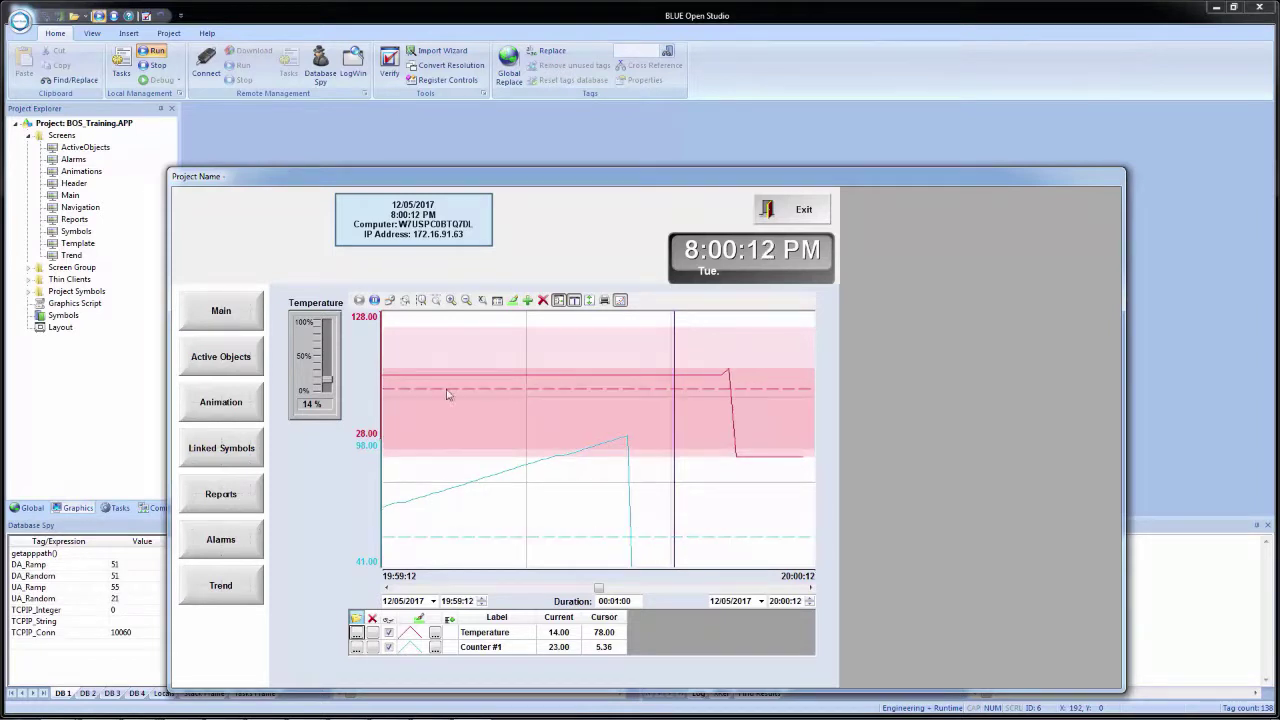
- Hide all SPC statistics on the trend and hide the Temperature pen through its legend row
left_click(619, 300)
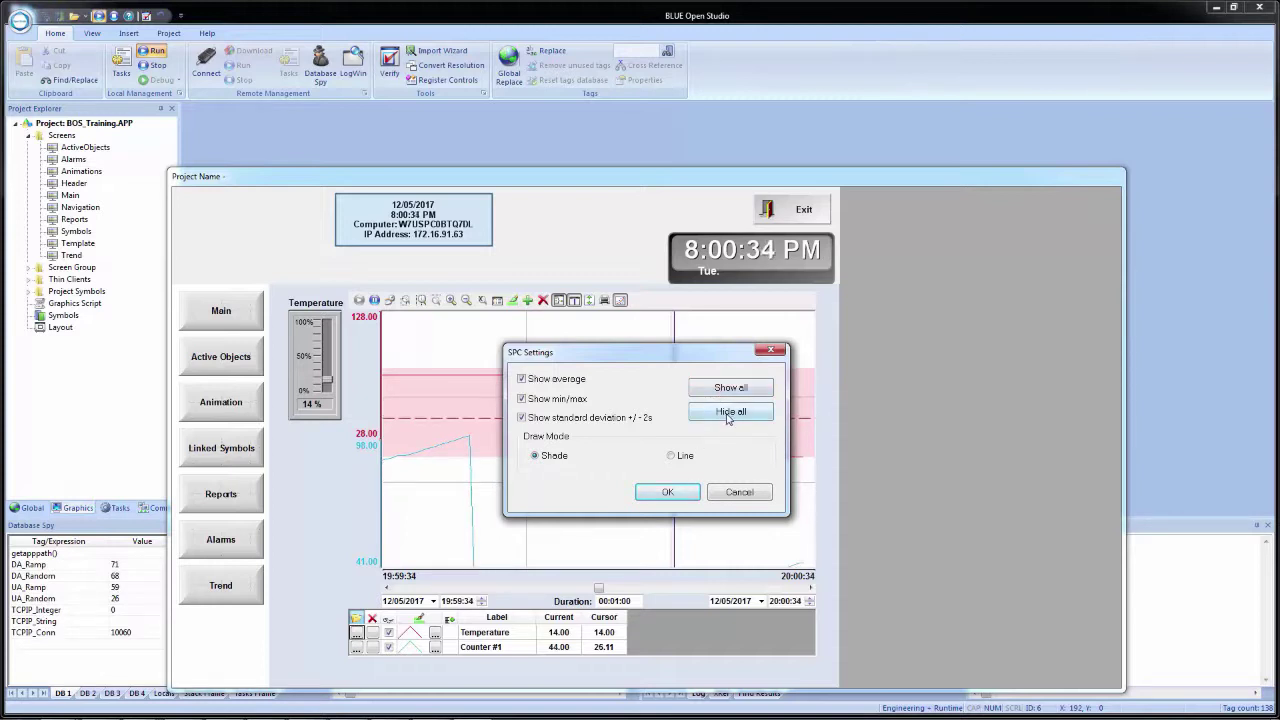
left_click(730, 415)
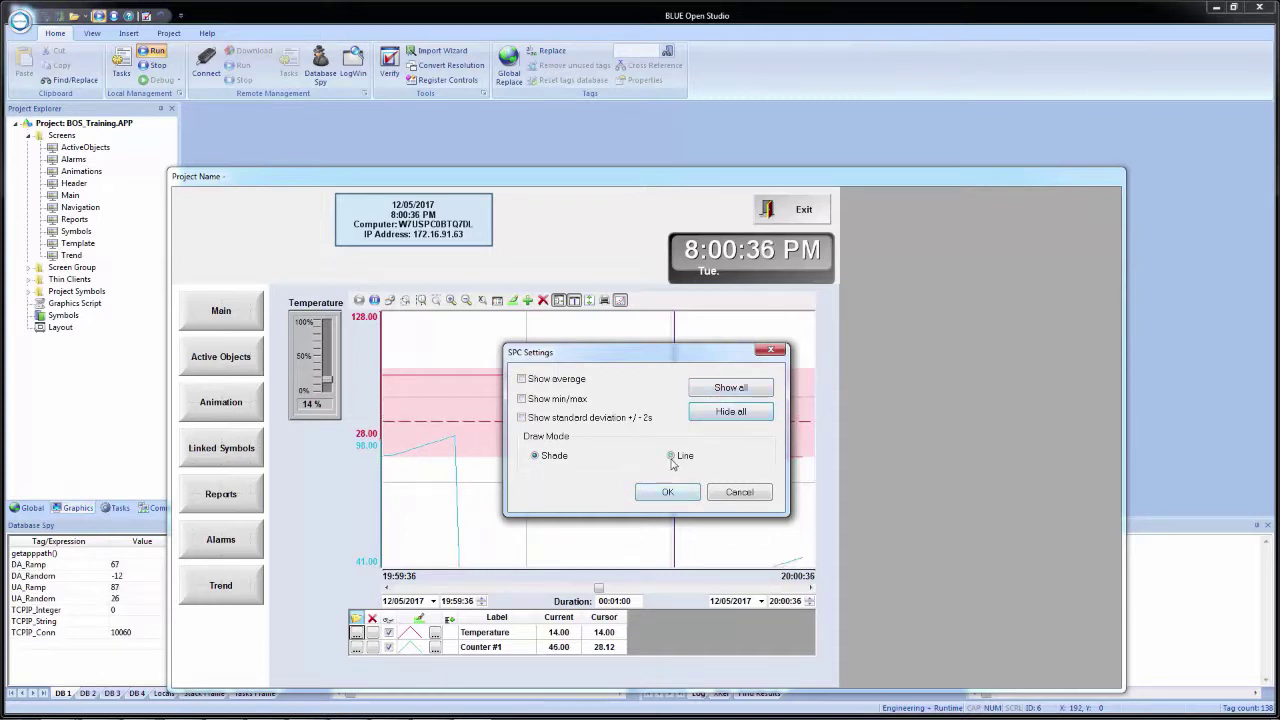
left_click(667, 492)
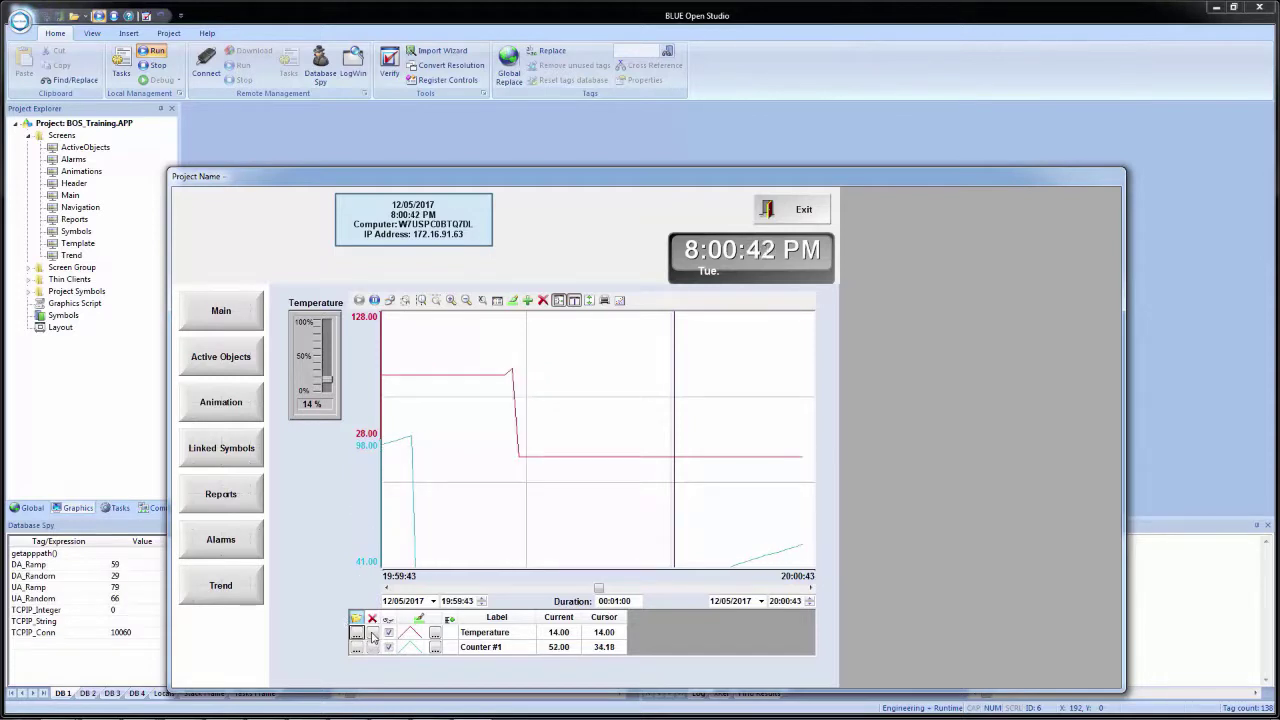
left_click(389, 632)
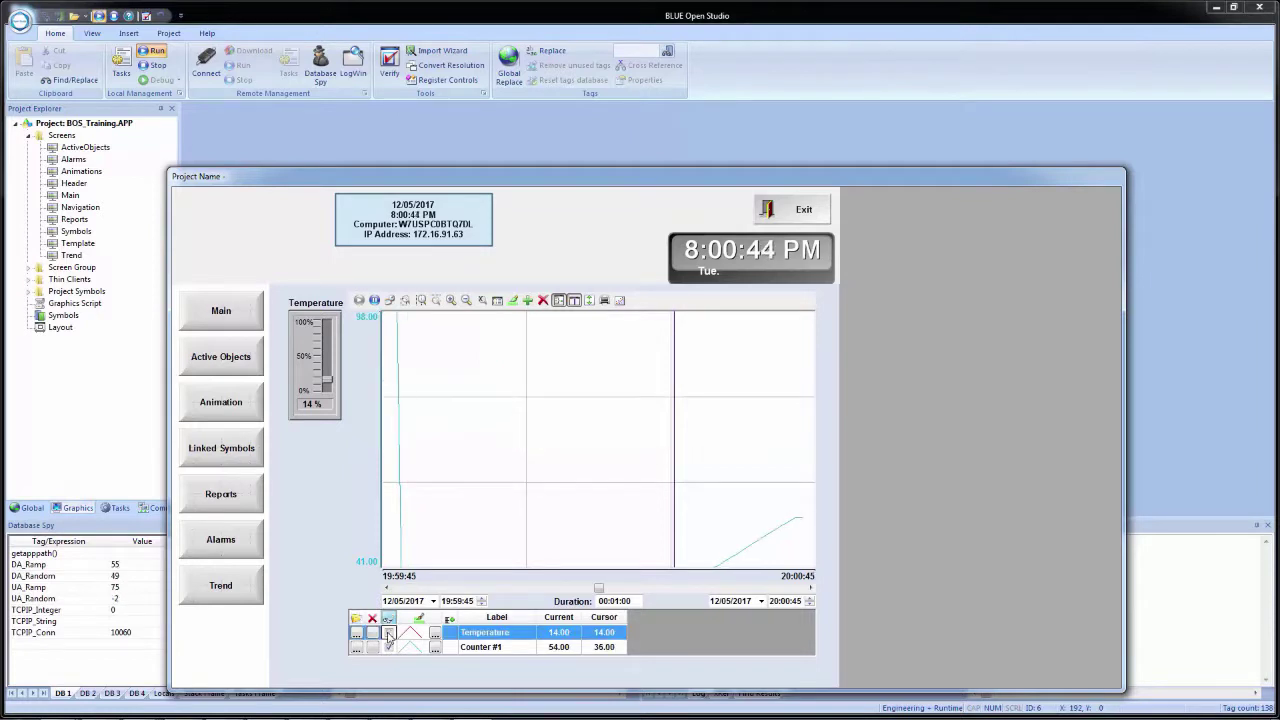
- Show the Temperature pen again through its legend row and view its Pen Style settings without changing them
left_click(389, 632)
left_click(389, 632)
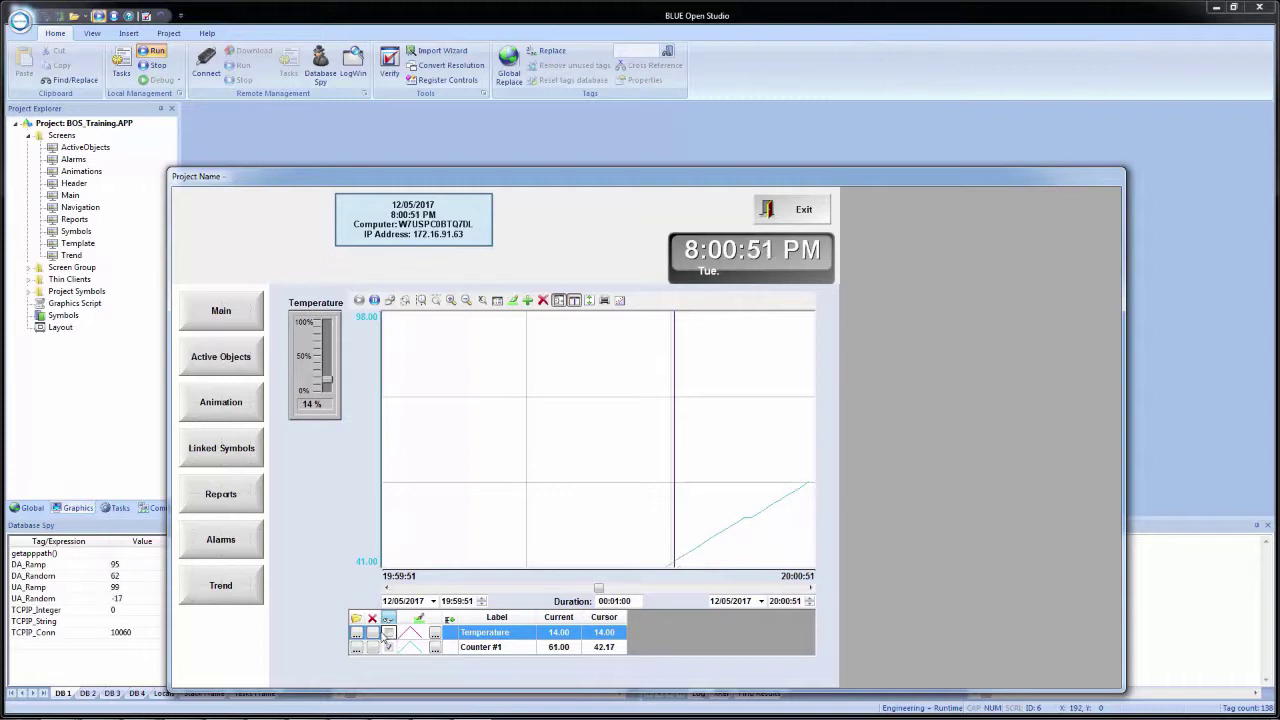
left_click(389, 633)
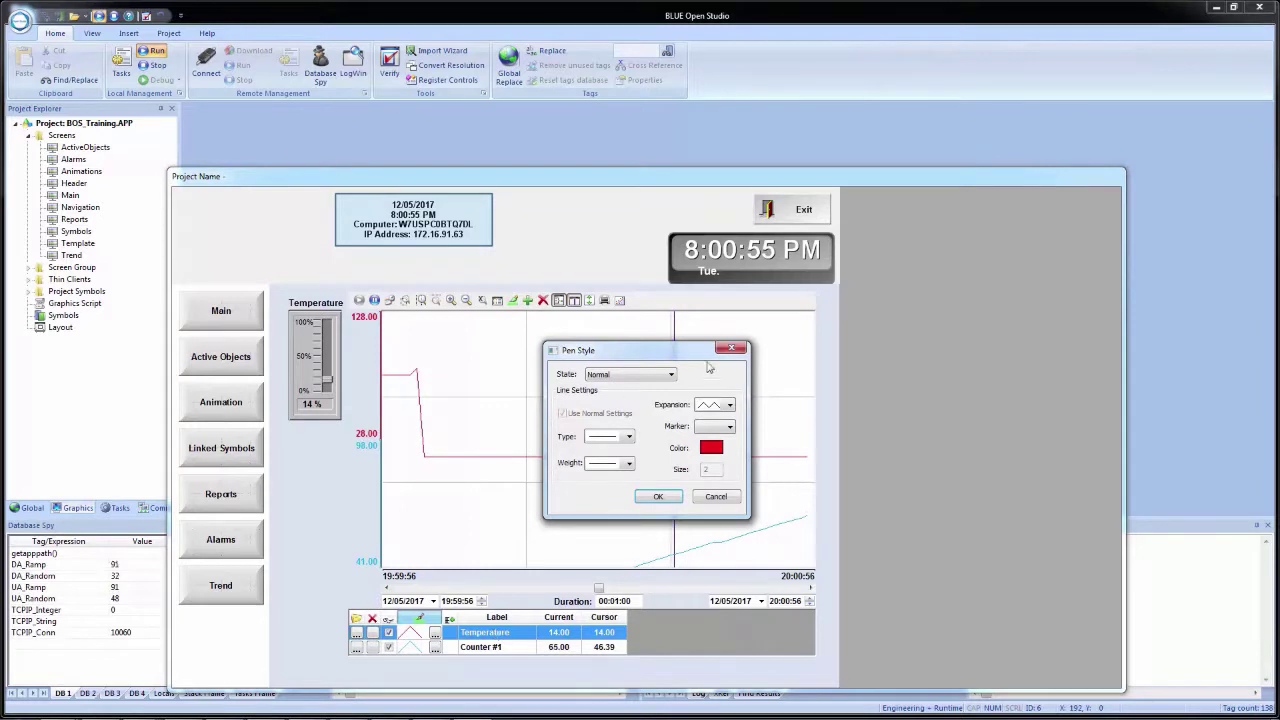
left_click(731, 348)
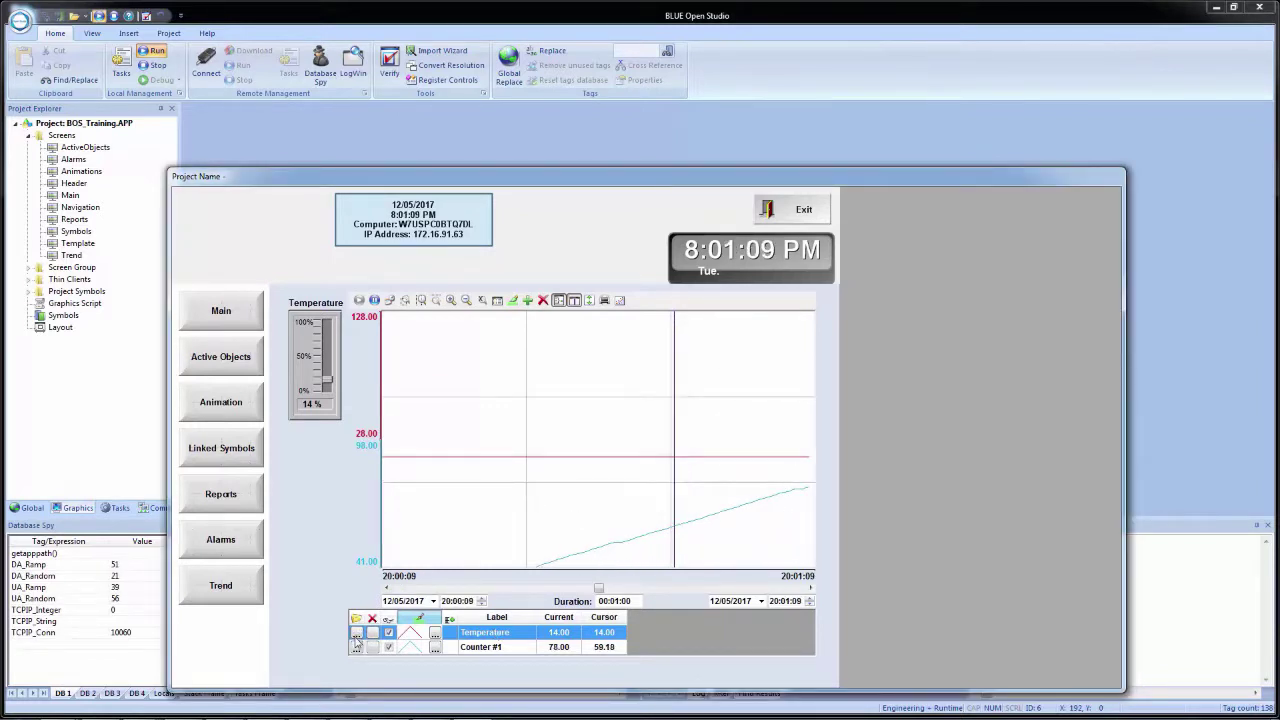
- Replace the Temperature point in the first legend row with Counter #2 and auto-scale the trend's vertical axes
left_click(356, 640)
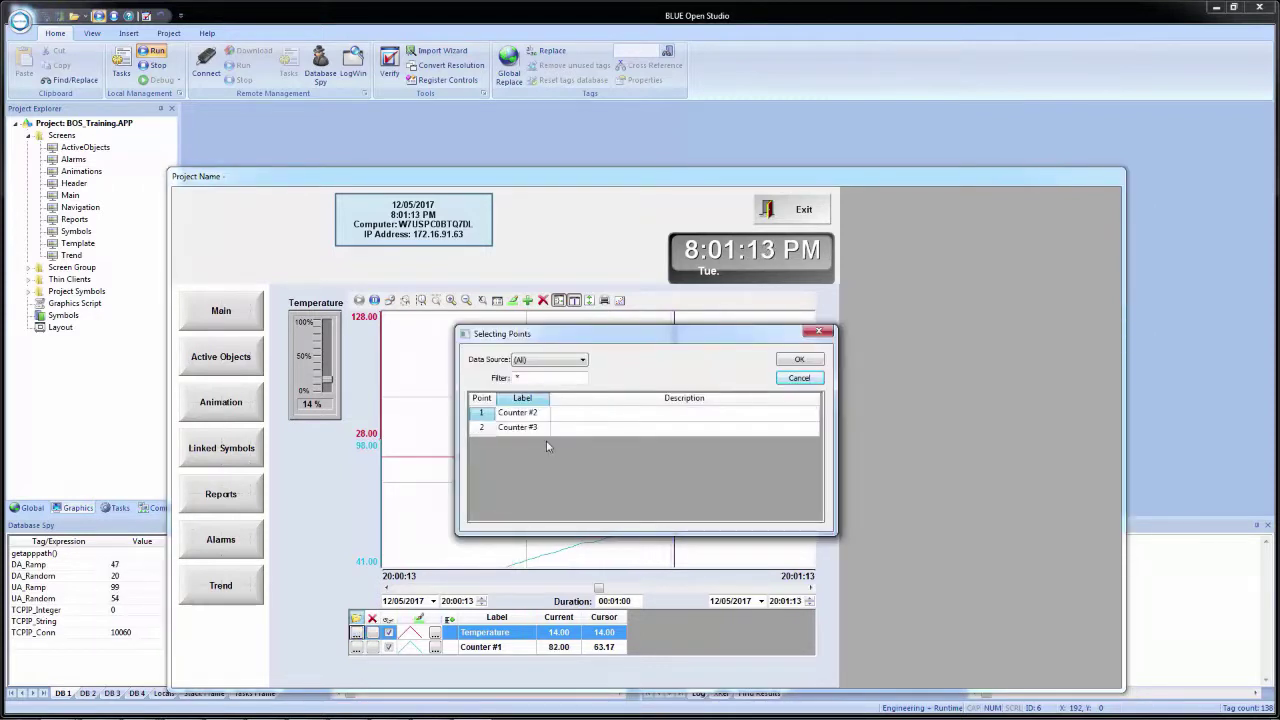
left_click(803, 380)
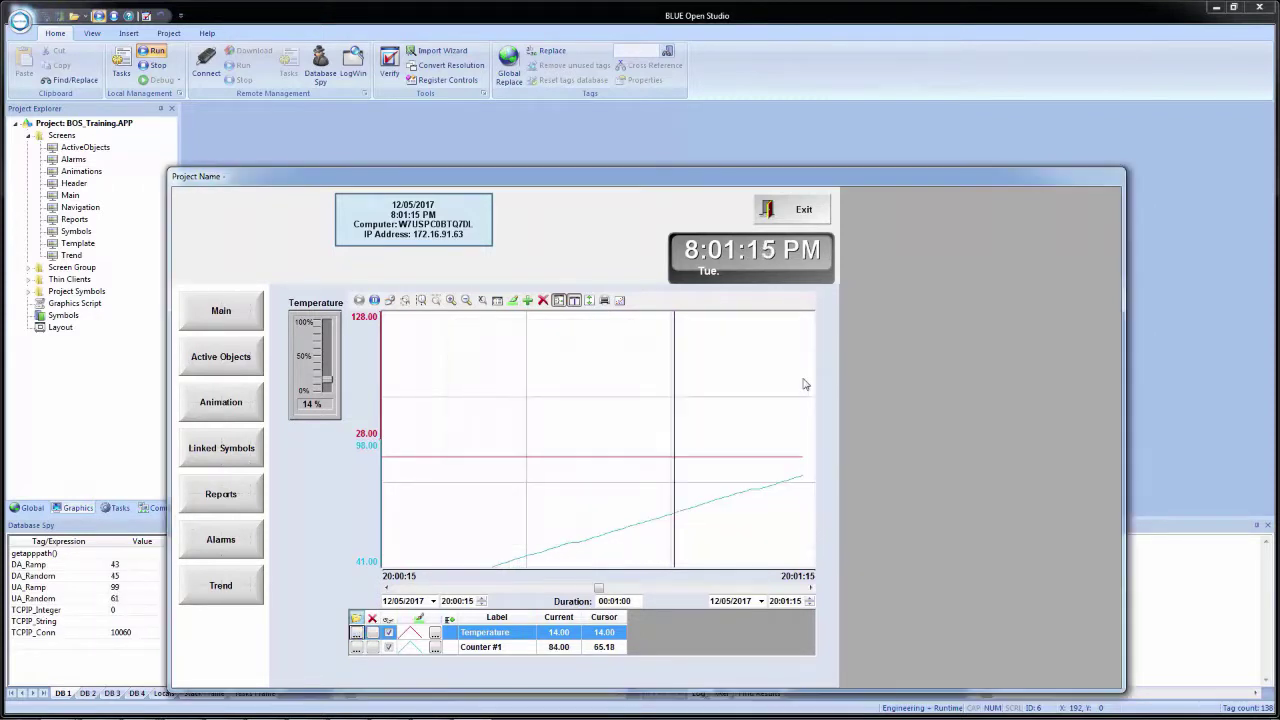
left_click(356, 634)
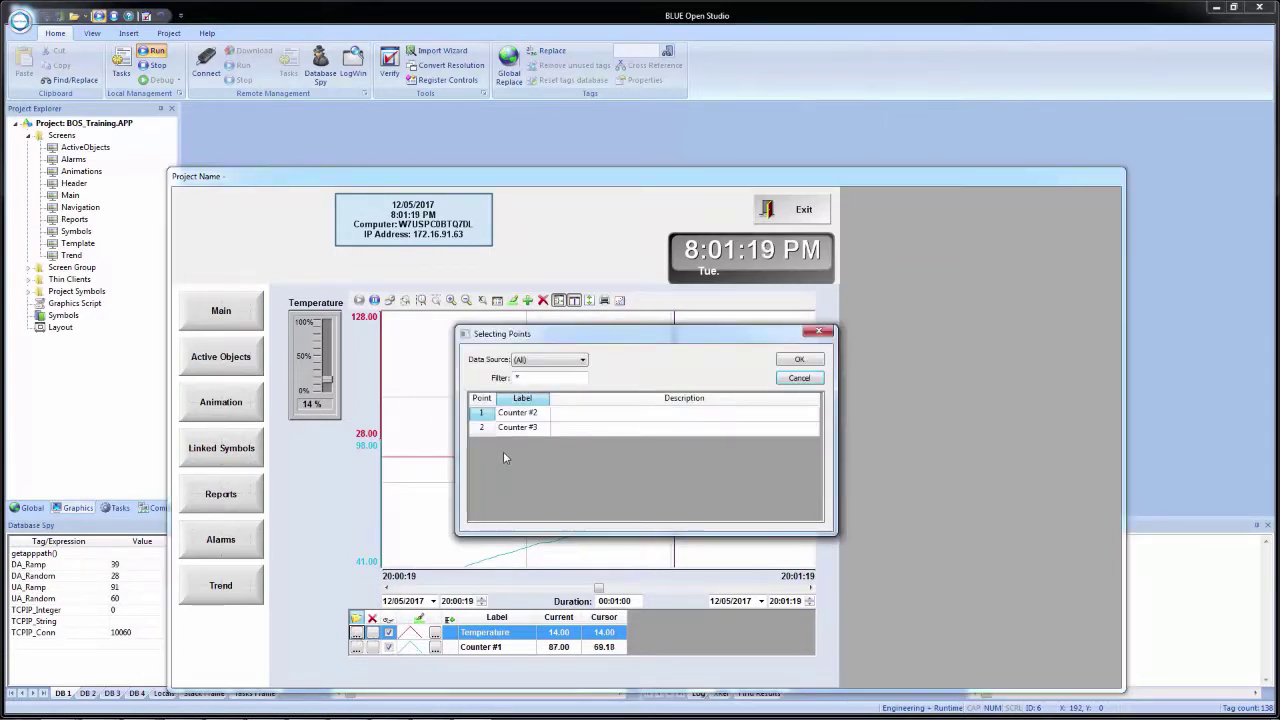
left_click(521, 413)
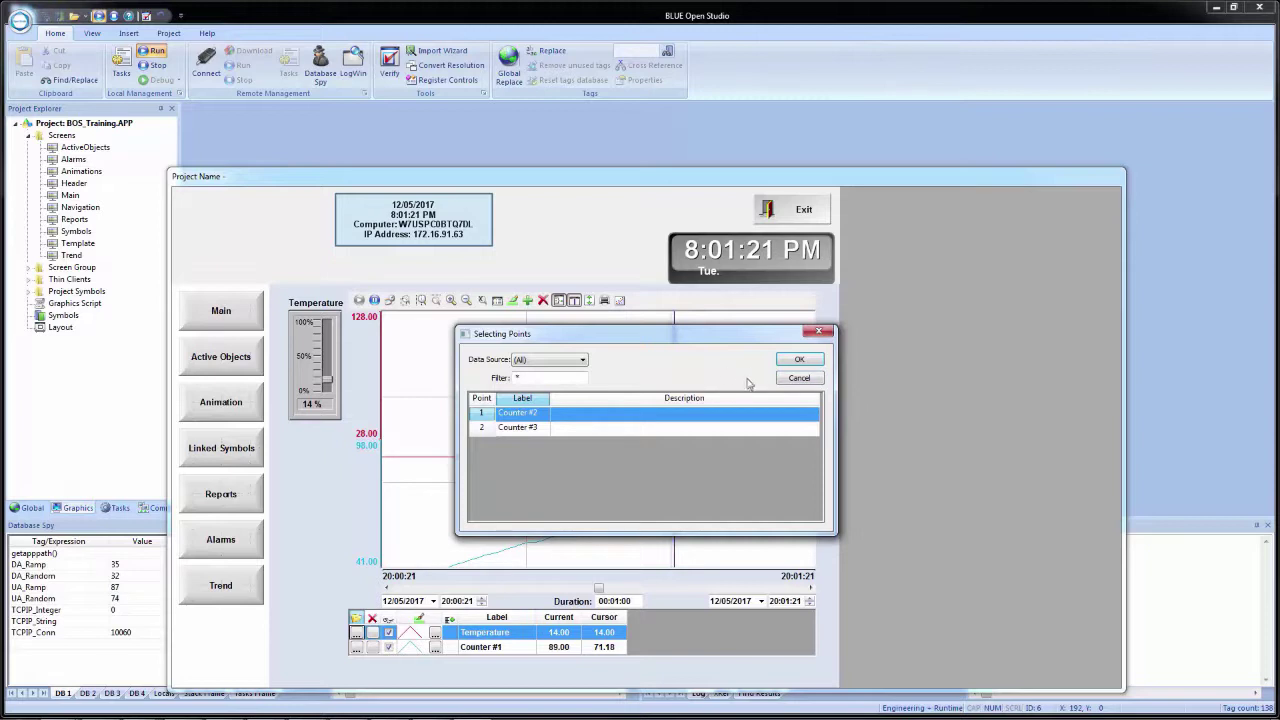
left_click(799, 359)
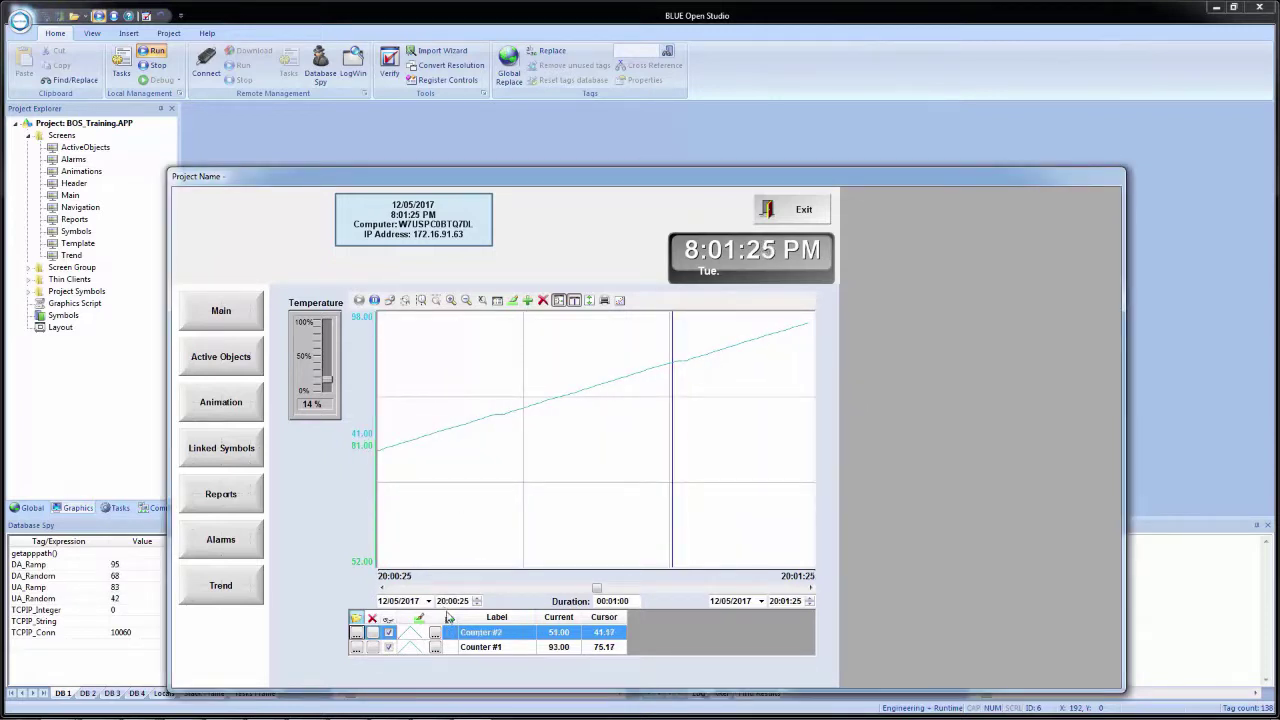
left_click(589, 301)
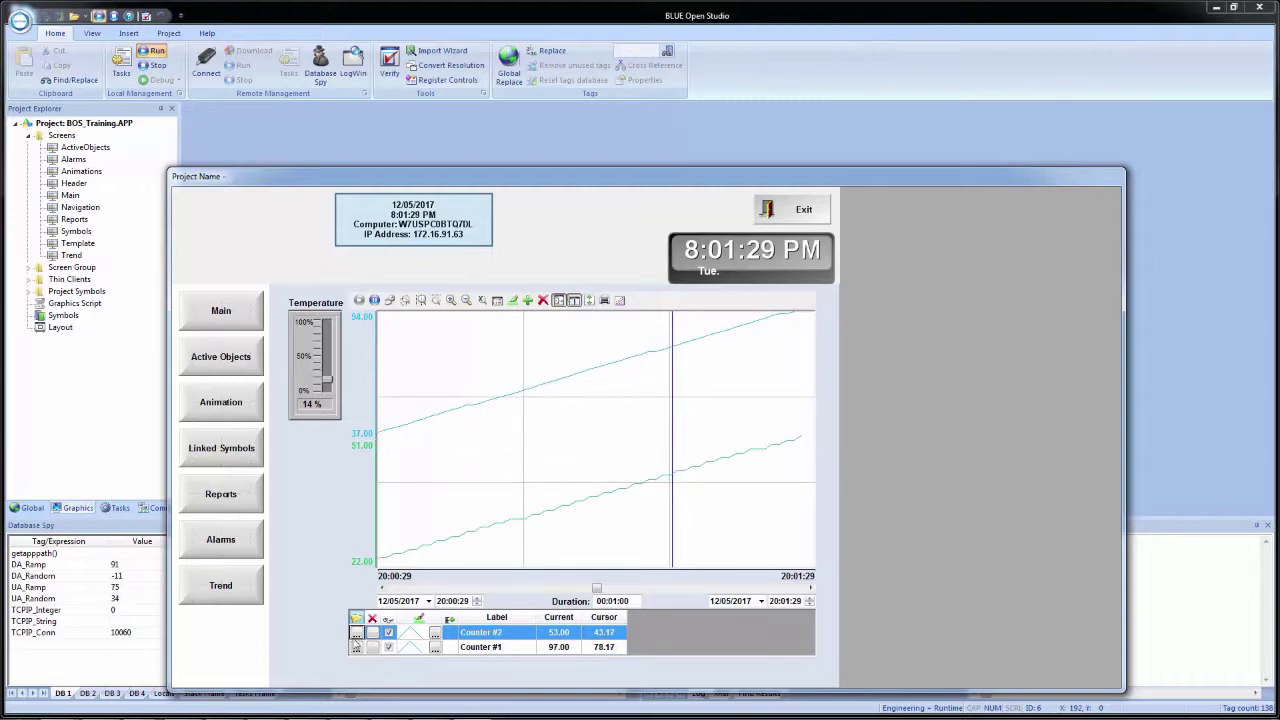
- Replace the Counter #1 point in the second legend row with Temperature
left_click(355, 648)
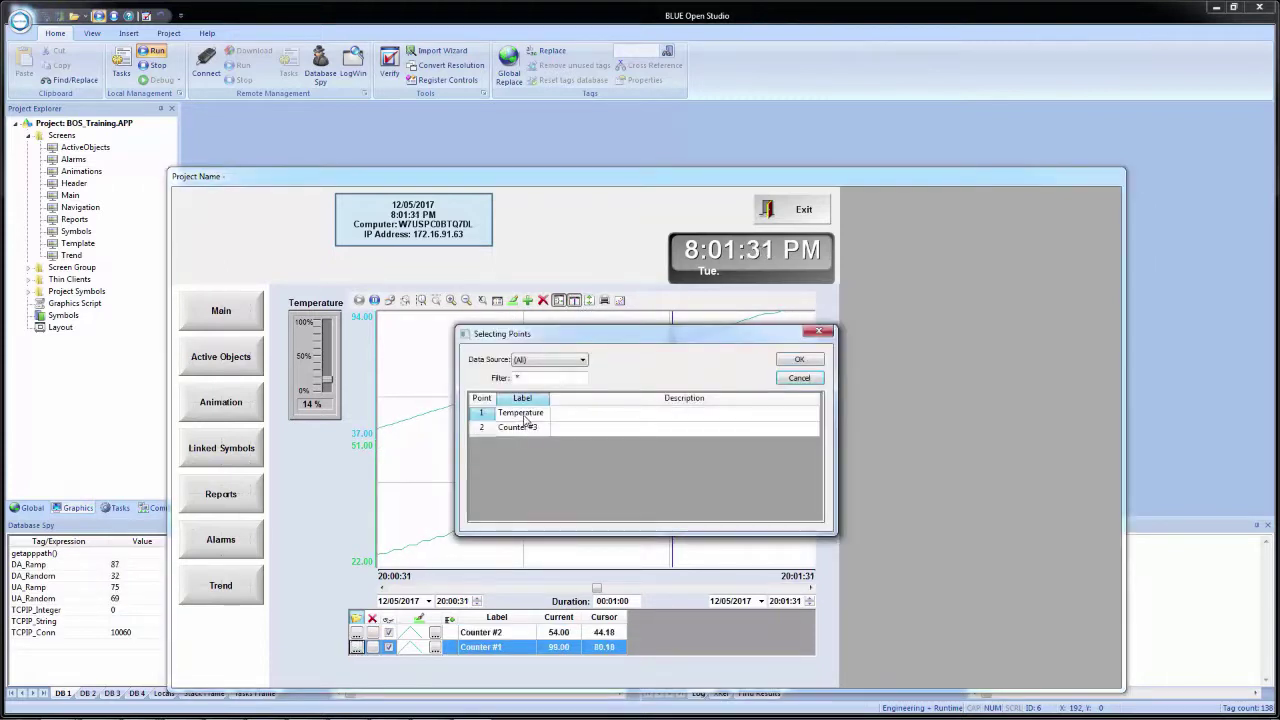
left_click(522, 413)
left_click(790, 360)
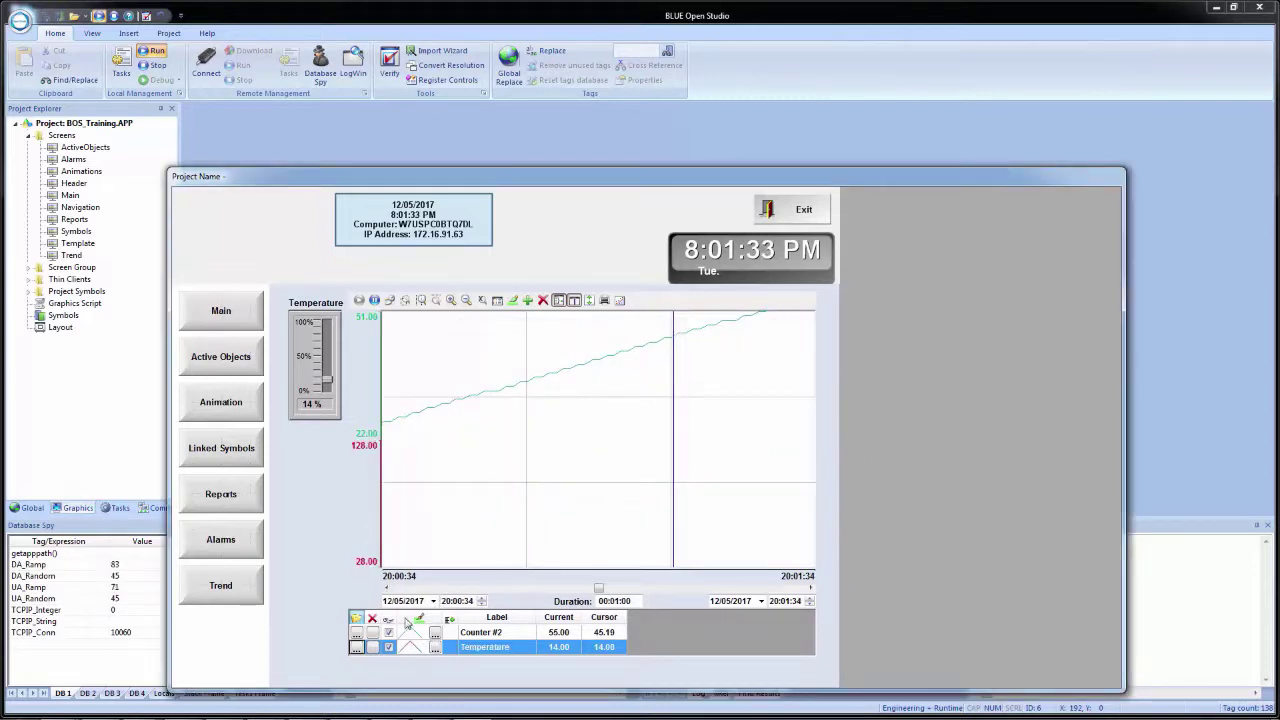
- Add the Counter #1 and Counter #3 points to the trend and check the replacement points offered for the Counter #2 row
left_click(528, 300)
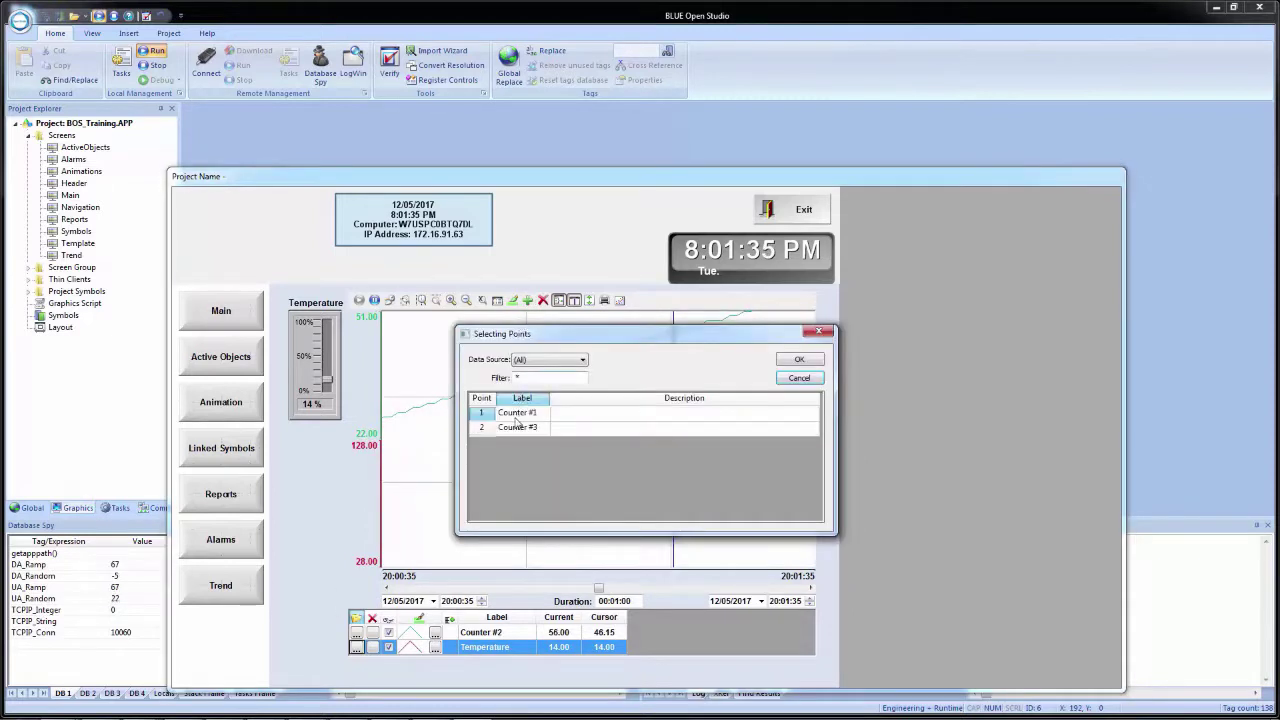
left_click(516, 414)
left_click(798, 361)
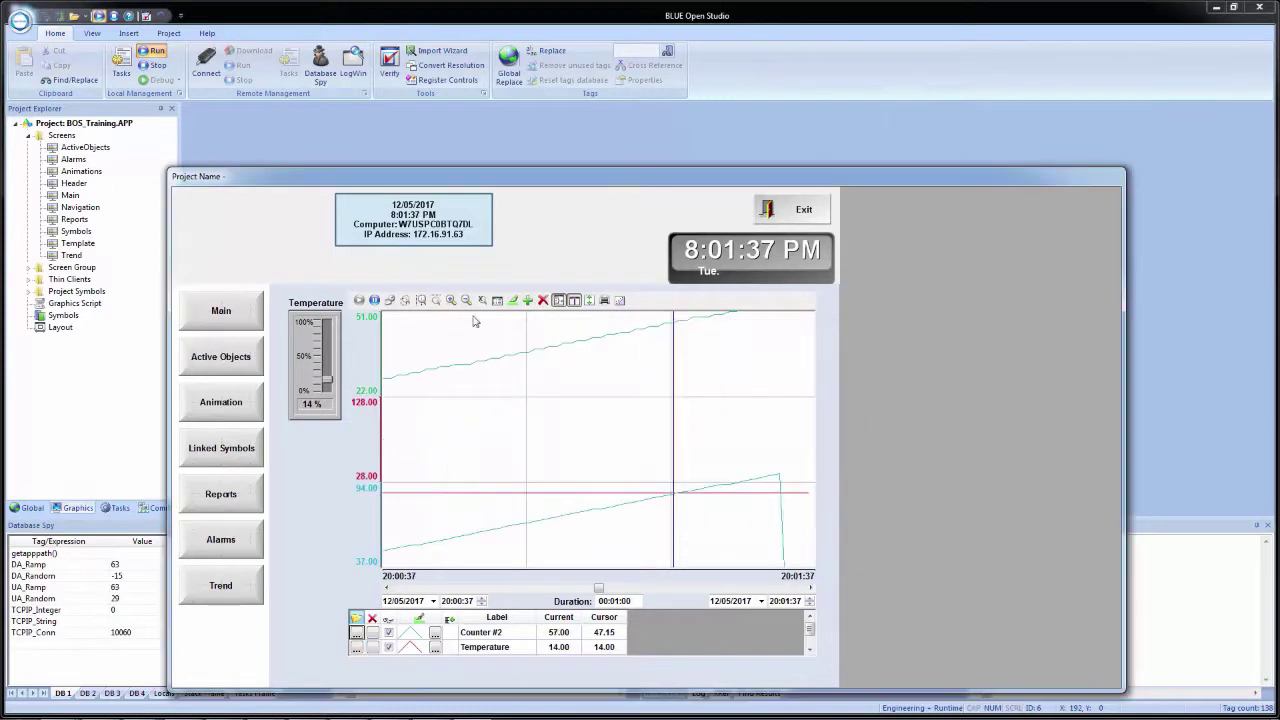
left_click(528, 300)
left_click(521, 414)
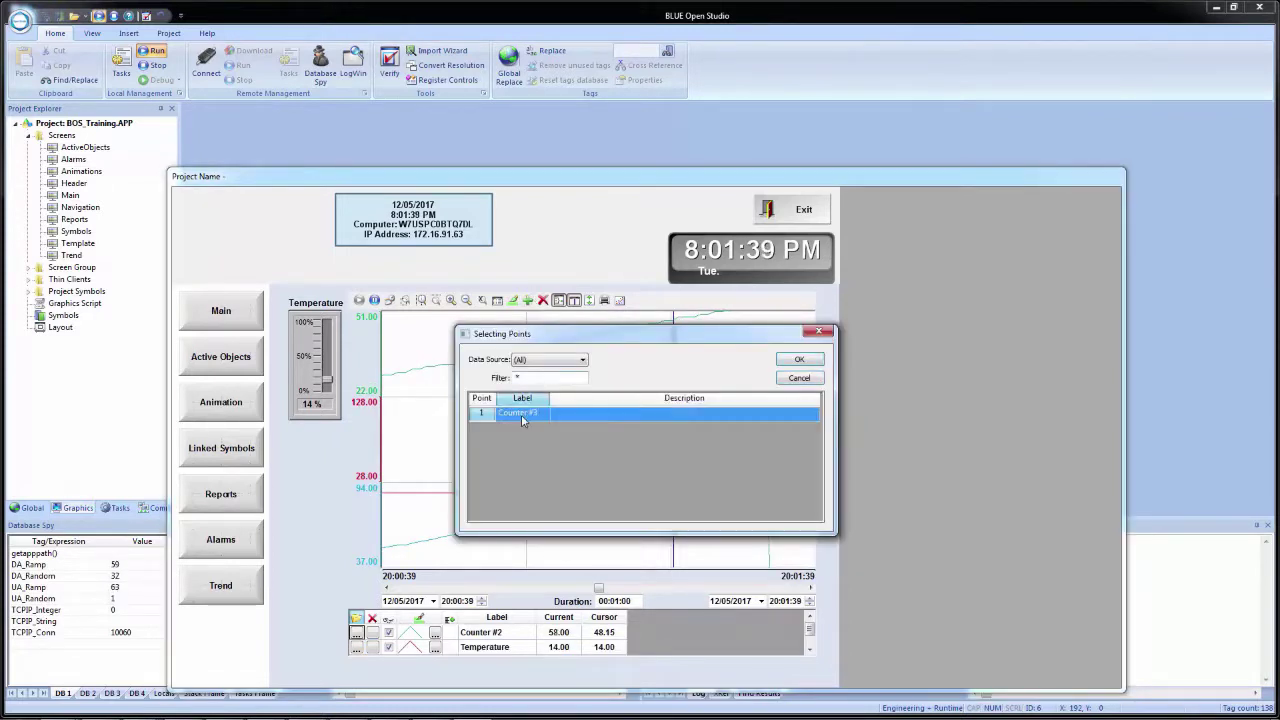
left_click(799, 359)
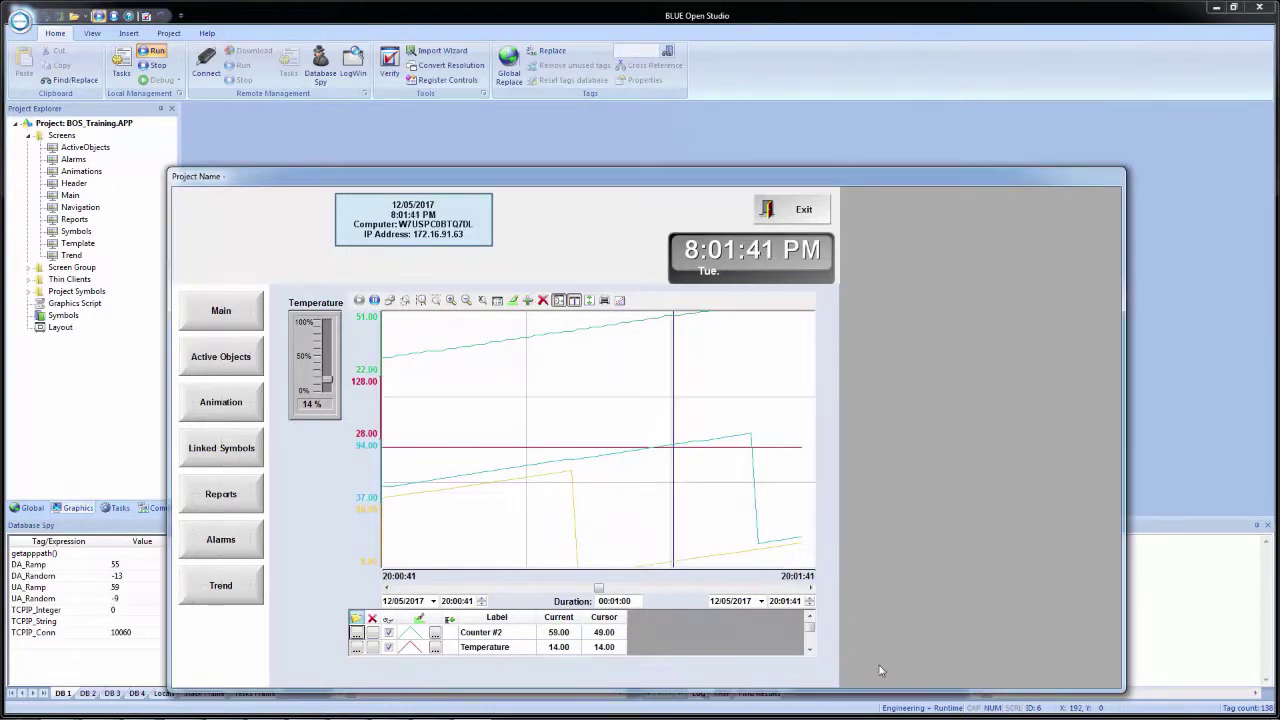
left_click(356, 633)
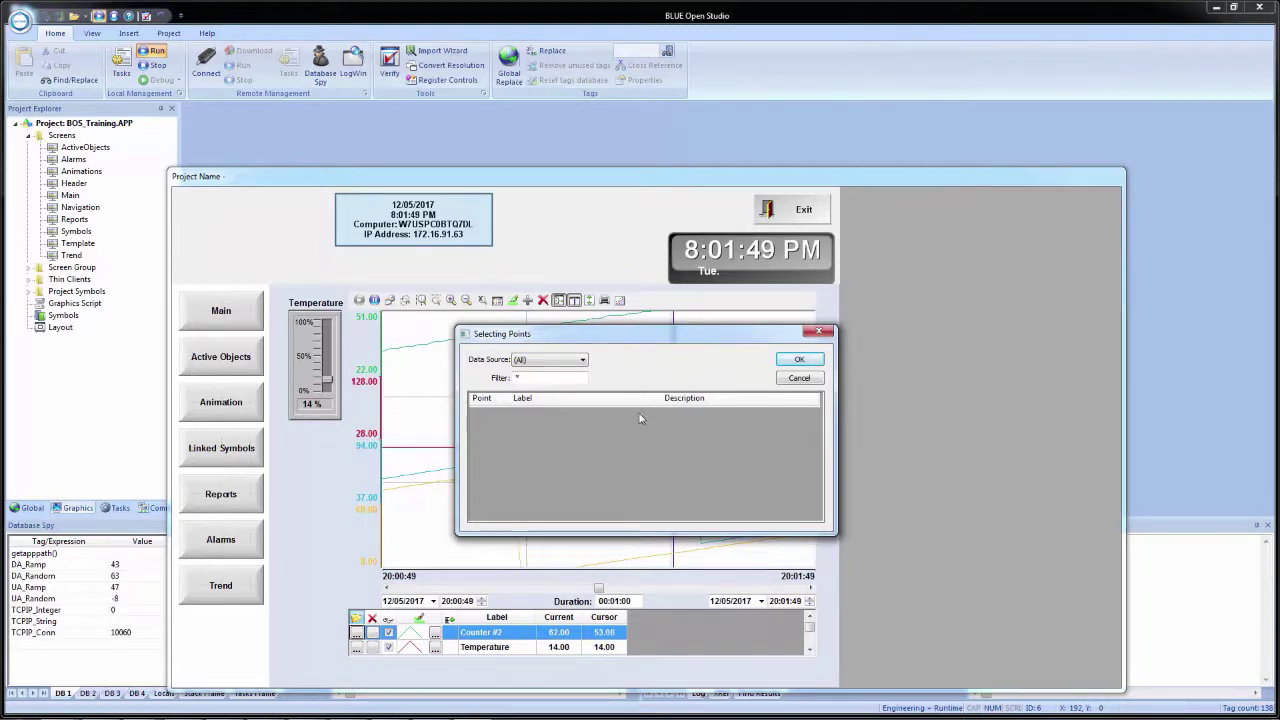
left_click(801, 380)
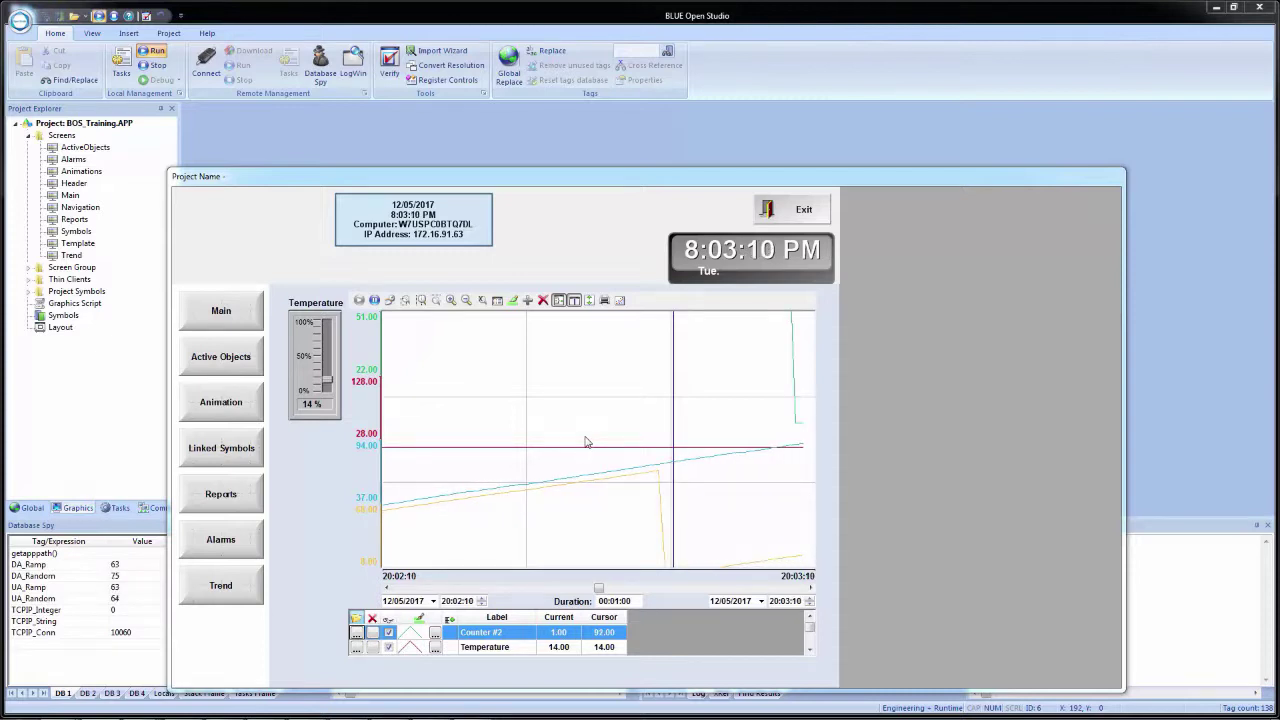
- Switch to Windows Explorer and open the project's history folder C:\BOS_Training\Hst in a maximized window
key("super+e")
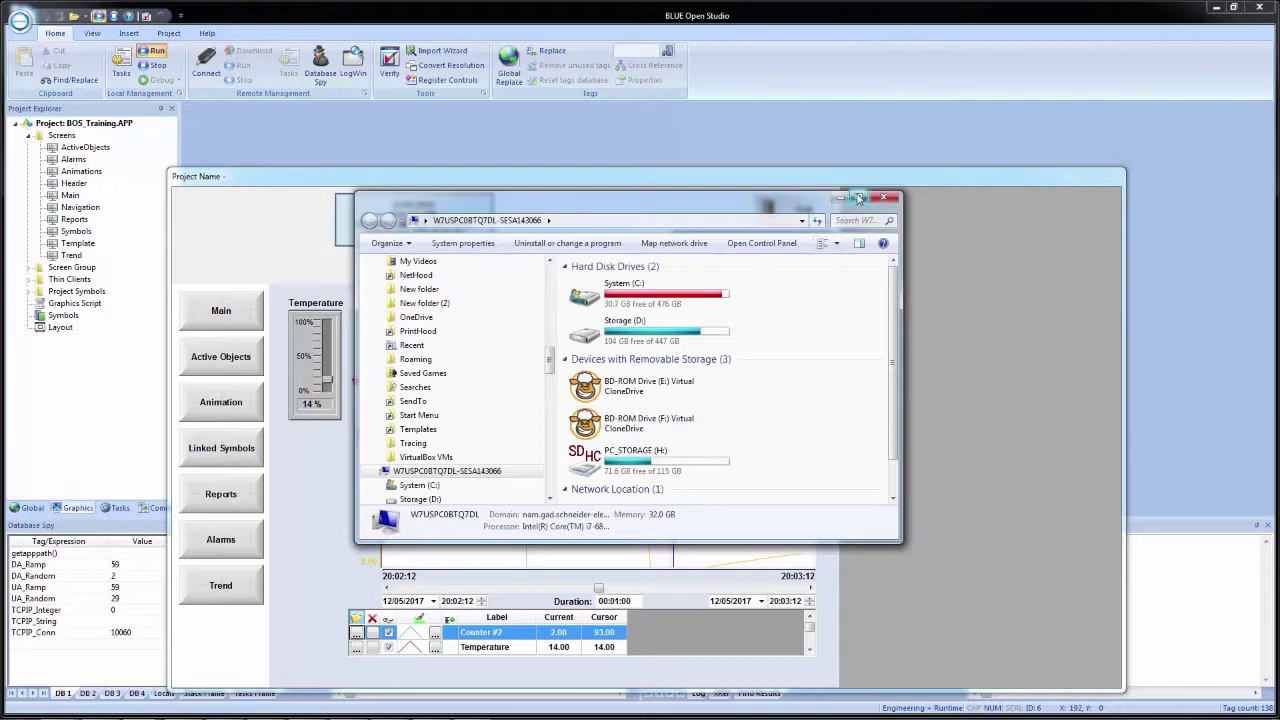
left_click(859, 198)
left_click(290, 110)
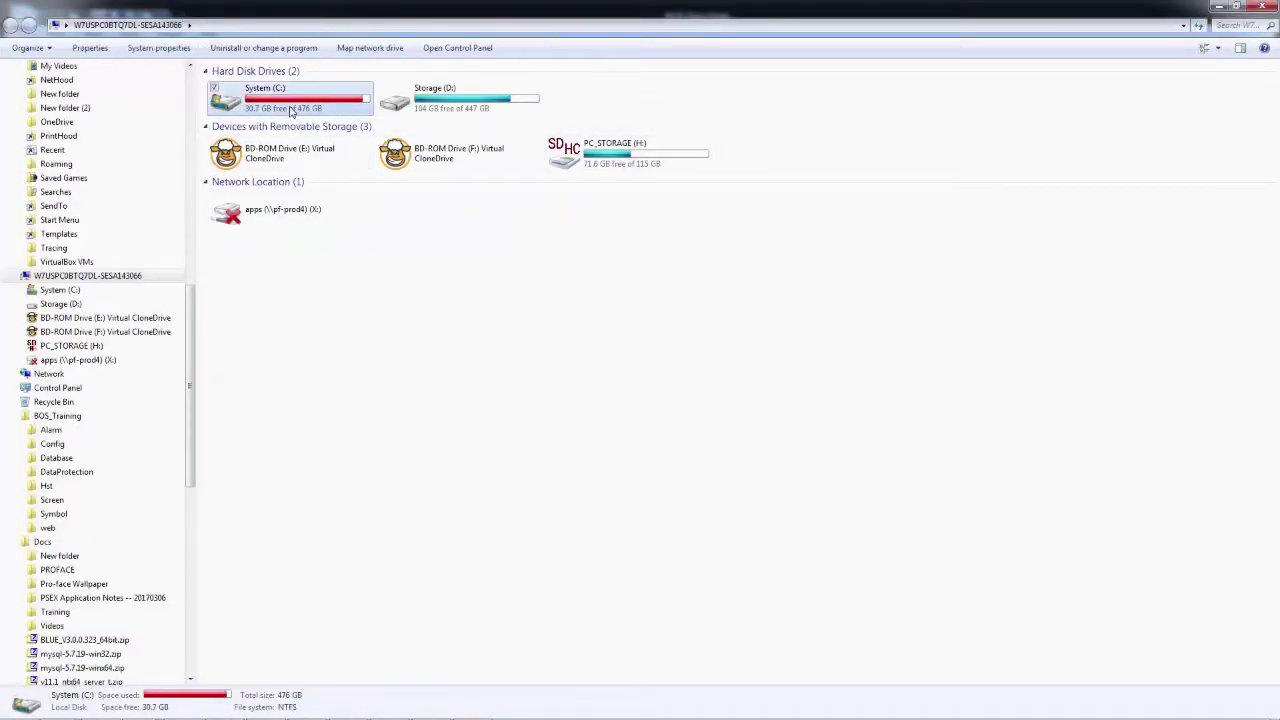
double_click(290, 110)
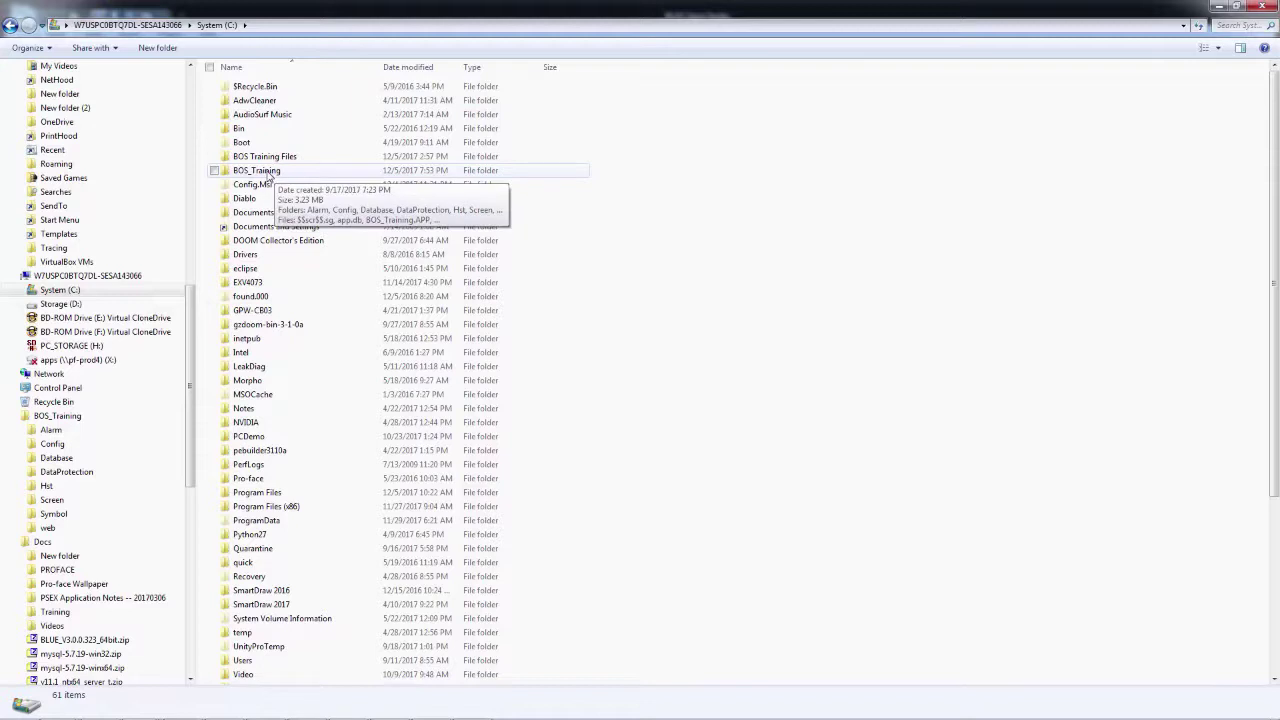
double_click(266, 172)
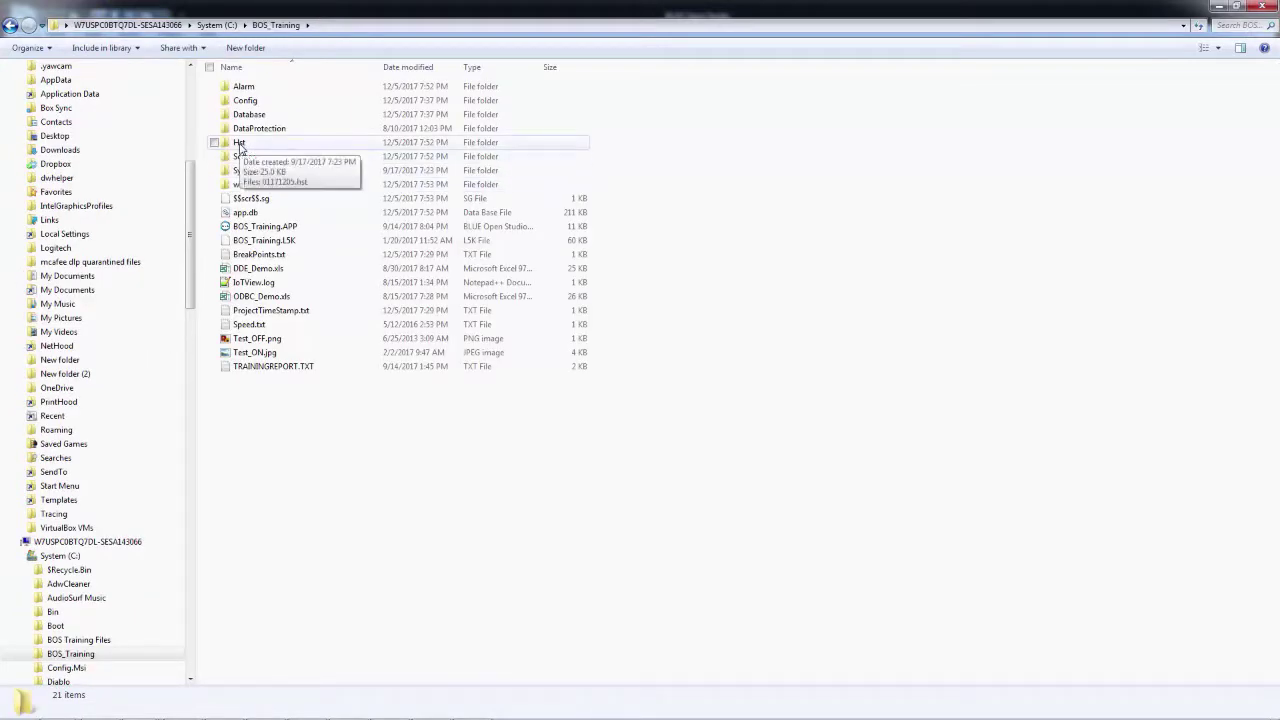
left_click(240, 147)
double_click(240, 145)
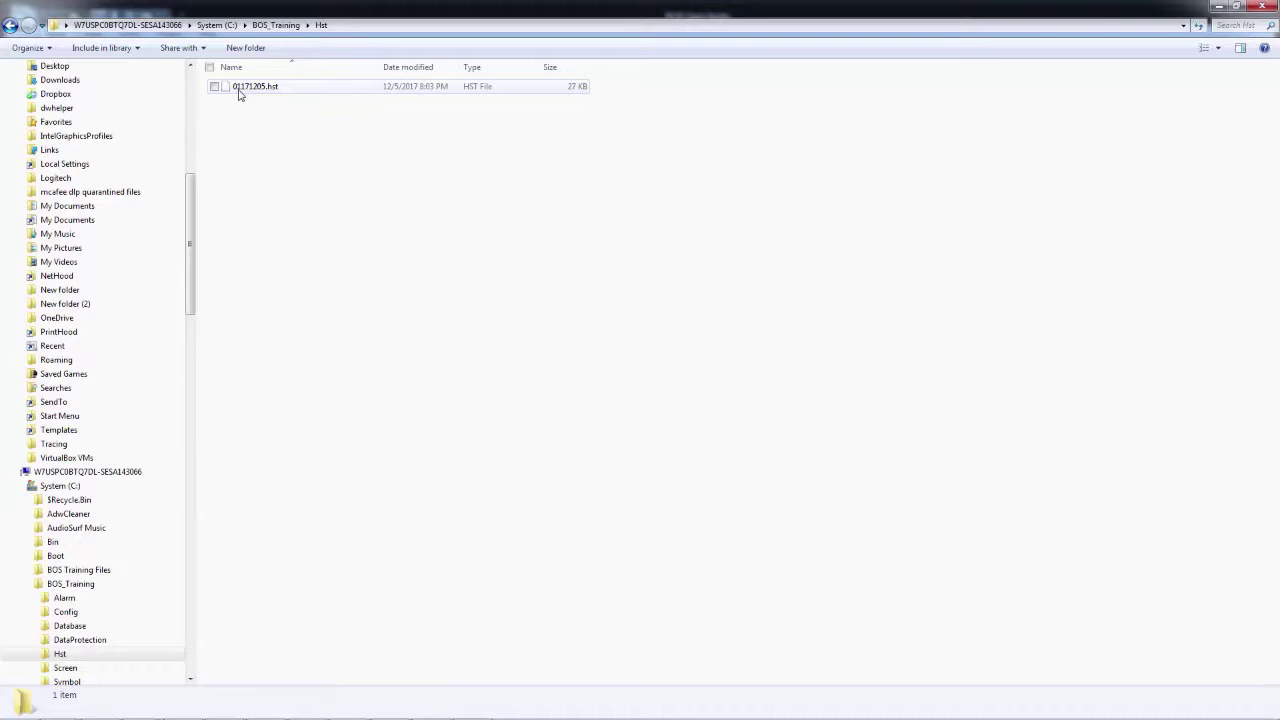
- Examine the parts of the history file name 01171205.hst without renaming the file
left_click(234, 93)
left_click(238, 90)
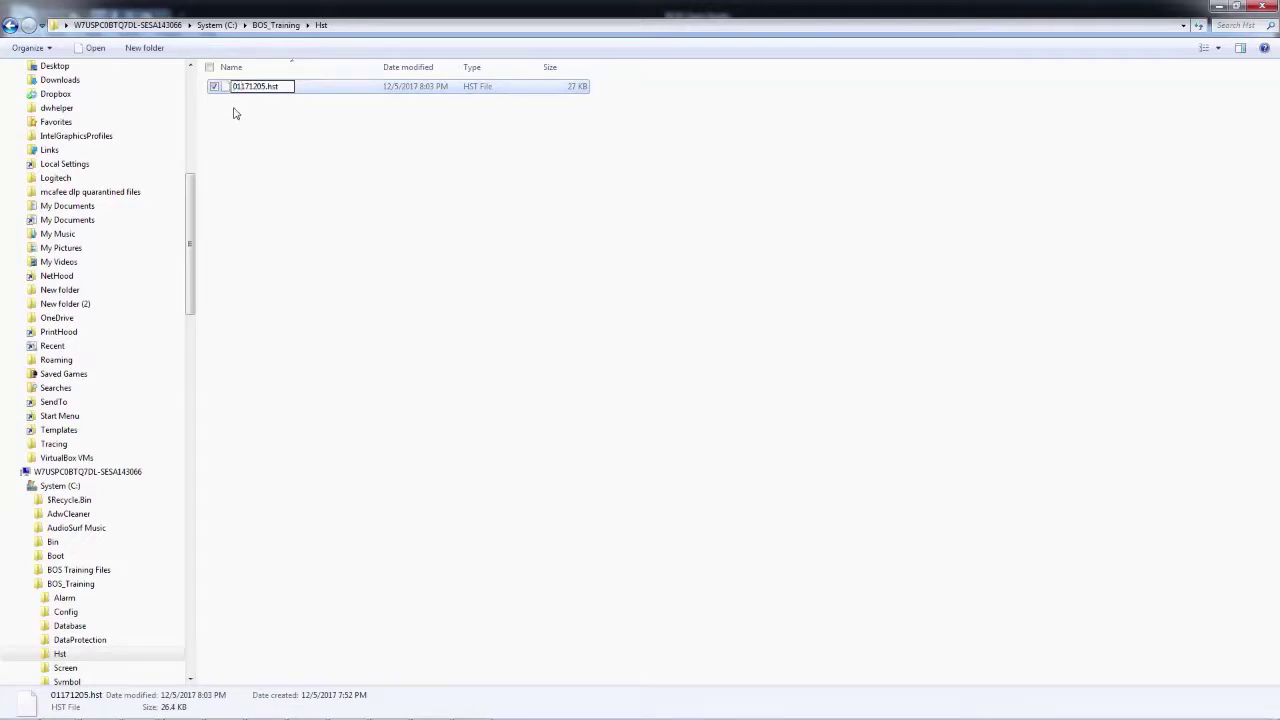
key("Right")
key("Right")
left_click(305, 153)
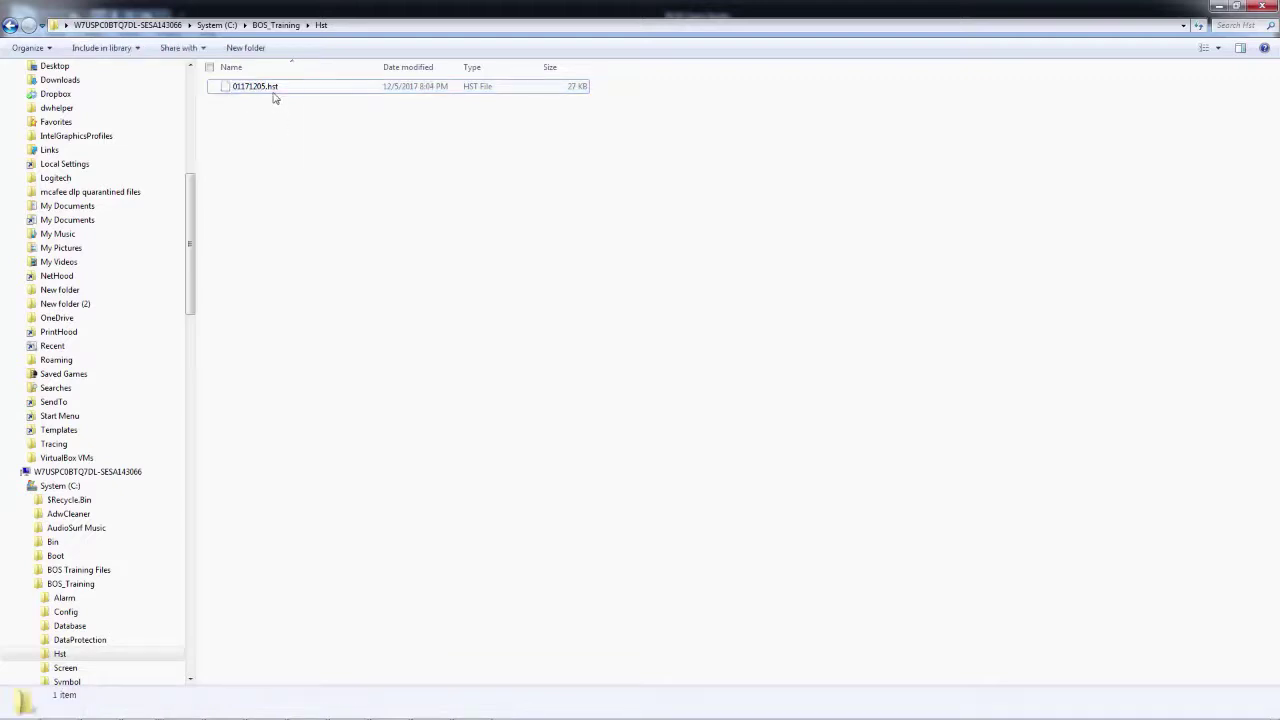
- View the raw contents of 01171205.hst in Notepad++, close the editor and minimize the folder window
left_click(272, 92)
right_click(272, 92)
left_click(305, 141)
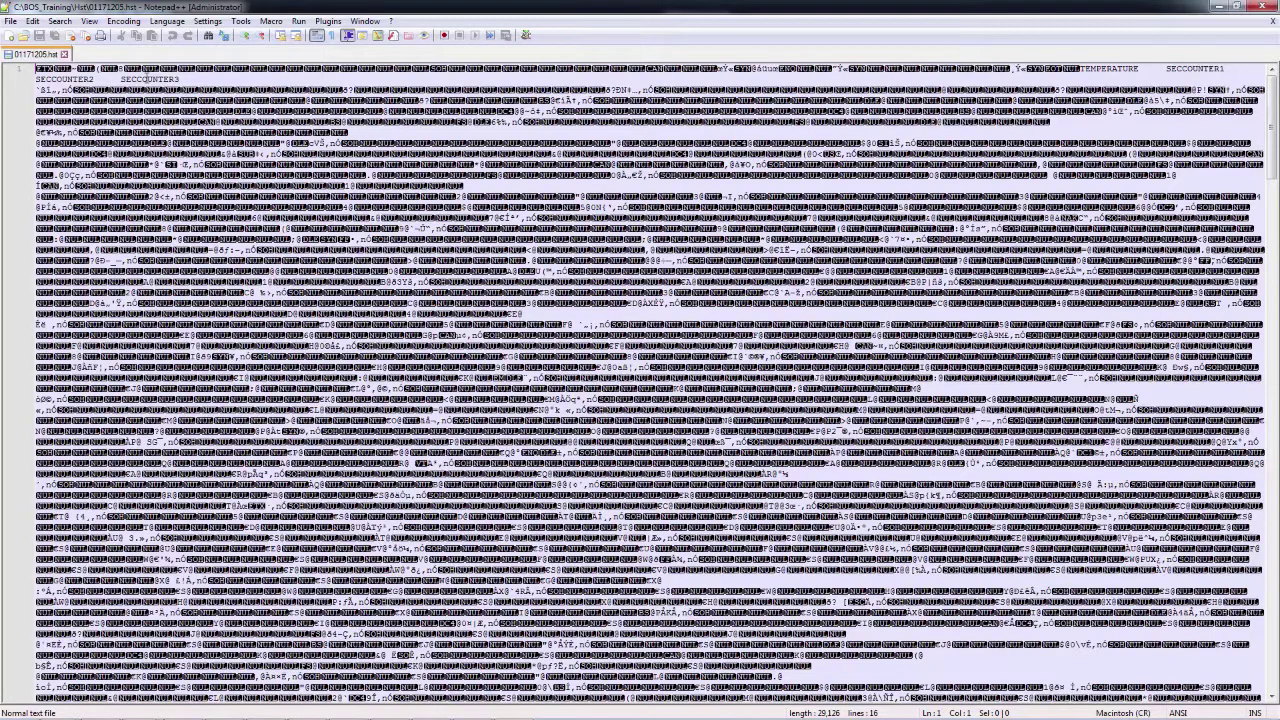
left_click(1271, 7)
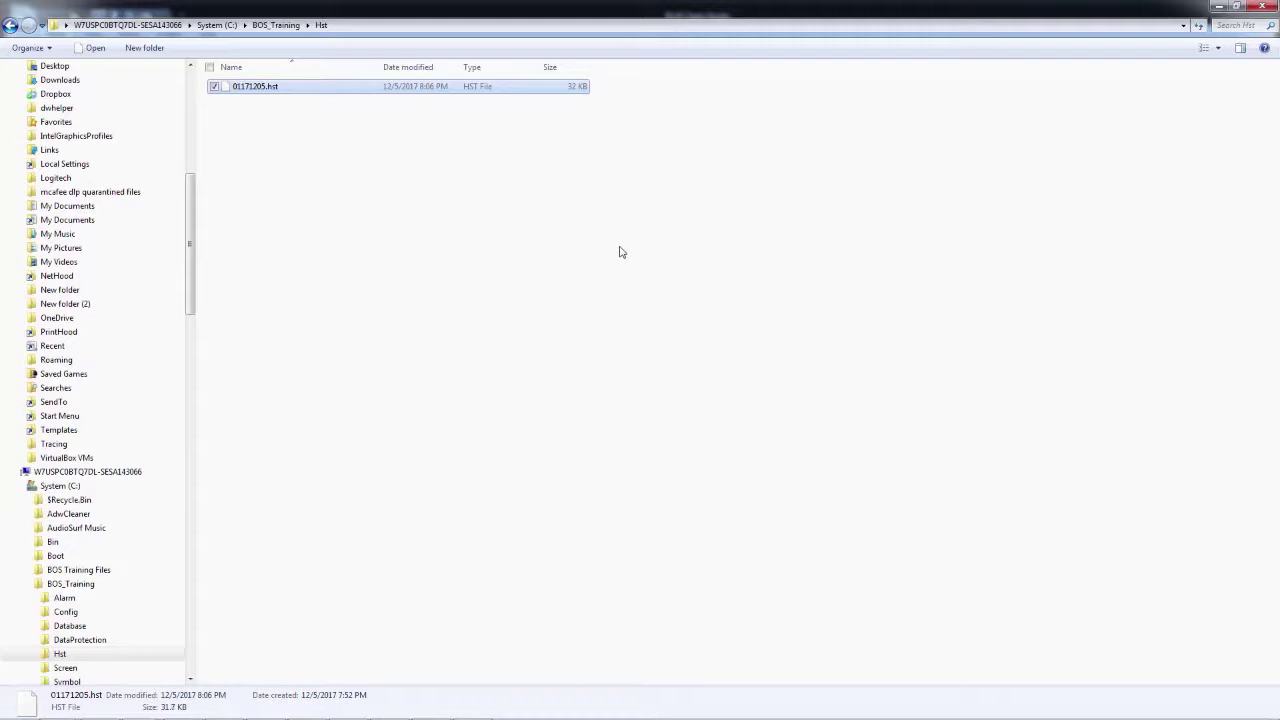
left_click(1218, 10)
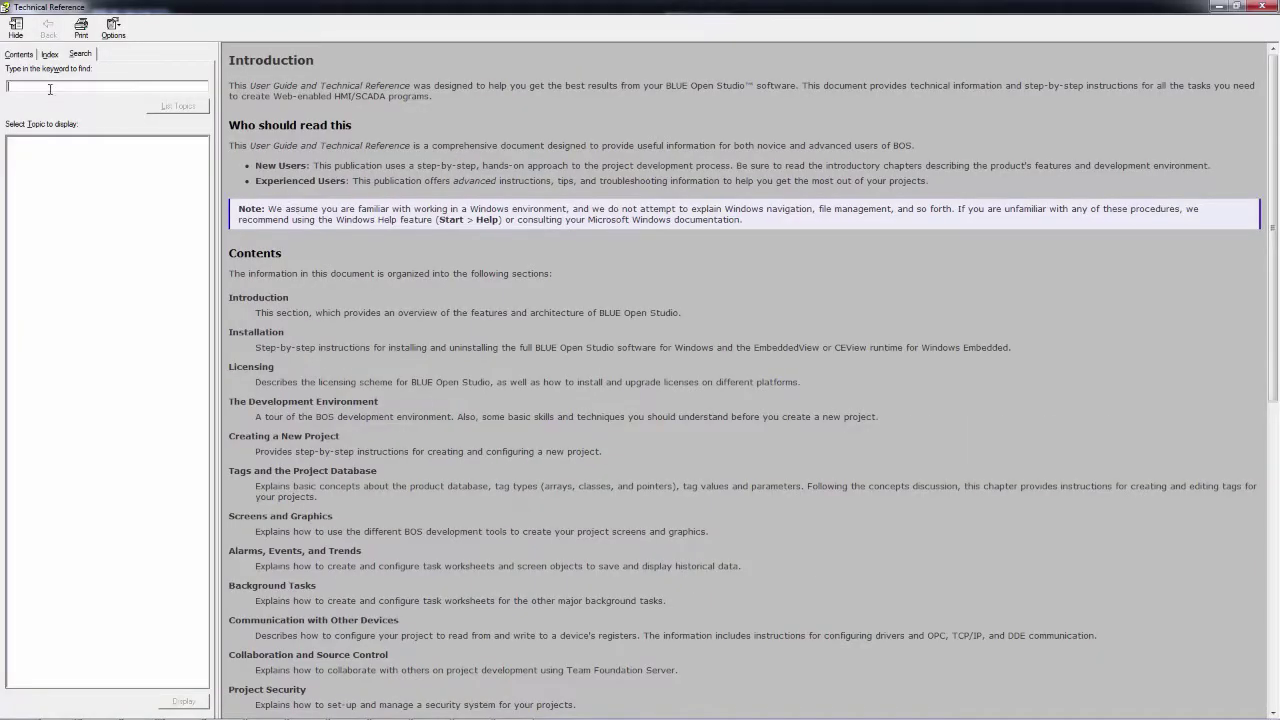
- Search the BLUE Open Studio Technical Reference for hst2txt and open the HST2TXT function topic
type("hst2txt")
key("Return")
left_click(34, 181)
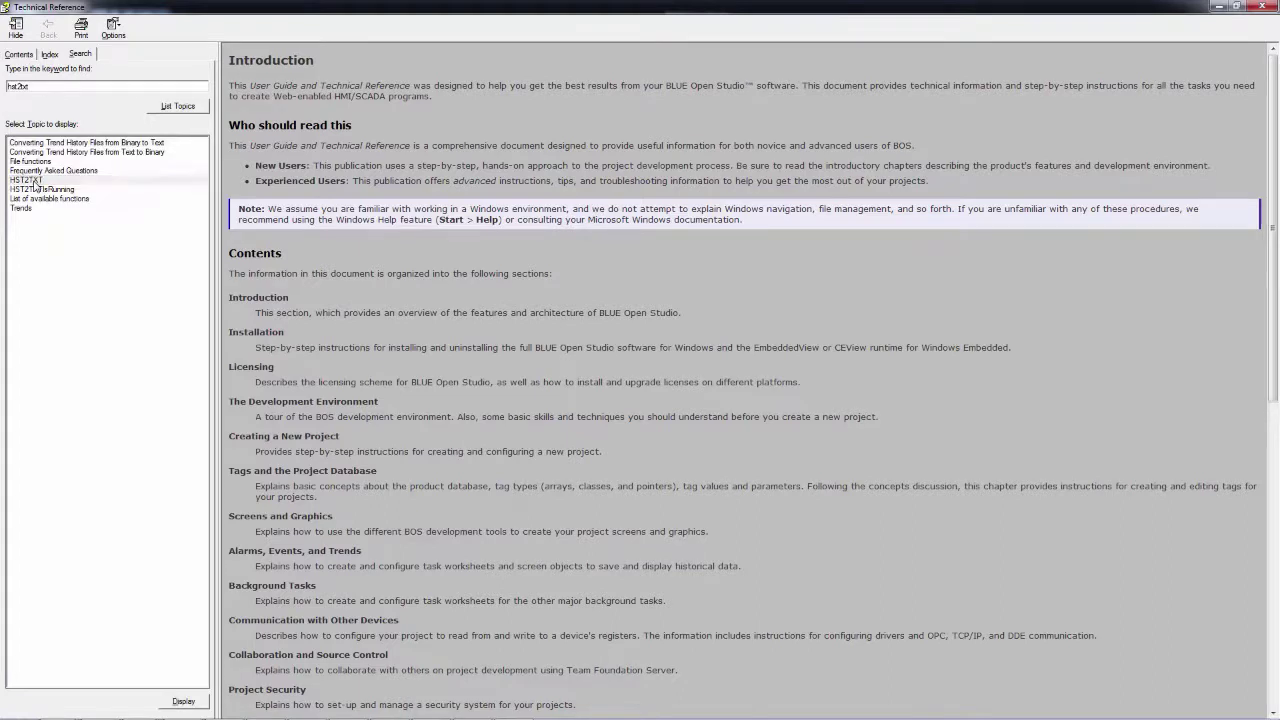
double_click(34, 183)
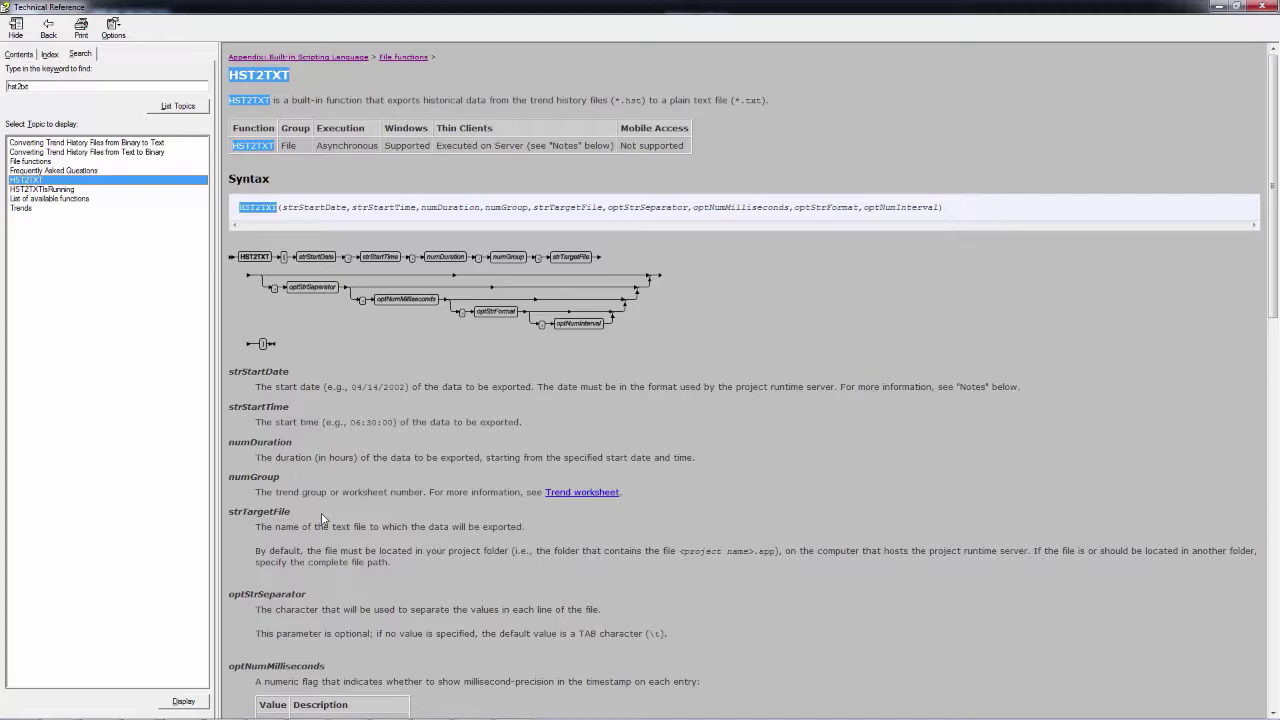
- Read the required and optional parameters of the HST2TXT function and return to its syntax
left_click(763, 581)
scroll(763, 581, "down", 2)
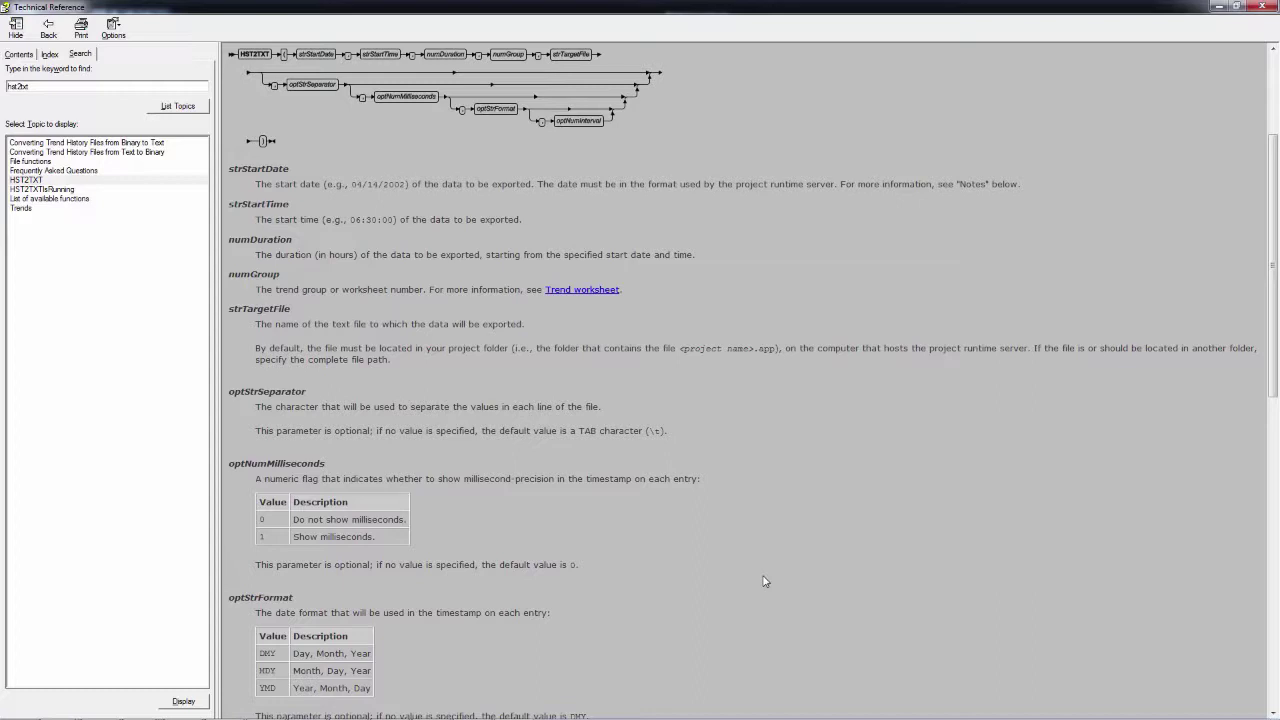
scroll(763, 581, "down", 3)
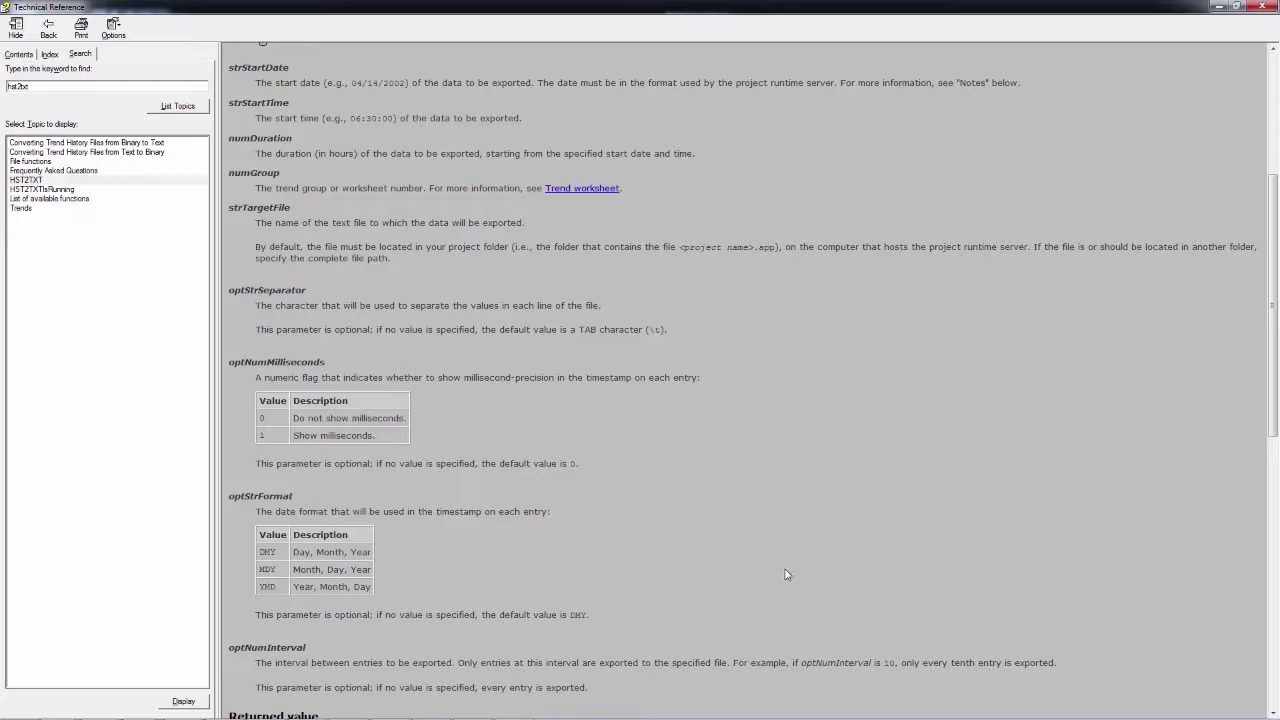
scroll(698, 330, "up", 5)
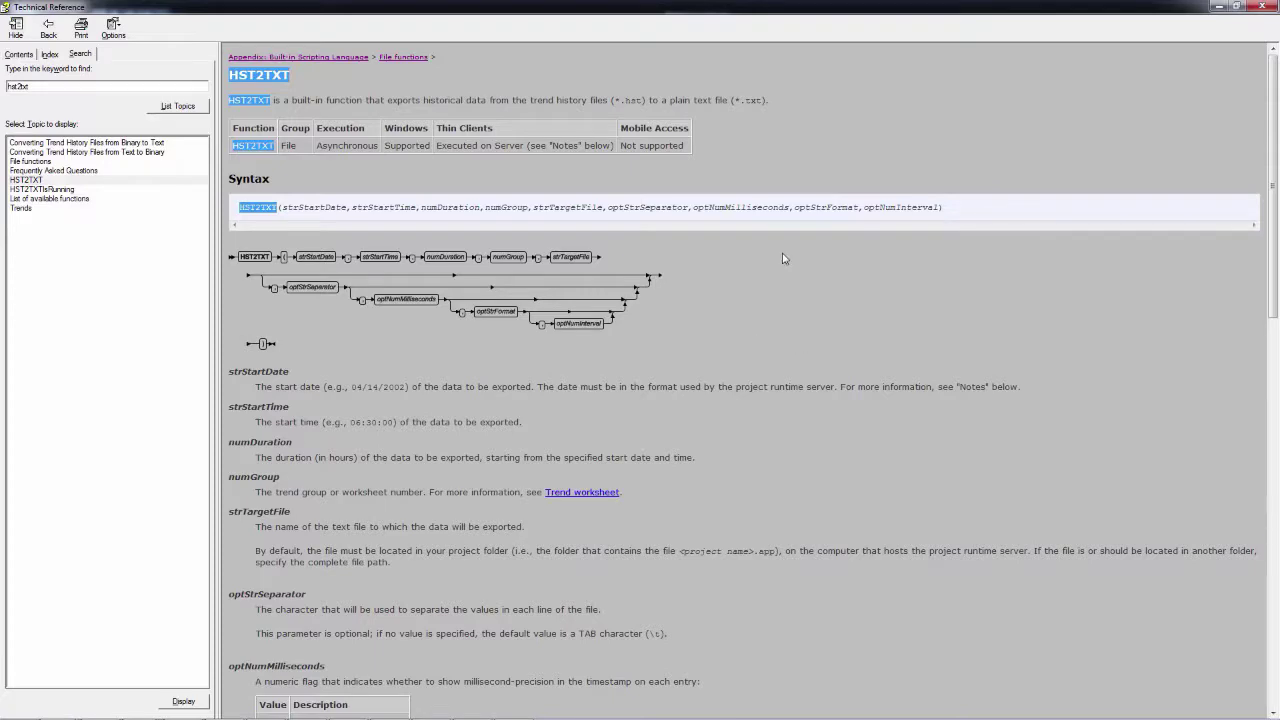
- Examine the HST2TXT notes and examples, view the linked topic on converting trend history files from binary to text, and return
scroll(785, 265, "down", 15)
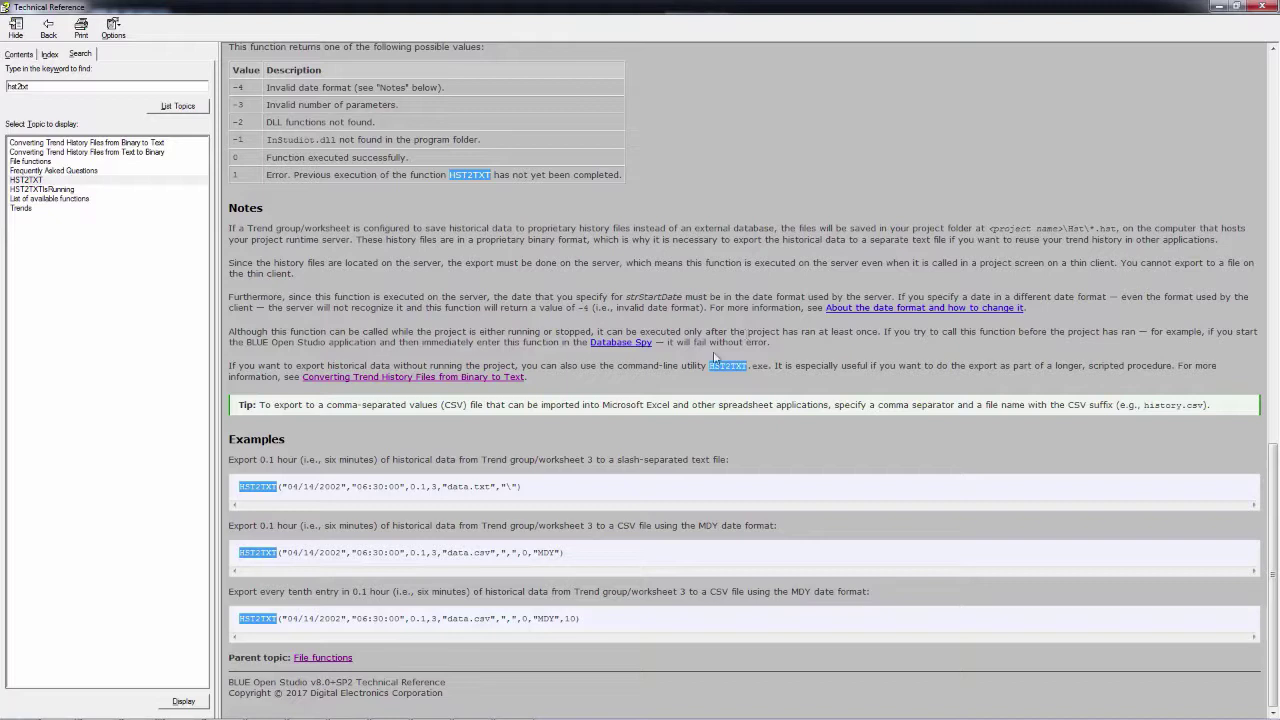
left_click(423, 378)
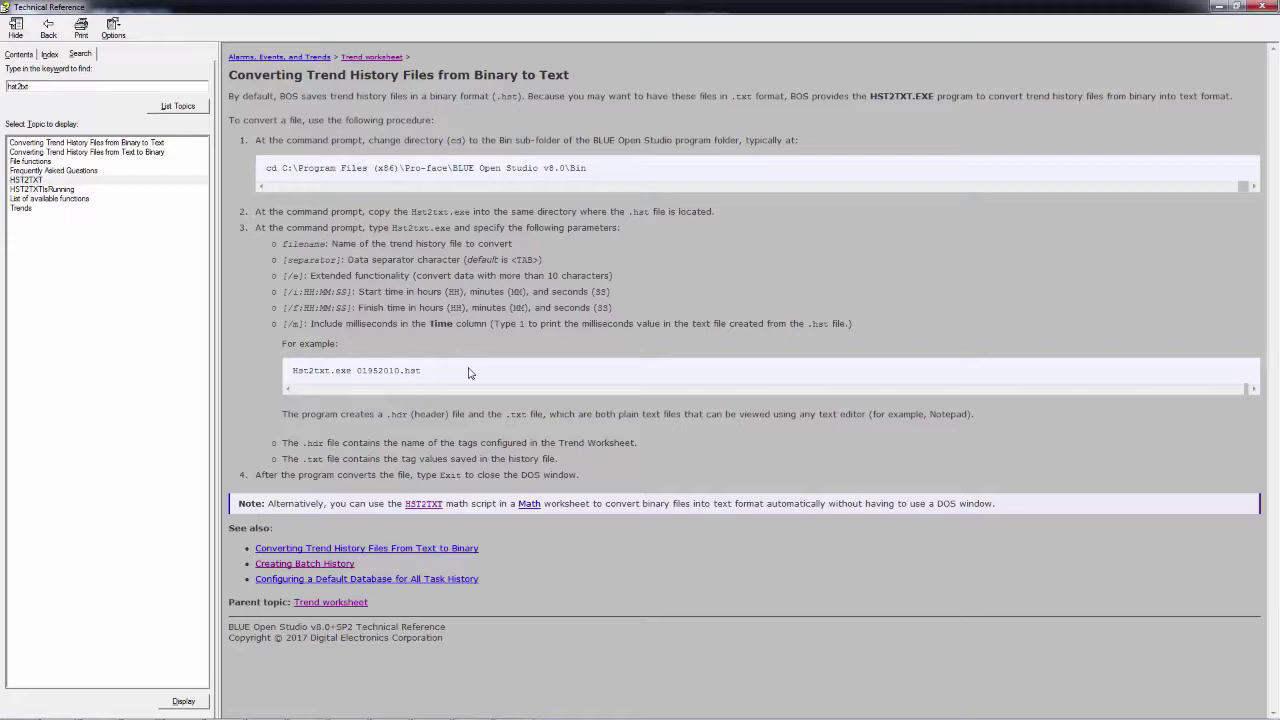
key("alt+Left")
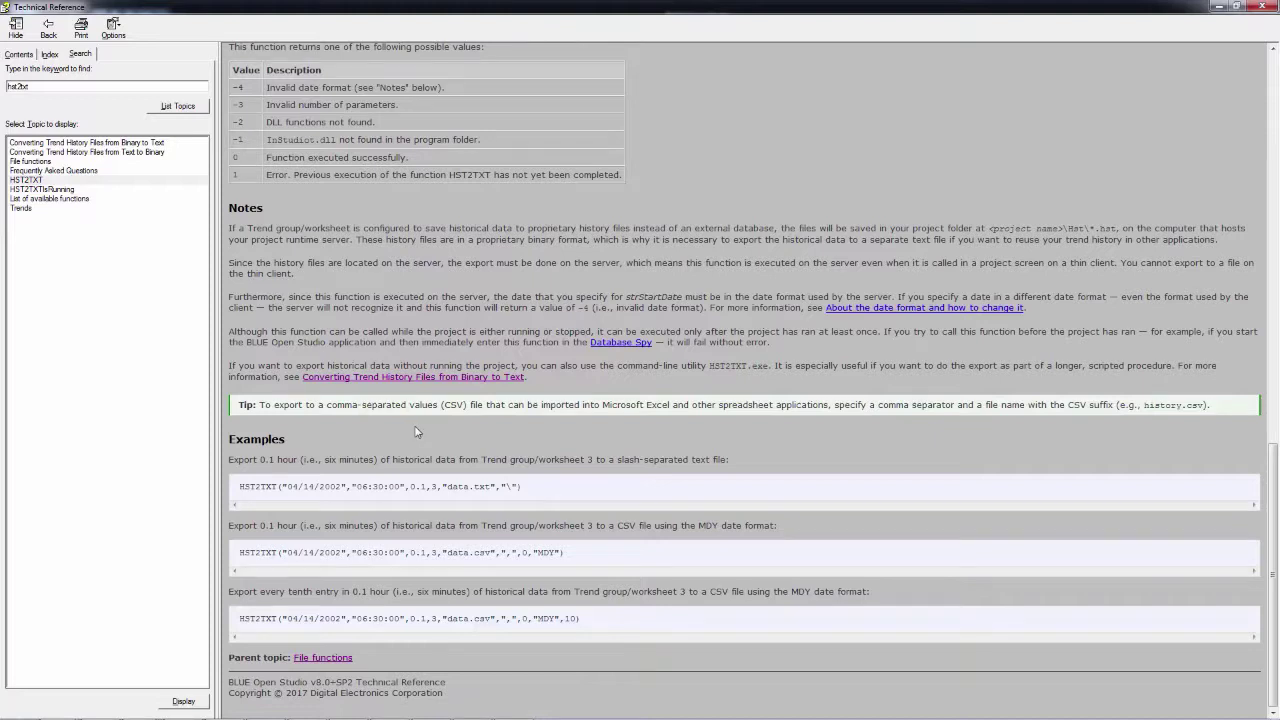
- Open the Trend screen and add a button about 70 by 51 below the Temperature slider, captioned Export
left_click(1218, 7)
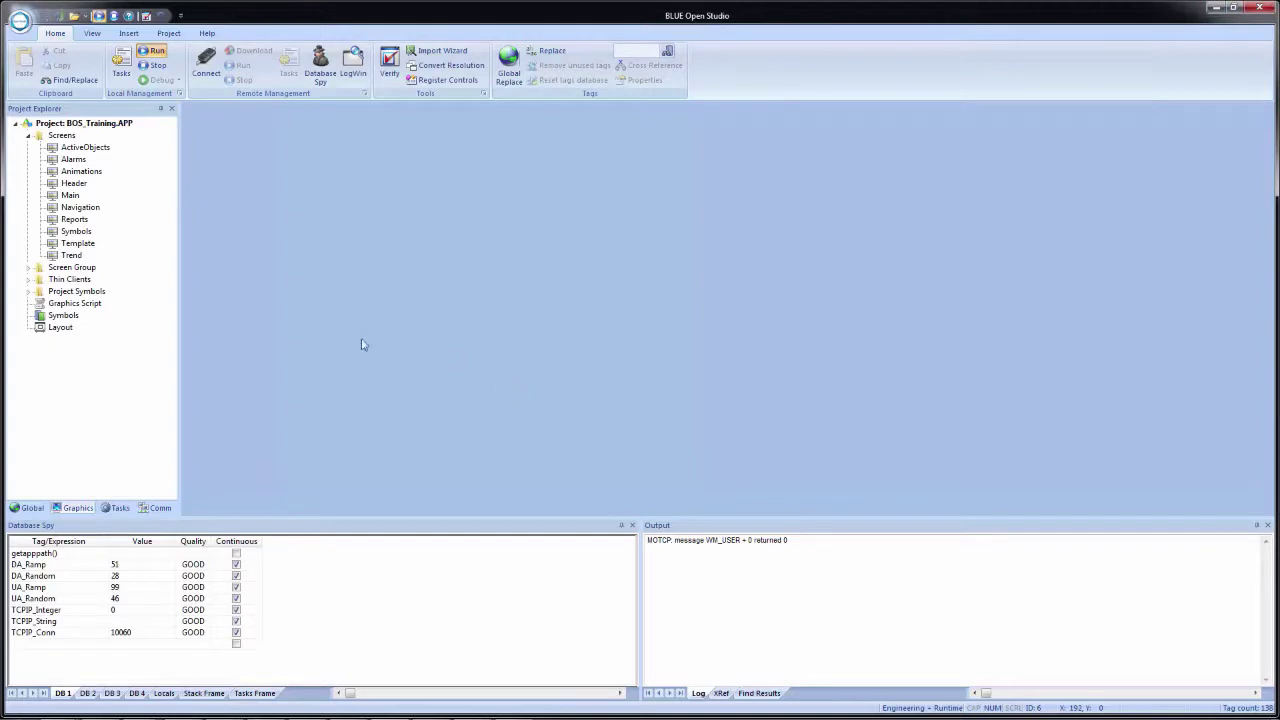
double_click(71, 257)
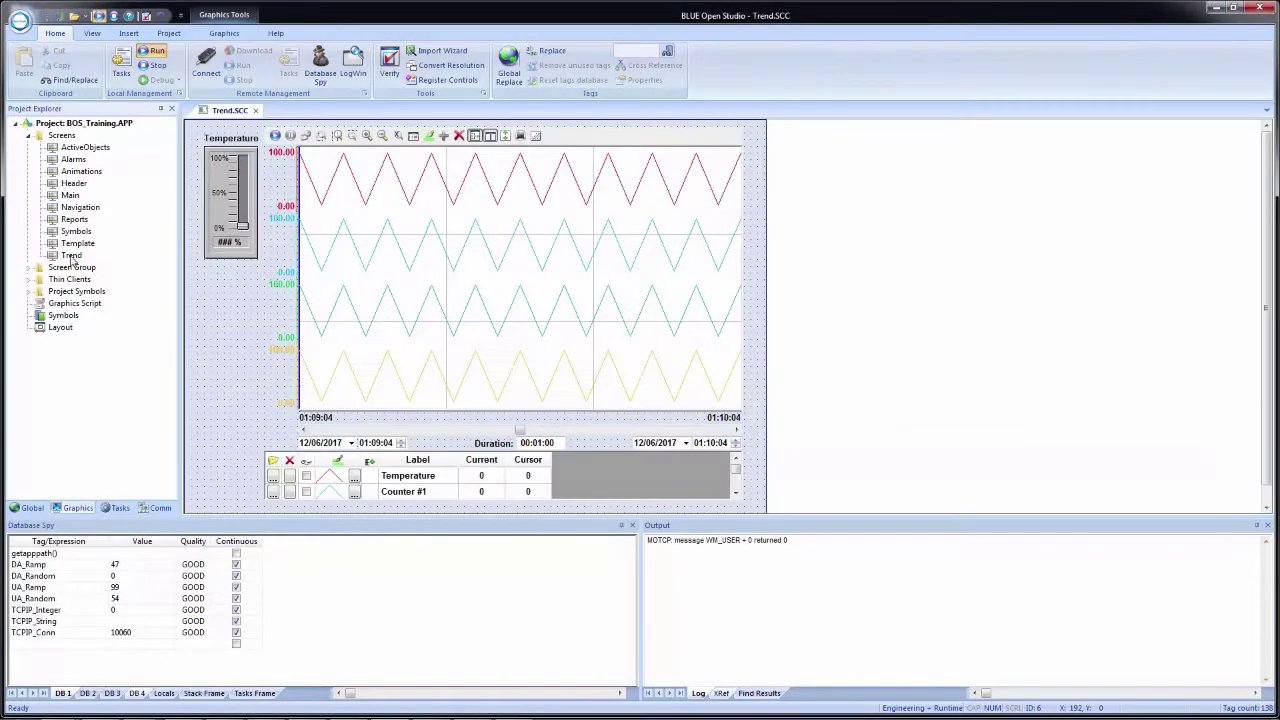
scroll(278, 281, "down", 1)
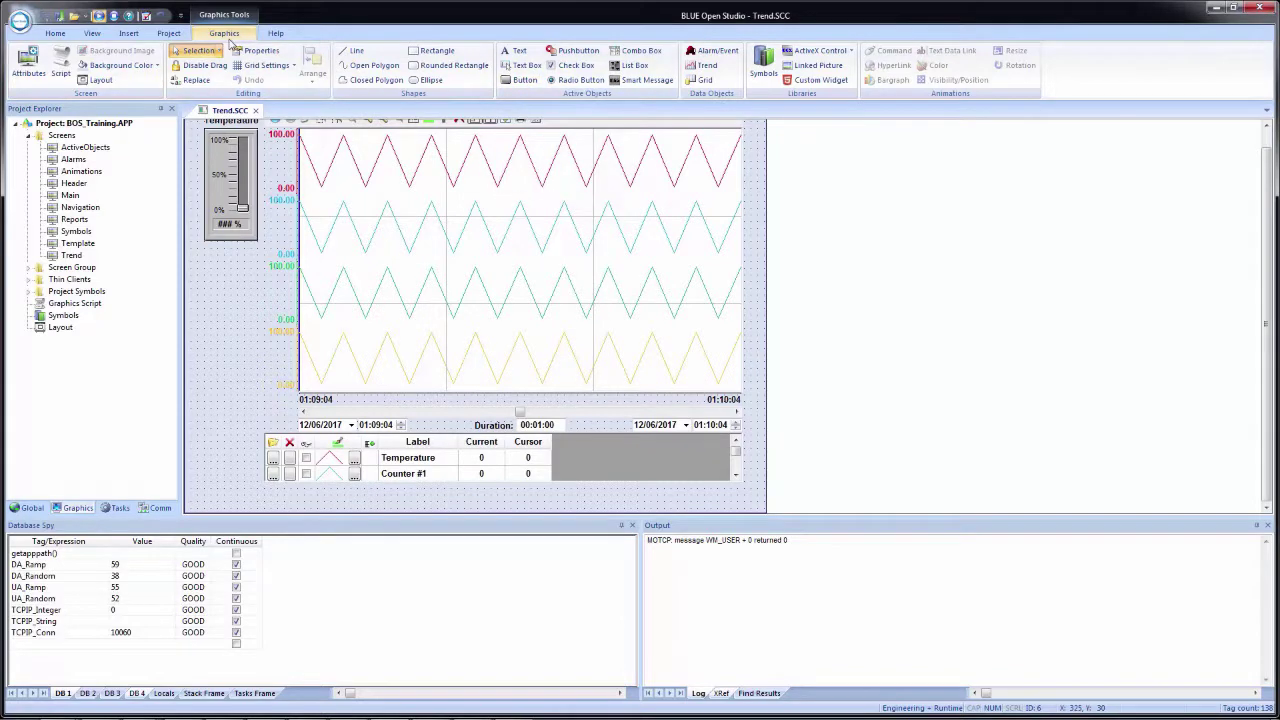
left_click(524, 79)
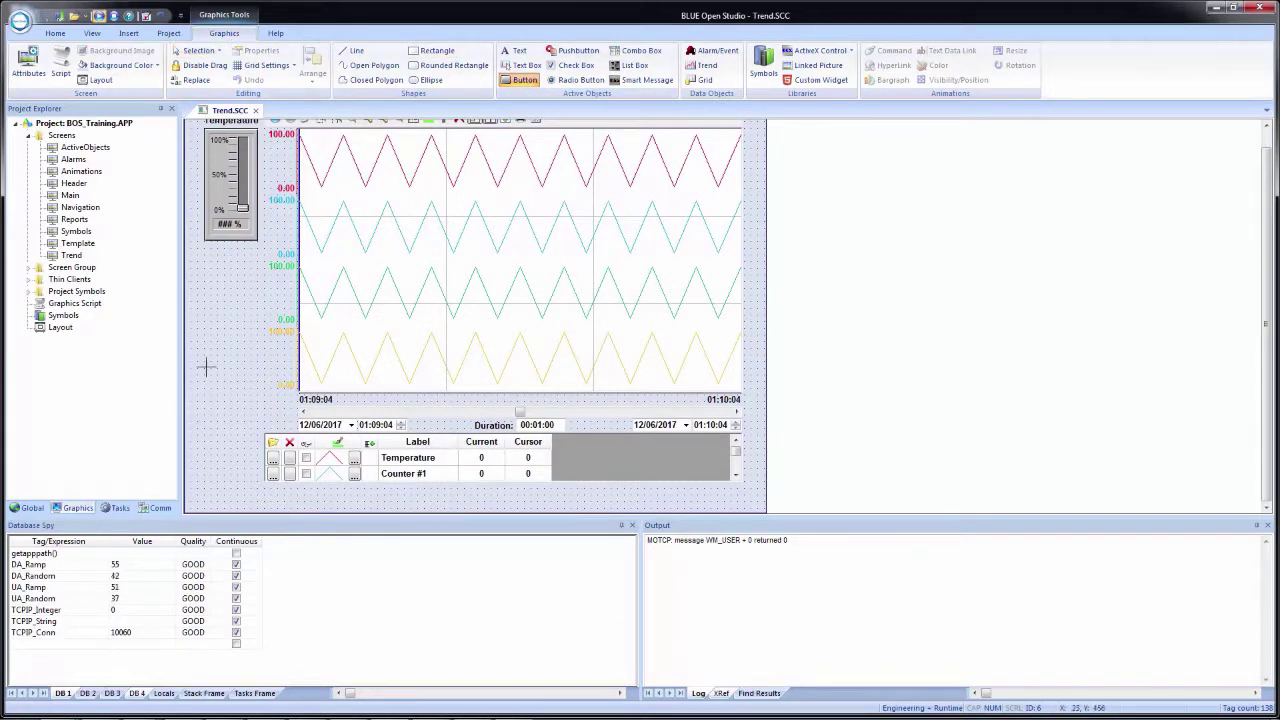
left_click_drag(205, 365, 254, 397)
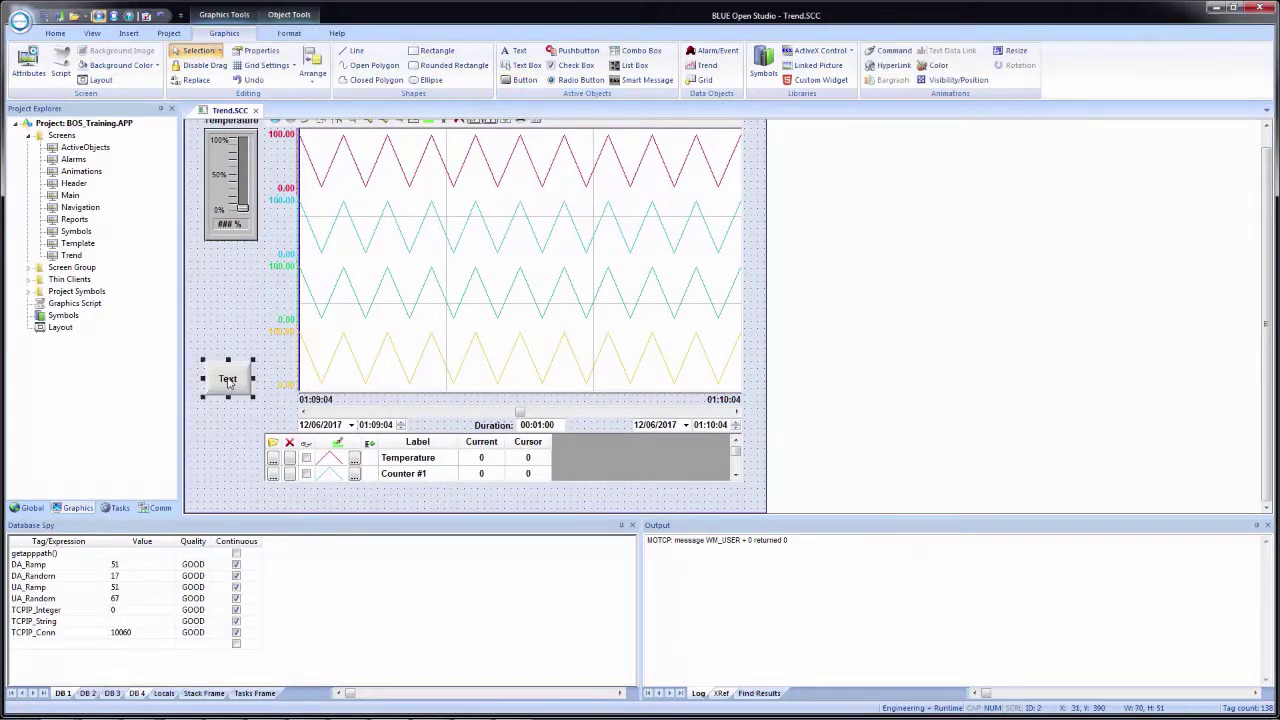
double_click(228, 381)
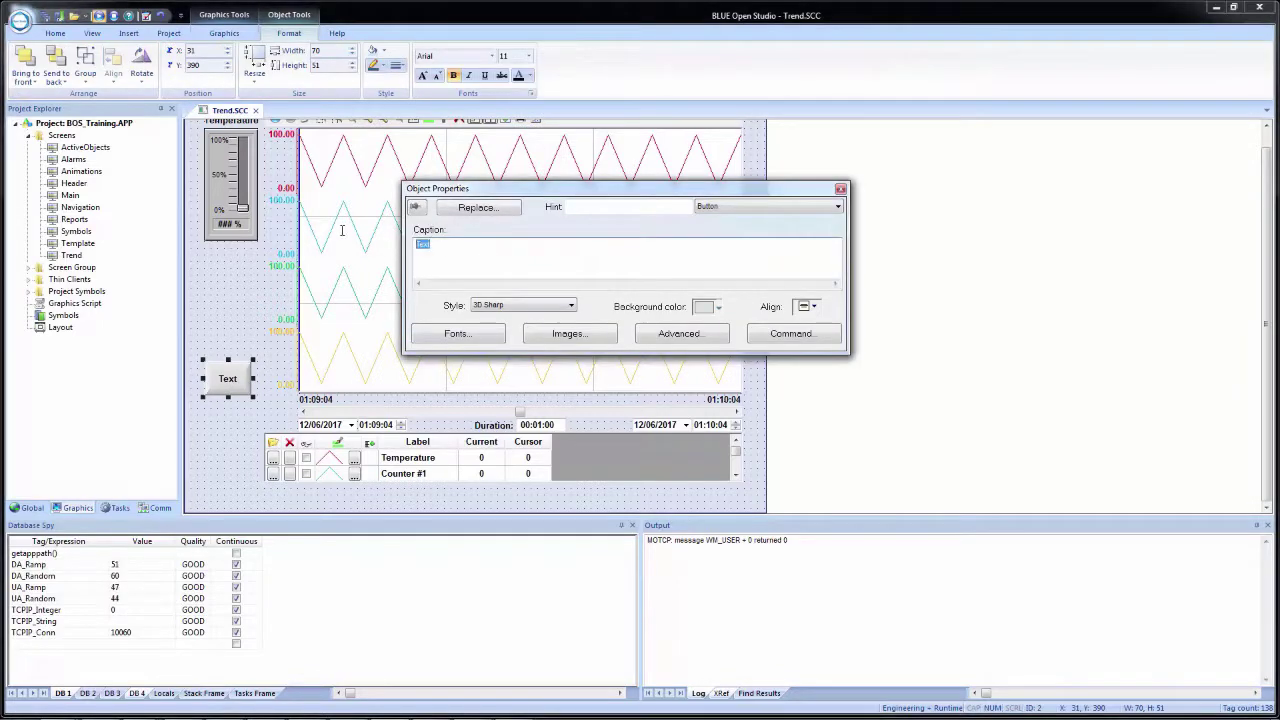
type("Export")
- Give the Export button a command that runs VBScript on its On Up event
left_click(768, 334)
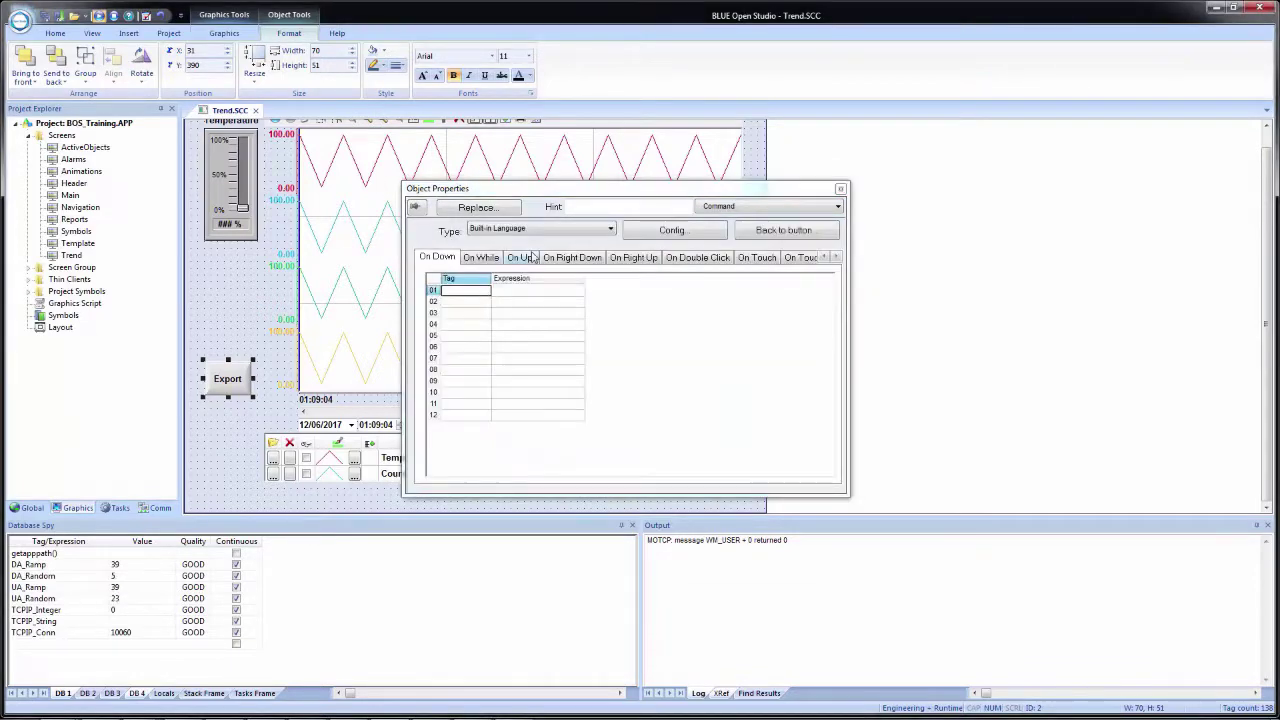
left_click(520, 258)
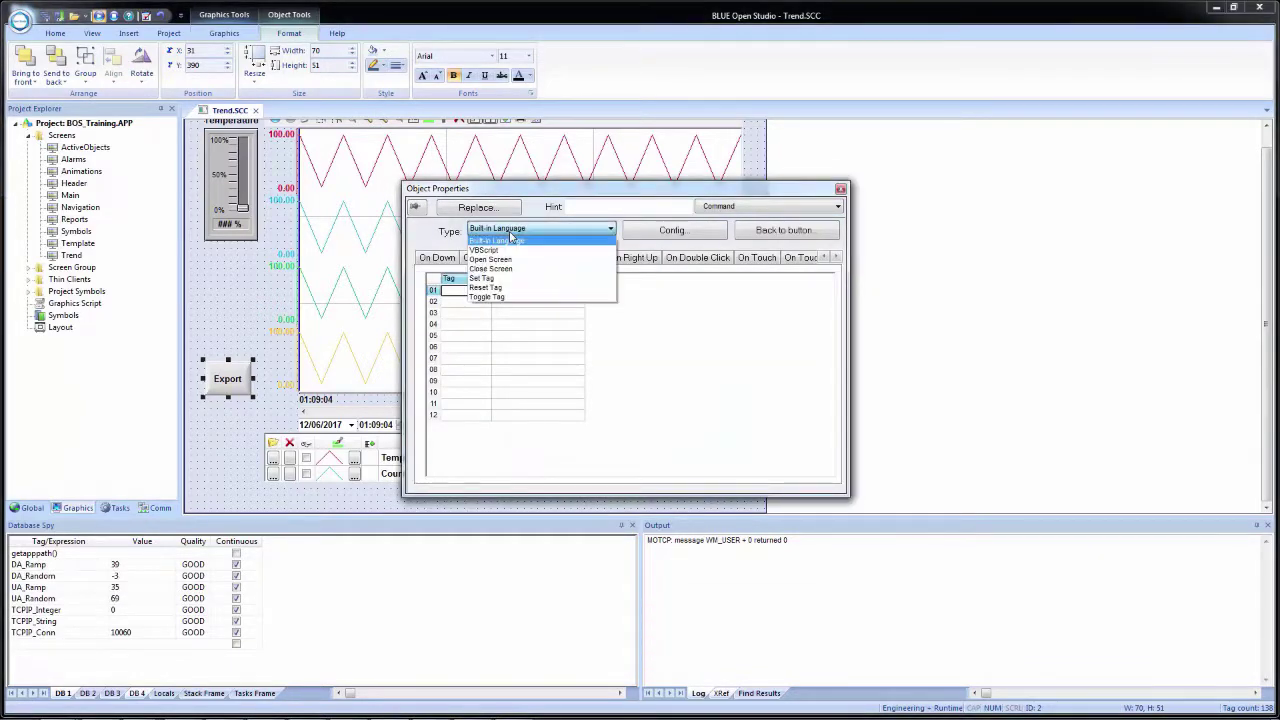
left_click(510, 232)
left_click(510, 250)
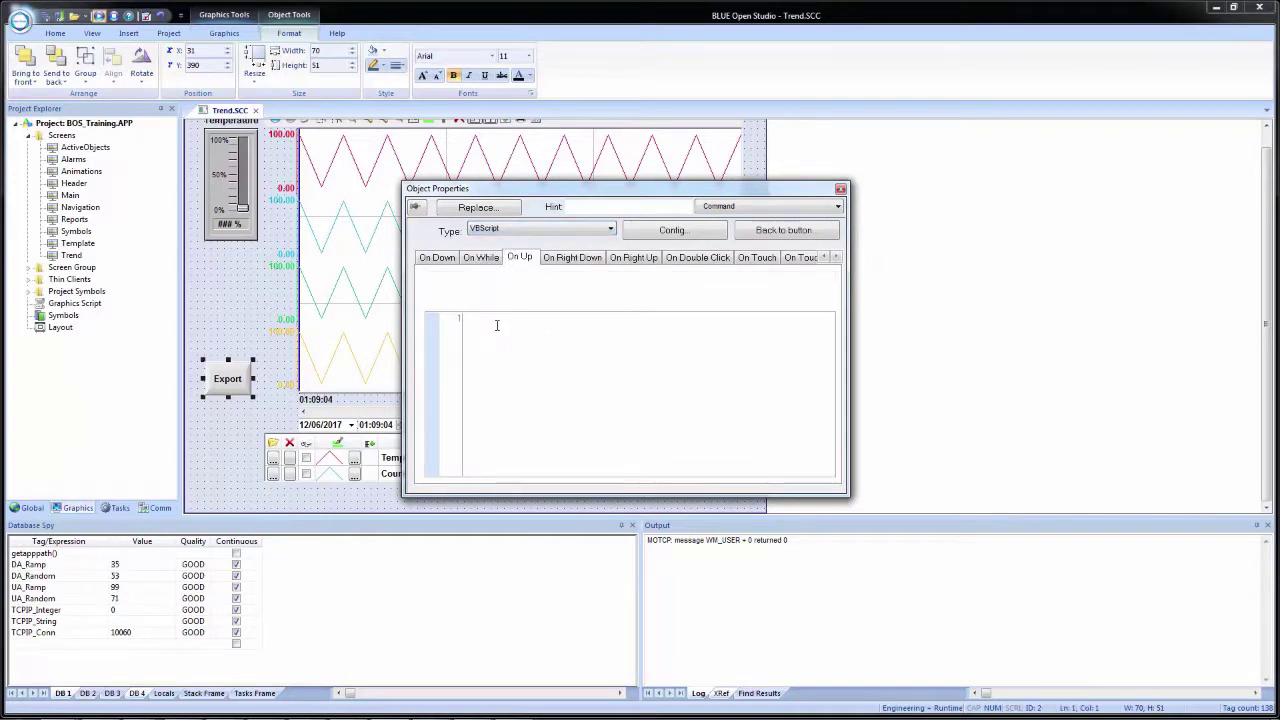
- Write the On Up script $Hst2Txt("12/05/2017", "20:00:00", 0.2, 1, "TREND_EXPORT.txt")
type("$")
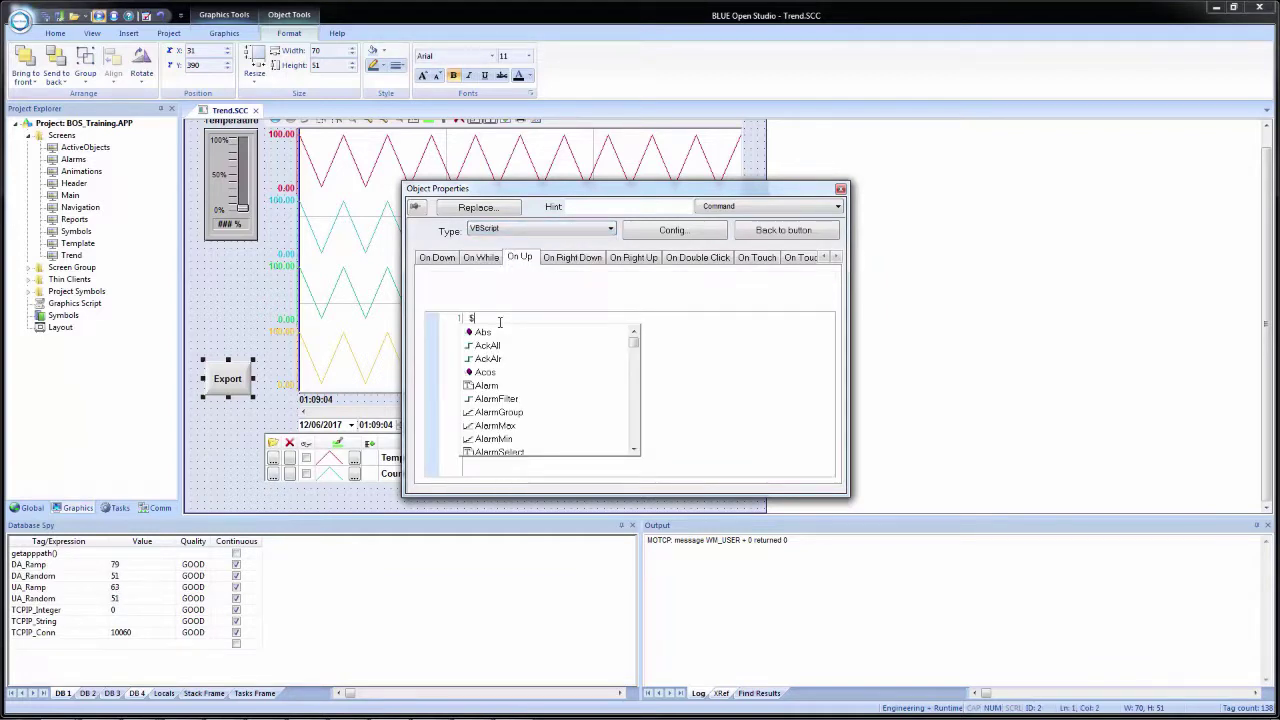
type("HST")
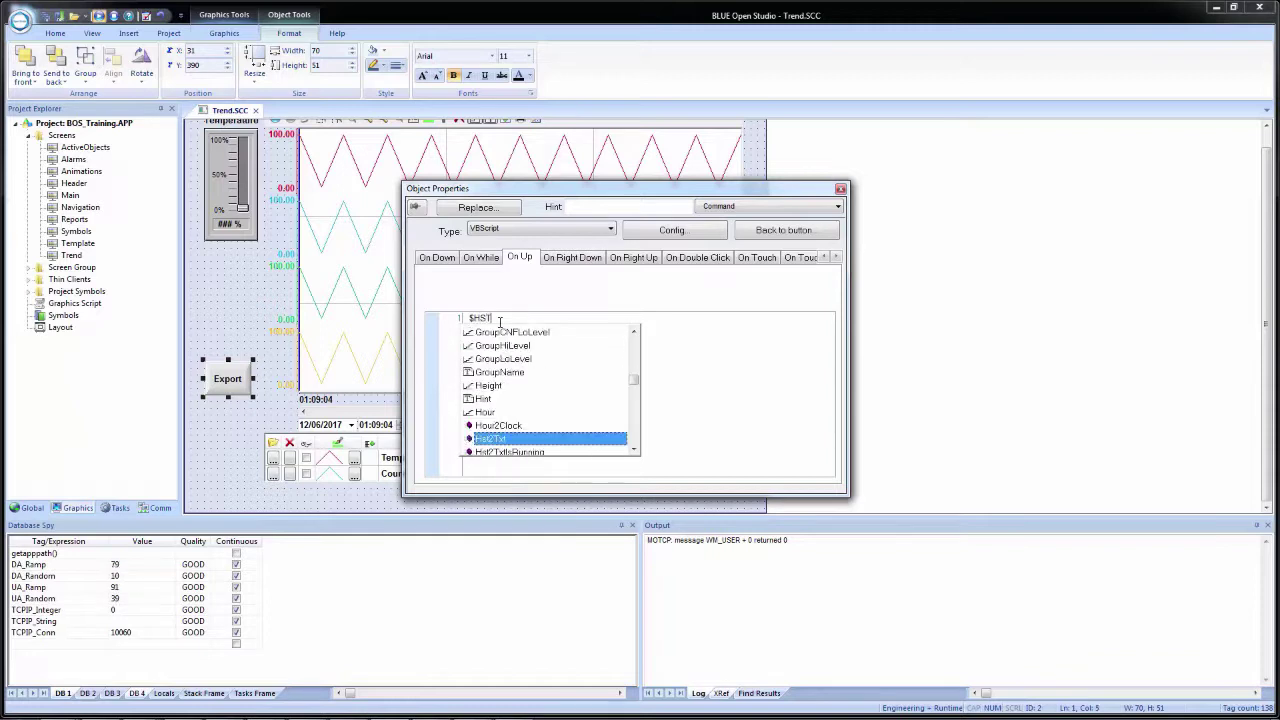
double_click(512, 441)
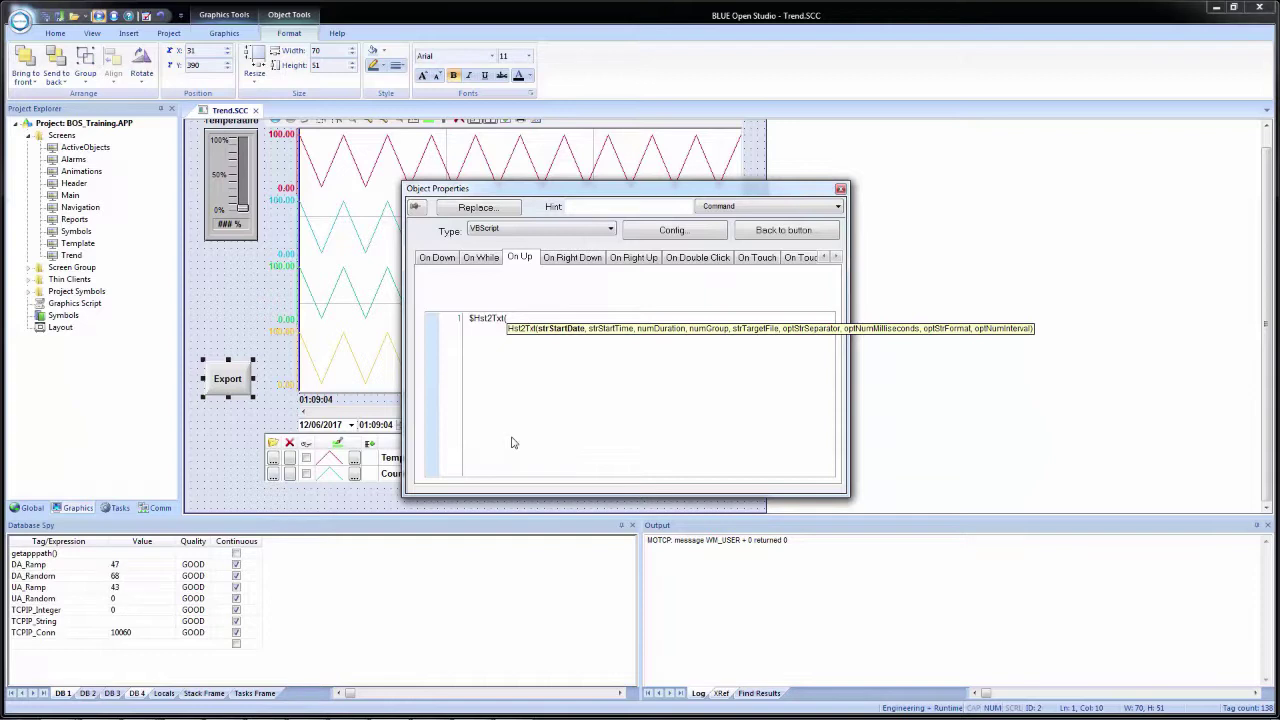
type("12/05/2017\",")
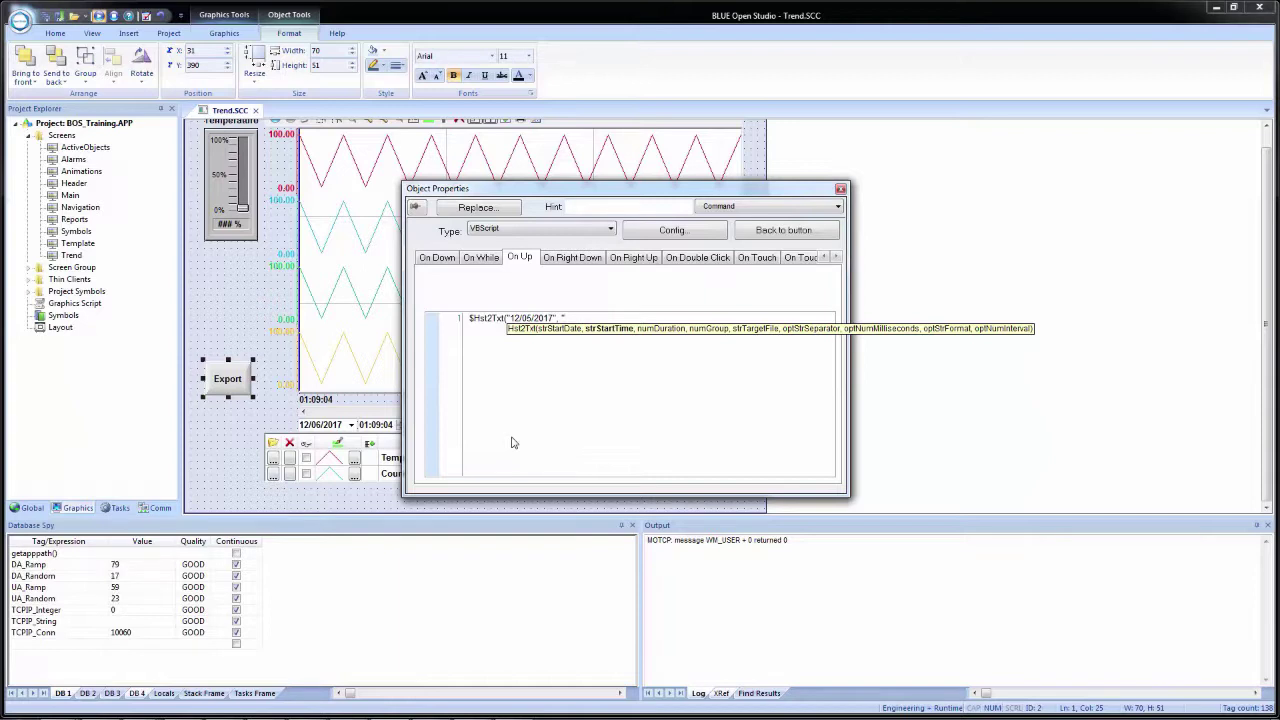
type("\"20:00:00\",")
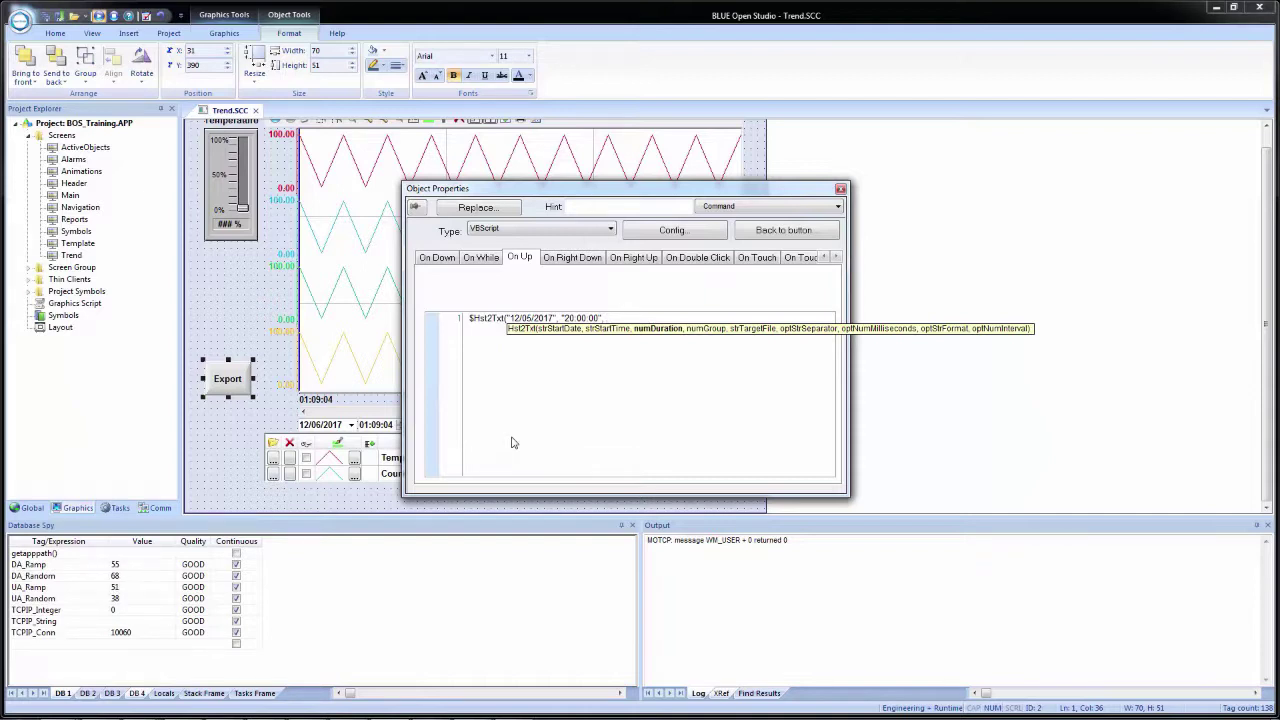
type("0.2,")
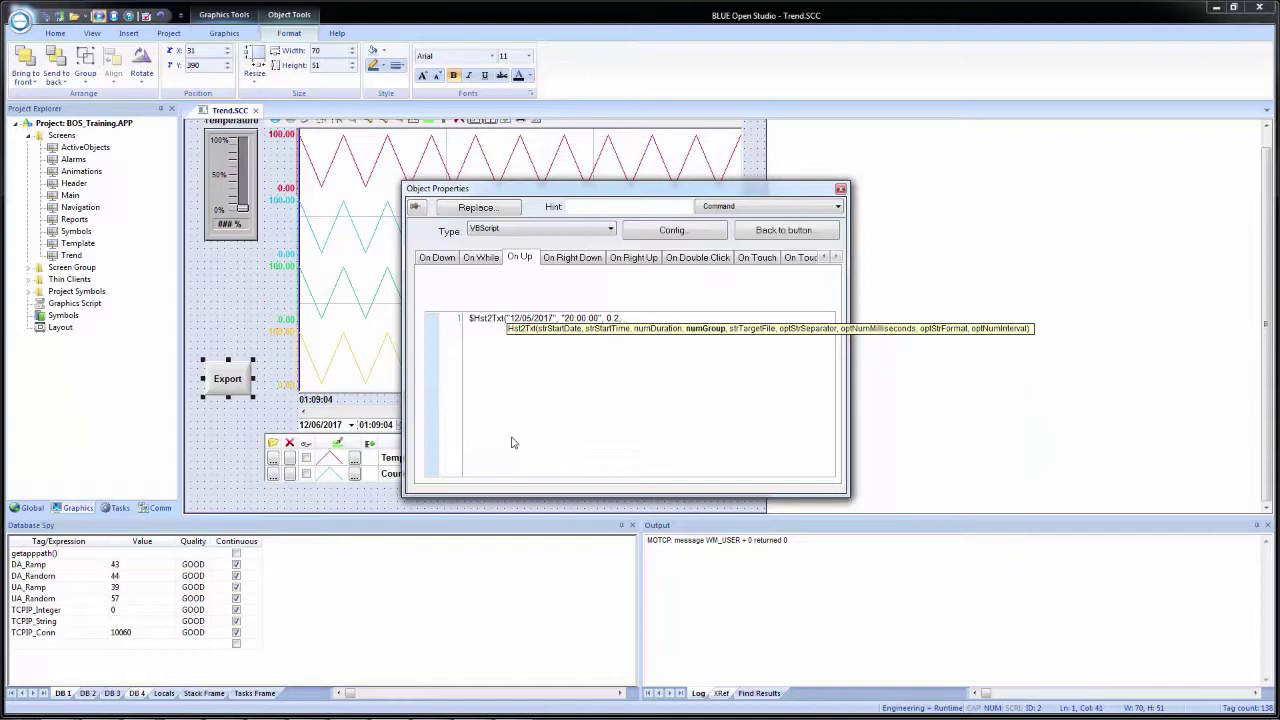
type(" 1, \"")
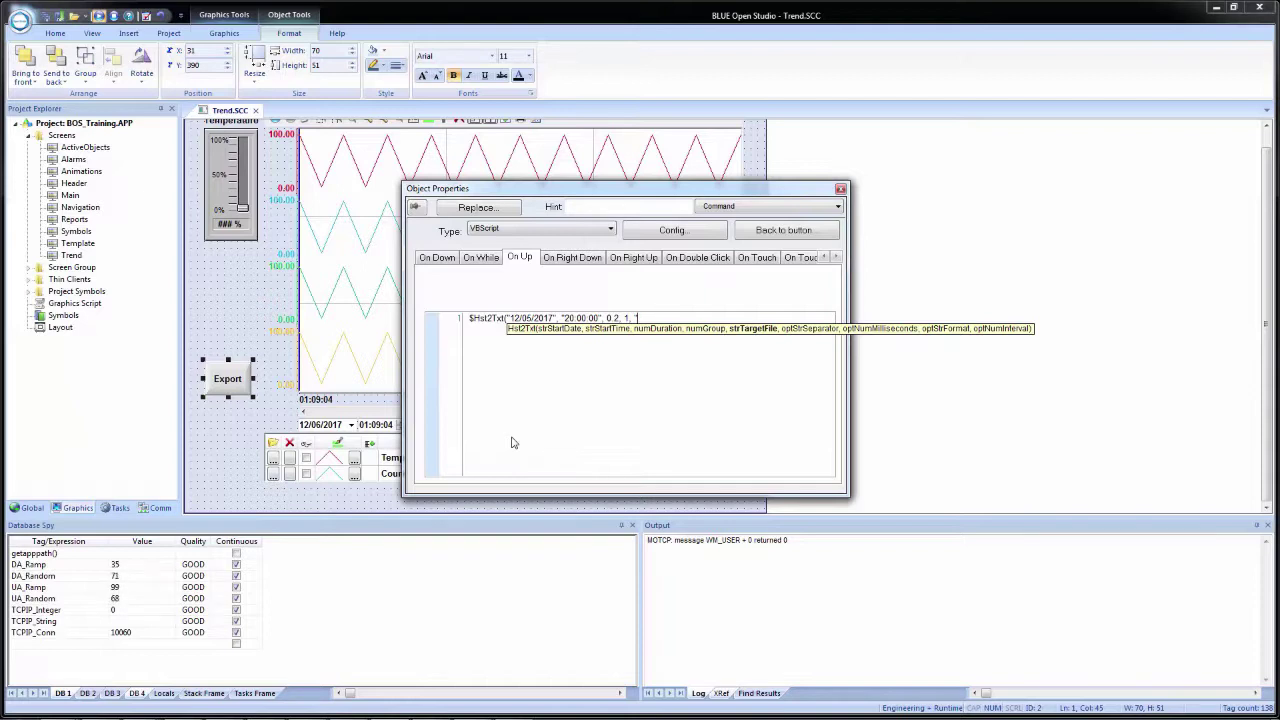
type("TREND.")
type("EXPORT.txt\"")
type(")")
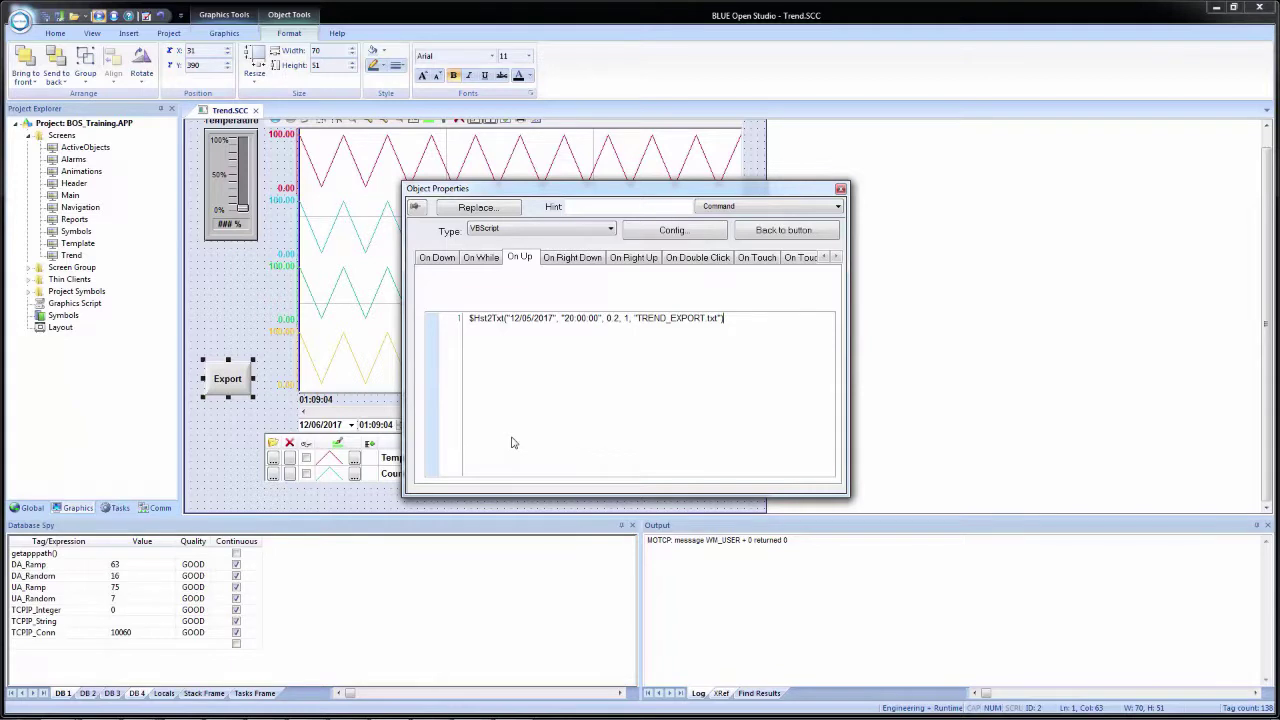
- Check the Export button's script for errors and close its object properties
right_click(600, 380)
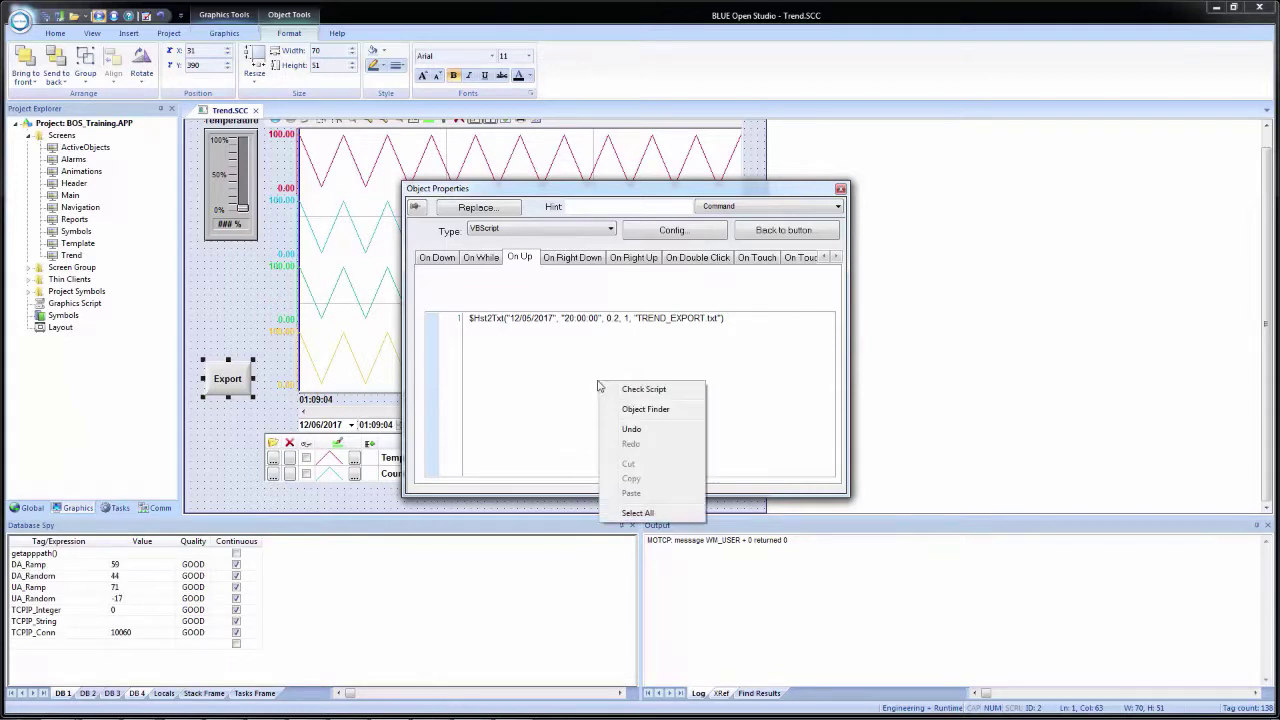
left_click(630, 390)
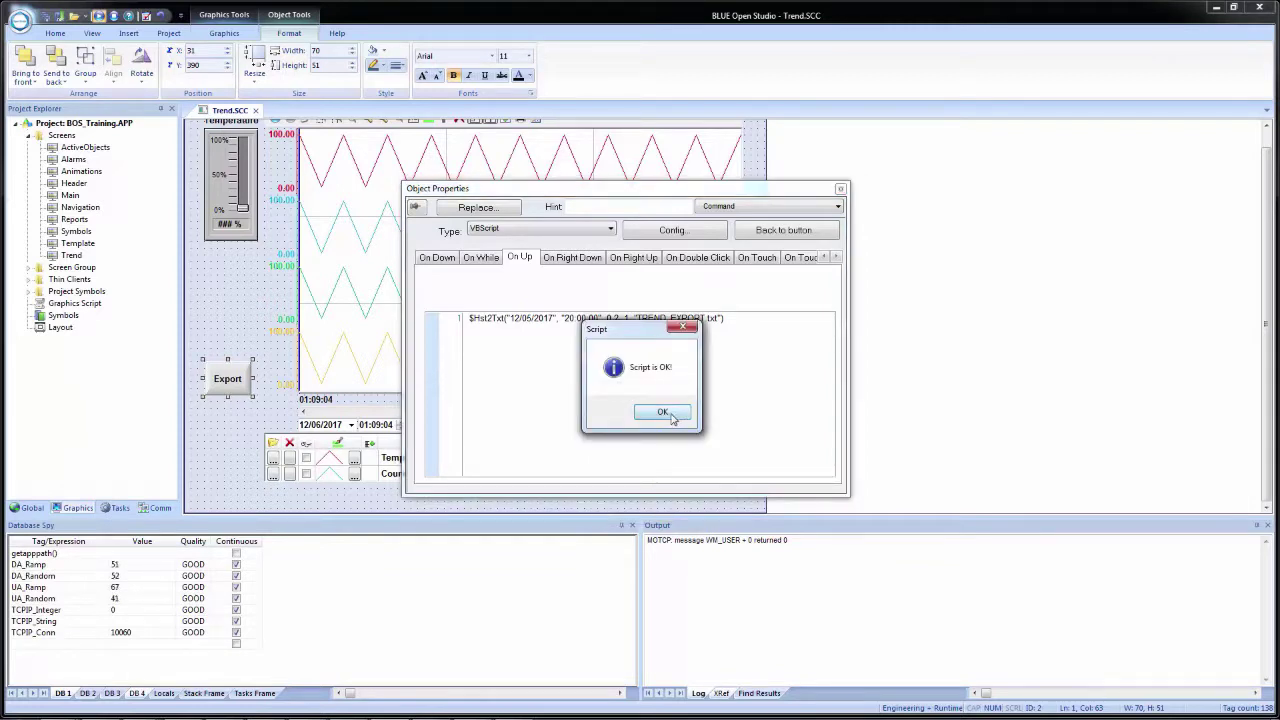
left_click(662, 413)
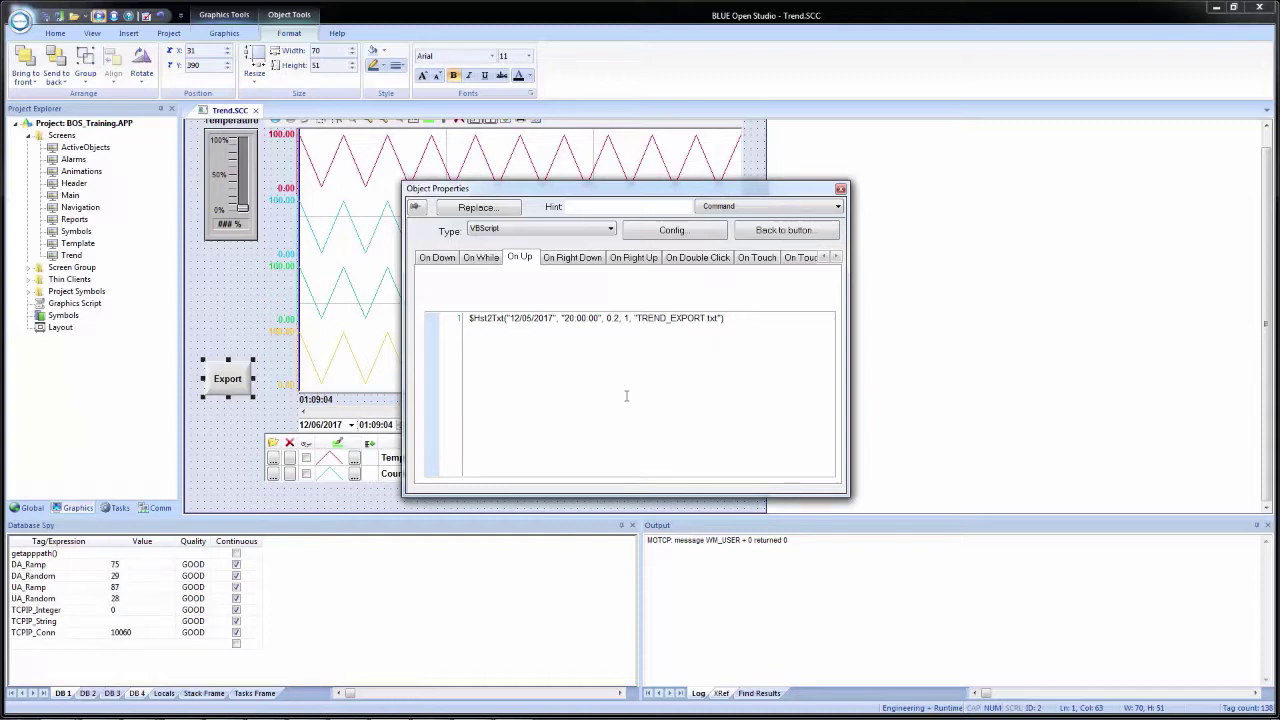
left_click(840, 189)
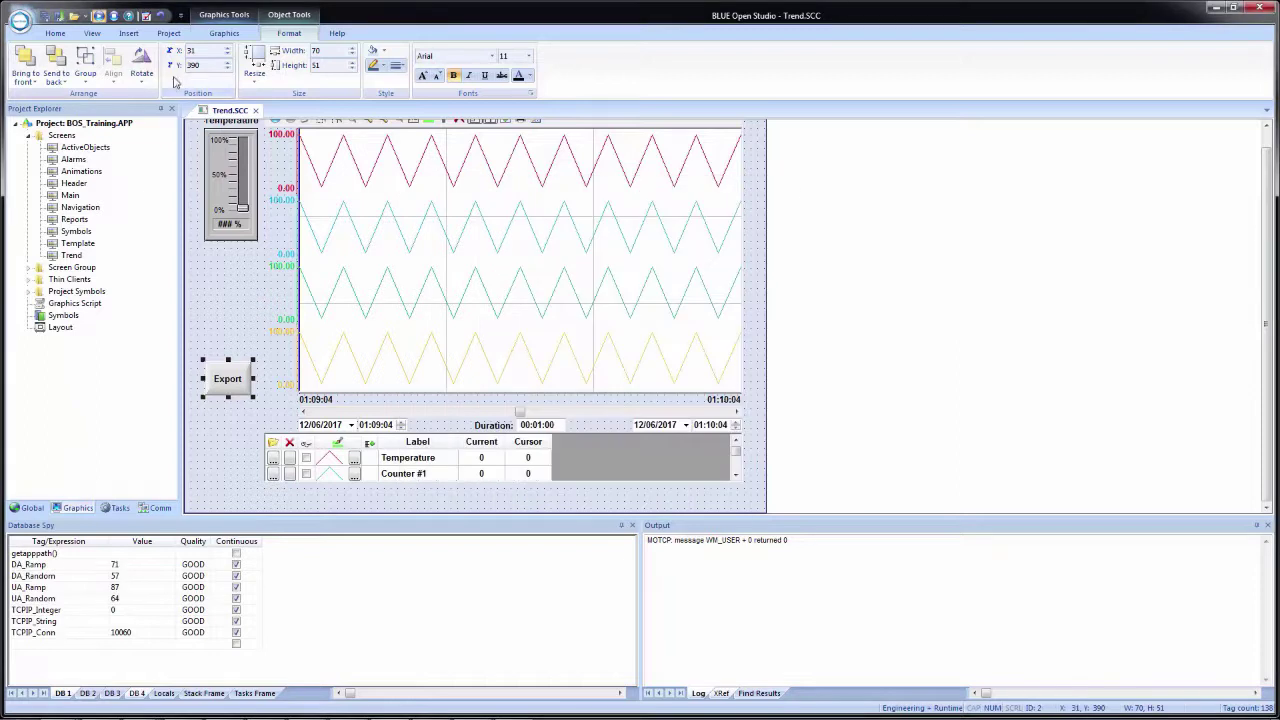
- Save the Trend screen, place the runtime window beside the editor and trigger the export there
left_click(46, 18)
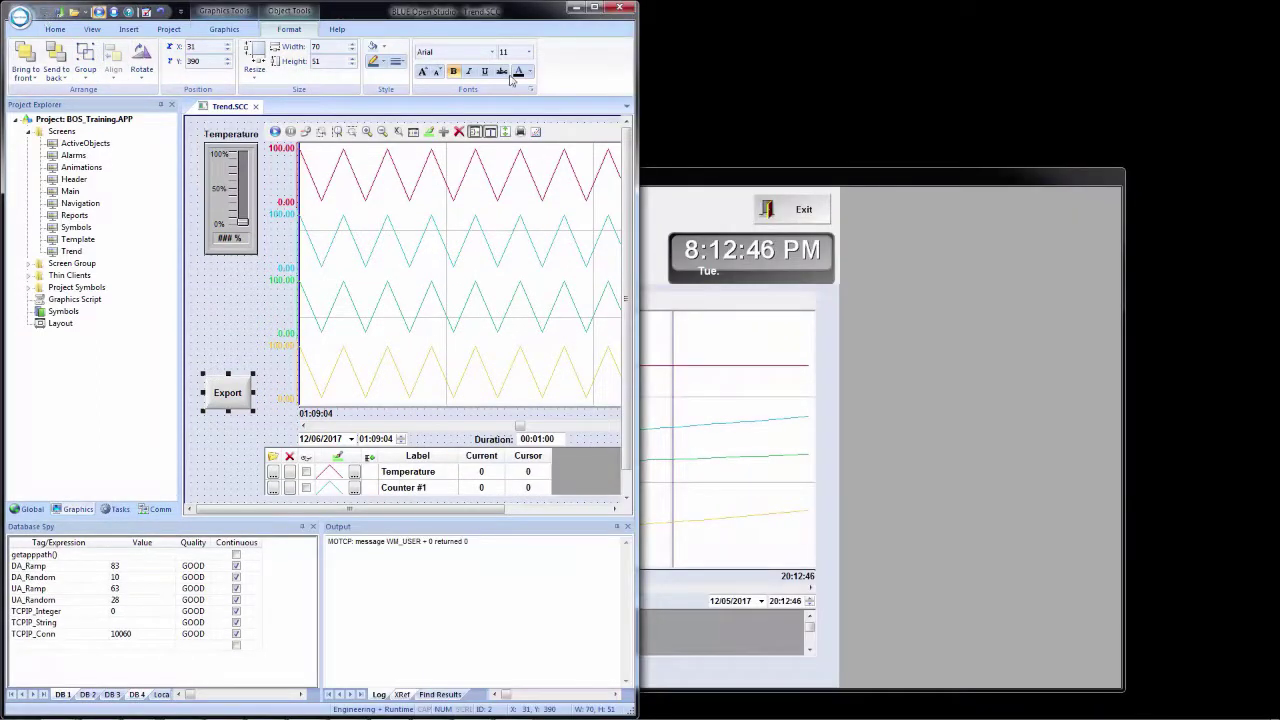
left_click_drag(711, 167, 1279, 80)
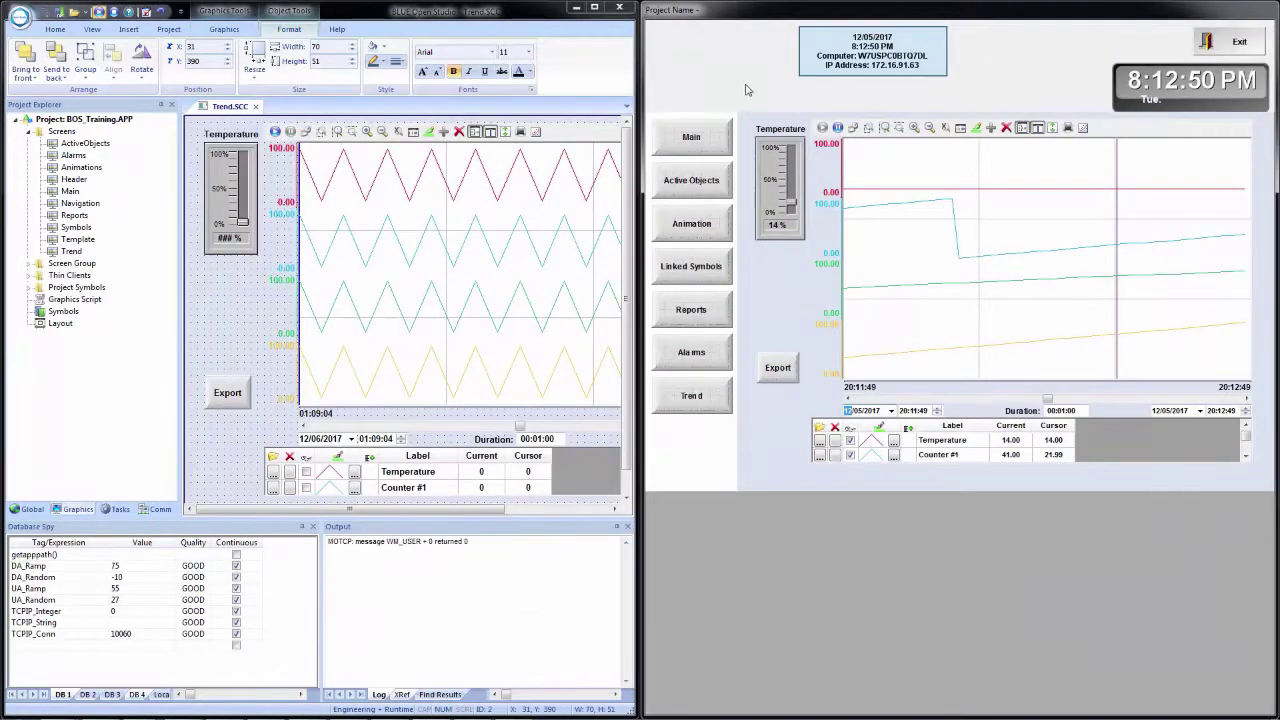
left_click(777, 369)
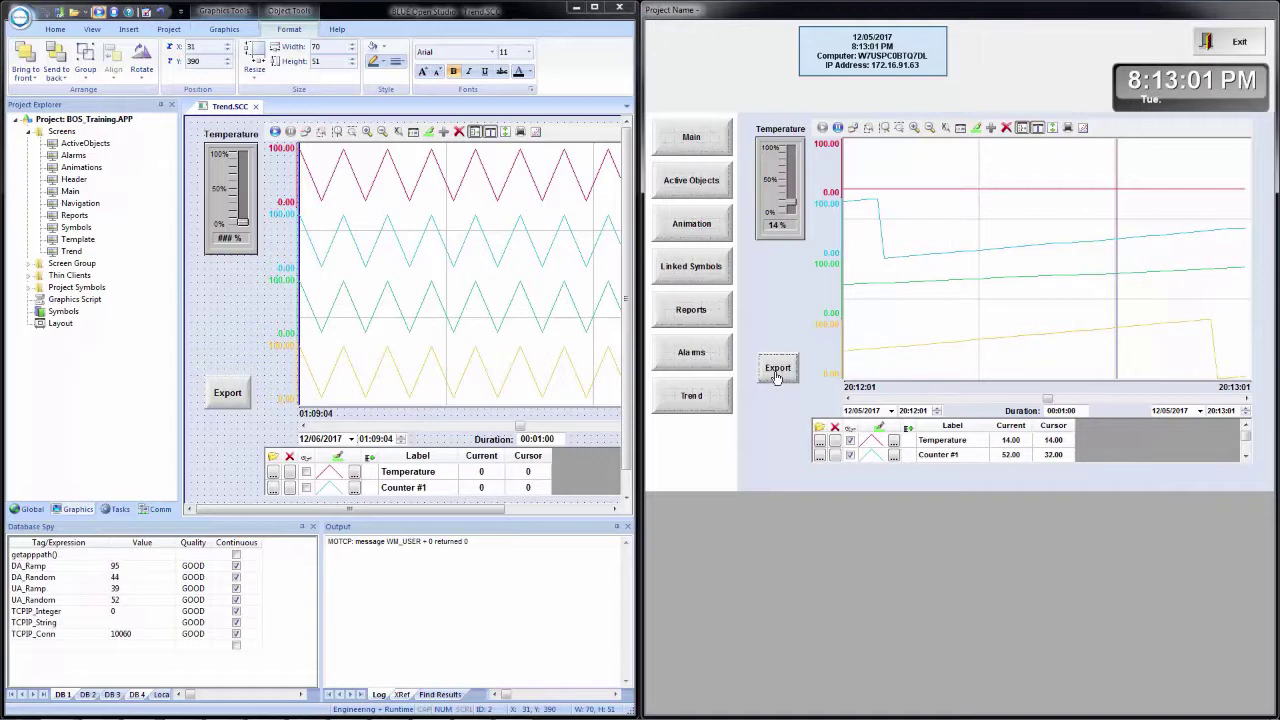
- Look for the exported text file in C:\BOS_Training and recheck the HST2TXT notes in the Technical Reference
left_click(672, 320)
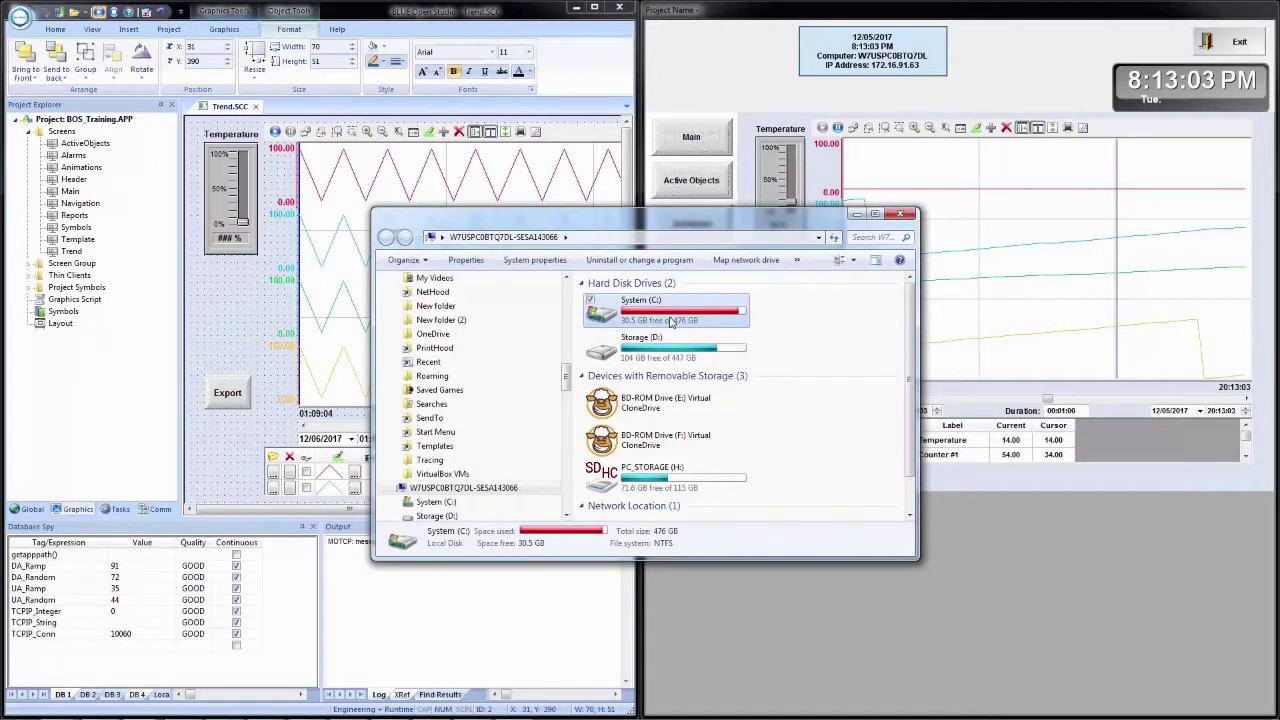
double_click(672, 320)
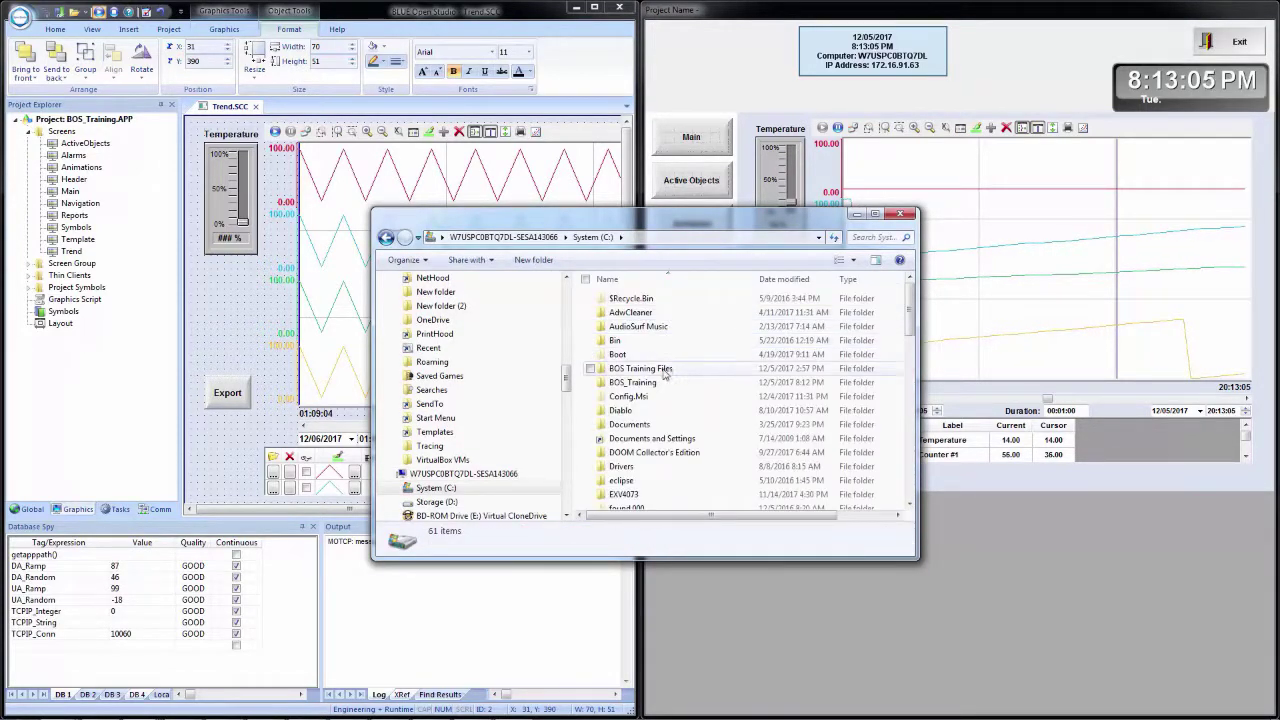
double_click(638, 382)
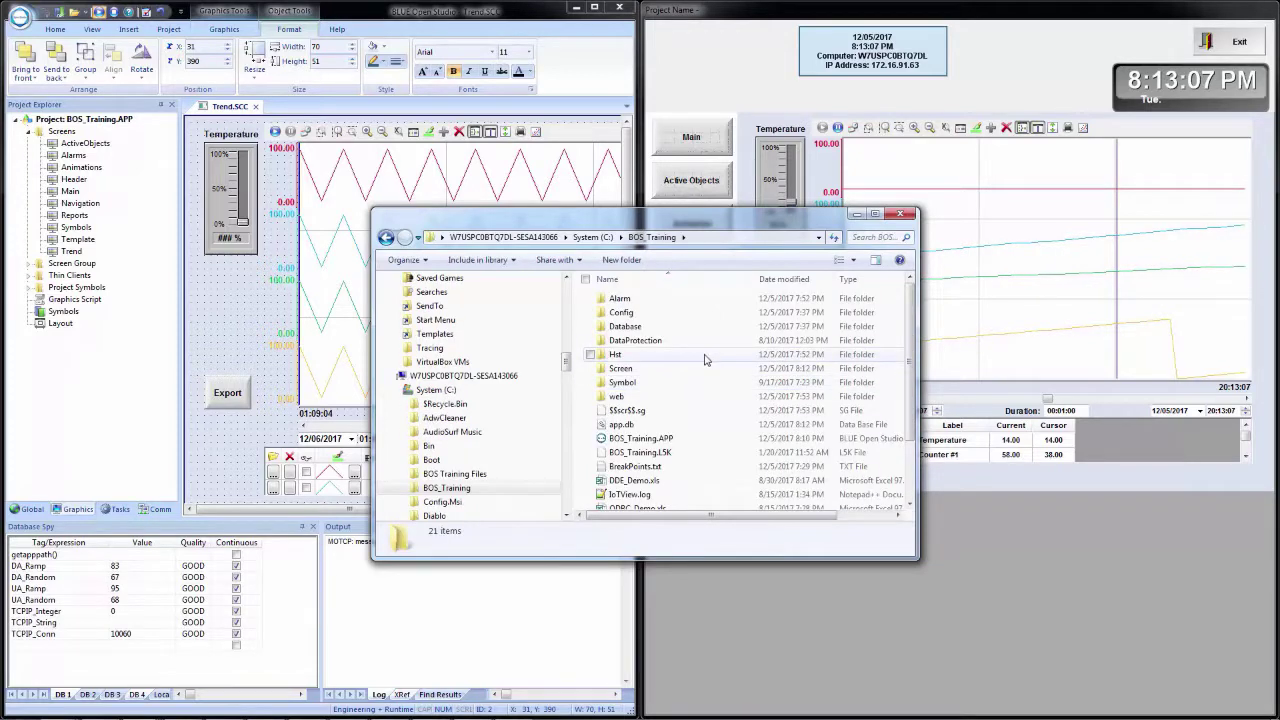
scroll(704, 365, "down", 2)
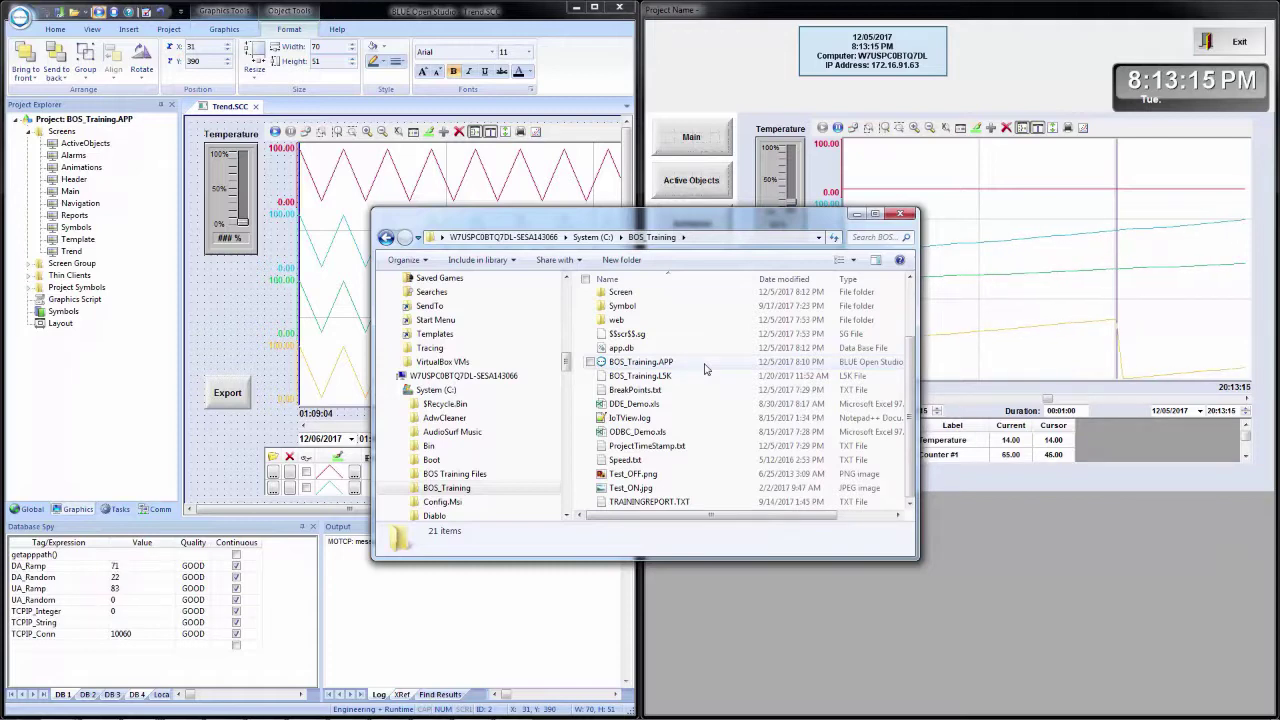
key("alt+Tab")
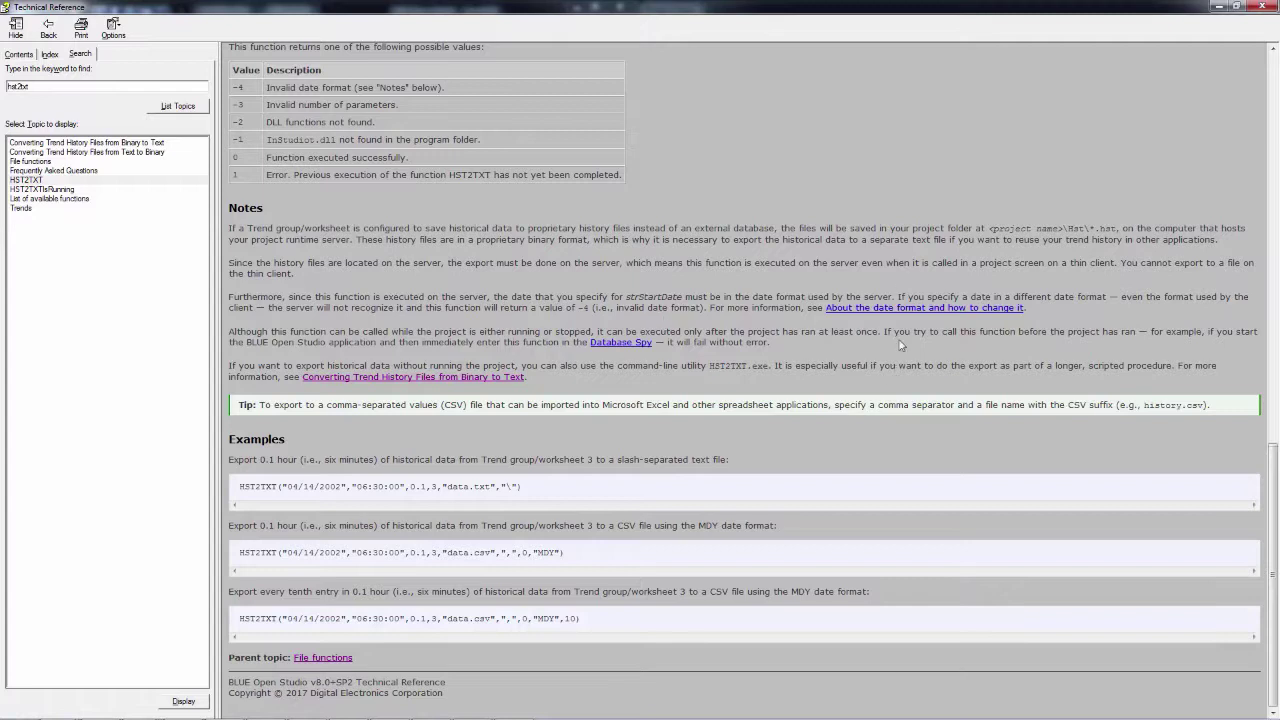
left_click(1226, 7)
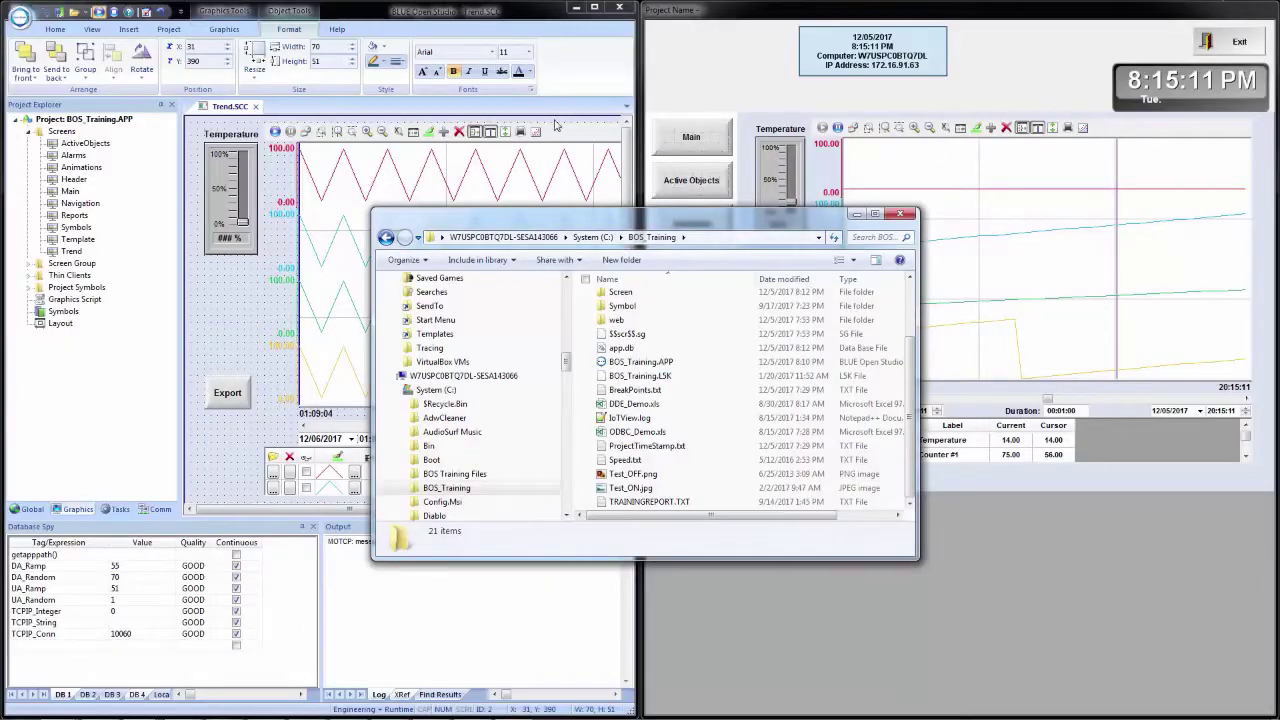
- Stop the project, close the Trend screen editor, run the project again beside the editor and show its Trend screen
left_click(595, 53)
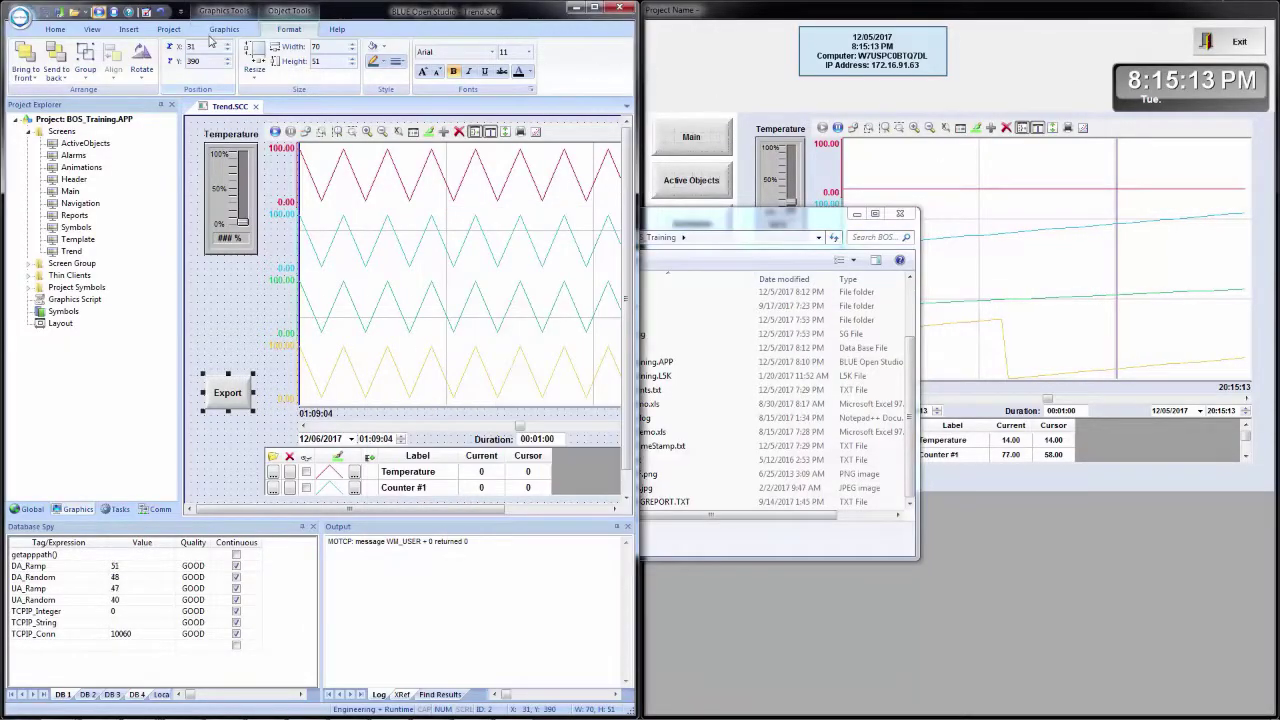
left_click(117, 14)
left_click(116, 13)
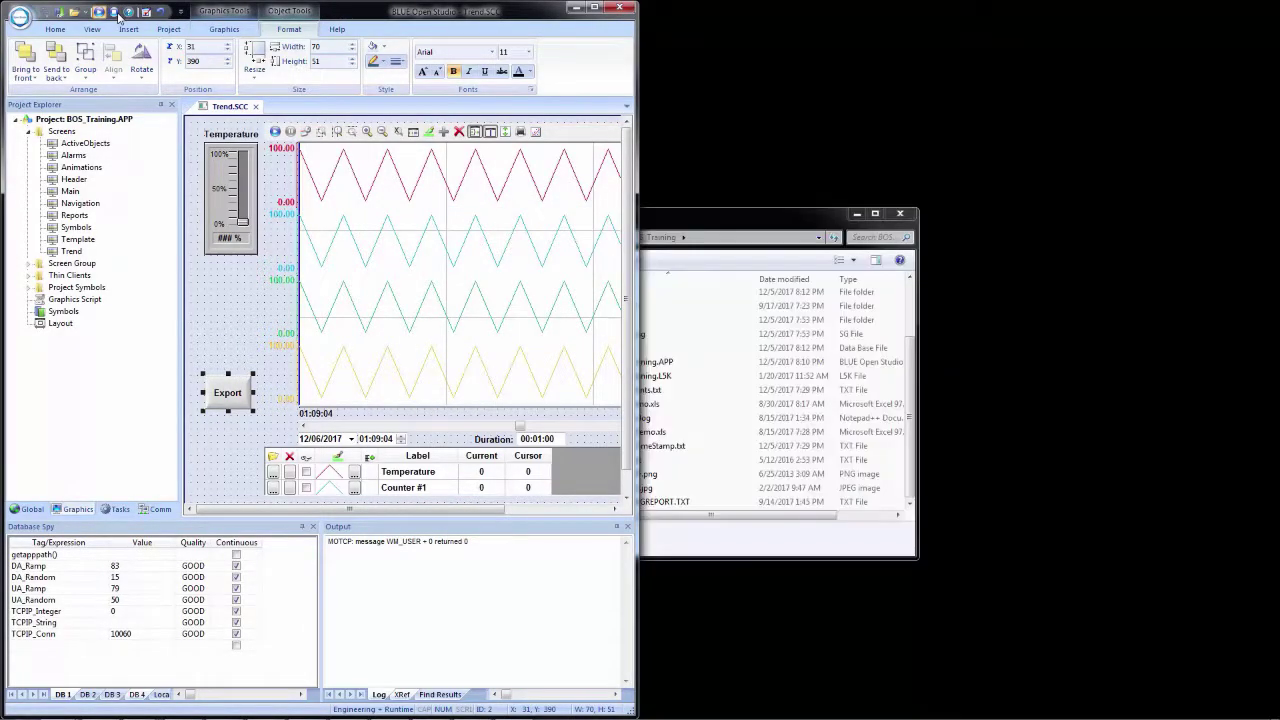
left_click(256, 107)
left_click(98, 12)
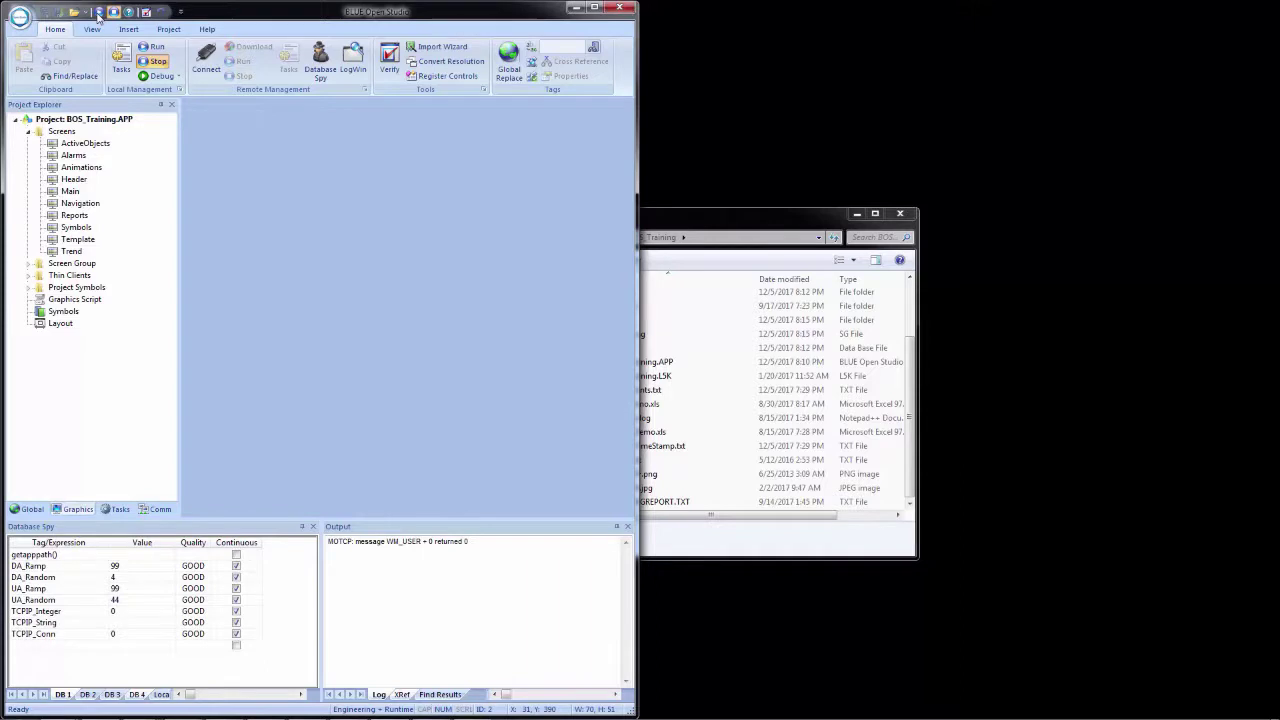
key("super+Right")
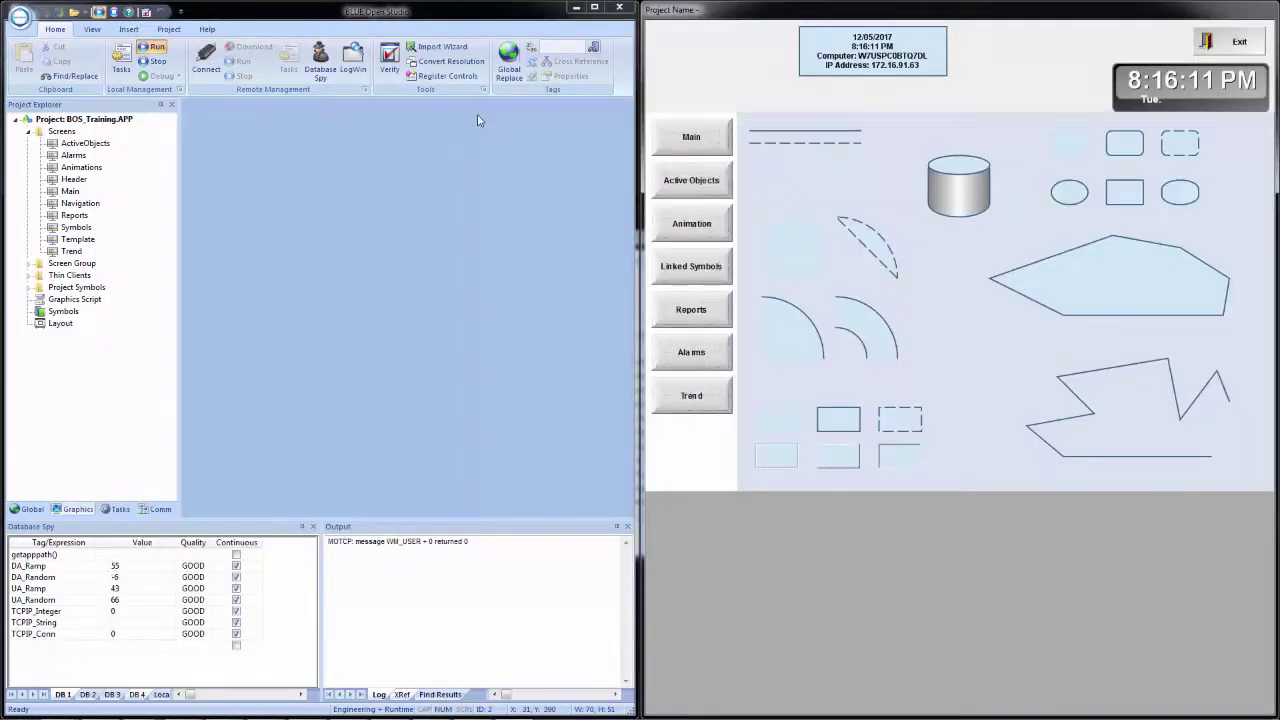
left_click(682, 396)
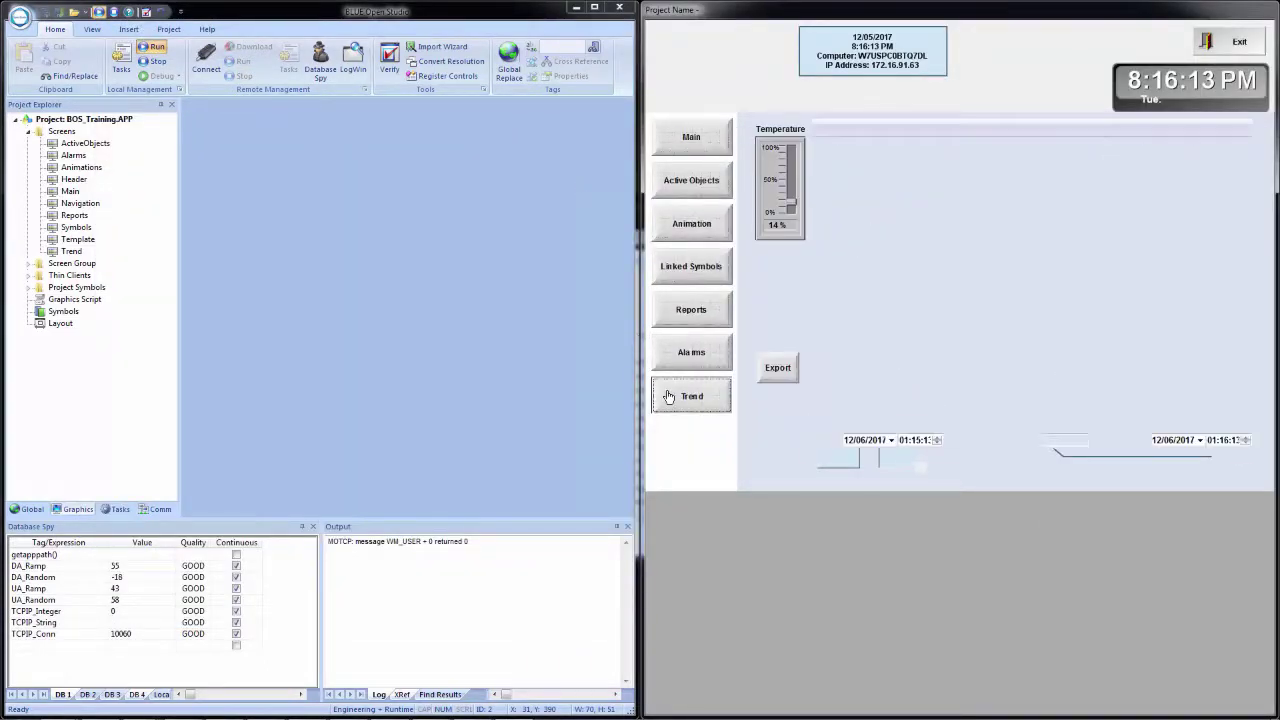
- Trigger the trend export in the running project and locate the TREND_EXPORT files in C:\BOS_Training
left_click(778, 369)
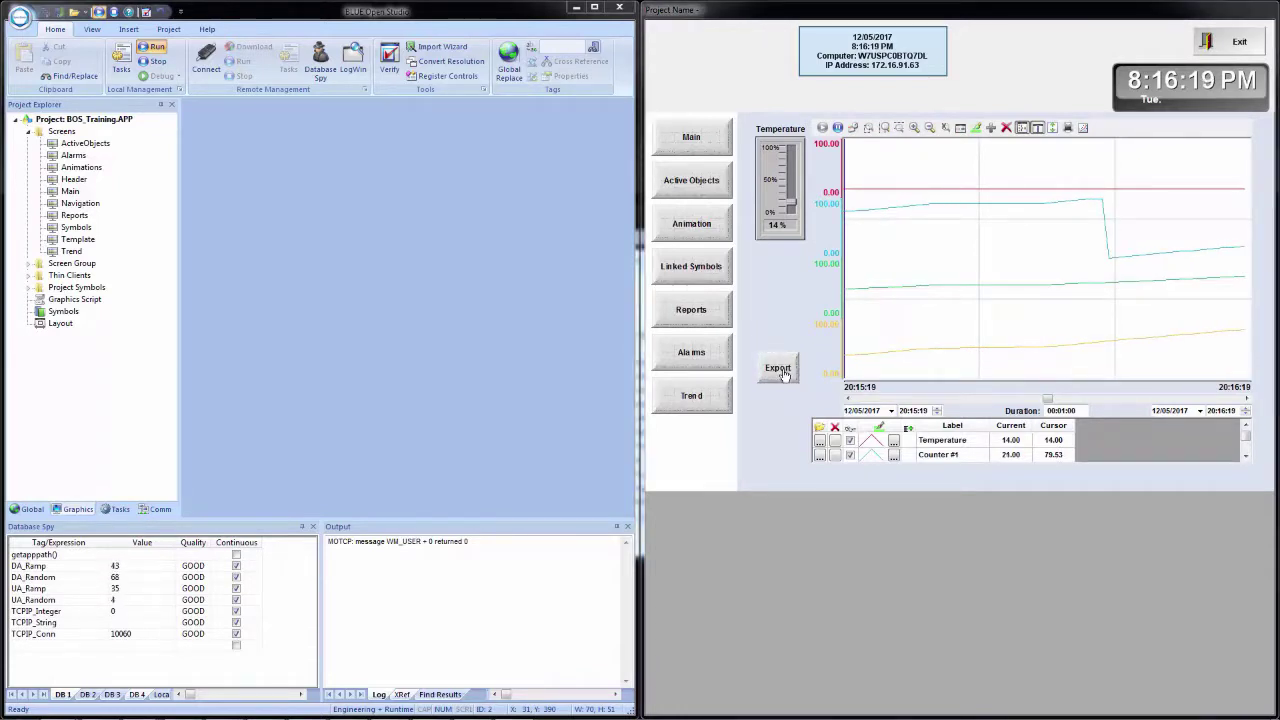
double_click(645, 322)
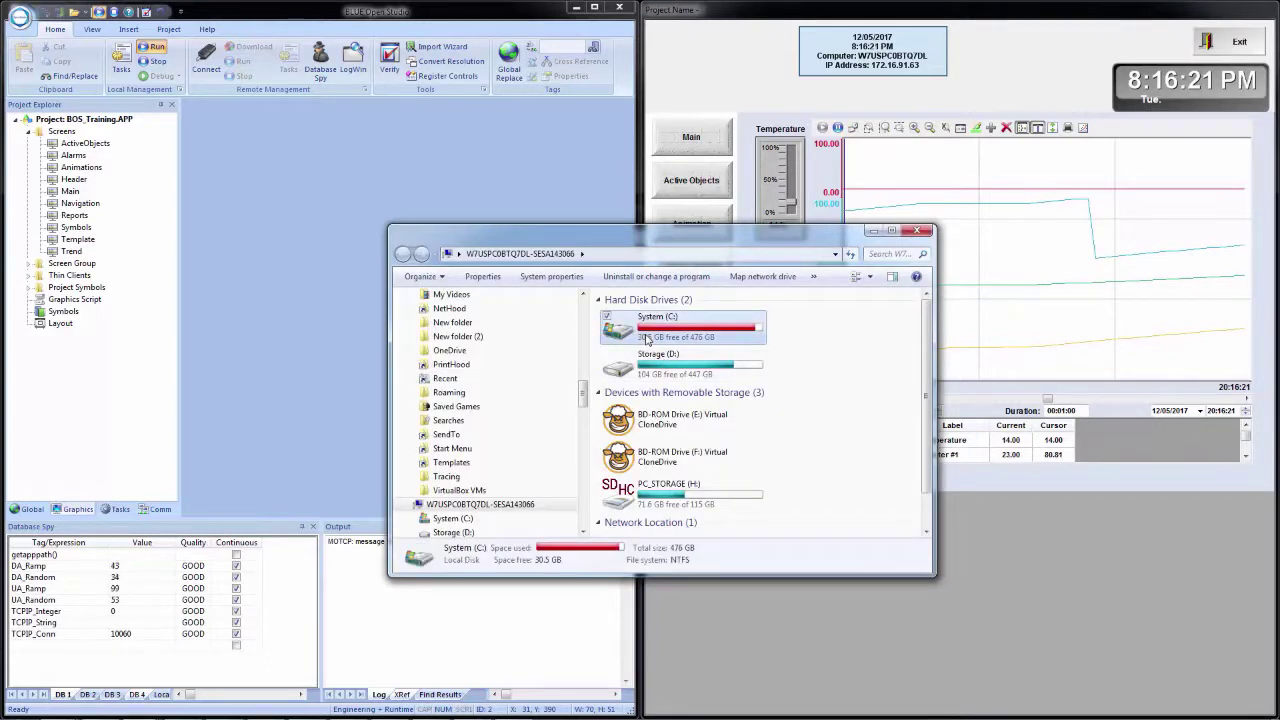
double_click(655, 399)
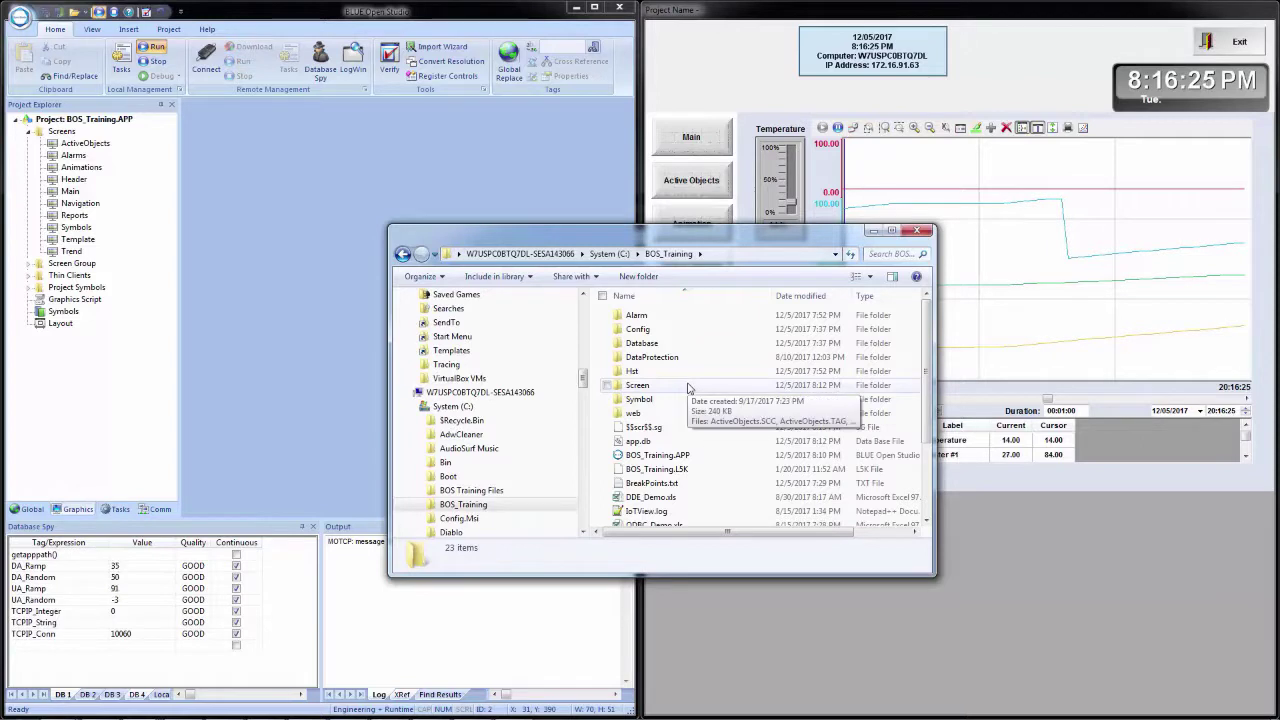
scroll(688, 388, "down", 2)
scroll(688, 388, "down", 1)
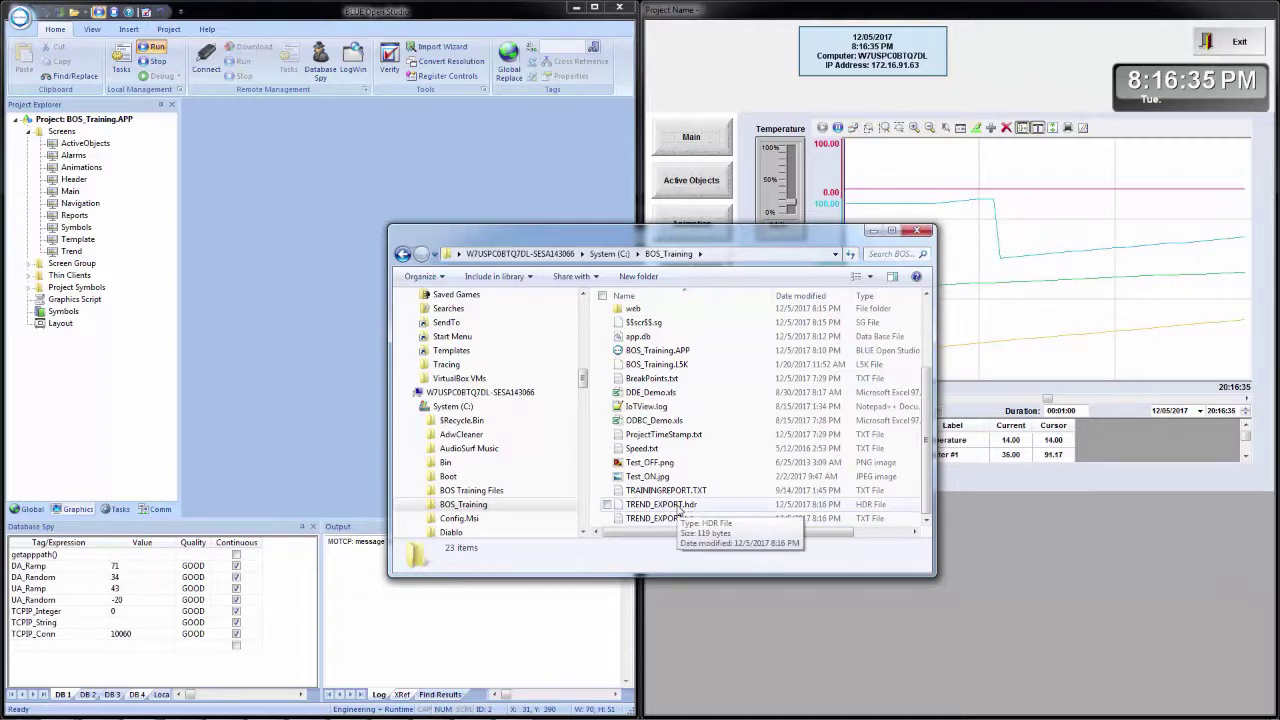
- Open TREND_EXPORT.txt, review its exported timestamps and tag values, and close the text editor with its open files
double_click(647, 519)
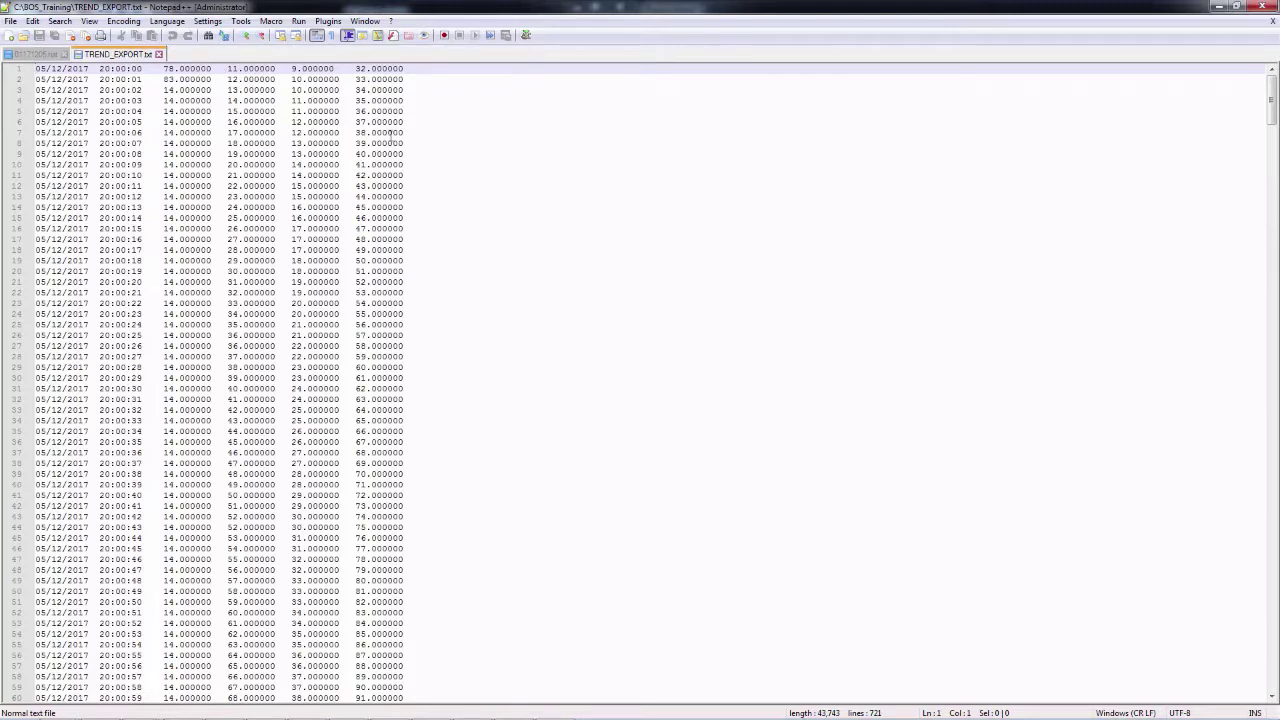
key("ctrl+w")
key("ctrl+w")
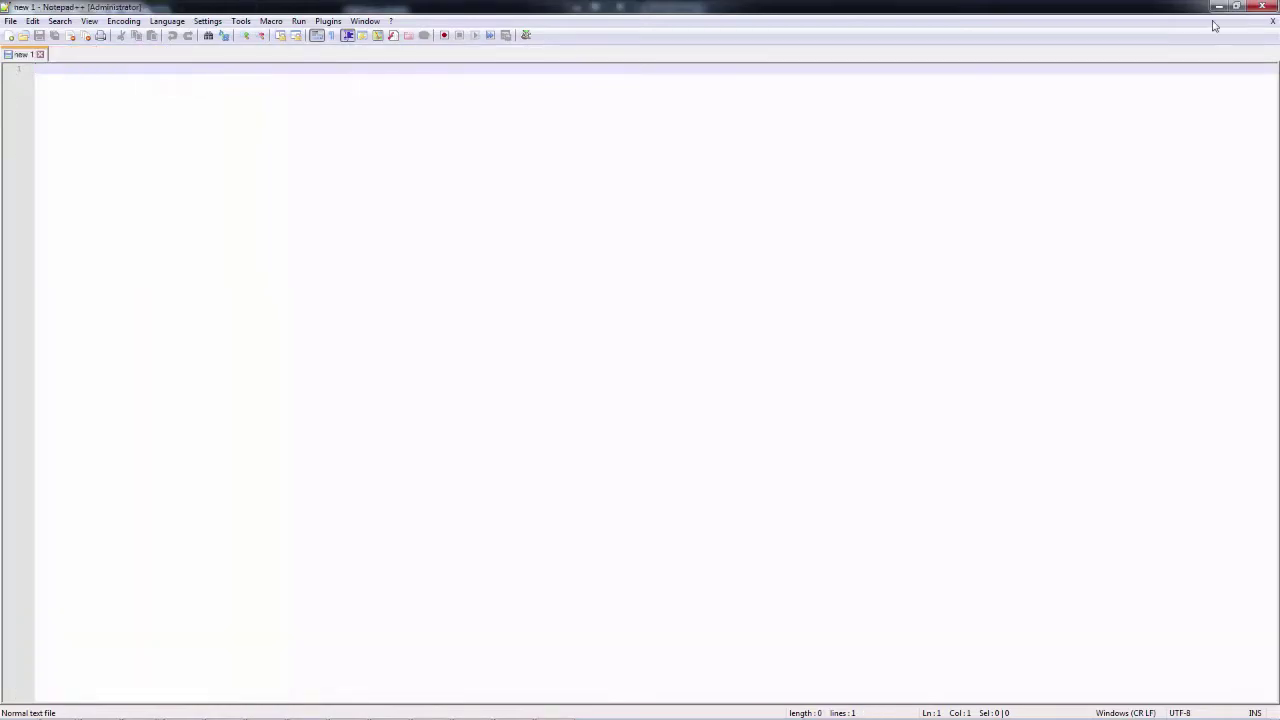
left_click(1262, 6)
- Open TREND_EXPORT.hdr in Notepad++ and go through its tag count and tag names line by line
left_click(685, 507)
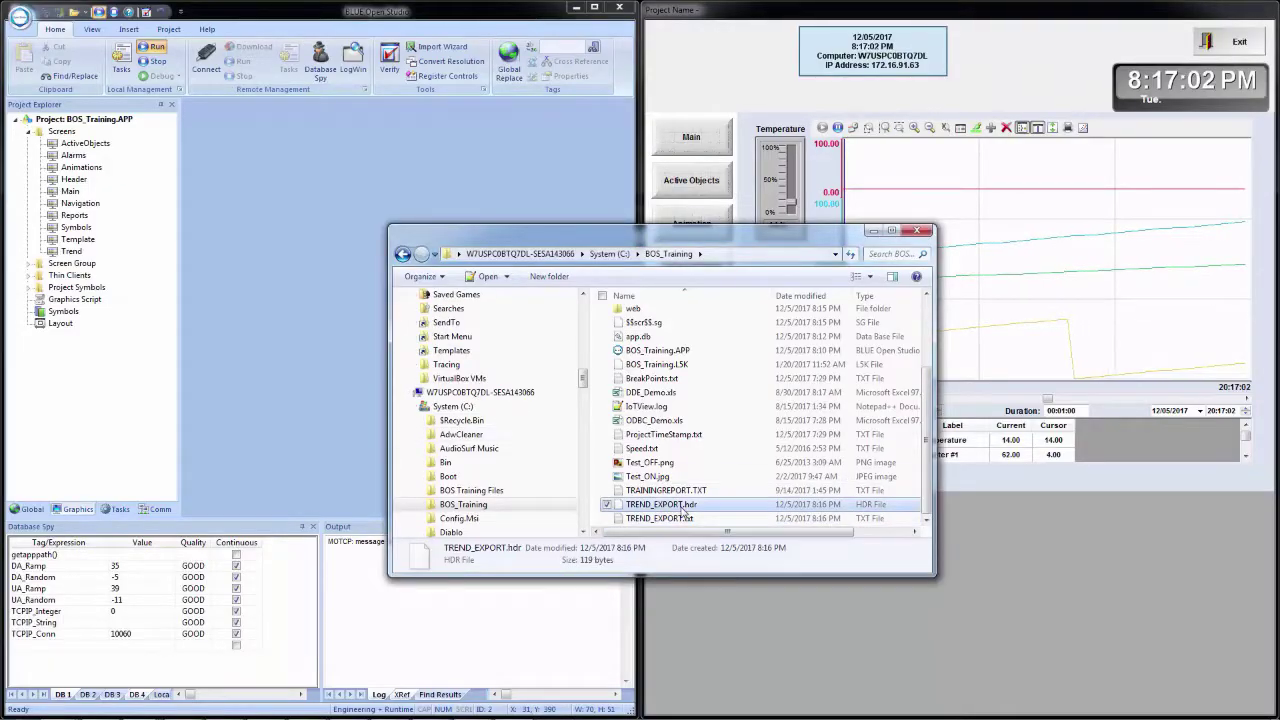
right_click(685, 512)
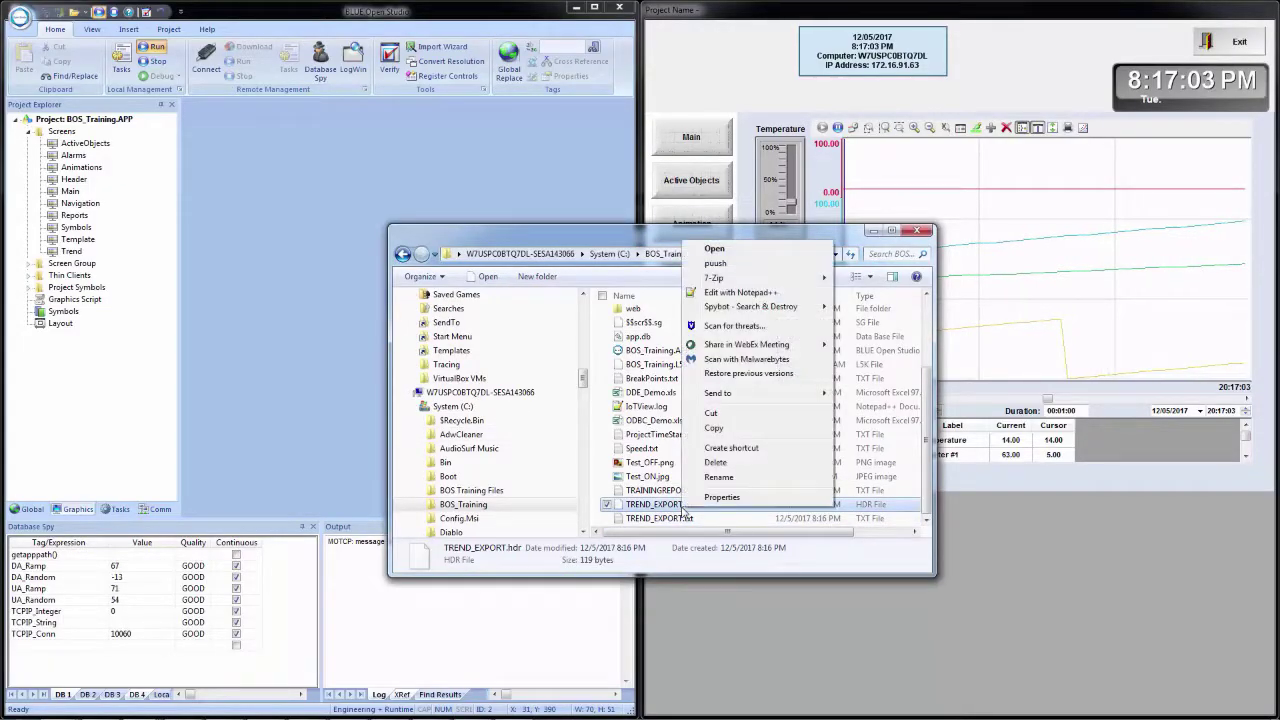
left_click(742, 292)
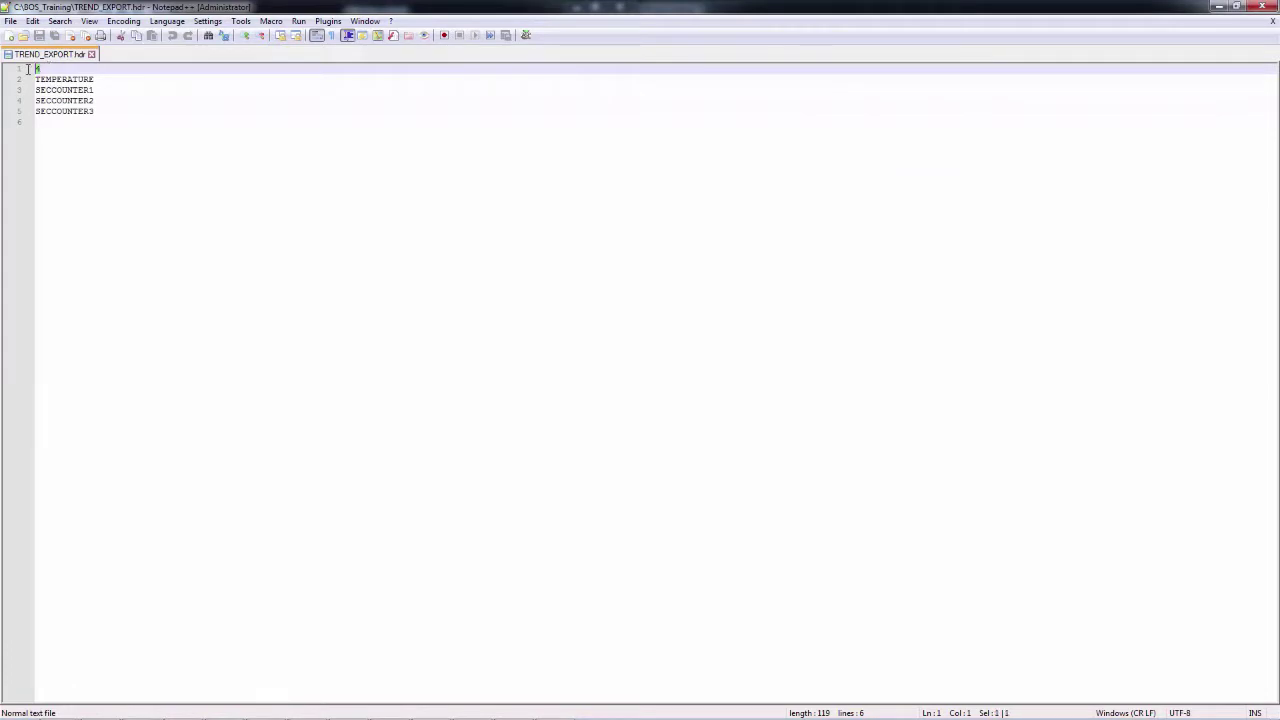
left_click(57, 80)
left_click(57, 90)
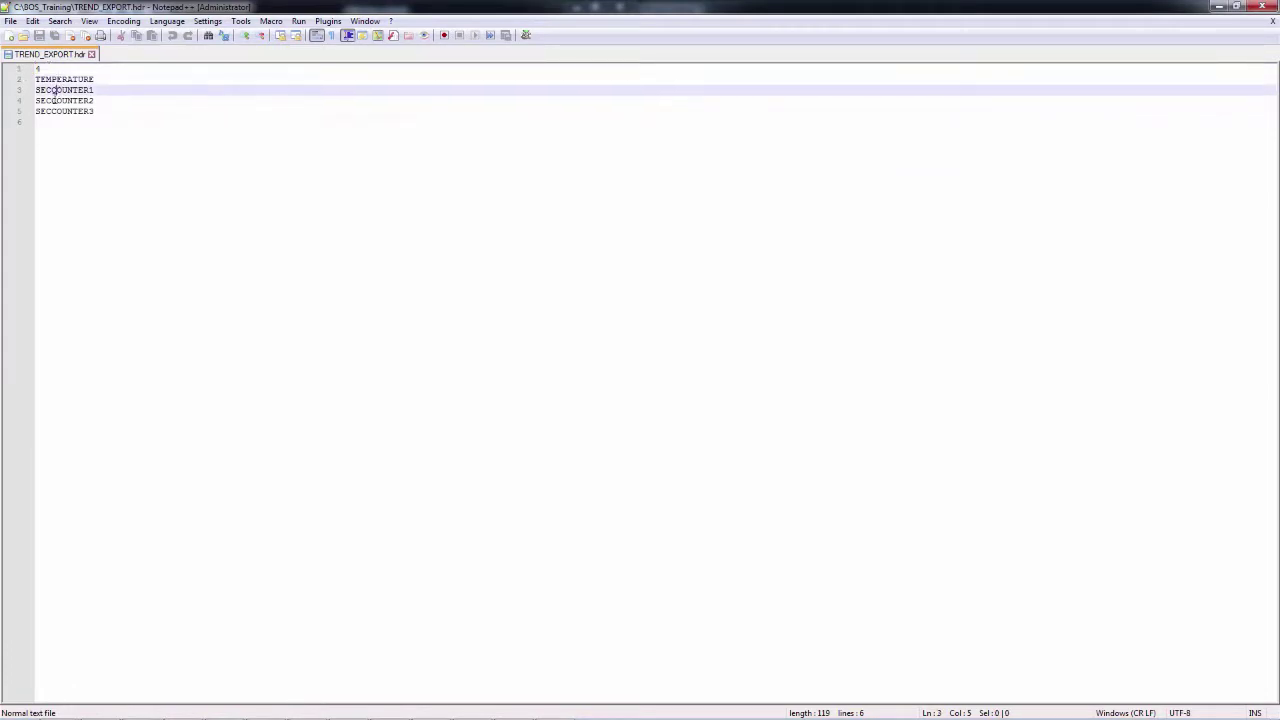
left_click(55, 100)
left_click(54, 111)
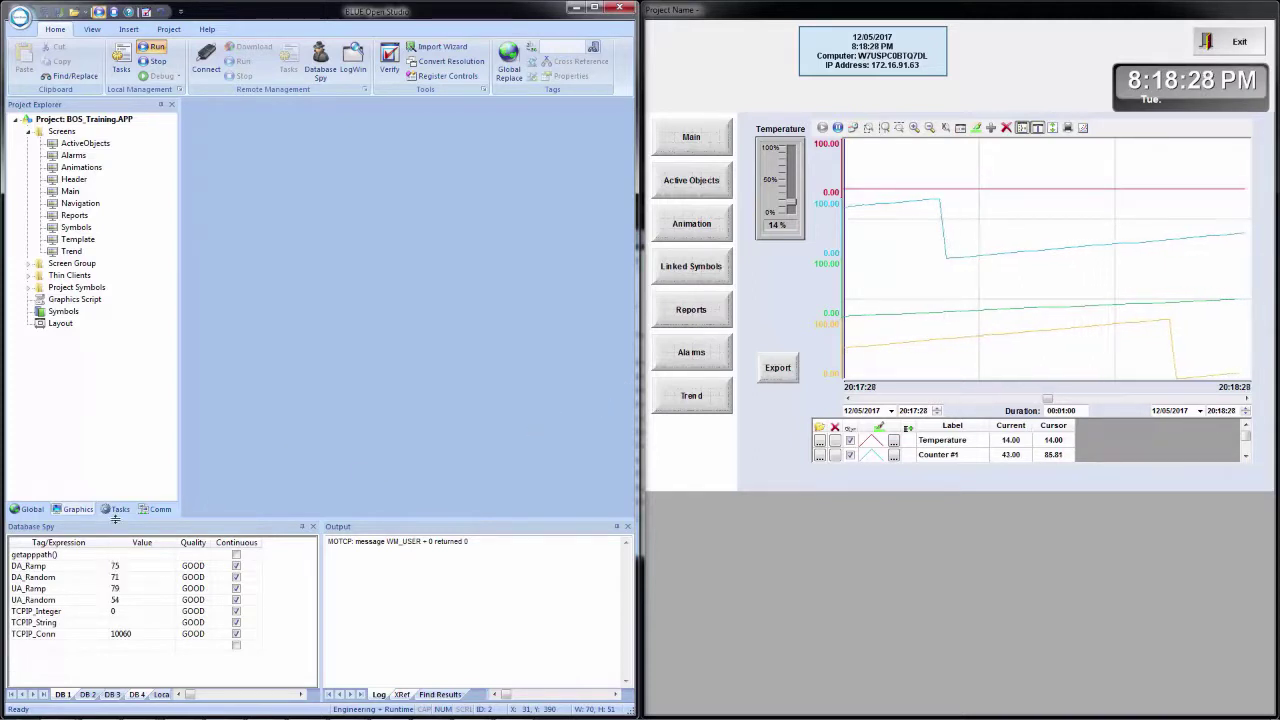
- Bring the project editor to full size, open the Training Trend task worksheet and add the tag FlowRate to its list
left_click(594, 9)
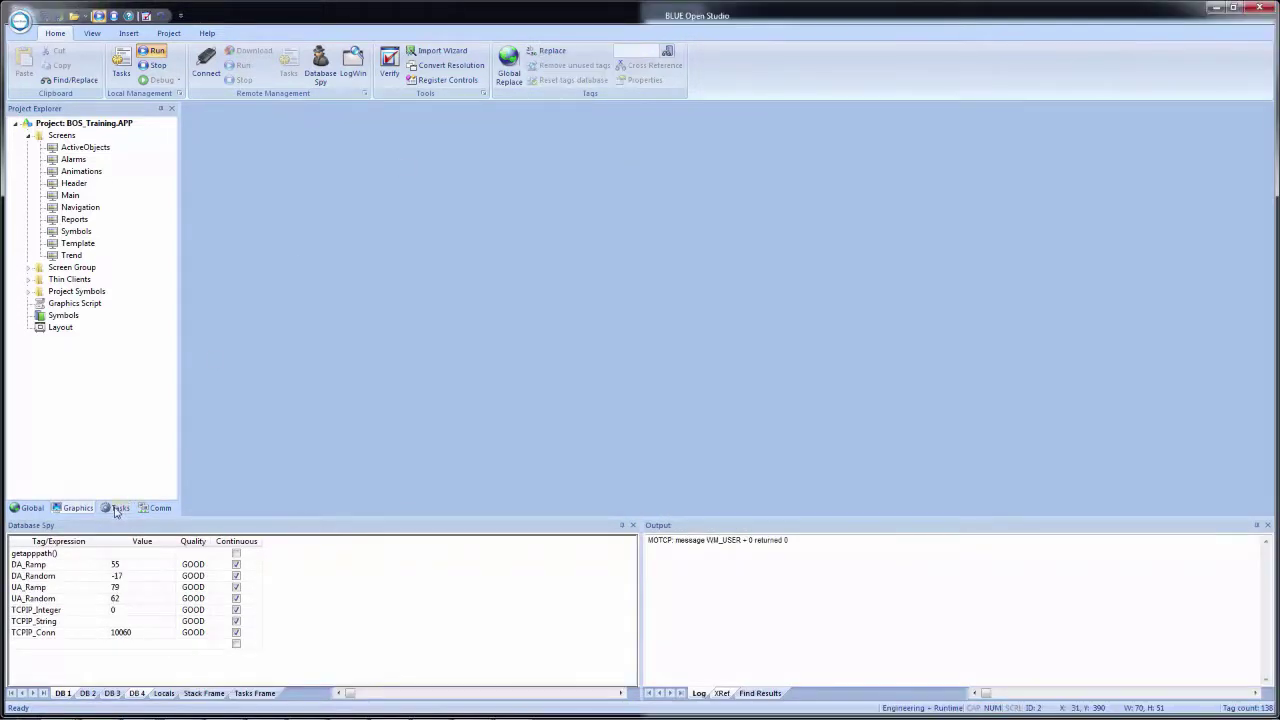
left_click(117, 508)
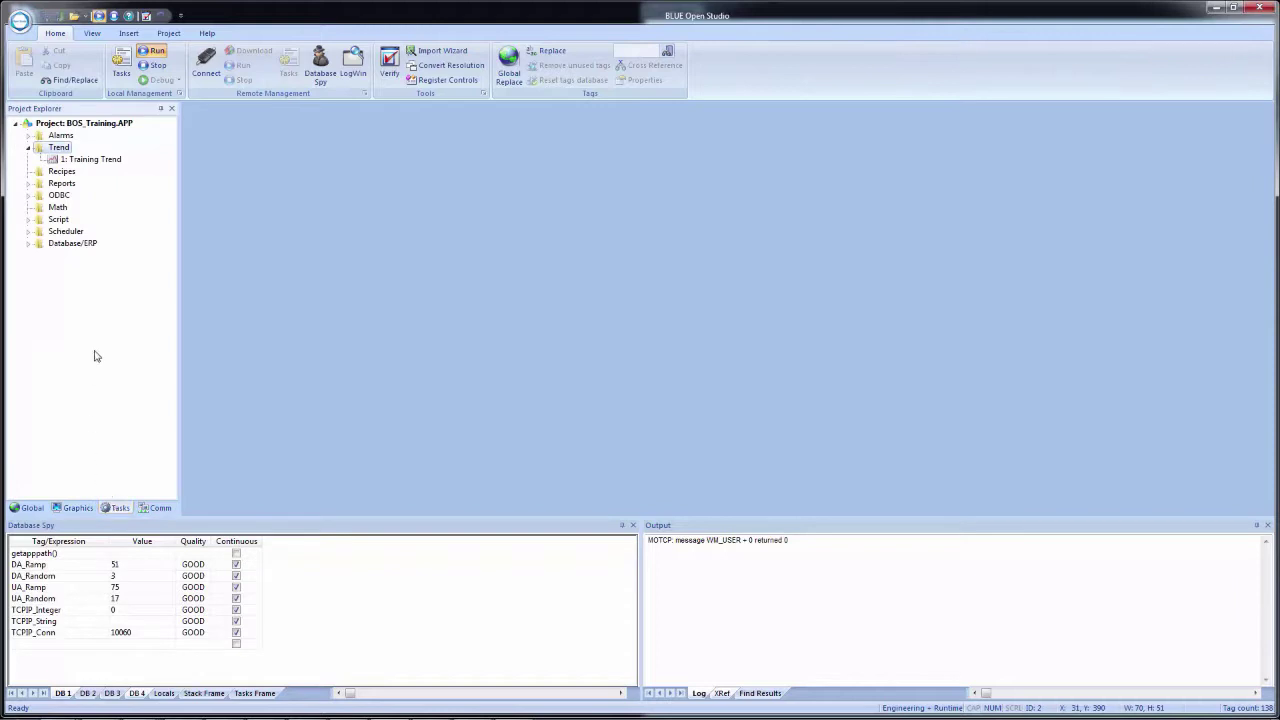
double_click(97, 160)
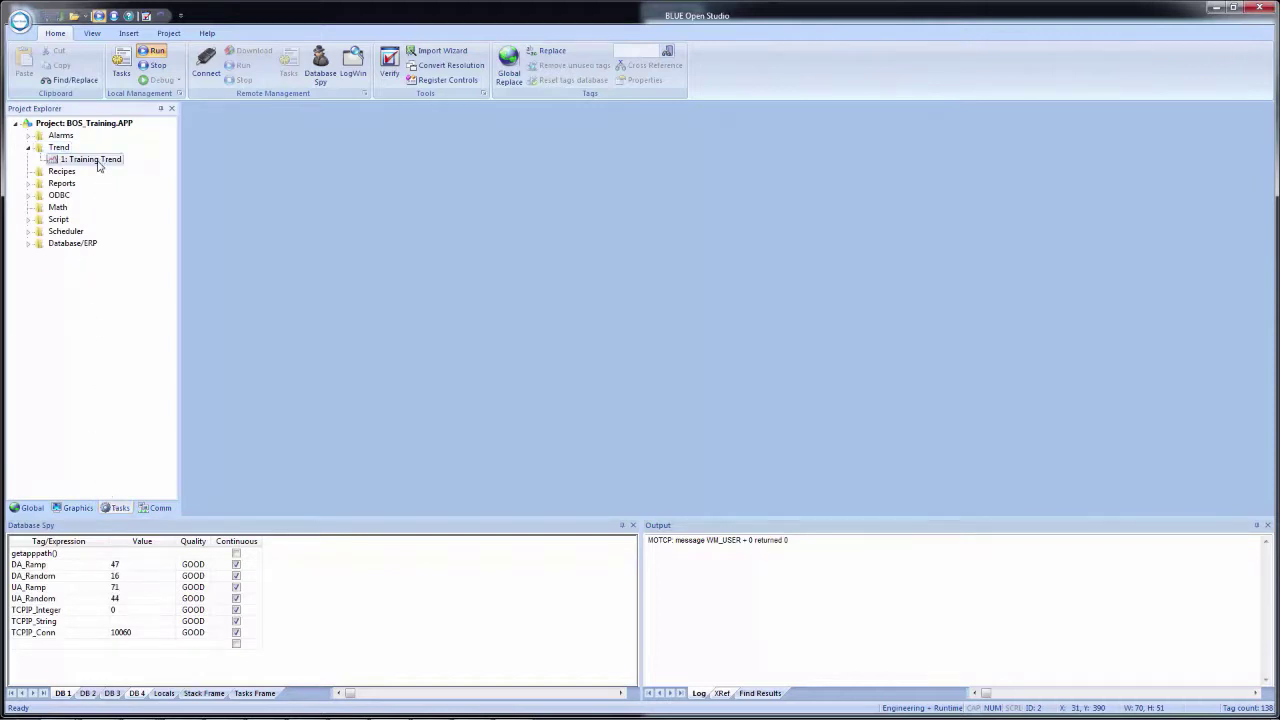
left_click(230, 336)
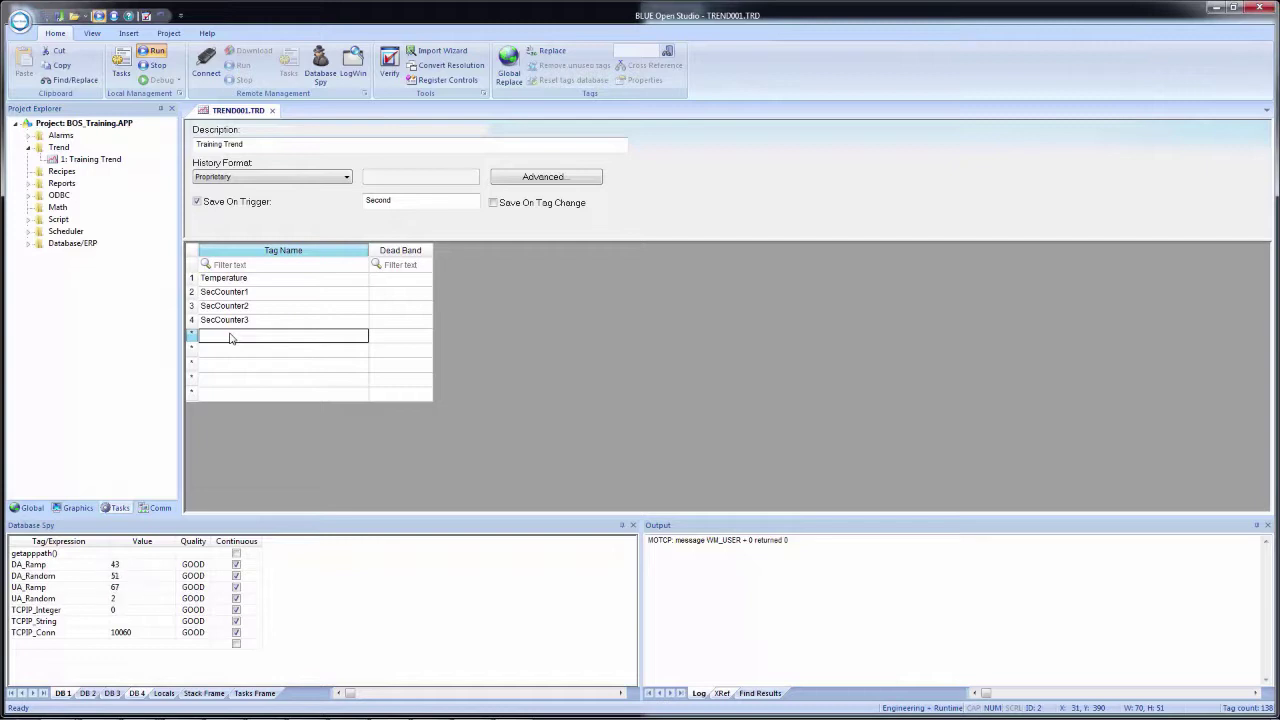
type("FlowRate")
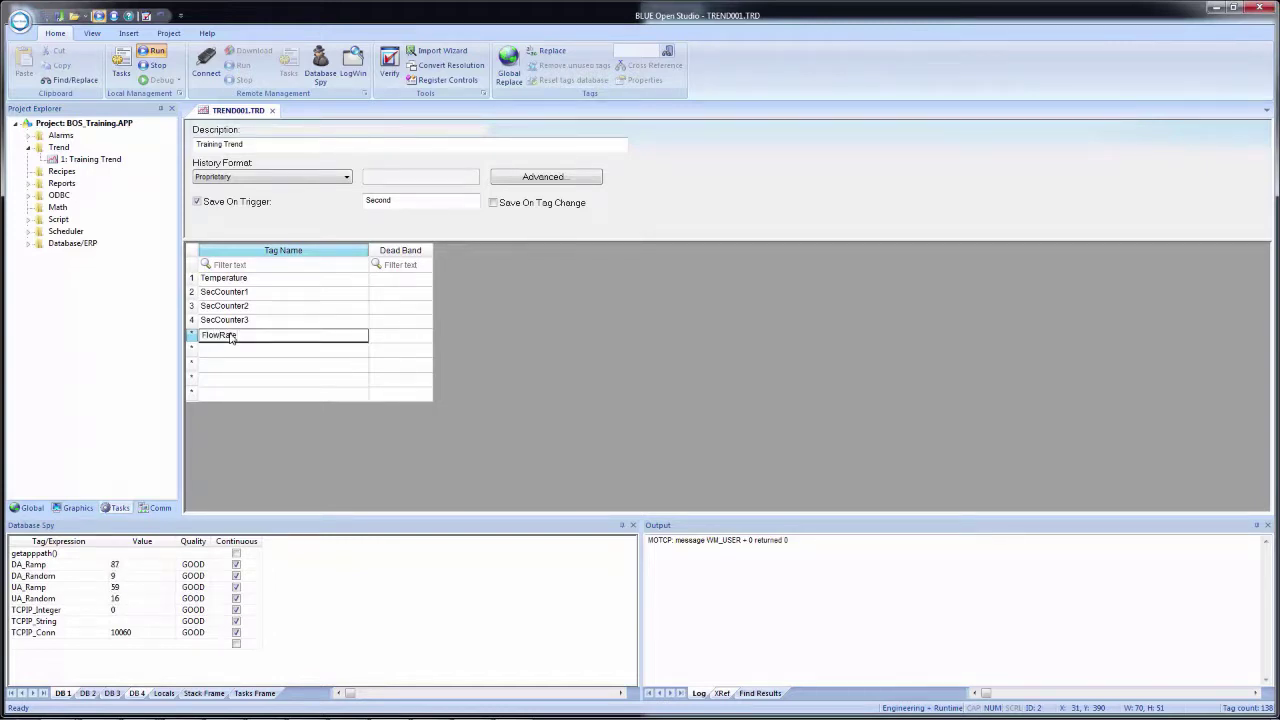
key("Return")
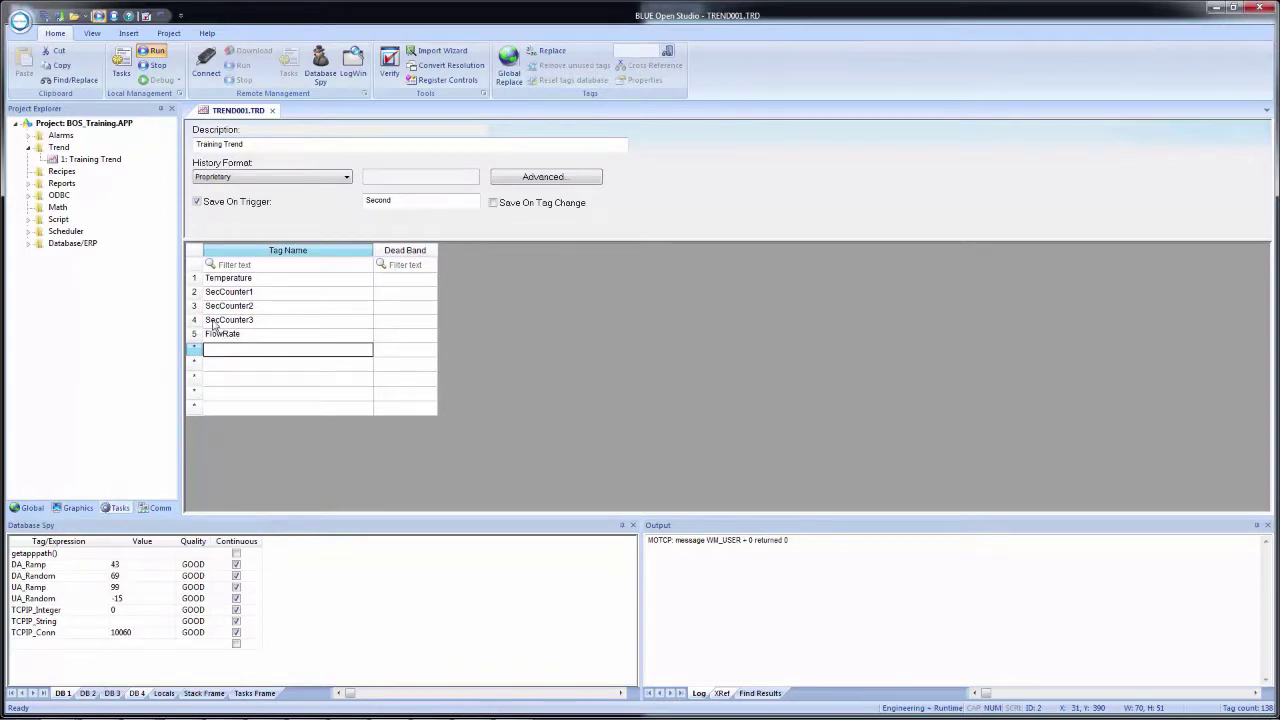
- Save the Training Trend worksheet and acknowledge the tag change warning
left_click(44, 16)
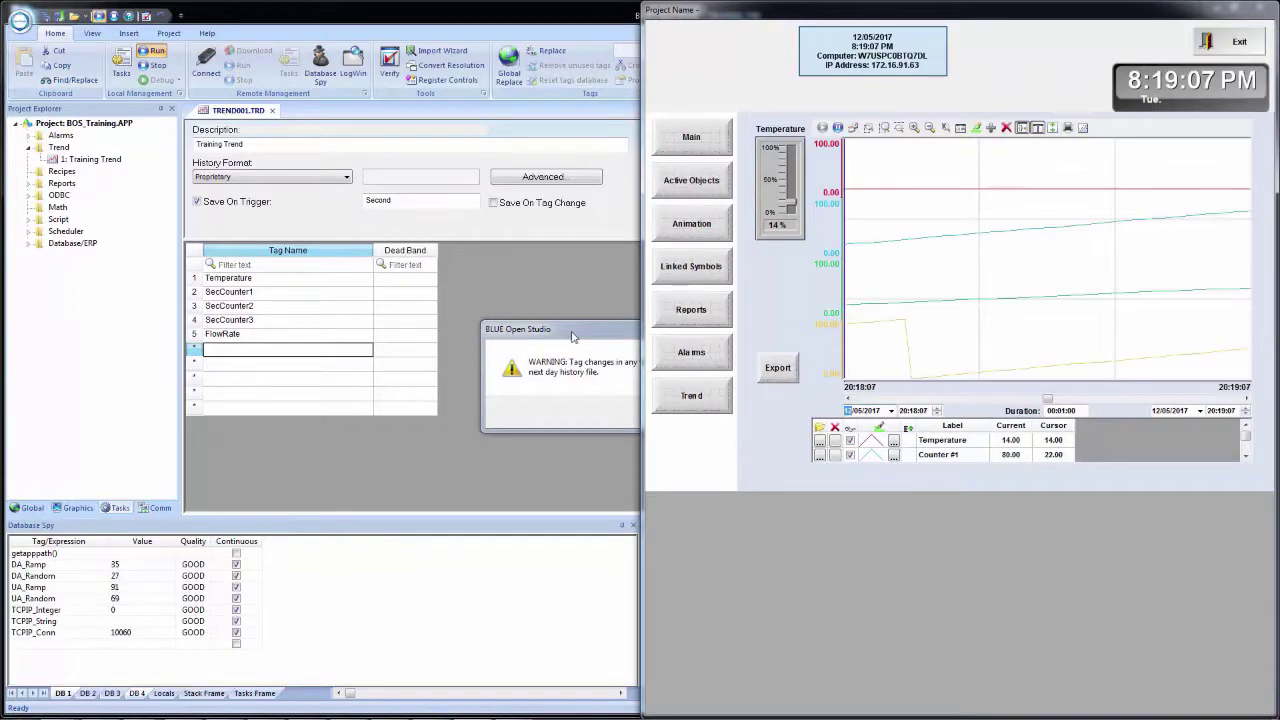
left_click(573, 337)
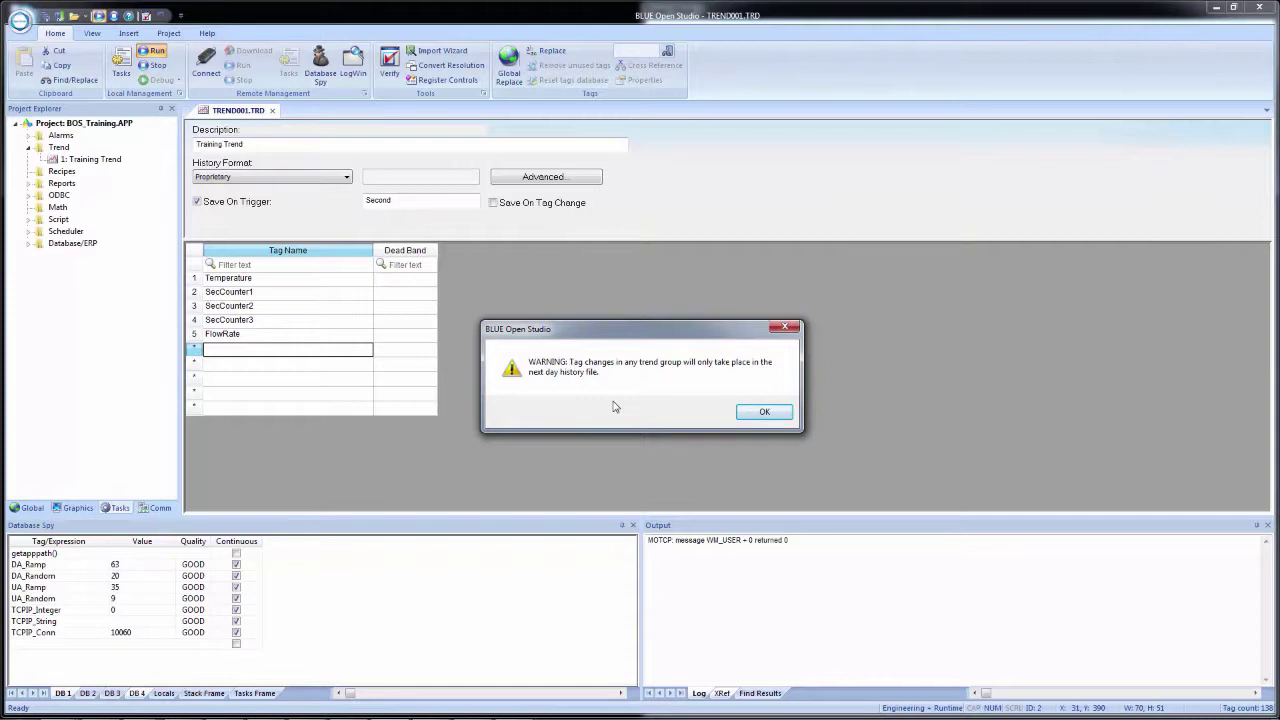
left_click(764, 412)
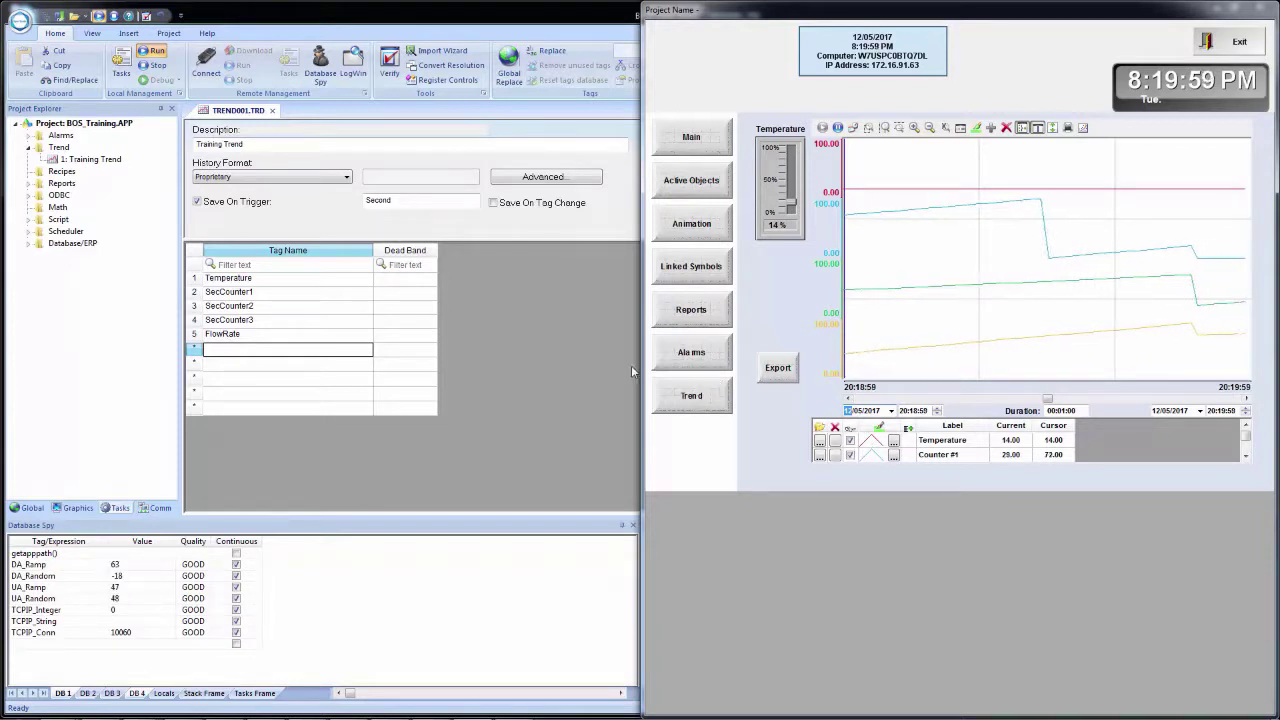
- Browse to C:\BOS_Training\Hst in a new file window and select the history file 01171205.hst
key("super+e")
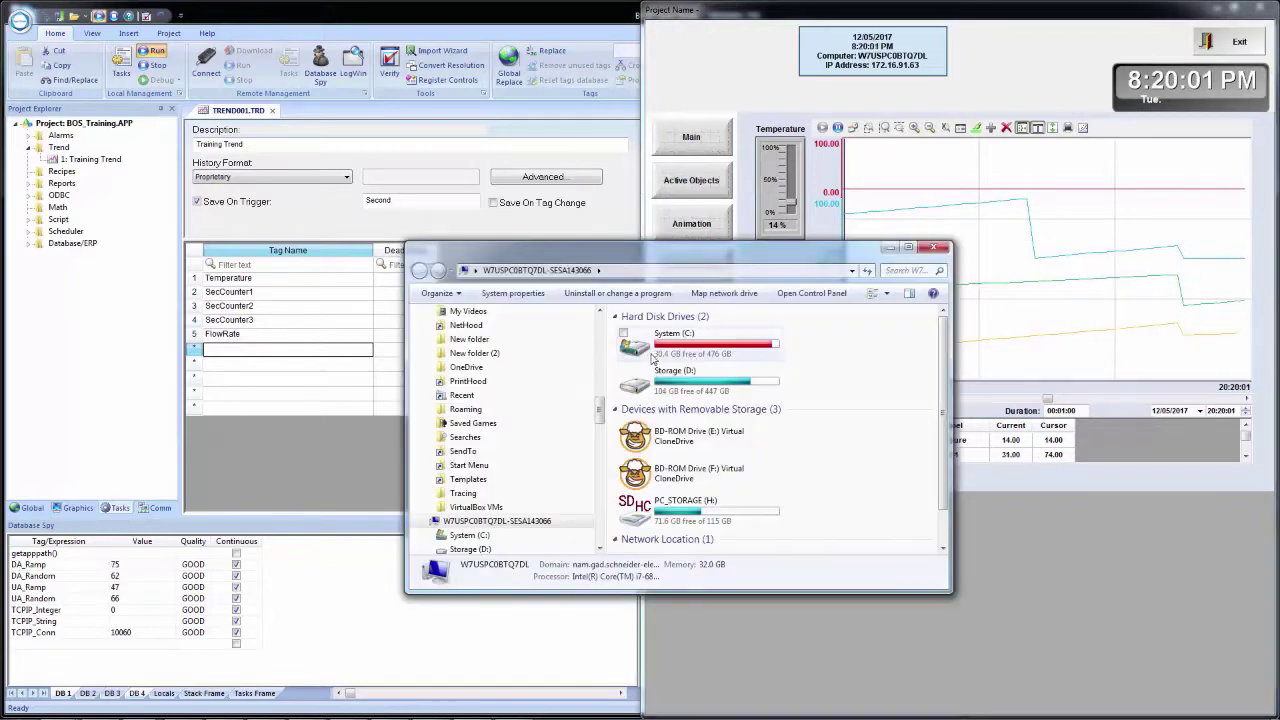
double_click(695, 357)
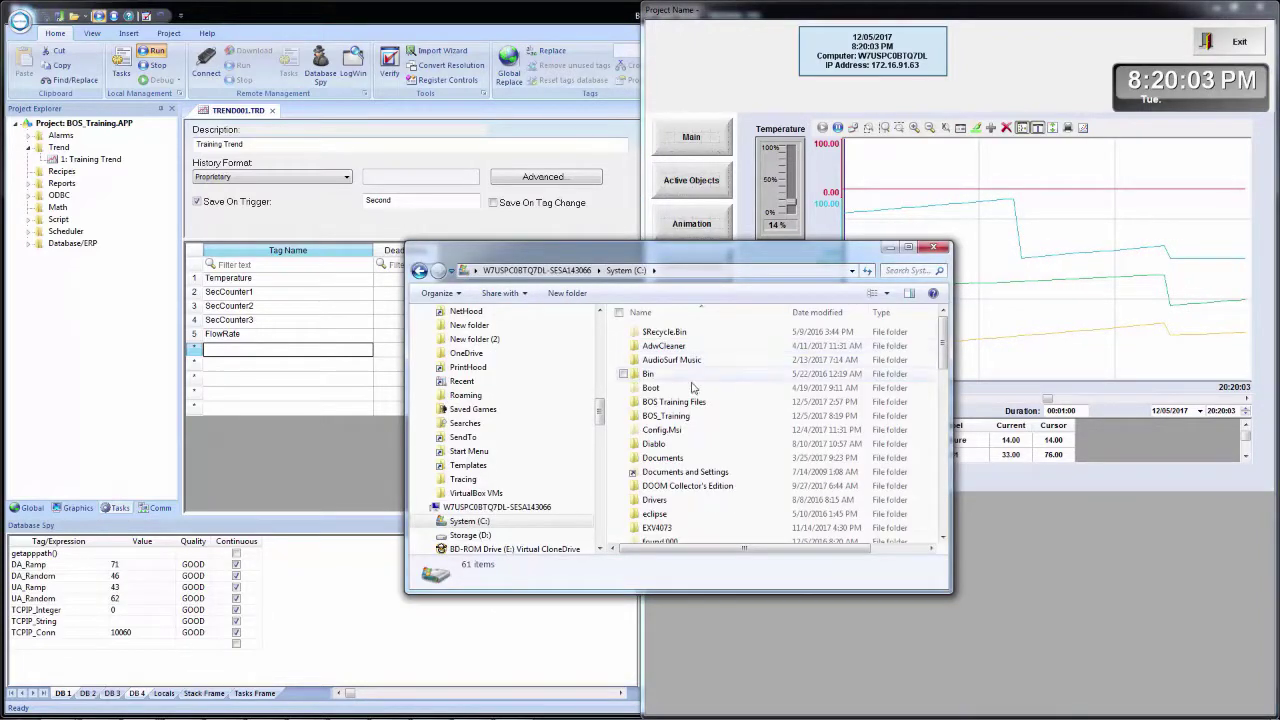
double_click(675, 417)
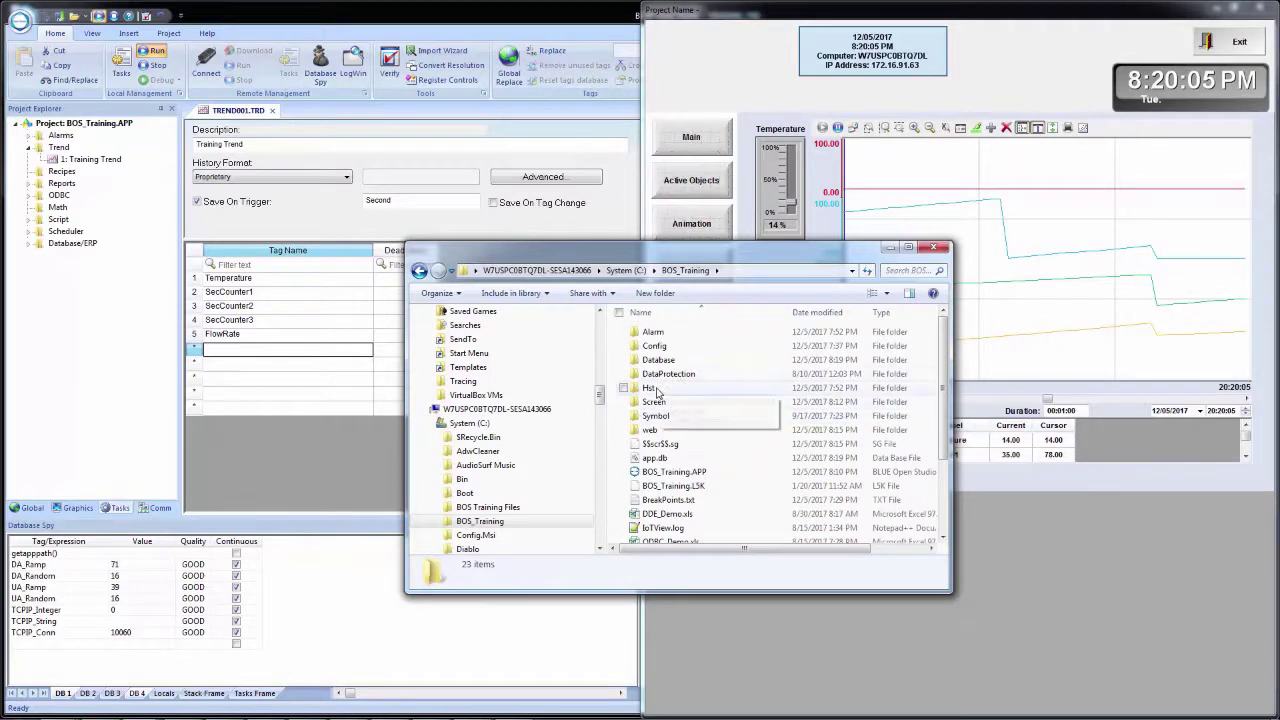
left_click(656, 390)
double_click(655, 390)
left_click(664, 333)
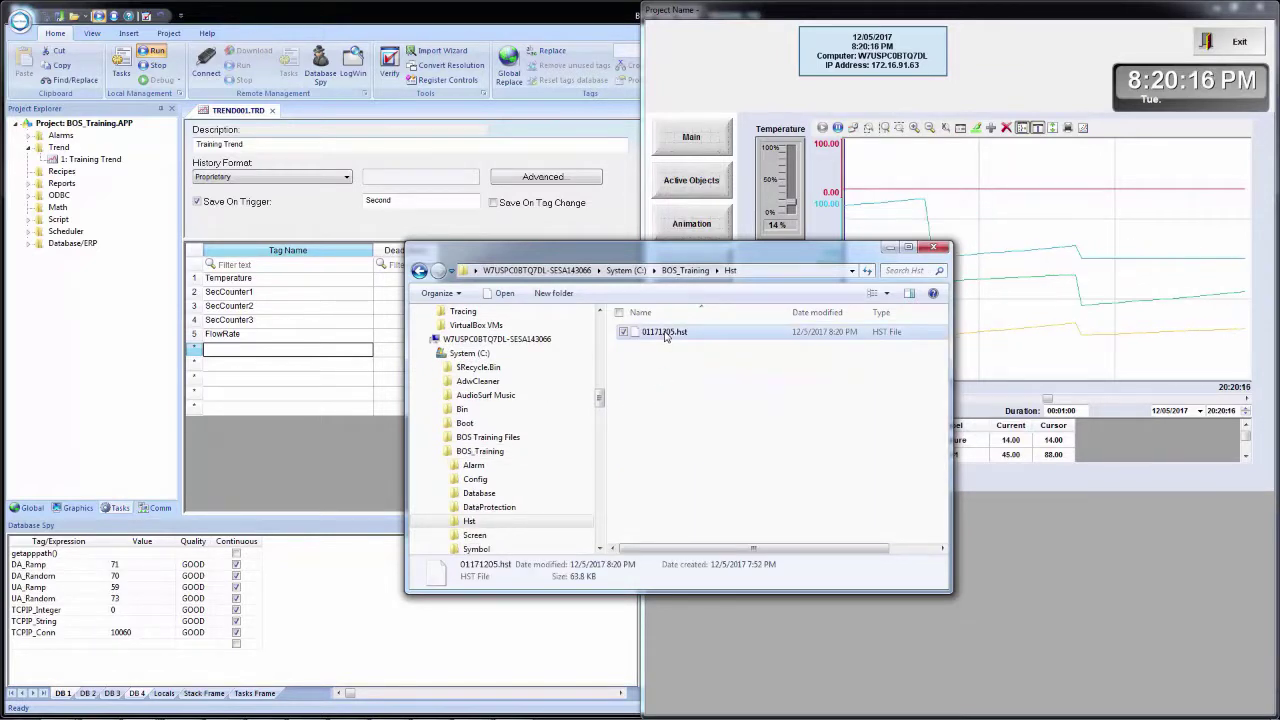